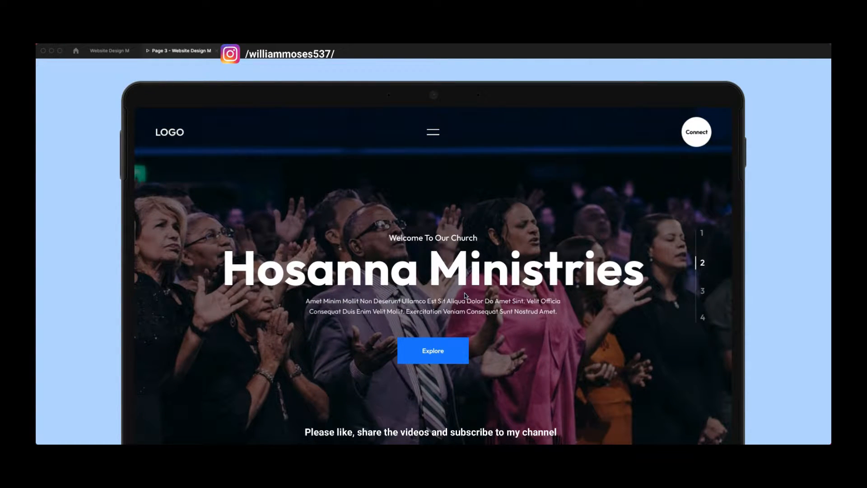
Step: Examine the church website prototype's sections from the Hosanna Ministries hero down to the contact form and footer
scroll(465, 296, down, 10)
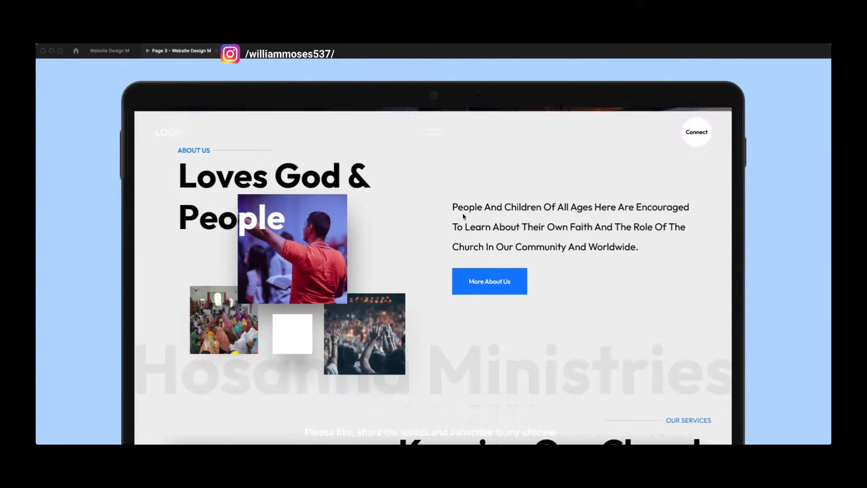
scroll(469, 210, up, 10)
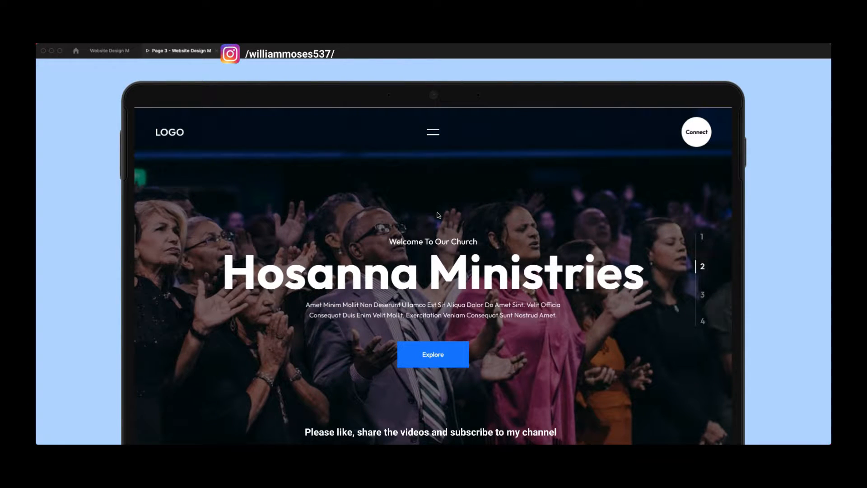
scroll(443, 215, down, 10)
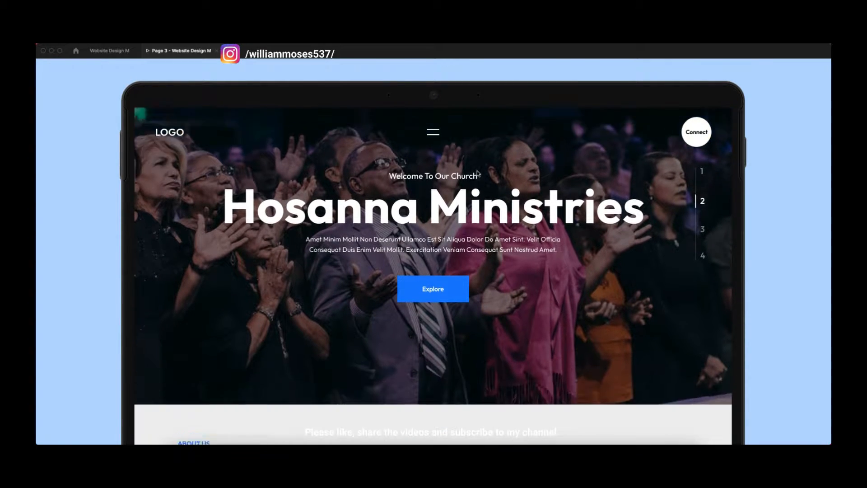
scroll(417, 266, down, 10)
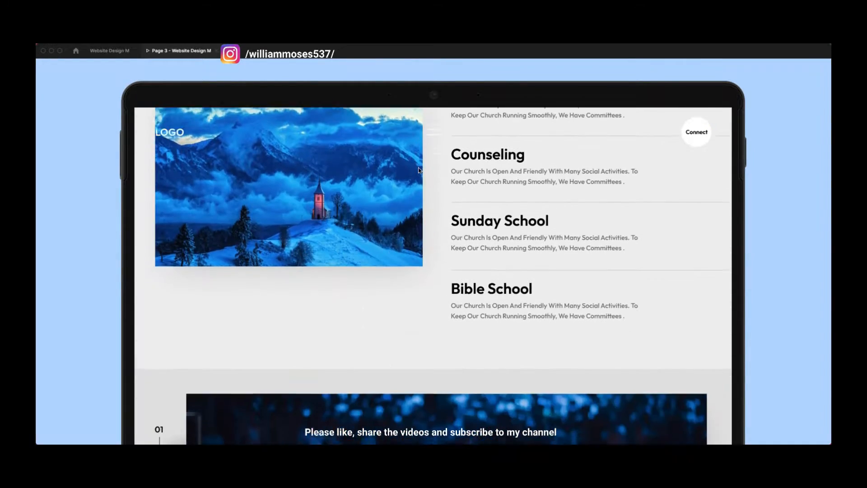
scroll(506, 195, down, 5)
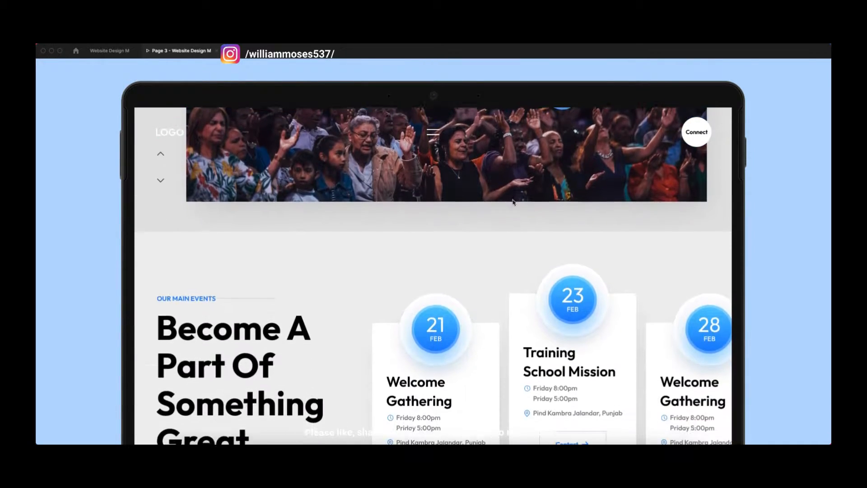
scroll(497, 317, up, 8)
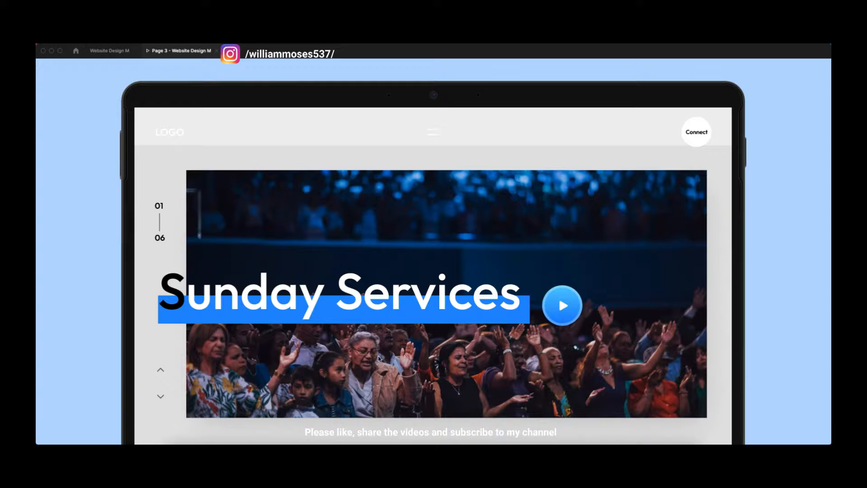
scroll(379, 358, down, 3)
scroll(475, 354, up, 3)
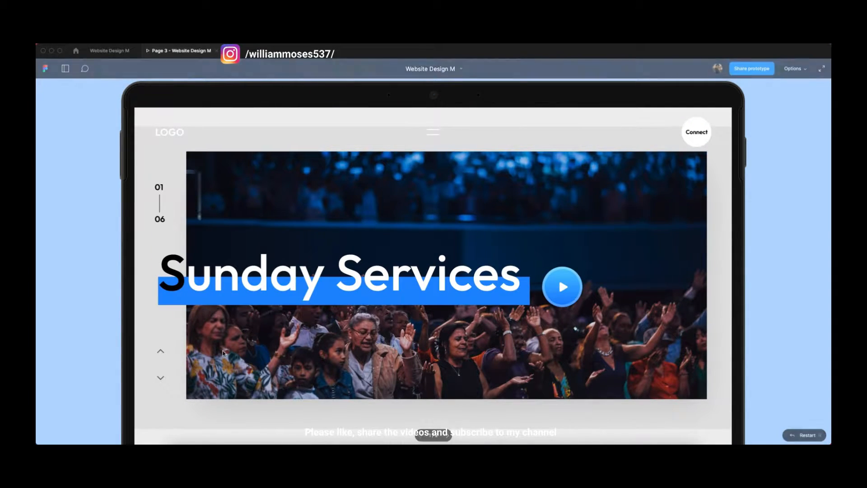
scroll(296, 267, down, 6)
scroll(458, 270, up, 1)
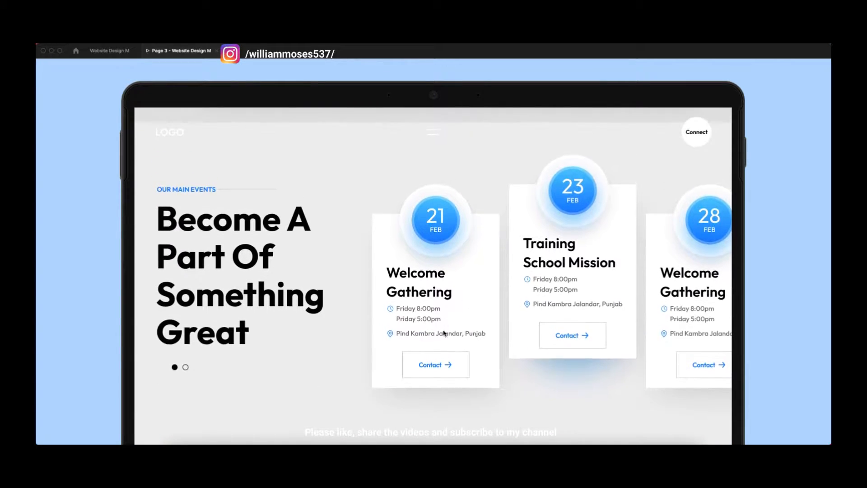
scroll(497, 226, down, 10)
scroll(495, 207, up, 5)
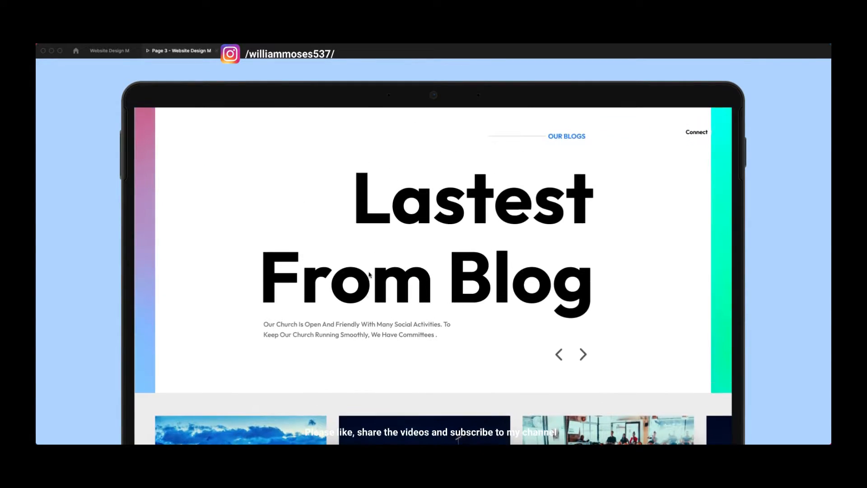
scroll(483, 291, down, 1)
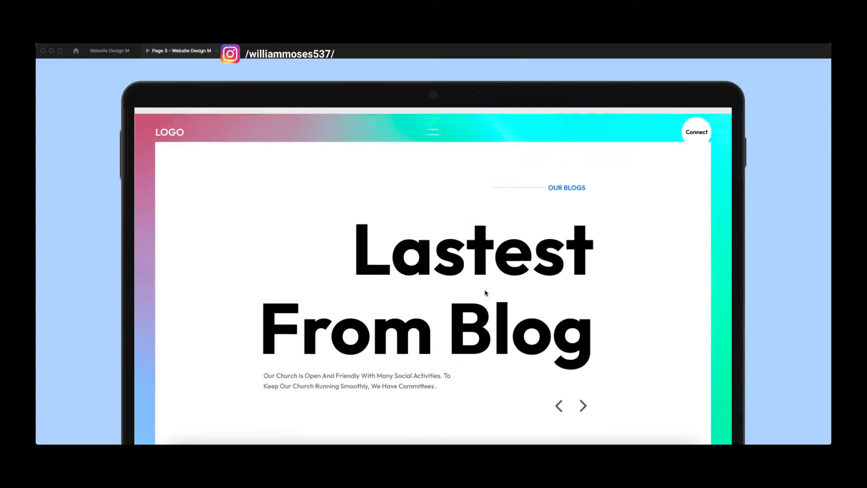
scroll(587, 253, down, 10)
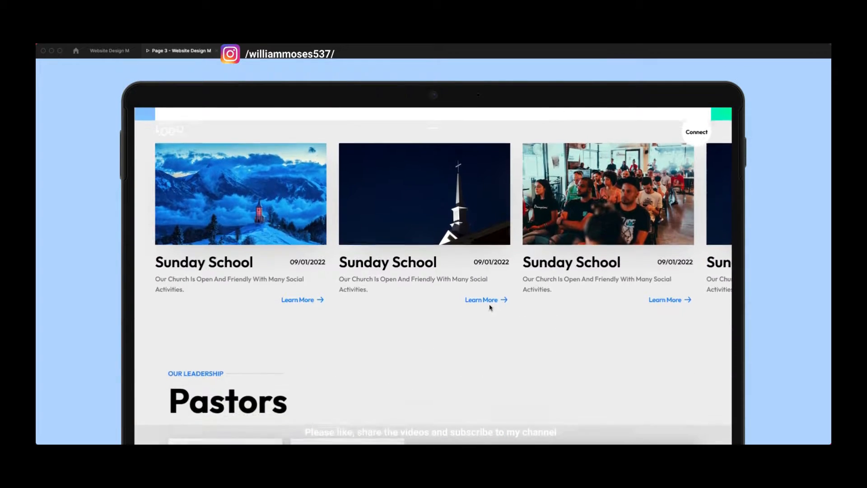
scroll(493, 186, down, 5)
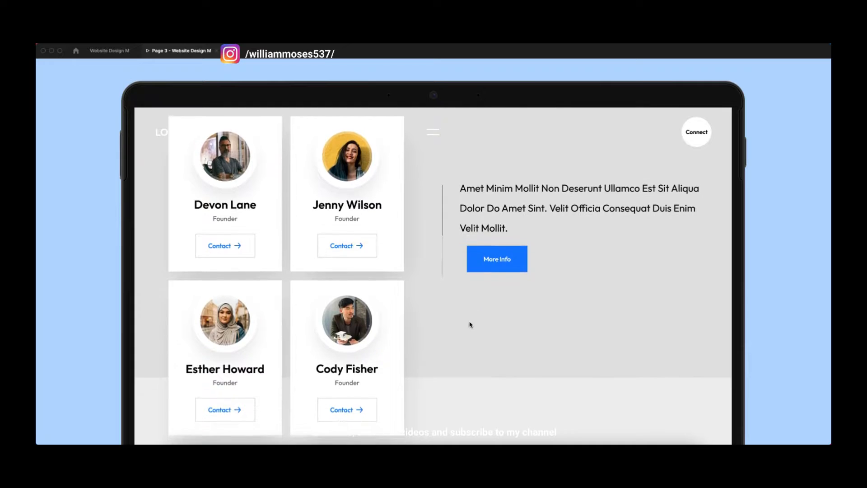
scroll(474, 228, down, 9)
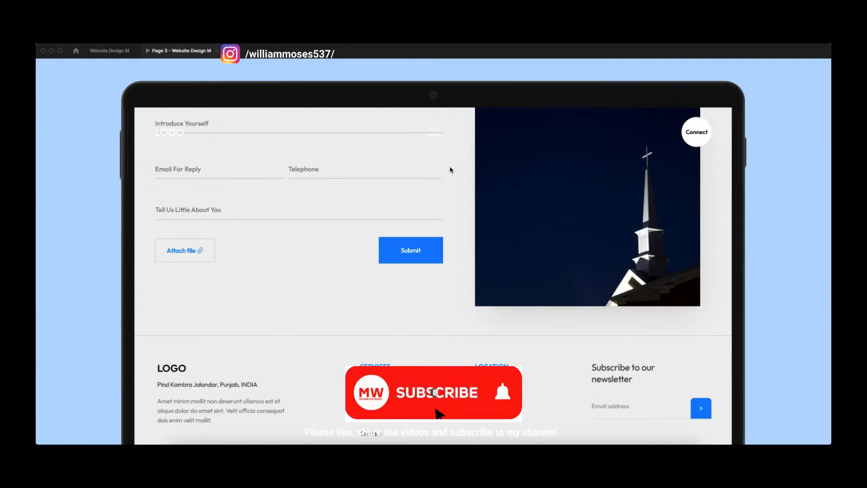
scroll(465, 189, up, 3)
scroll(473, 207, up, 5)
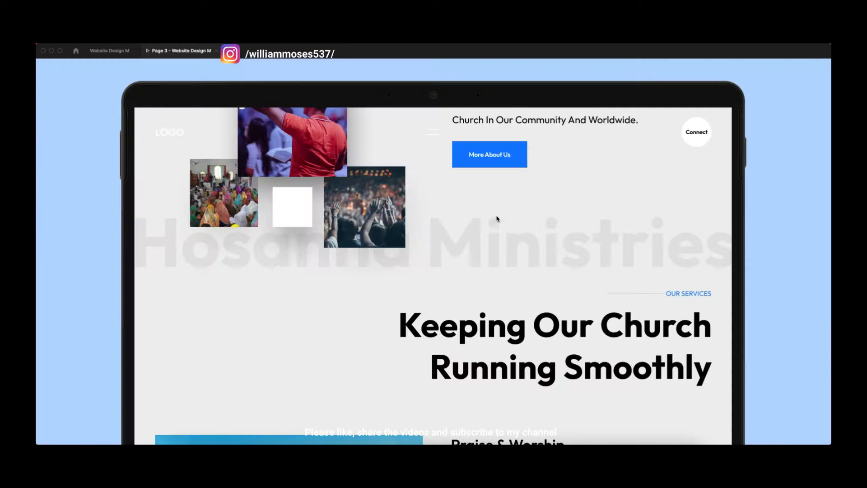
scroll(496, 219, up, 5)
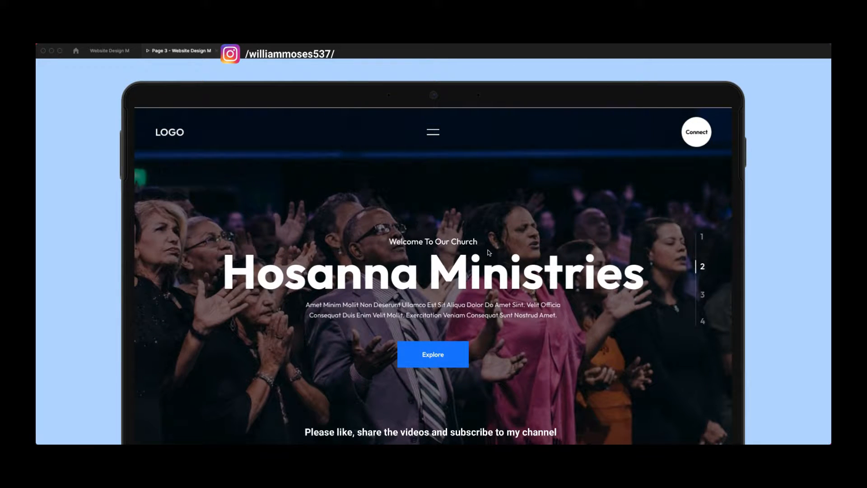
Step: Test the prototype's Connect link to the contact form twice, returning to the hero section each time
scroll(441, 280, down, 2)
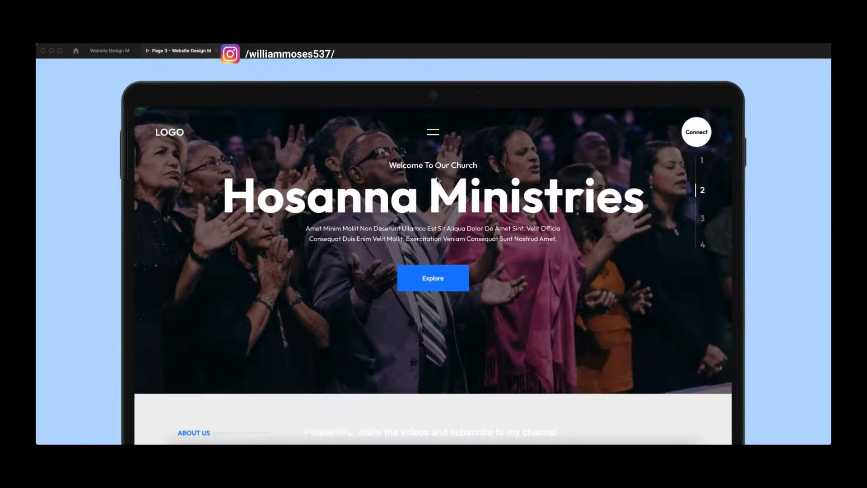
scroll(440, 280, up, 2)
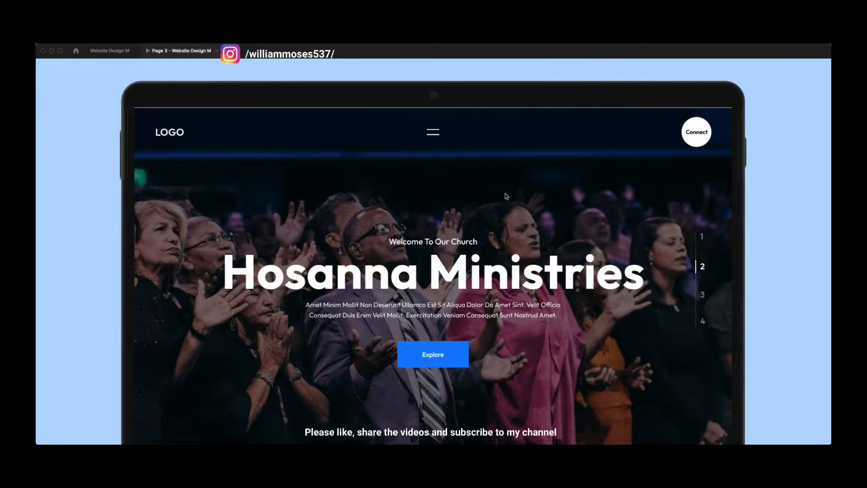
scroll(505, 193, down, 1)
scroll(457, 186, up, 1)
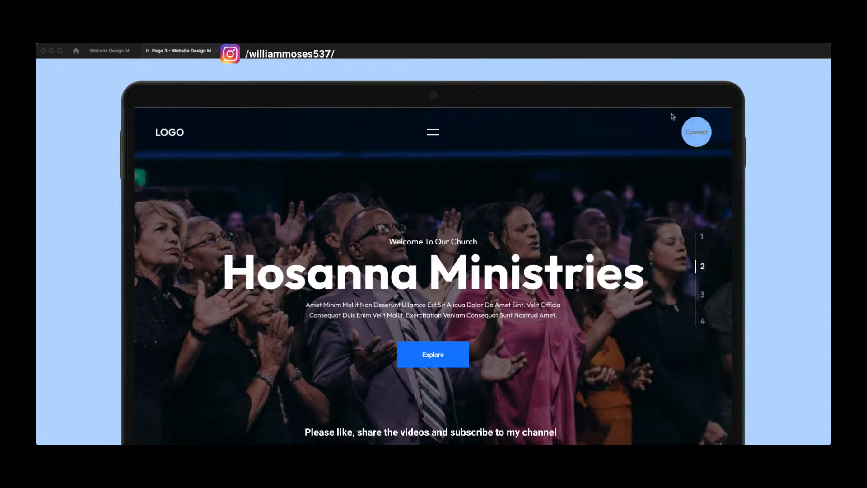
click(709, 134)
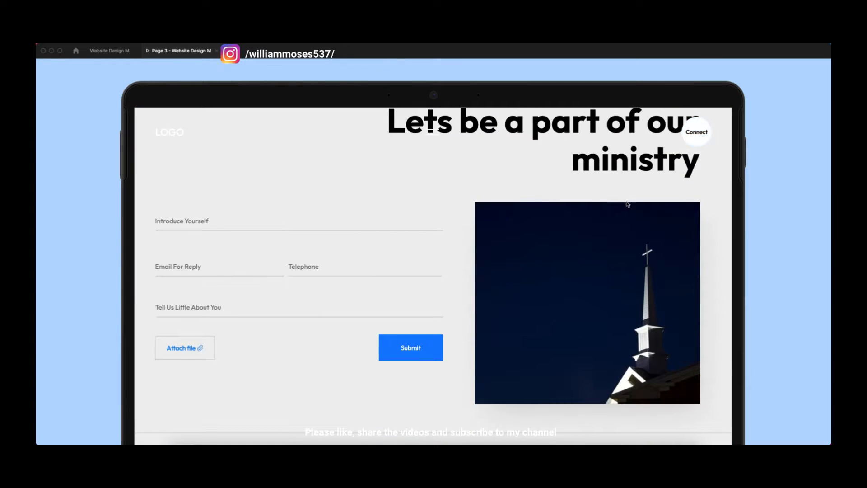
scroll(609, 161, up, 20)
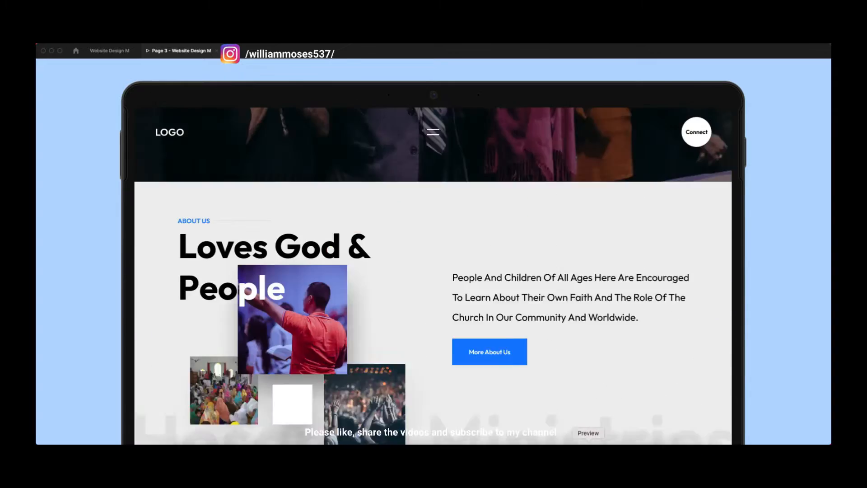
scroll(700, 136, up, 8)
click(700, 137)
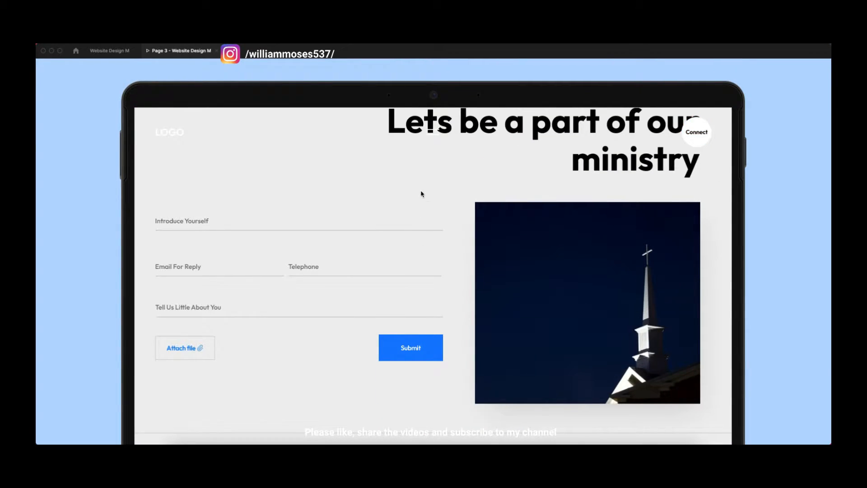
drag(428, 175, 419, 296)
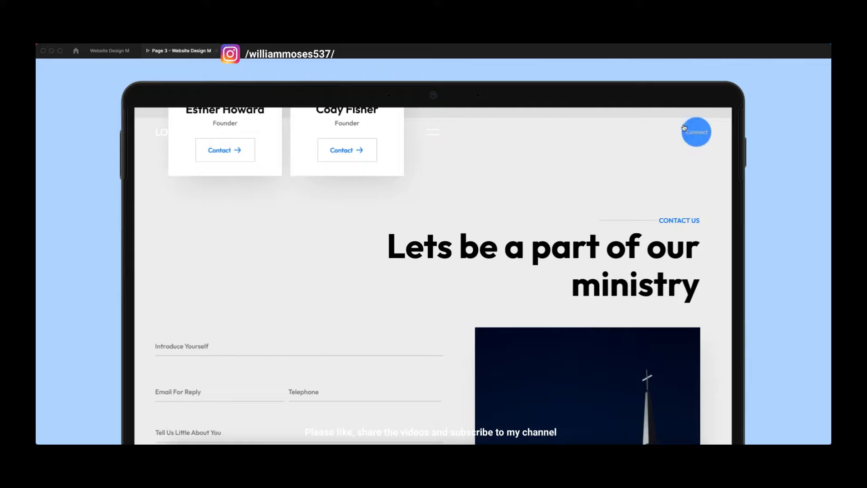
scroll(478, 296, up, 2)
scroll(478, 296, up, 20)
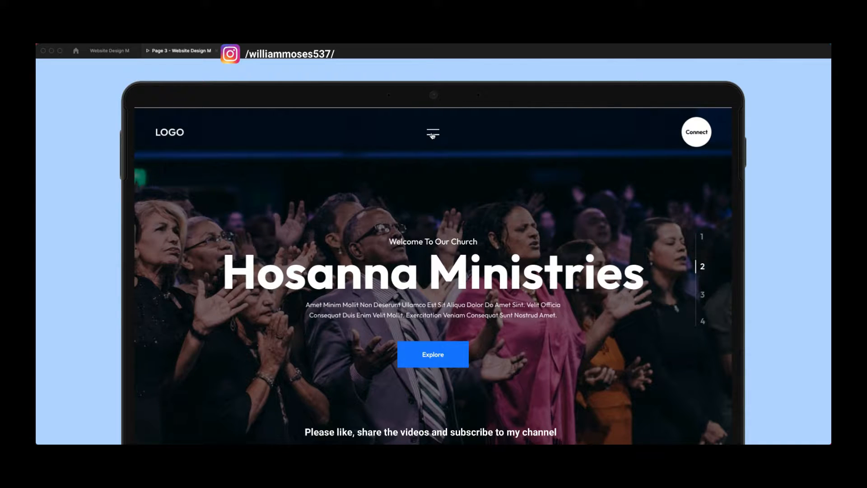
Step: Test opening and closing the full-screen navigation menu from the prototype's hero section
click(432, 134)
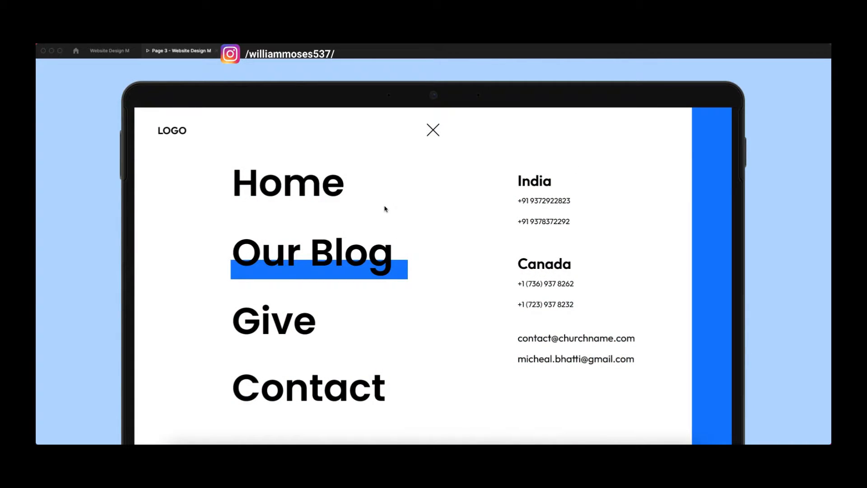
click(434, 131)
click(433, 131)
click(434, 130)
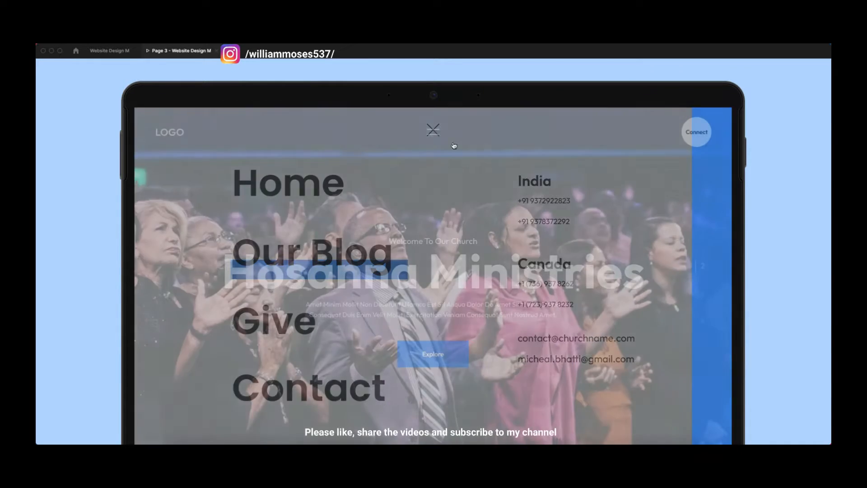
Step: Review the scrolling behaviour of the services, events, blog, pastors and contact sections, then go back towards the page start
scroll(428, 231, down, 15)
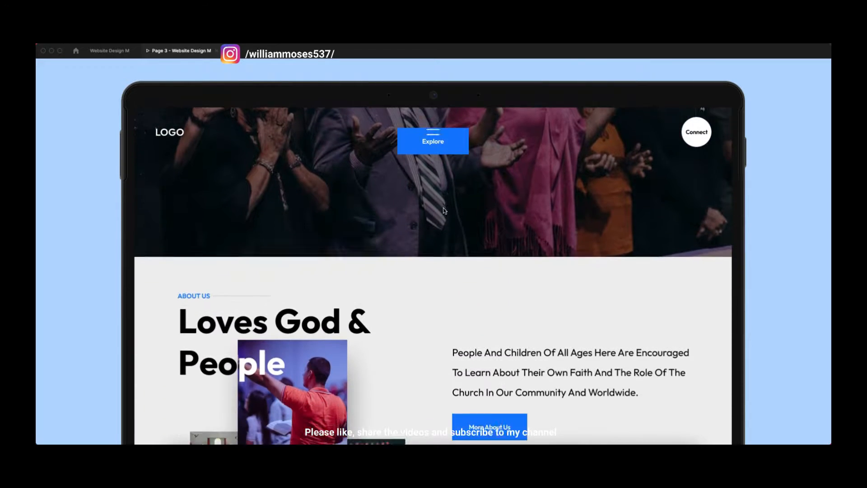
scroll(441, 172, down, 10)
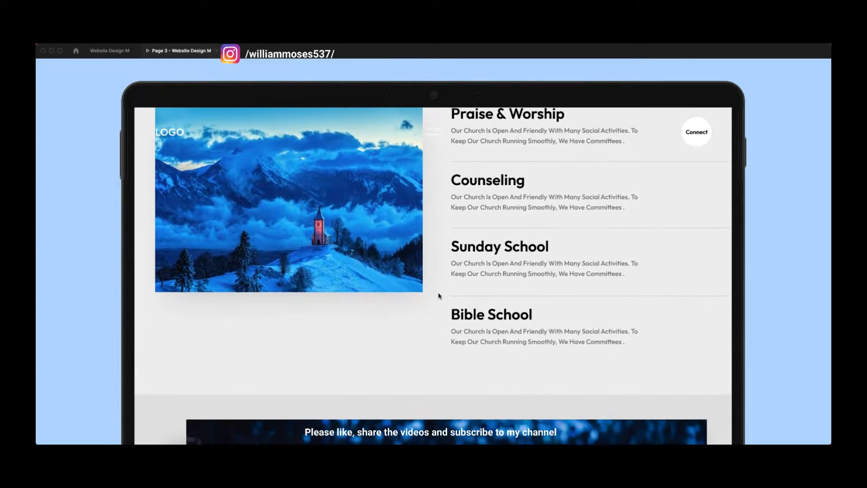
scroll(441, 233, down, 3)
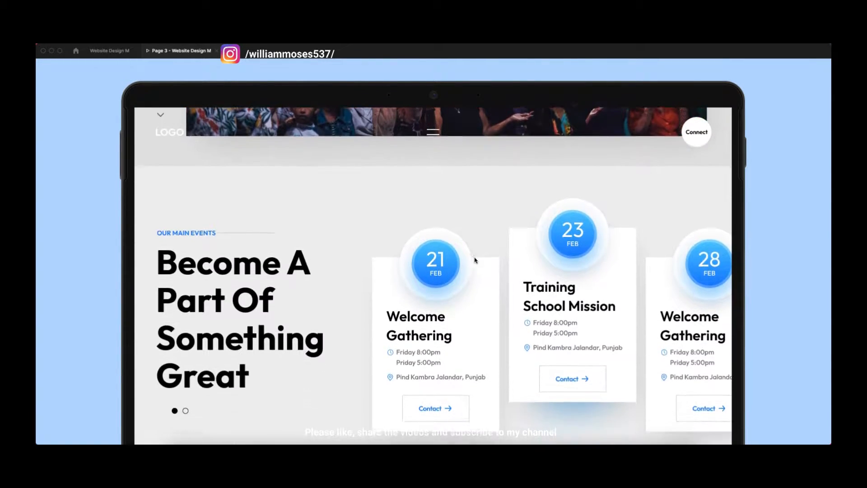
scroll(288, 300, down, 6)
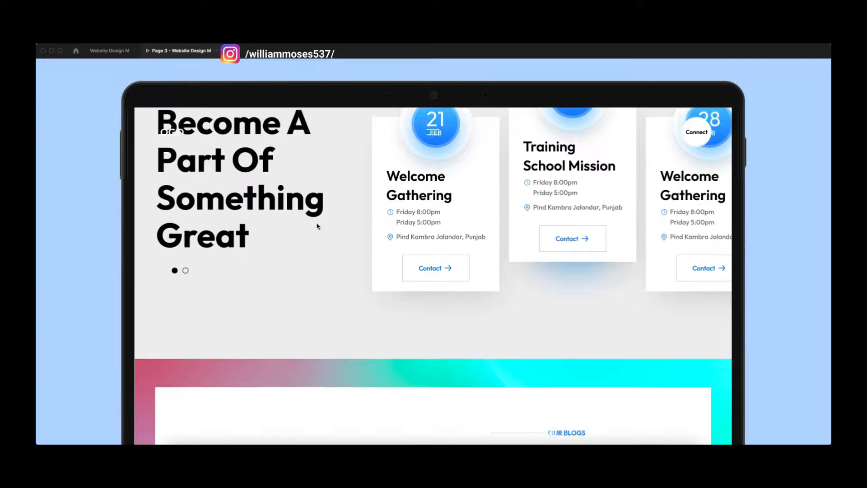
scroll(435, 297, down, 7)
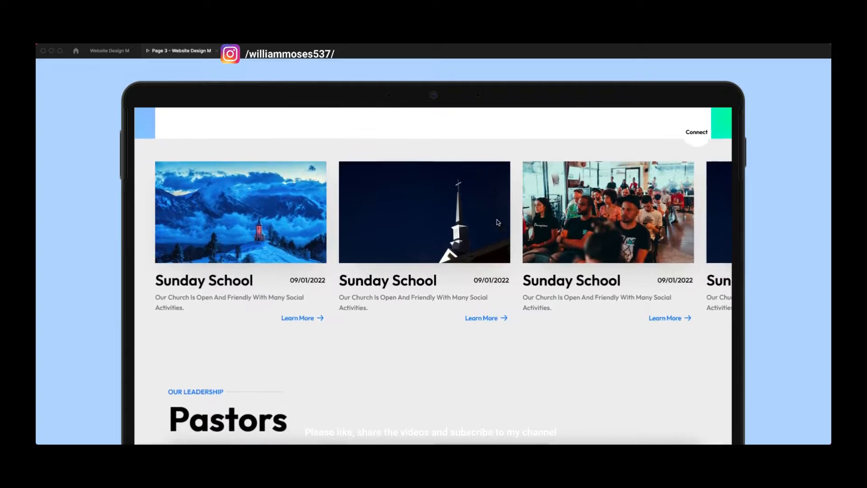
scroll(488, 265, up, 6)
scroll(424, 210, down, 3)
scroll(461, 275, down, 8)
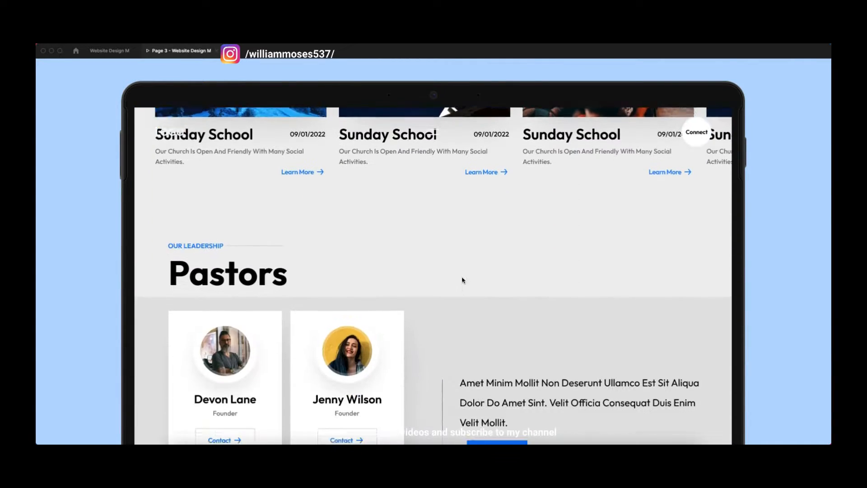
scroll(485, 330, down, 8)
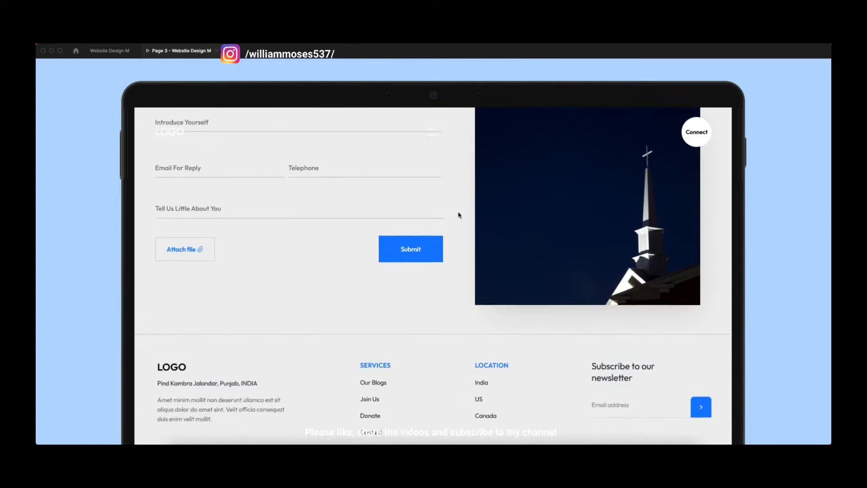
scroll(519, 263, up, 15)
scroll(476, 405, up, 15)
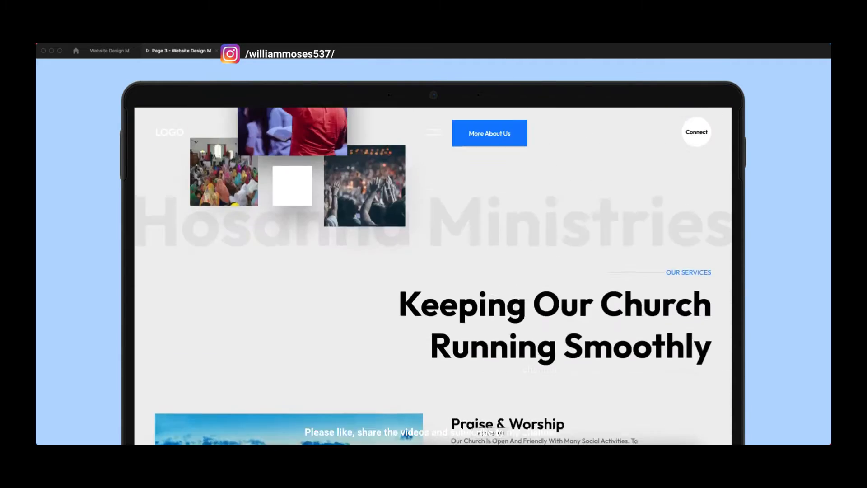
Step: Switch to the Website Design M design file and bring the menu frame into view on Page 3
click(101, 52)
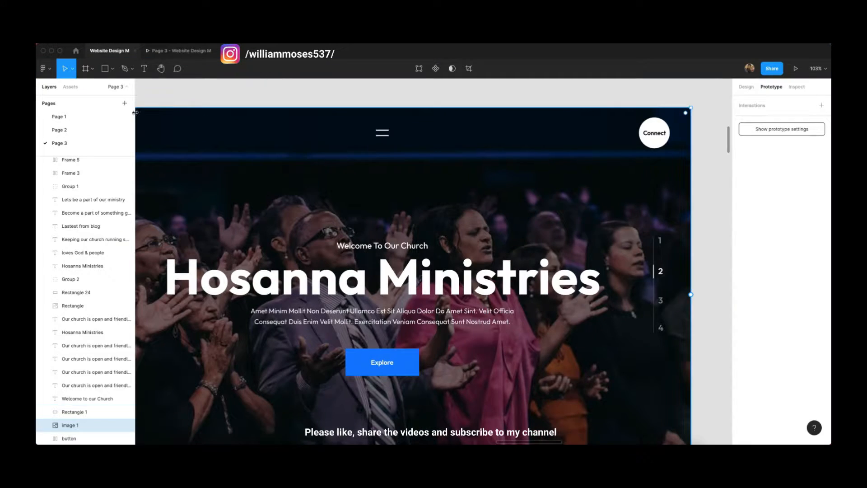
scroll(417, 152, right, 4)
scroll(417, 152, right, 10)
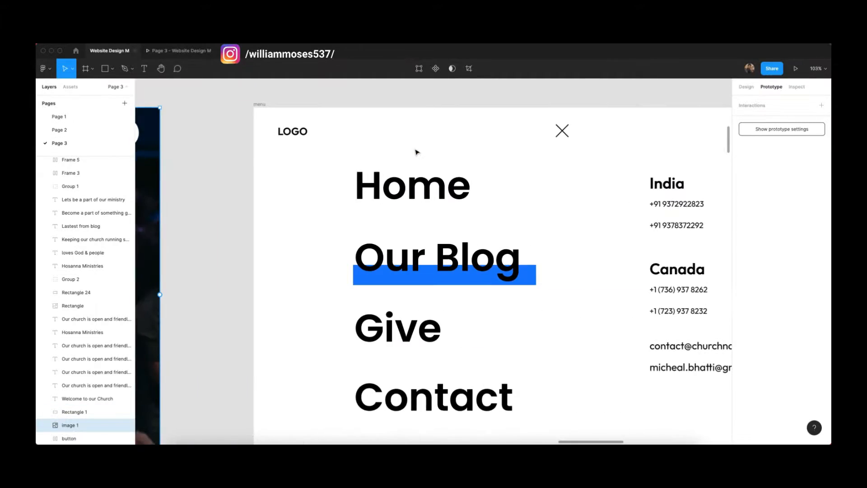
Step: Add a 1440 × 1024 Desktop preset frame on the empty canvas beyond the existing frames on Page 3
scroll(319, 155, up, 4)
scroll(319, 156, down, 6)
scroll(372, 115, right, 10)
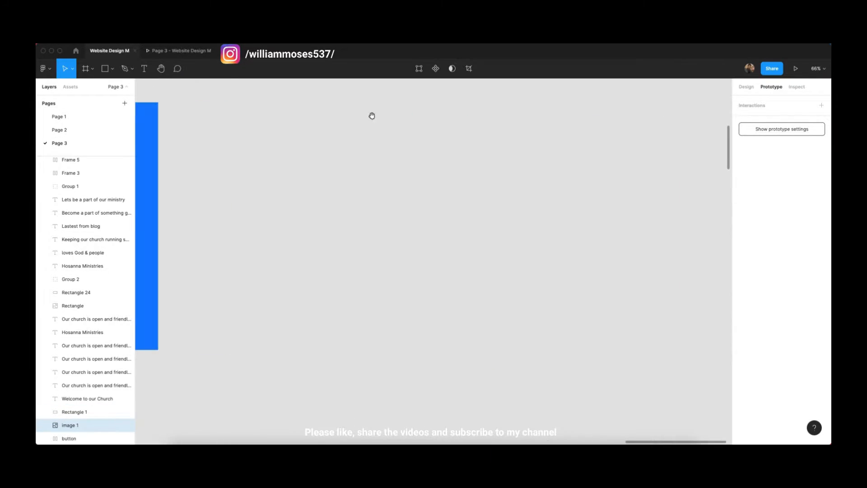
click(356, 151)
scroll(356, 152, right, 2)
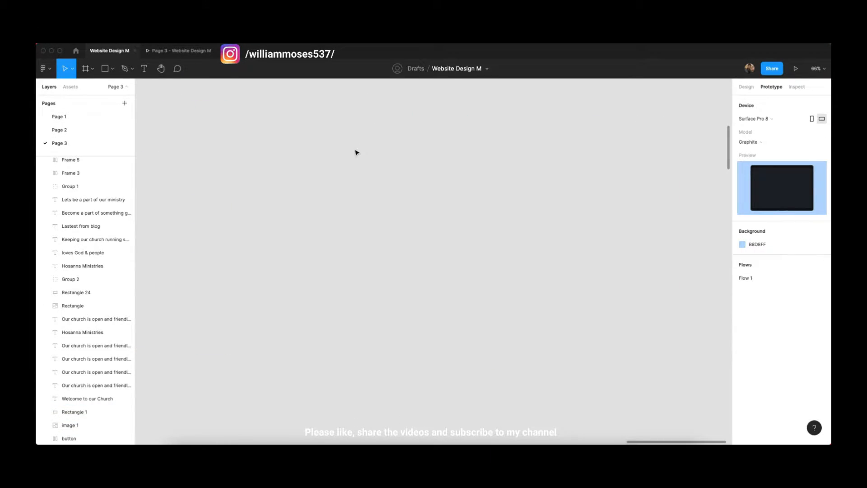
click(86, 69)
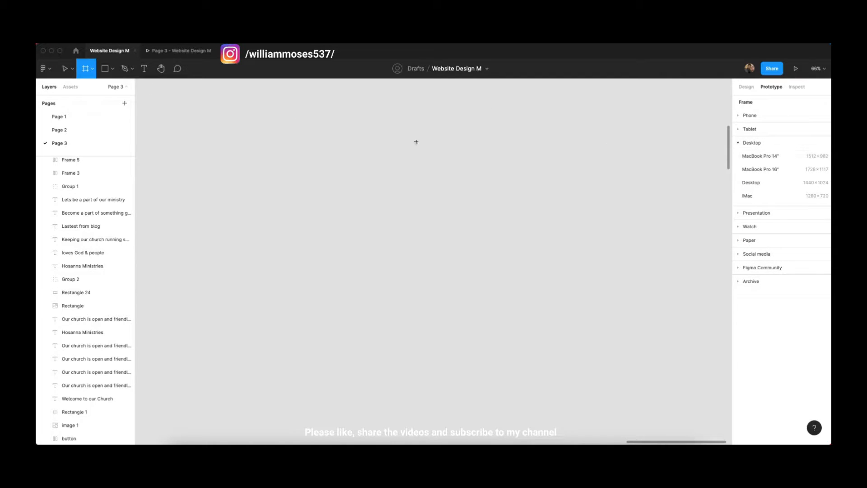
click(772, 182)
click(199, 114)
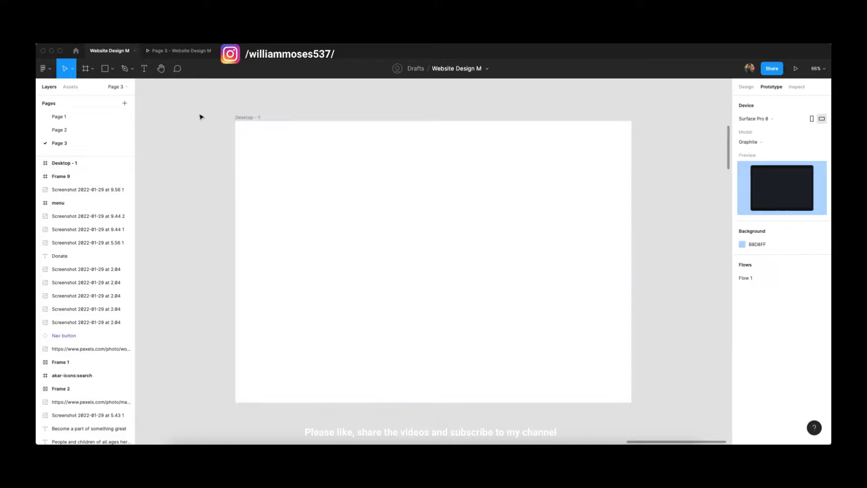
Step: Shift the new desktop frame slightly and extend its bottom edge to a height of about 1035
drag(242, 118, 248, 117)
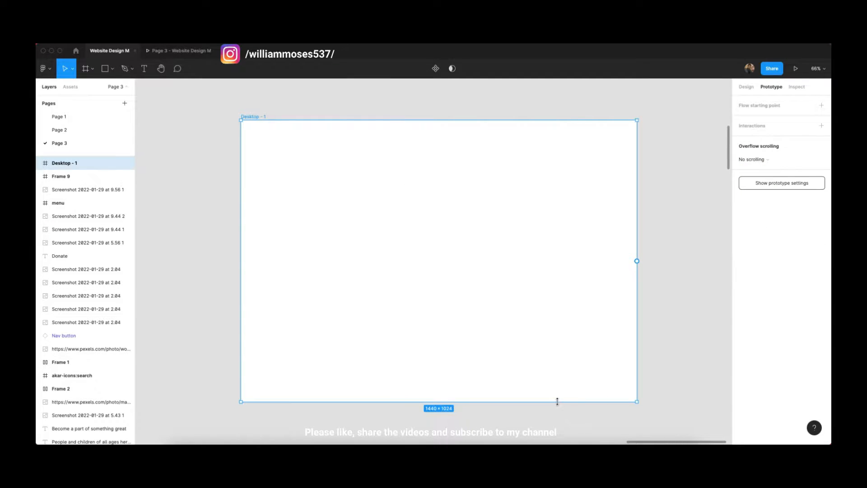
drag(557, 402, 558, 405)
click(580, 387)
scroll(487, 263, down, 1)
scroll(330, 177, up, 1)
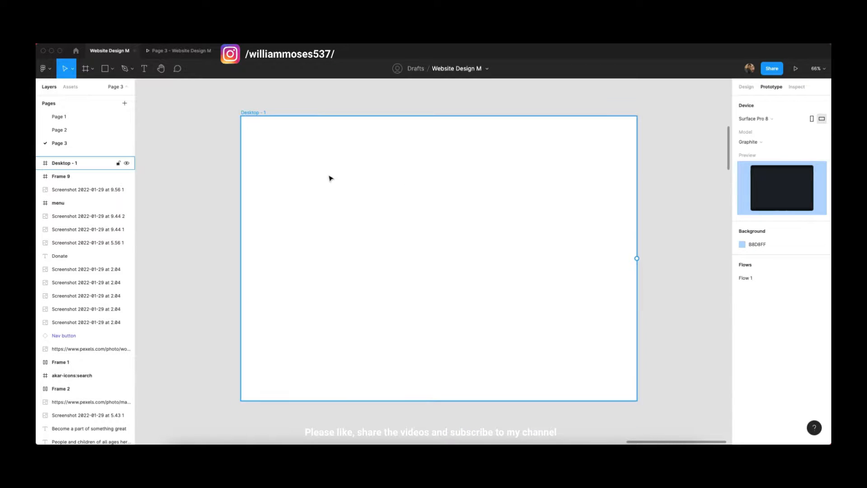
scroll(331, 178, up, 2)
scroll(393, 160, down, 1)
scroll(360, 201, down, 1)
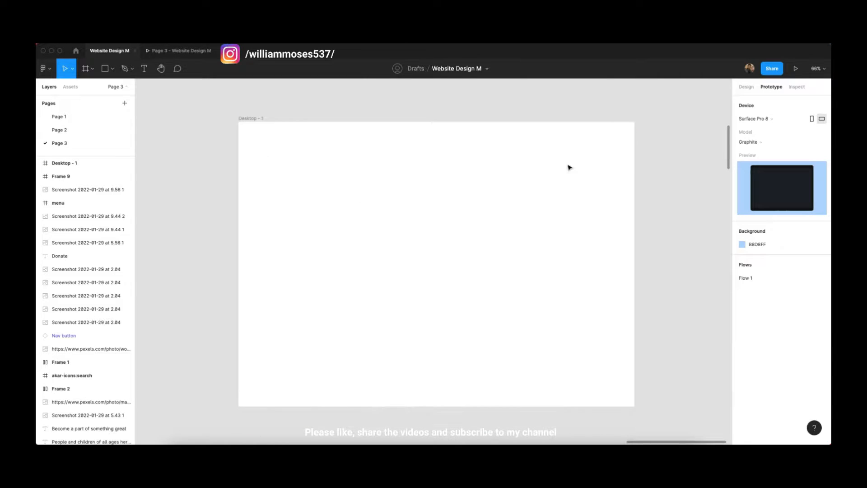
scroll(582, 163, left, 1)
scroll(616, 207, right, 3)
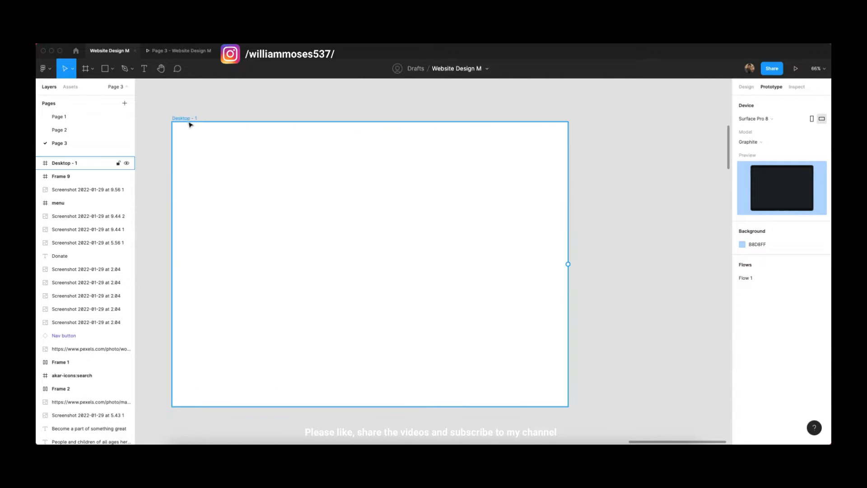
click(189, 124)
scroll(246, 117, left, 2)
scroll(521, 190, right, 2)
scroll(509, 199, left, 3)
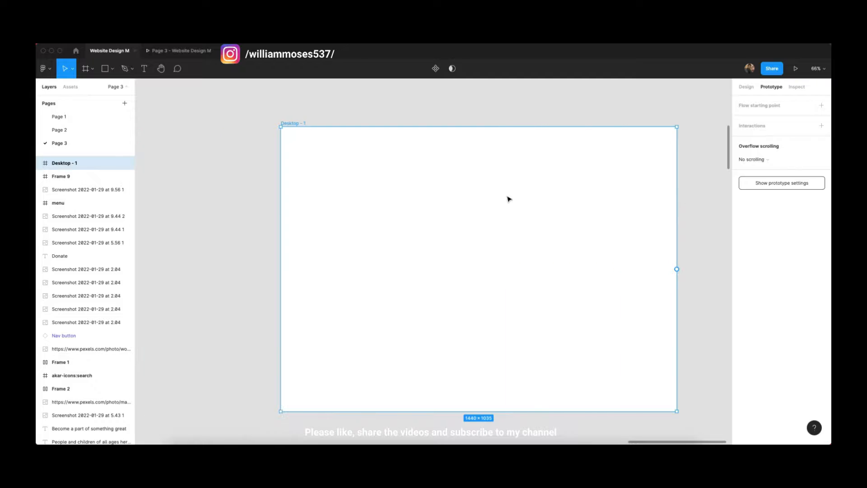
scroll(510, 199, right, 2)
click(625, 156)
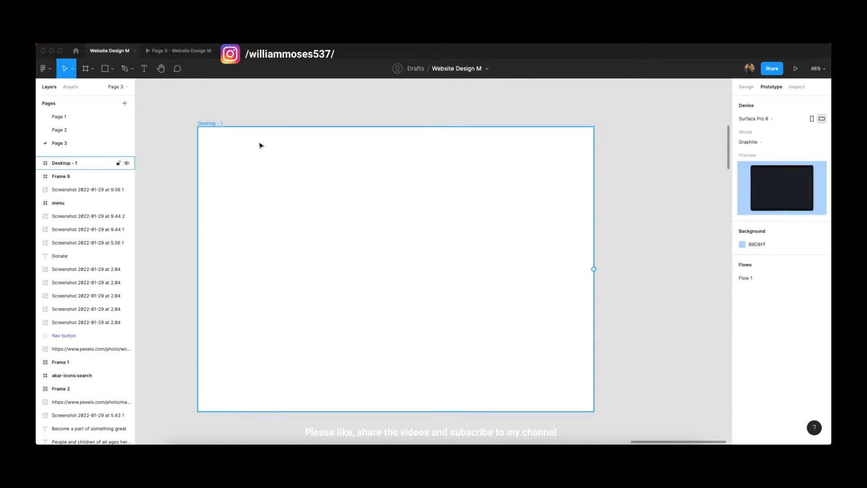
Step: Add the text "Logo" near the upper-left corner of the Desktop - 1 frame
key(t)
click(216, 140)
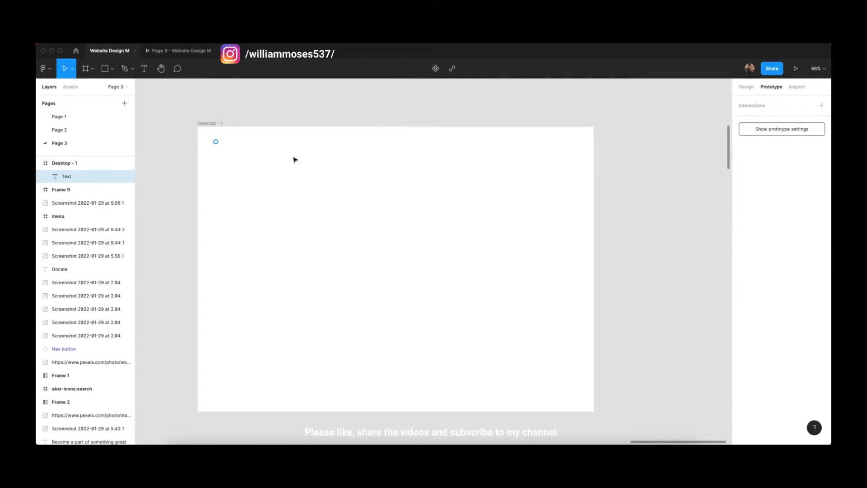
key(Escape)
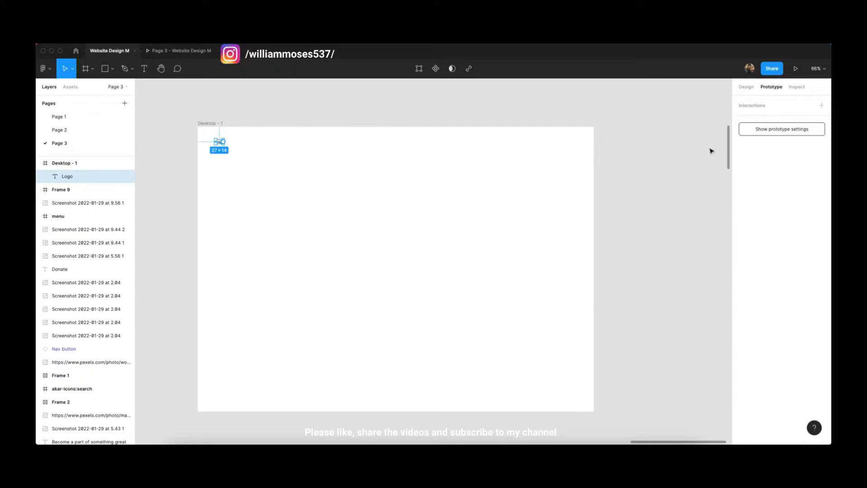
Step: Set the Logo text's font size to 30 and move it to about X 50, Y 35
click(747, 87)
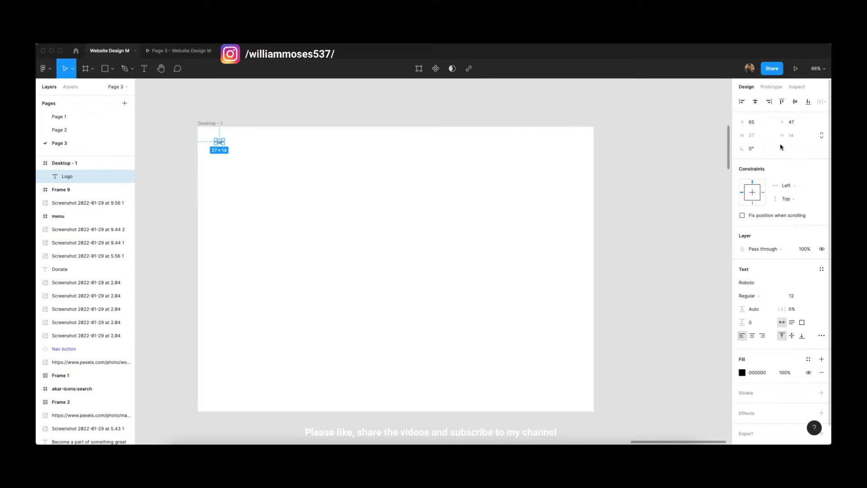
click(792, 296)
text(14)
key(Return)
text(25)
key(Return)
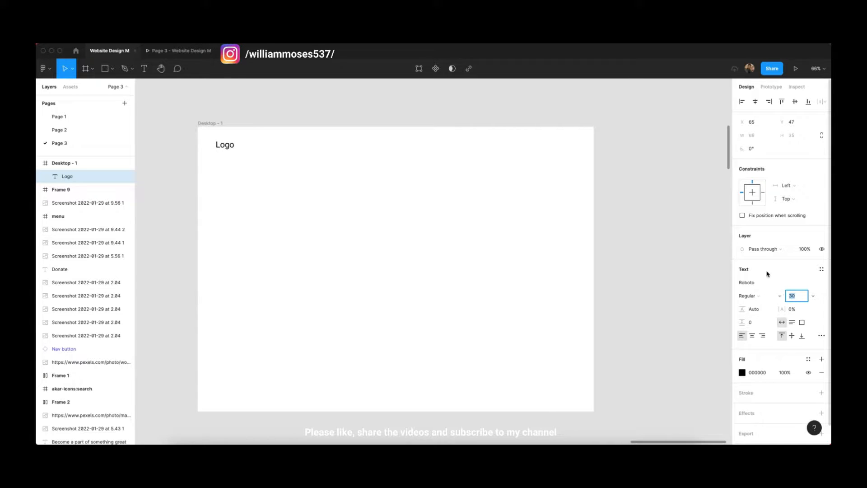
drag(232, 147, 227, 144)
Step: Add a layout grid to the Desktop - 1 frame and change it to 15 columns
click(217, 123)
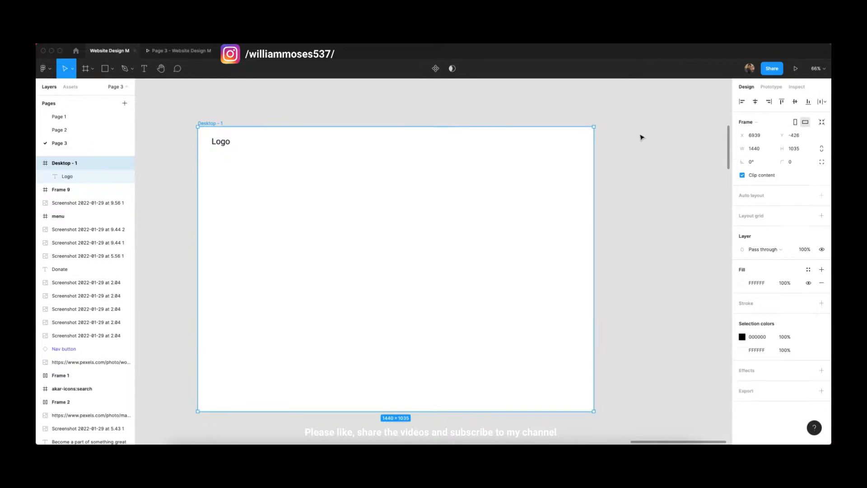
click(821, 195)
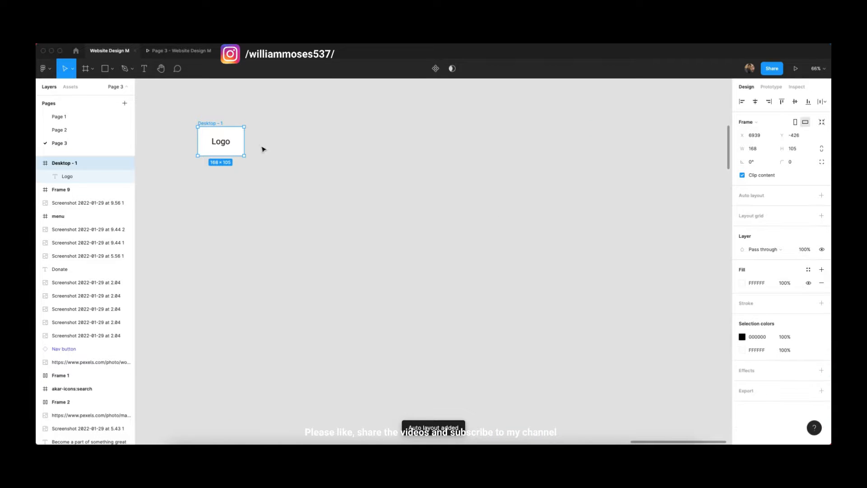
key(ctrl+z)
click(787, 216)
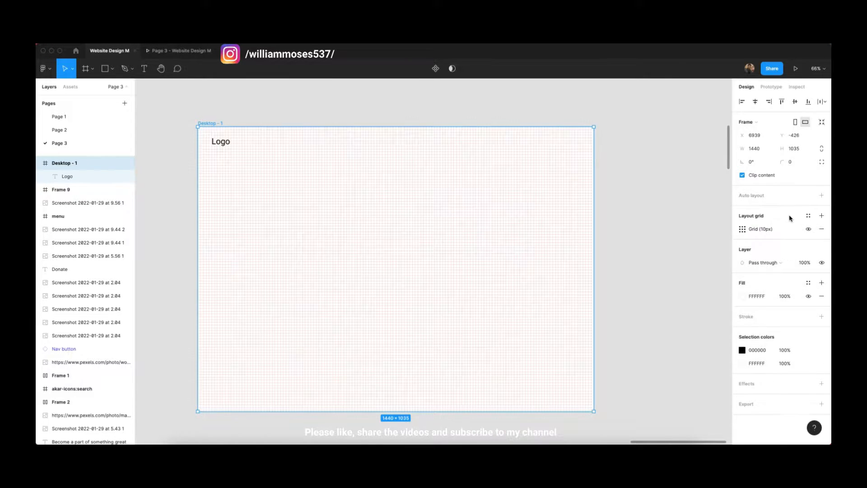
click(742, 229)
click(653, 235)
click(661, 242)
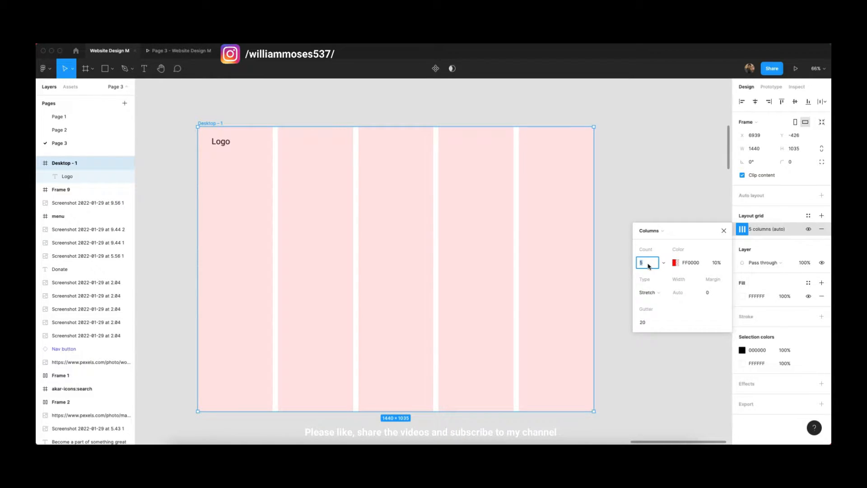
text(15)
key(Return)
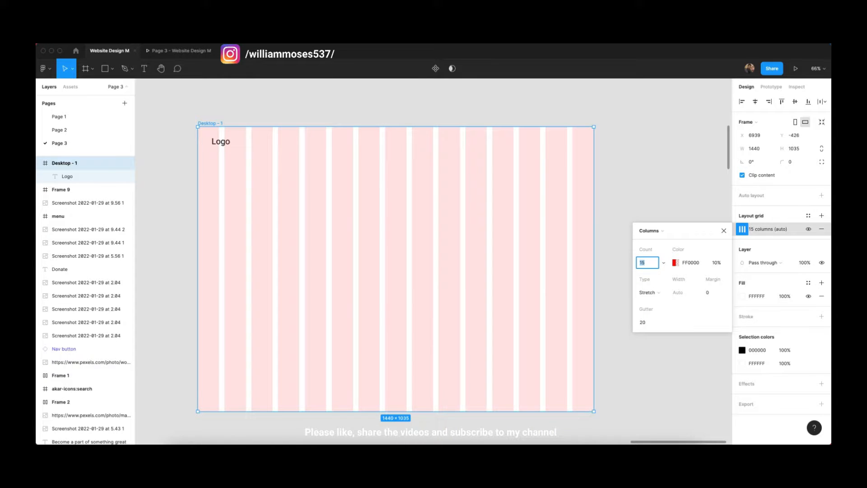
Step: Try up to 18 columns in the frame's layout grid and return the count to 15
key(Up)
key(Up)
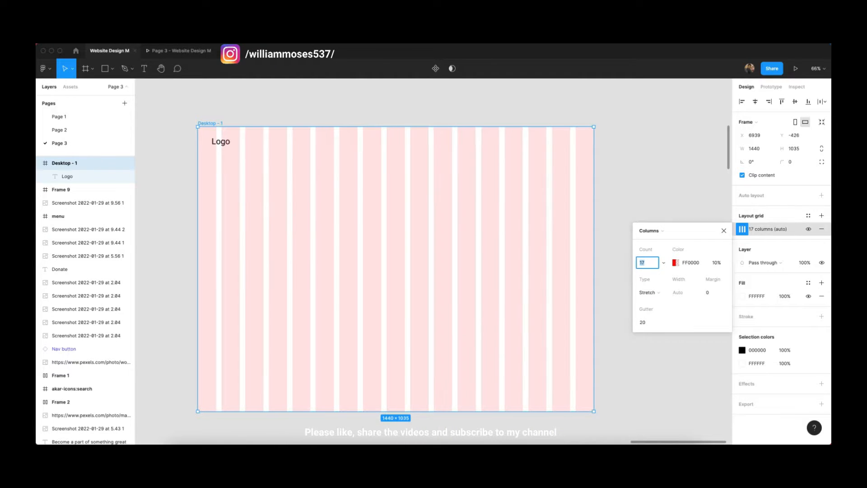
key(Up)
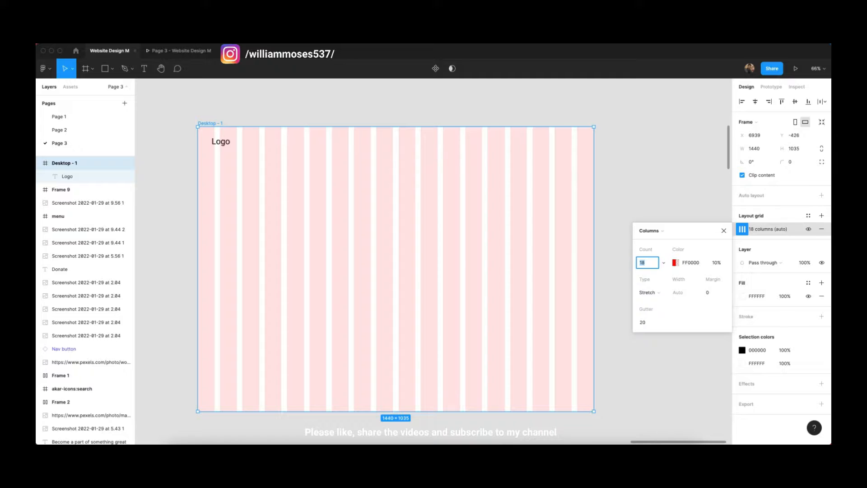
key(Down)
key(Down)
key(Down)
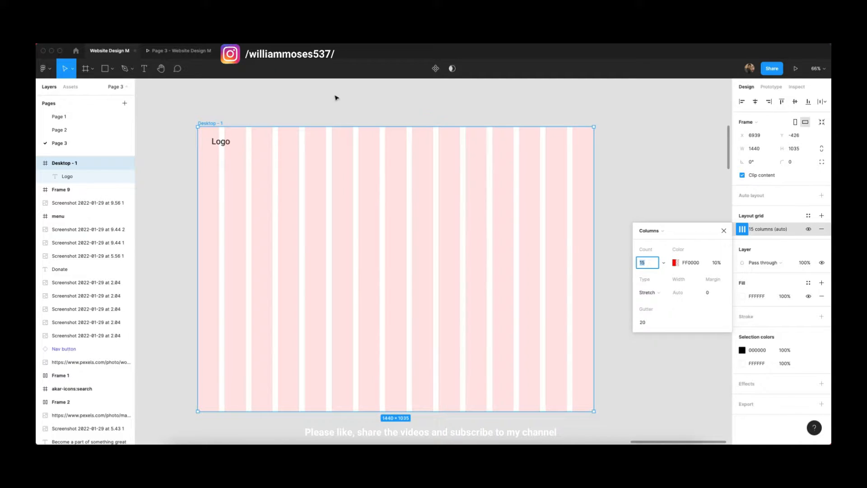
Step: Set the Desktop - 1 frame's layout grid to 20 columns
click(334, 98)
click(222, 131)
click(742, 229)
key(Up)
key(Up)
key(Up)
key(Up)
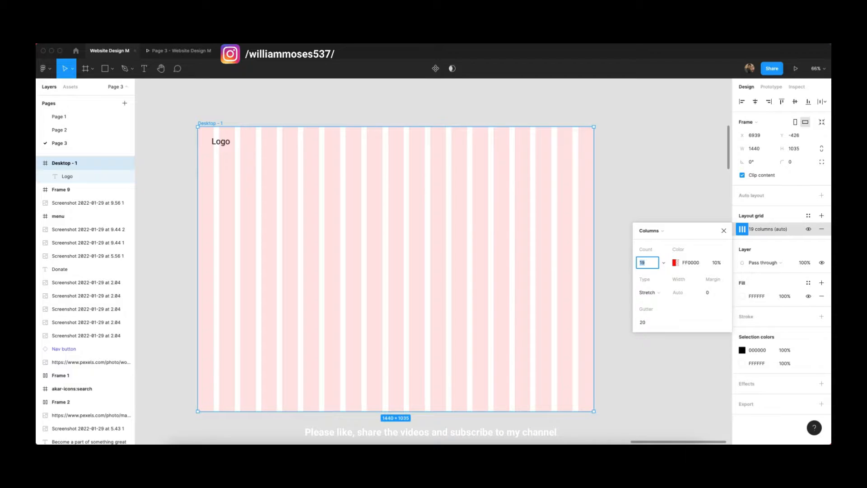
key(Up)
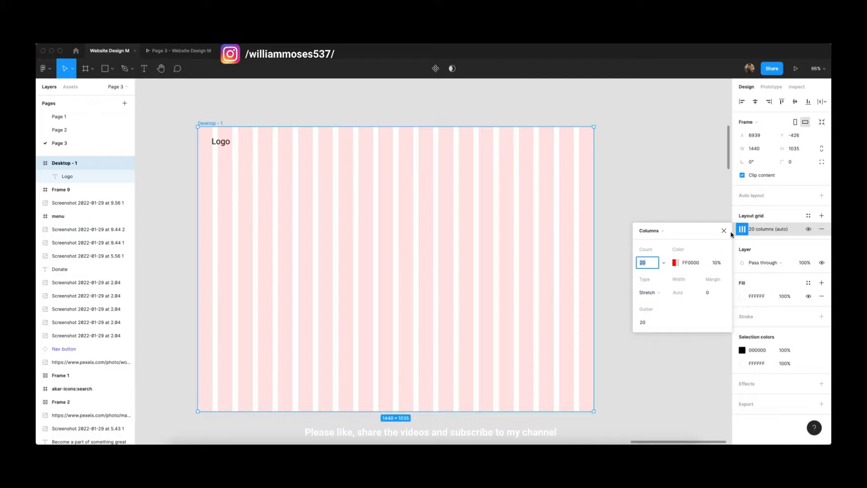
key(Escape)
Step: Nudge the Logo text horizontally to X 51 to align it with the edge of the first grid column
click(220, 141)
scroll(217, 143, up, 5)
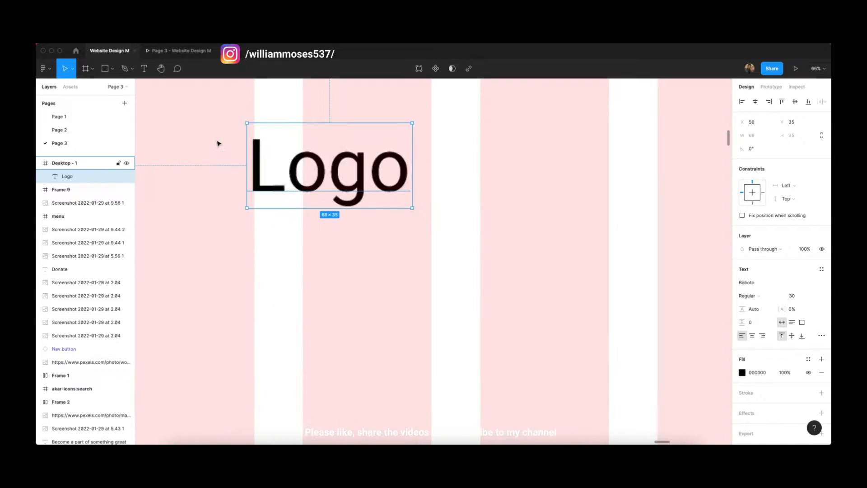
key(Right)
key(Right)
key(Left)
key(Left)
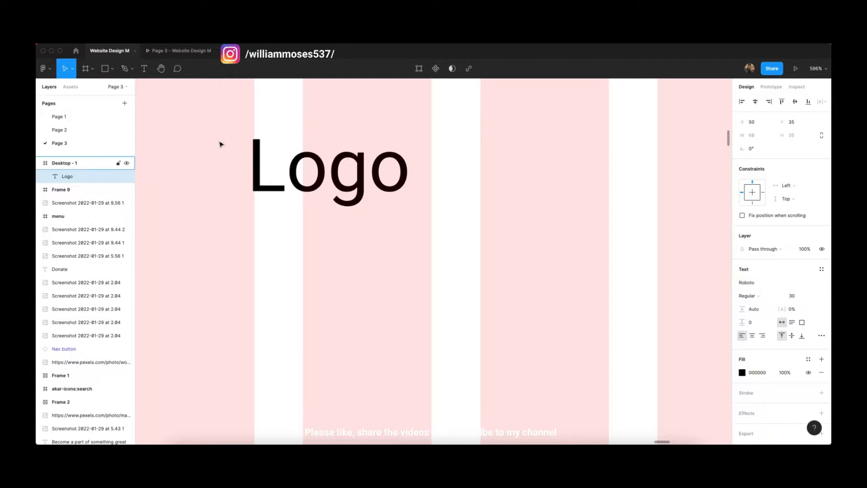
scroll(221, 143, down, 5)
key(Right)
scroll(219, 141, down, 5)
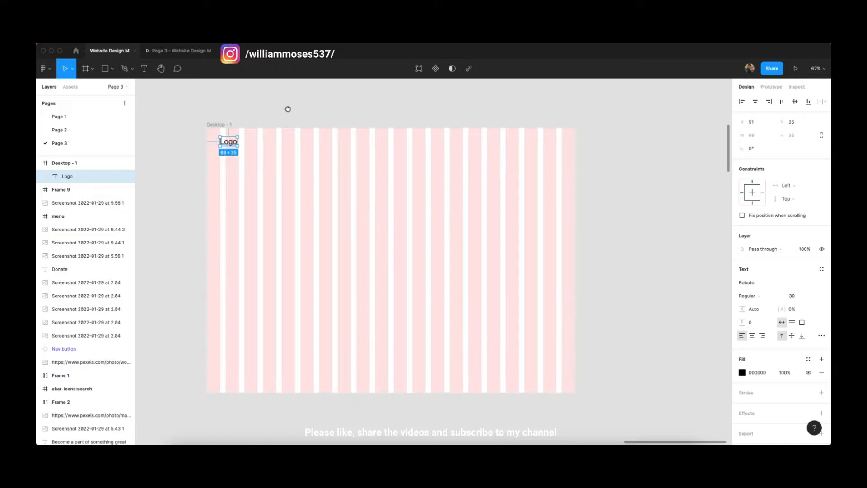
click(309, 117)
click(221, 124)
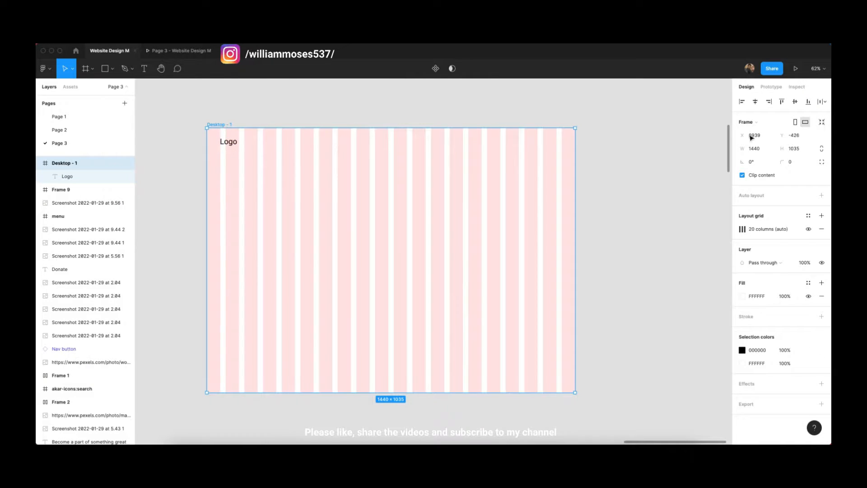
click(625, 170)
scroll(519, 159, up, 1)
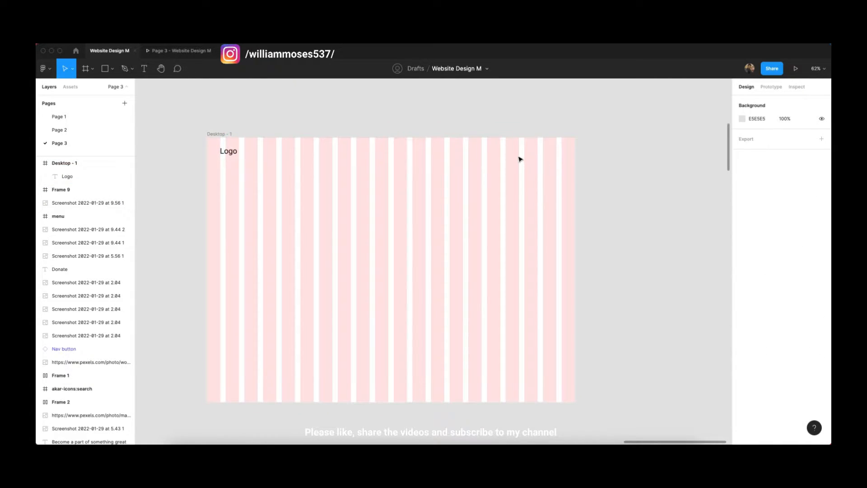
scroll(523, 147, down, 1)
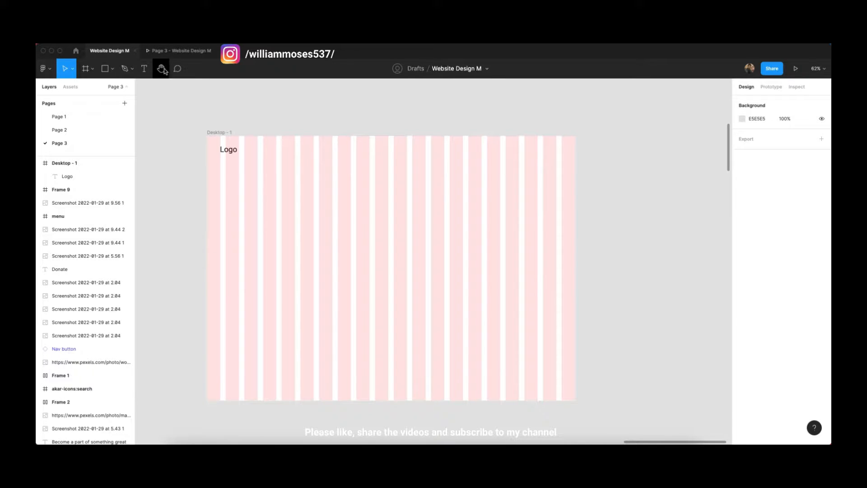
Step: Draw a circle of about 93 × 93 over the second-to-last column near the frame's upper edge, at about X 1294, Y 32
click(178, 69)
click(93, 68)
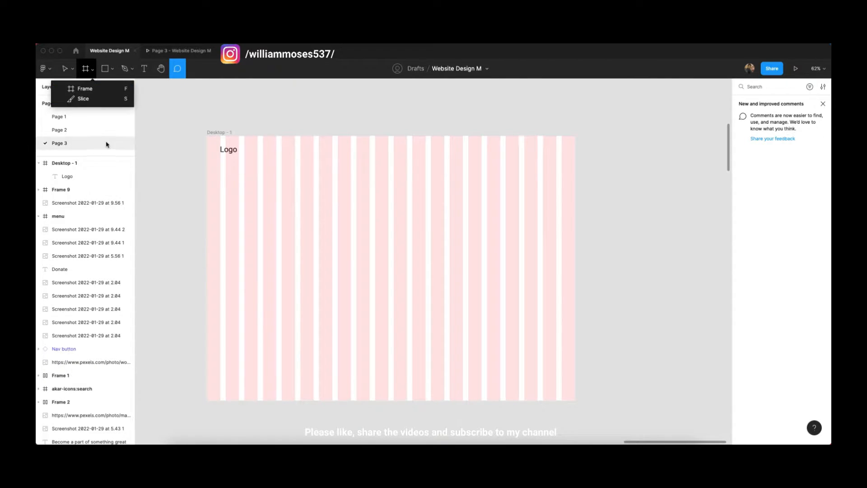
click(112, 69)
click(101, 118)
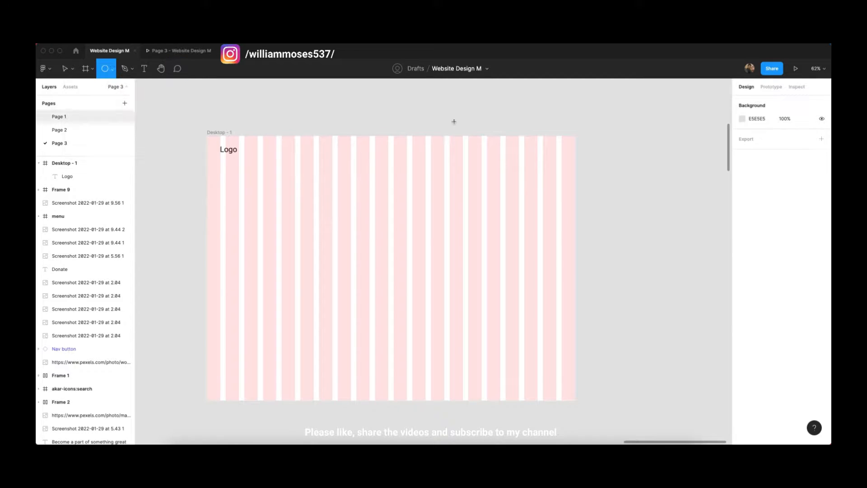
scroll(542, 140, up, 10)
scroll(451, 158, down, 10)
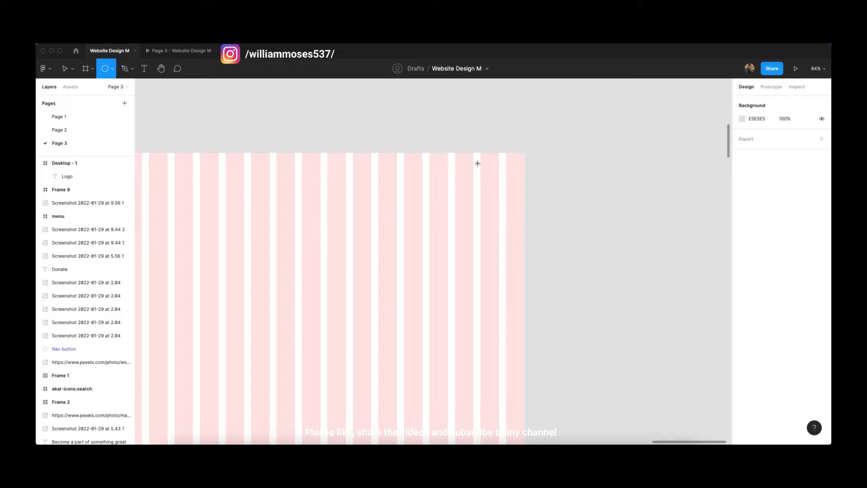
mouse_move(474, 156)
mouse_down()
mouse_move(511, 189)
mouse_move(492, 176)
mouse_up()
scroll(492, 169, up, 1)
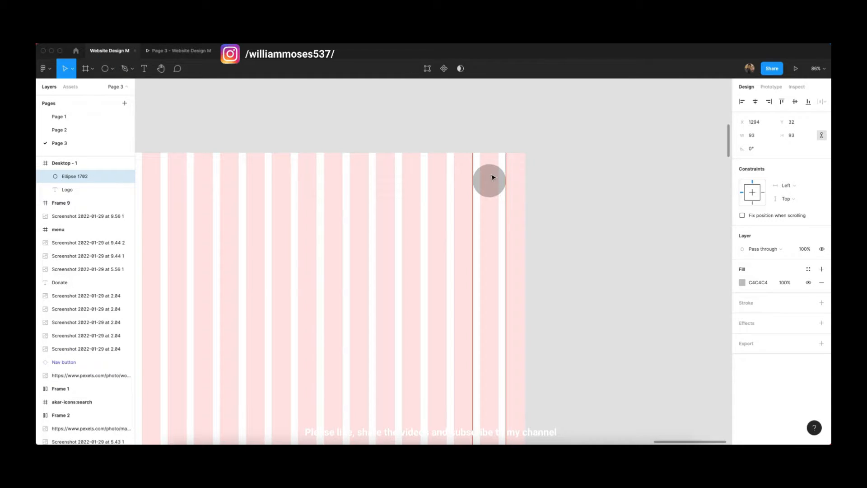
click(501, 215)
scroll(502, 215, left, 4)
scroll(322, 171, down, 2)
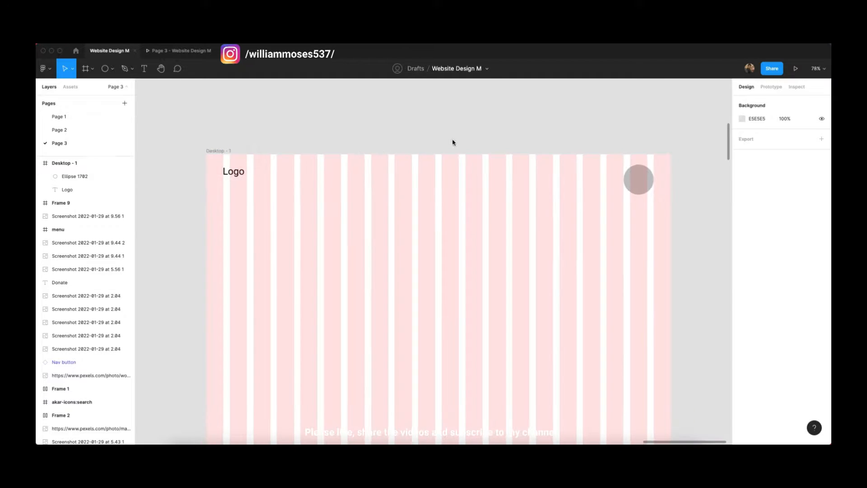
Step: Align the Logo text and the header circle along their vertical centers
key(super+space)
click(571, 116)
drag(527, 125, 449, 135)
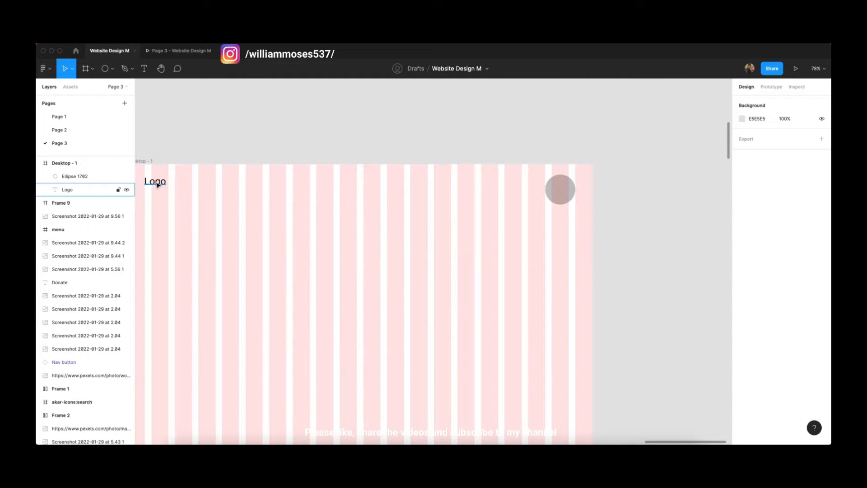
click(157, 185)
shift+click(560, 189)
click(796, 102)
click(628, 167)
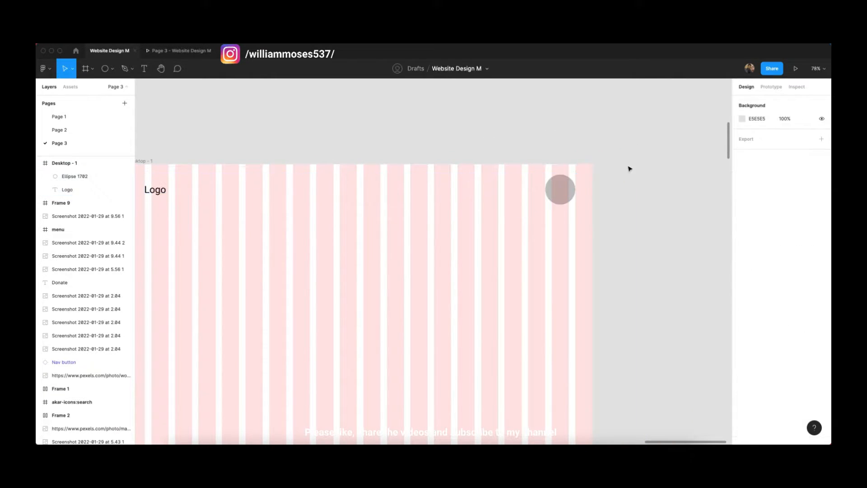
Step: Hide the 20-column layout grid of the Desktop - 1 frame
scroll(594, 224, left, 2)
click(166, 161)
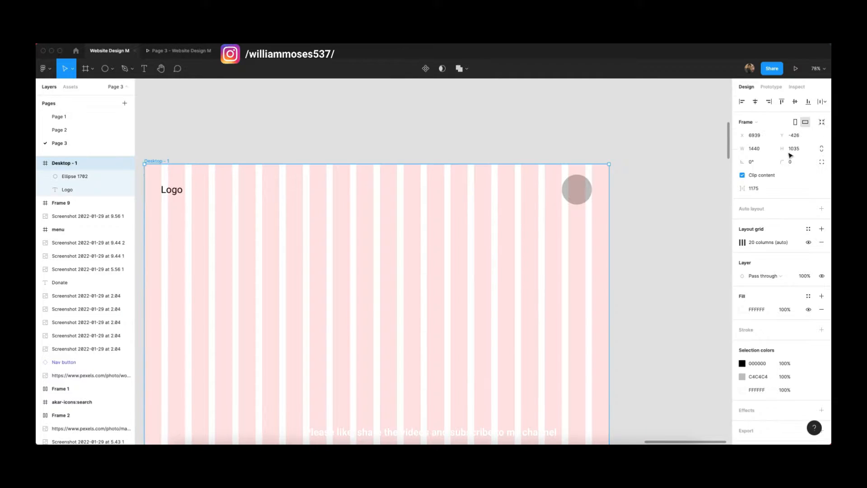
click(809, 245)
click(666, 149)
Step: Change the header circle's fill color to white, FFFFFF
scroll(617, 194, right, 5)
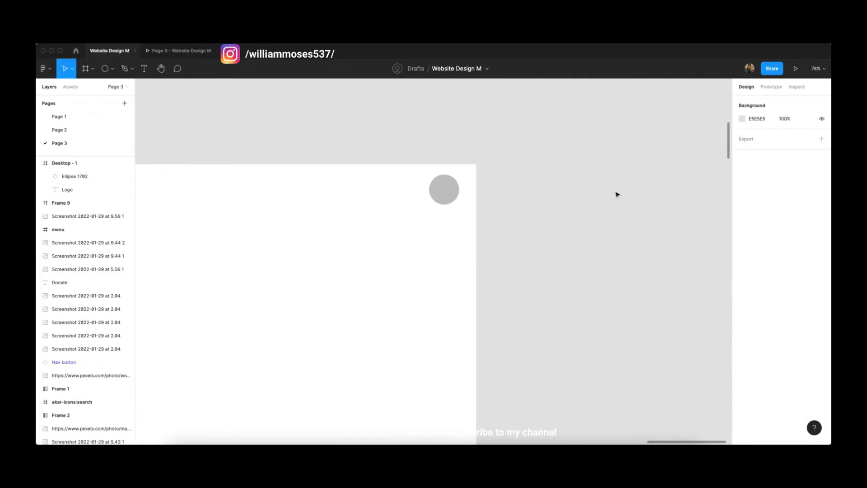
click(455, 192)
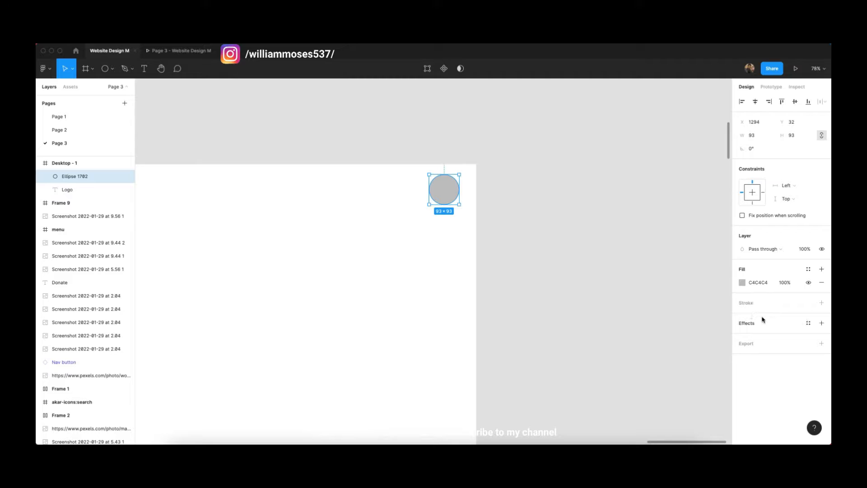
click(742, 282)
drag(690, 312, 593, 136)
click(724, 230)
click(533, 161)
Step: Launch the Iconify plugin and search its icon collections for "menu"
right_click(524, 156)
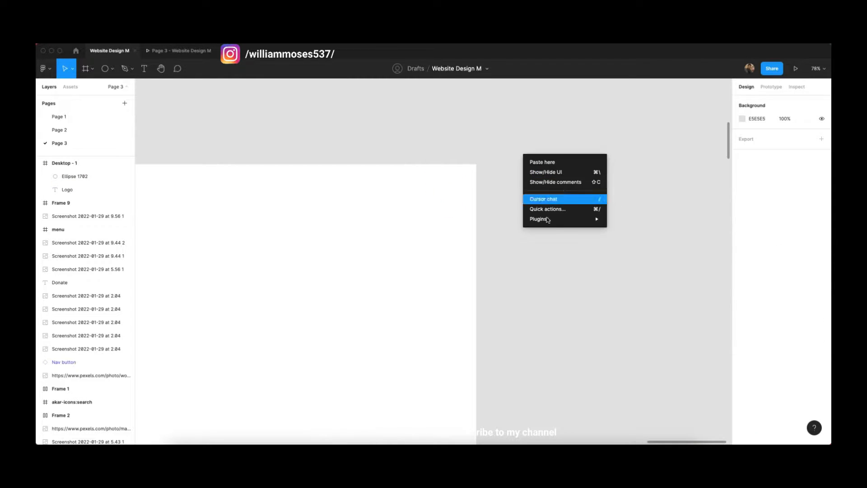
mouse_move(547, 218)
click(648, 144)
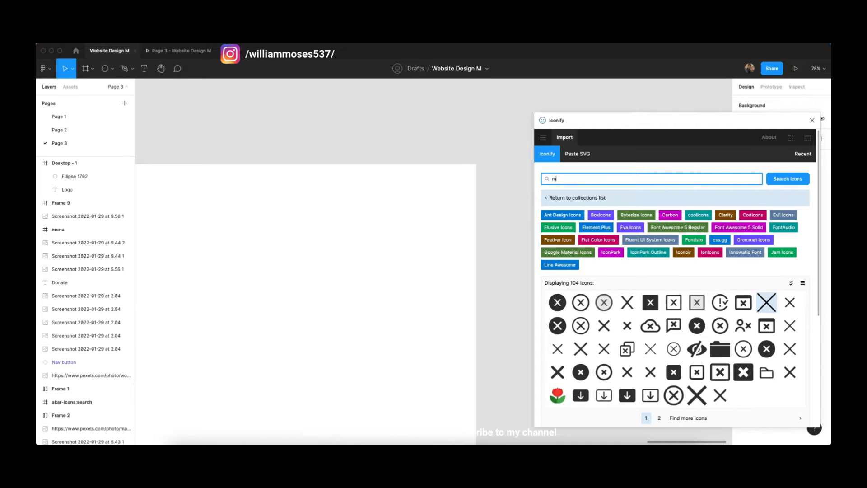
key(Return)
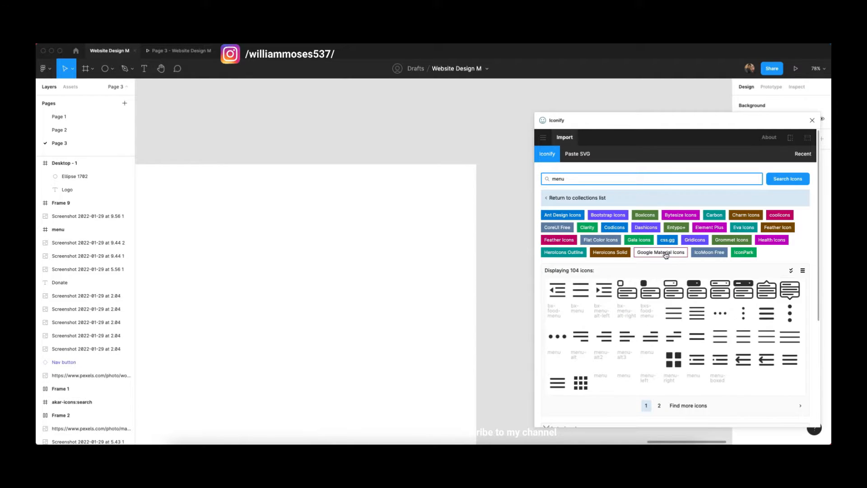
Step: Import the two-line ci:menu-duo icon at its default 24 × 24 size and close the plugin
click(673, 313)
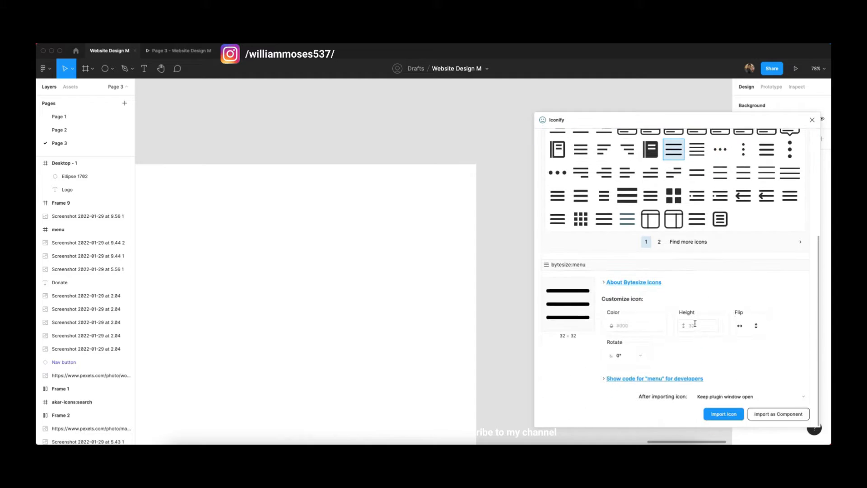
click(697, 173)
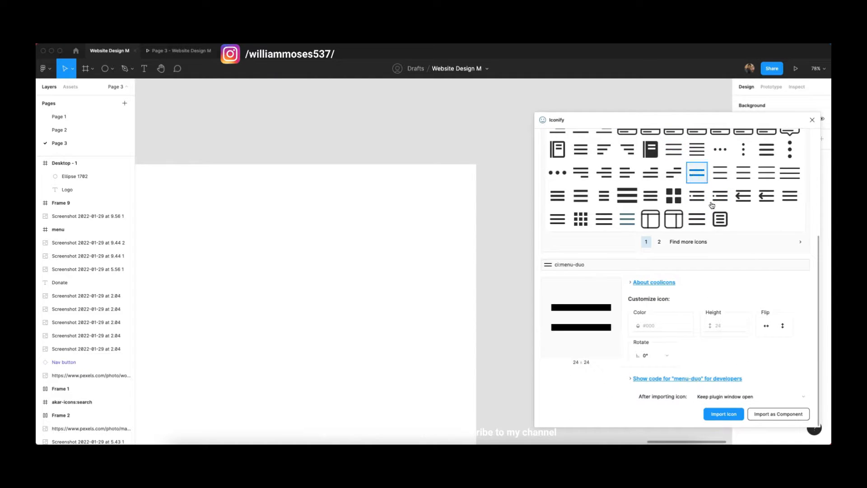
click(723, 414)
click(811, 120)
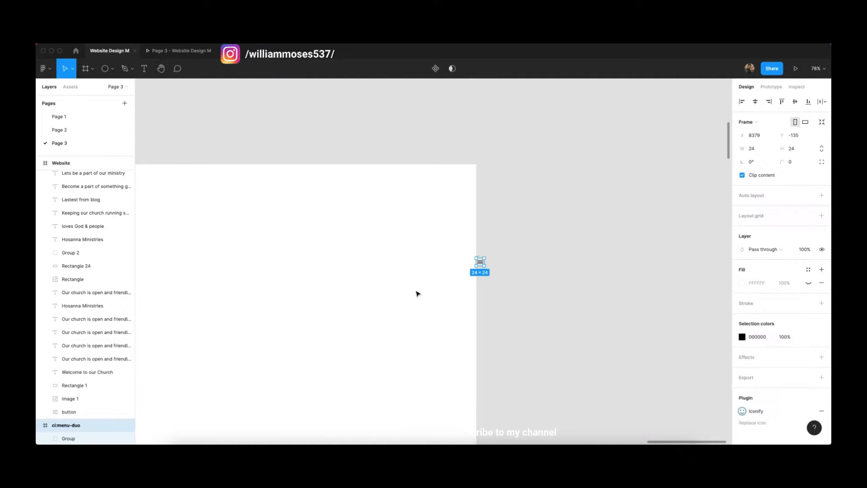
Step: Move the imported menu icon into the header, horizontally centered in the frame between the Logo text and the circle
drag(485, 258, 459, 251)
drag(281, 195, 264, 187)
scroll(349, 198, left, 4)
drag(428, 188, 411, 189)
Step: Align the Logo text, menu icon and circle along their vertical centers and nudge them up until the circle sits at Y 9
shift+click(210, 190)
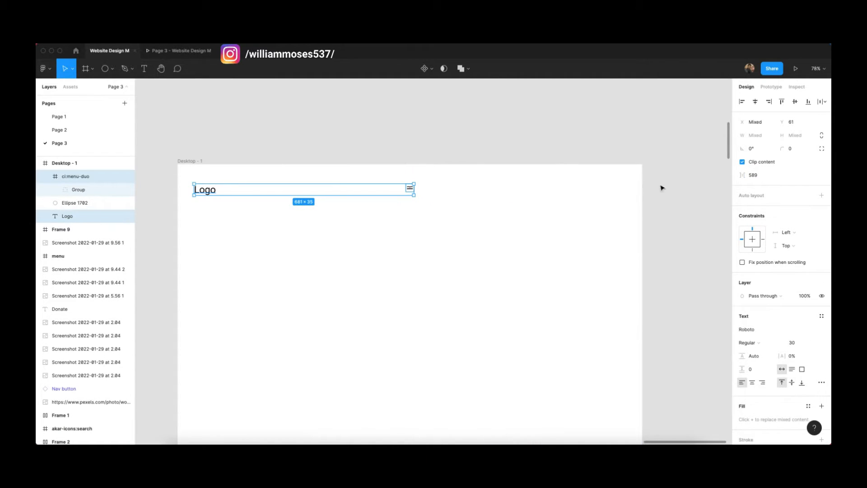
shift+click(608, 188)
click(795, 101)
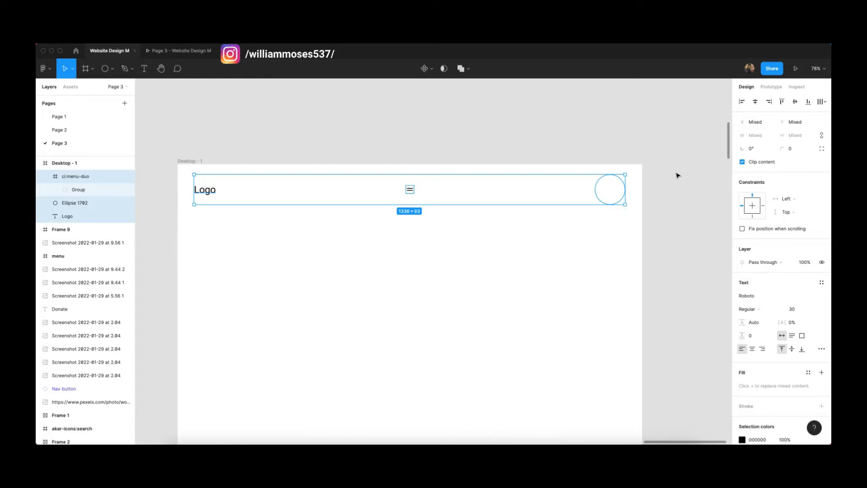
key(shift+Up)
key(shift+Up)
scroll(678, 175, right, 5)
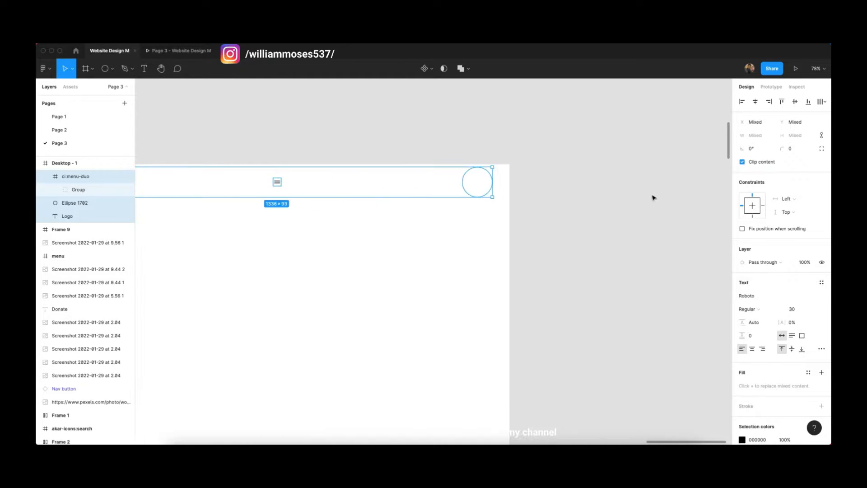
Step: Shrink the white header circle proportionally to about 80 × 80, at about X 1307, Y 22
click(533, 197)
click(467, 177)
scroll(464, 174, up, 3)
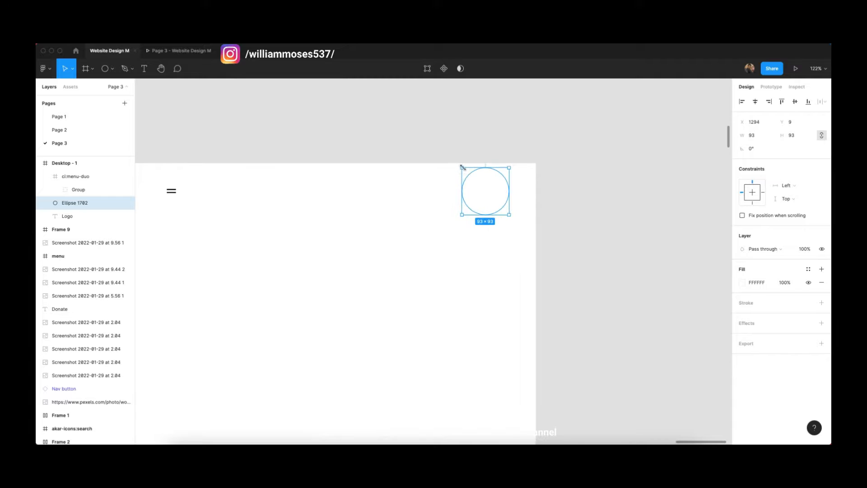
drag(468, 171, 483, 185)
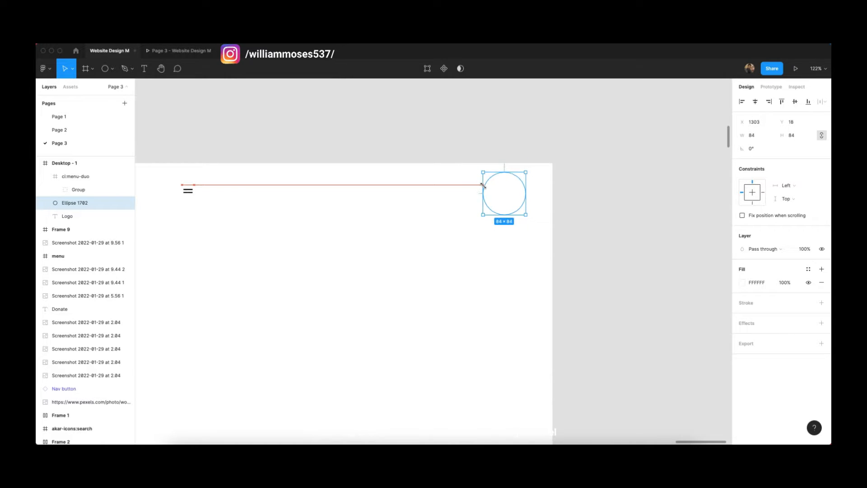
click(478, 189)
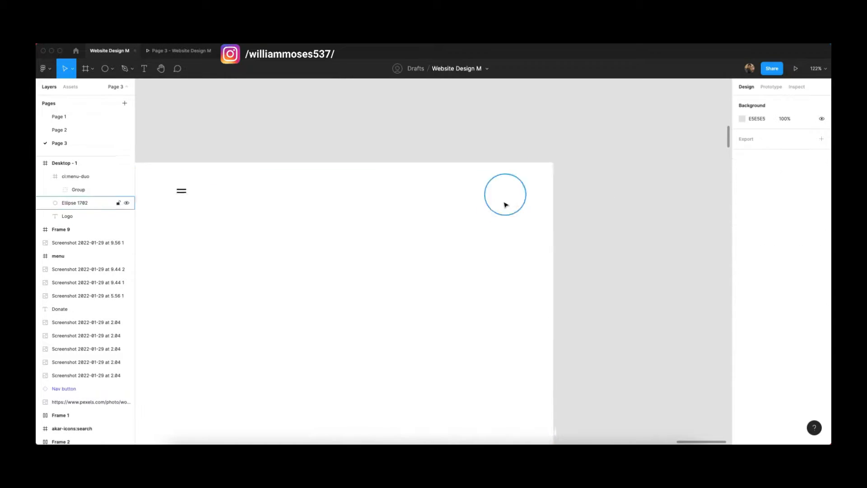
Step: Realign the Logo text and menu icon with the resized circle along their vertical centers
scroll(504, 200, down, 8)
click(504, 200)
scroll(504, 201, up, 4)
shift+click(356, 197)
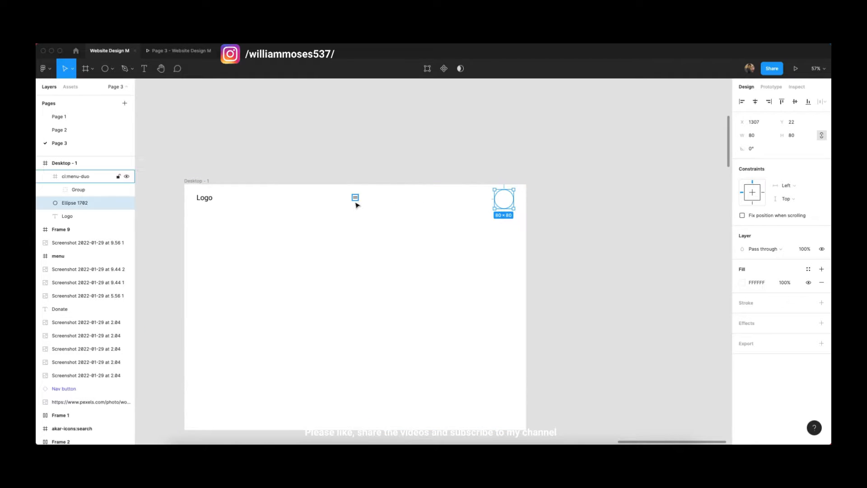
shift+click(209, 198)
key(super+z)
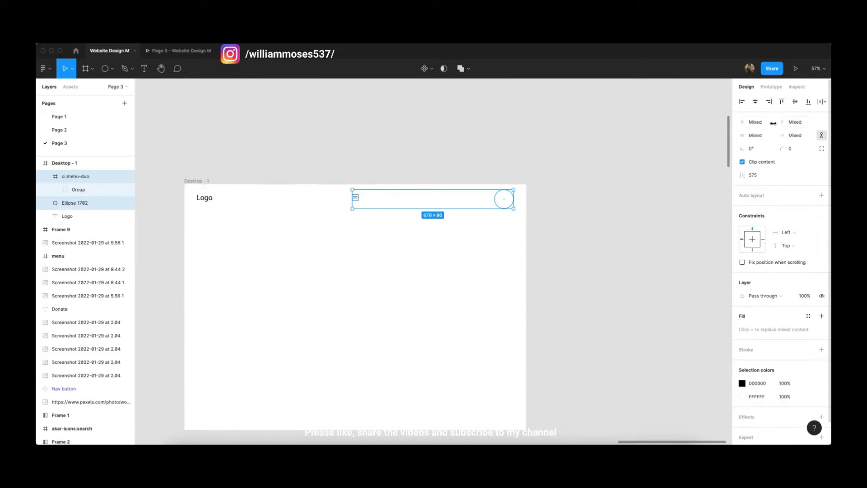
shift+click(206, 200)
click(796, 102)
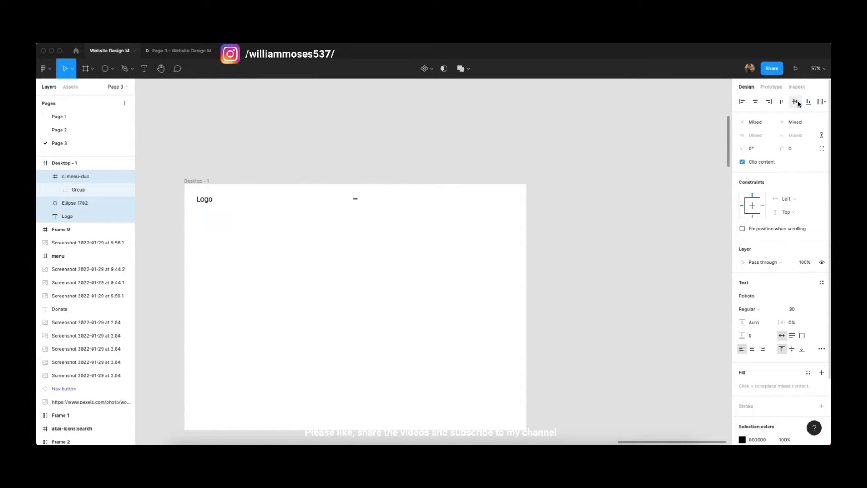
click(640, 175)
Step: Delete the stray screenshot image lying above the Desktop - 1 frame
drag(409, 173, 423, 198)
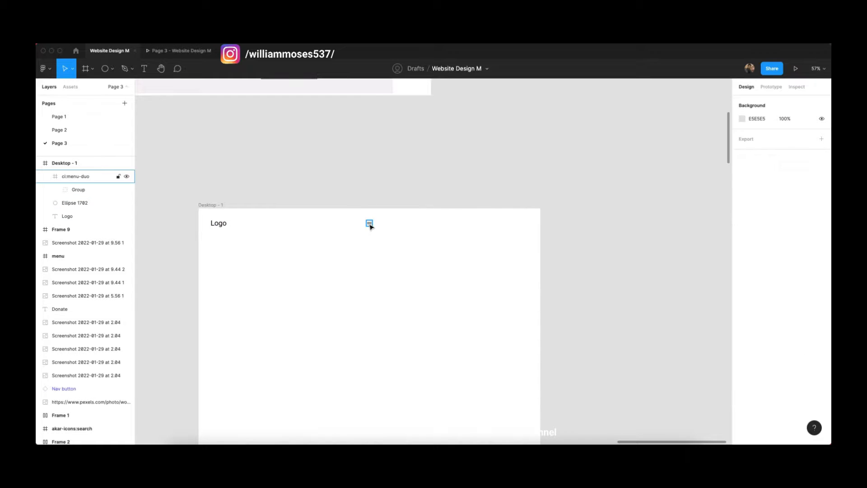
click(371, 224)
click(382, 102)
click(400, 94)
key(Delete)
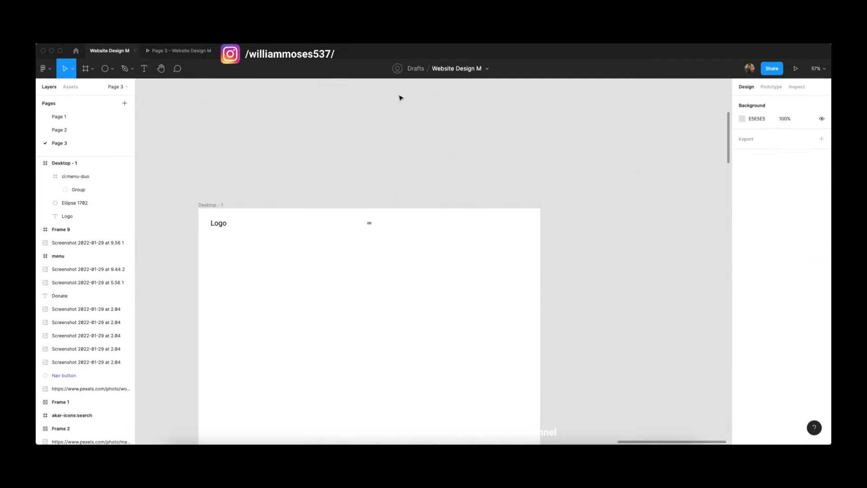
Step: Enlarge the header's menu icon from its center to about 44 × 44
scroll(366, 221, up, 5)
click(378, 233)
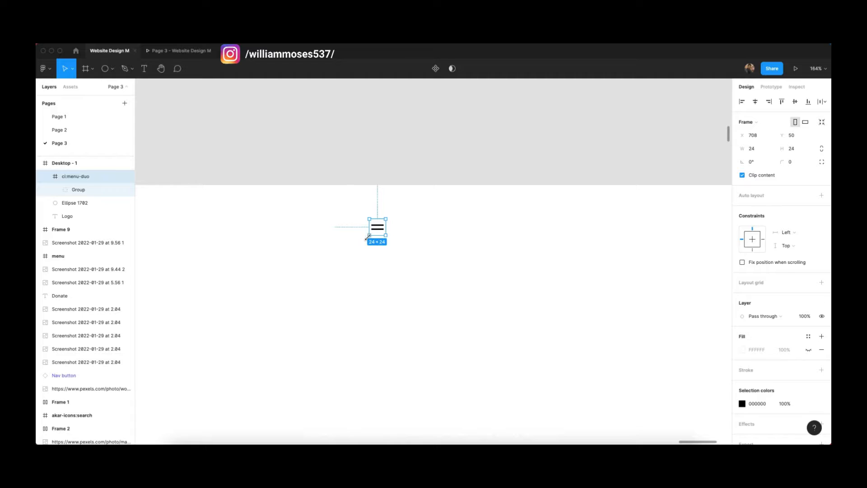
mouse_move(368, 237)
mouse_down()
mouse_move(364, 246)
mouse_move(380, 233)
mouse_move(360, 246)
mouse_move(381, 231)
mouse_up()
click(342, 205)
scroll(341, 206, down, 5)
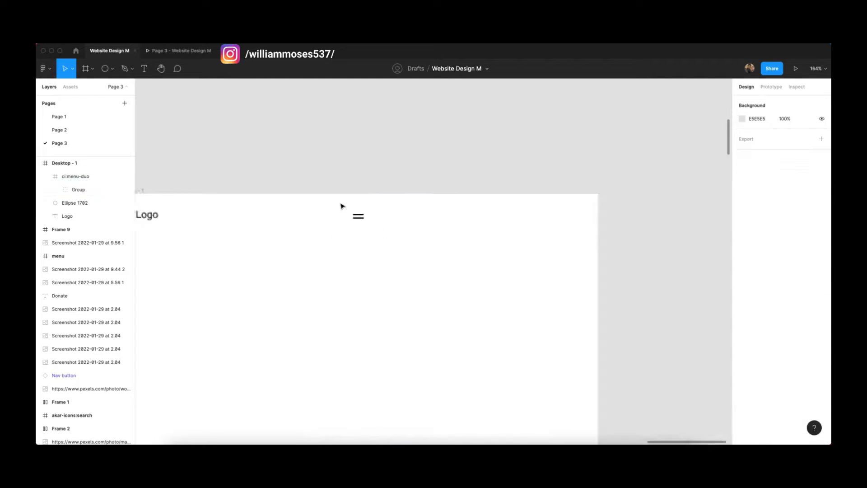
scroll(345, 210, up, 3)
scroll(350, 217, down, 3)
drag(293, 222, 320, 193)
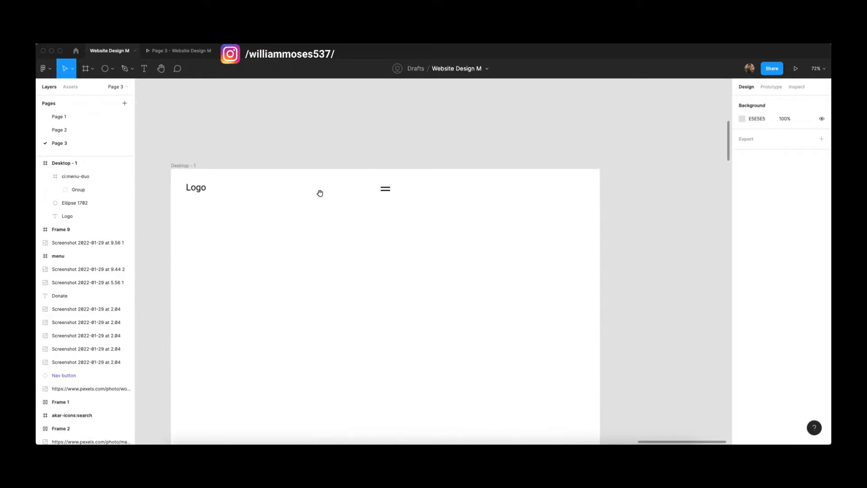
click(196, 190)
shift+click(386, 190)
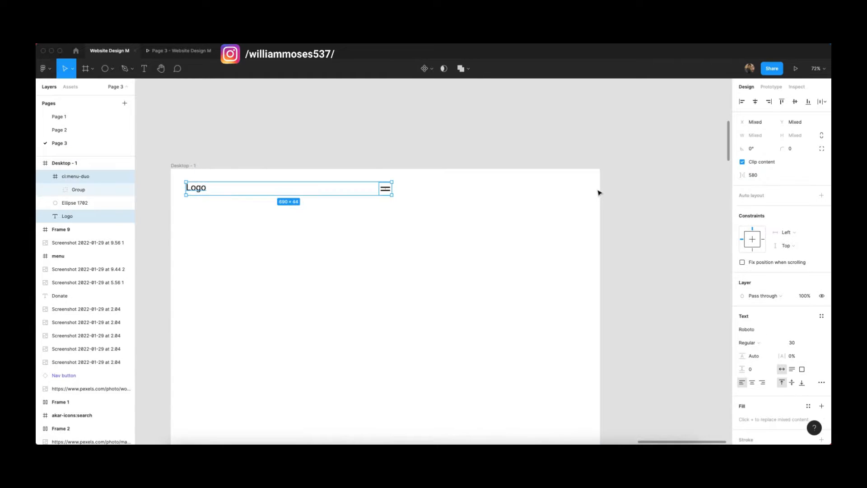
shift+click(576, 188)
click(648, 181)
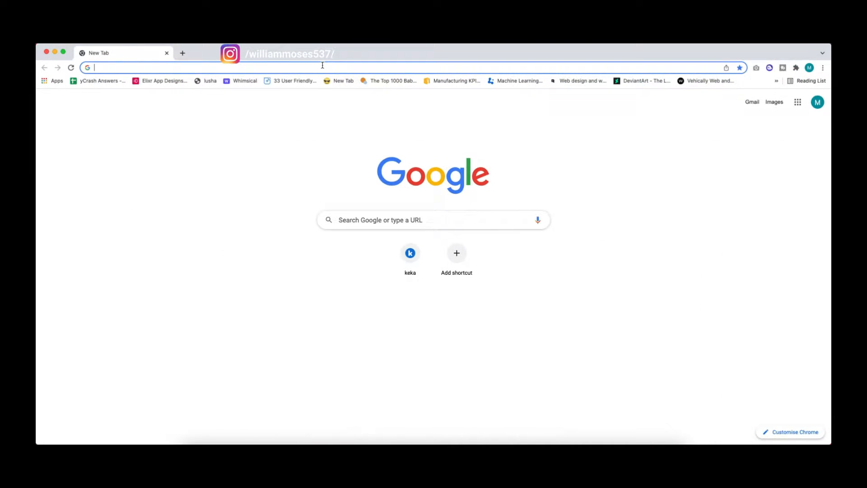
Step: Load the worship photo results at pexels.com/search/worship/ in Chrome
click(322, 68)
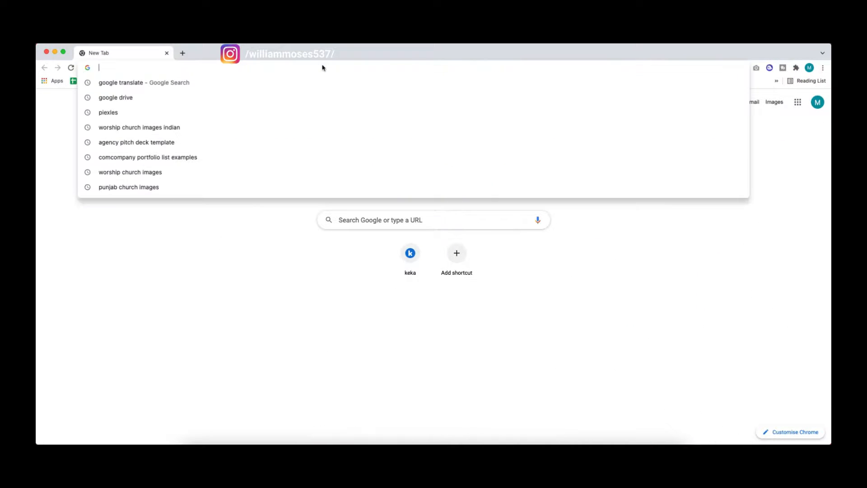
text(pexels.com/search/worship/)
key(Return)
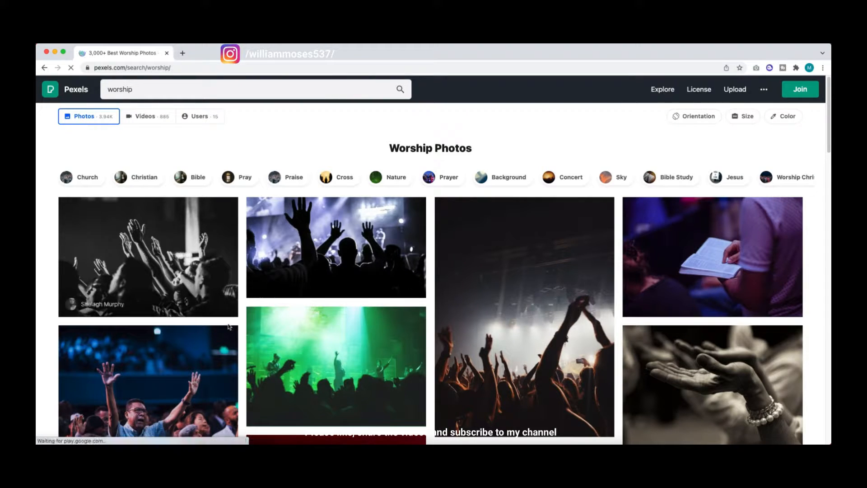
Step: Find the portrait photo of a worshipping group of people in a stadium and copy its image
scroll(393, 325, down, 3)
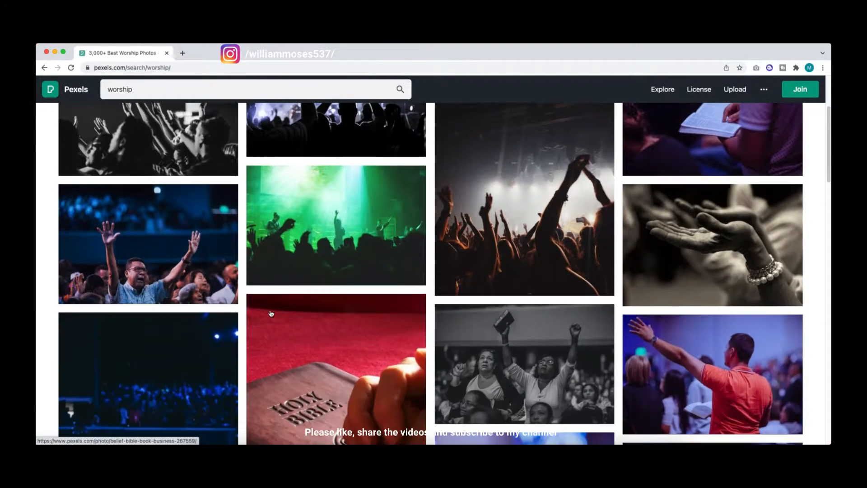
scroll(400, 321, down, 2)
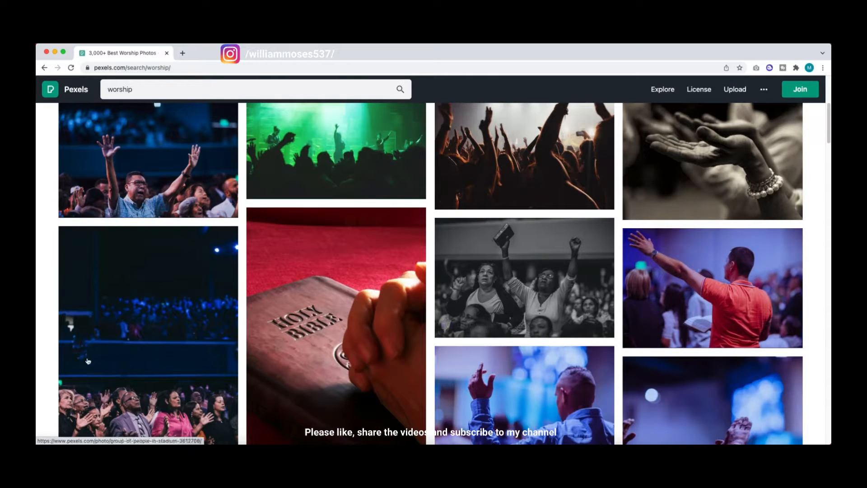
click(88, 361)
right_click(392, 249)
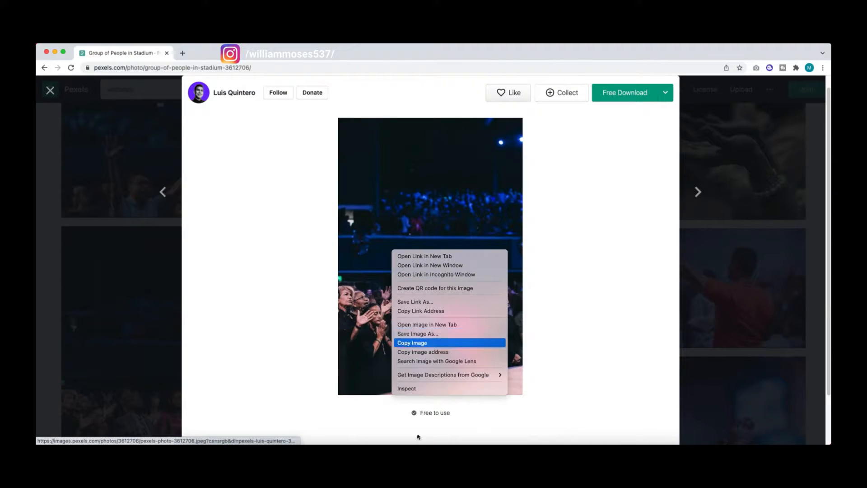
click(416, 343)
Step: Switch back to Figma, paste the copied stadium photo over the Desktop - 1 frame and enlarge it proportionally to about 952 × 1428
click(420, 452)
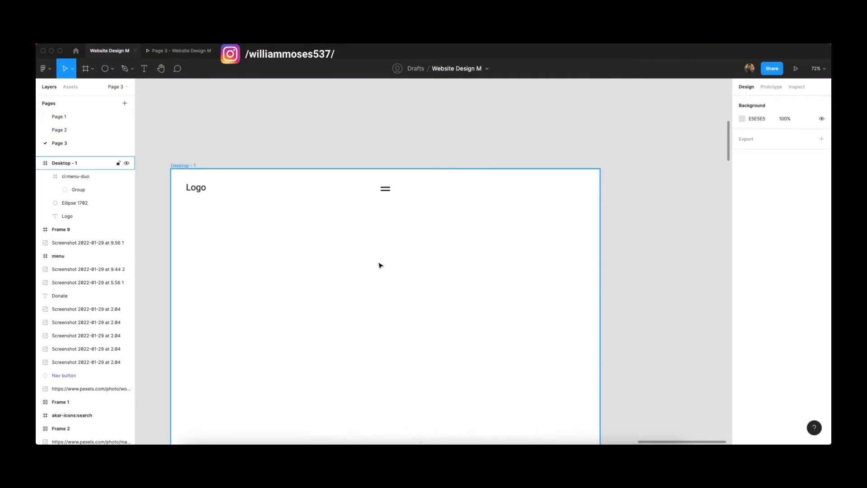
key(super+v)
scroll(375, 267, down, 5)
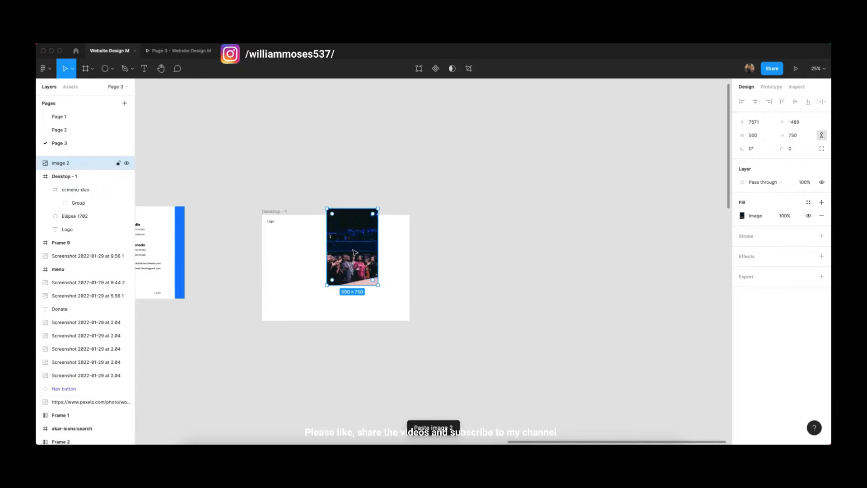
scroll(355, 252, up, 5)
drag(439, 263, 587, 263)
scroll(512, 309, down, 5)
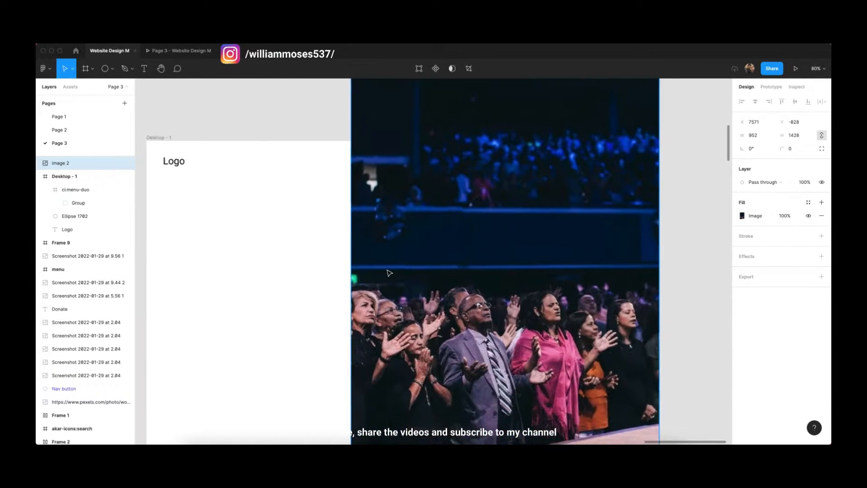
Step: Delete the pasted stadium photo and return to the worship photo results on Pexels in Chrome
scroll(497, 308, up, 5)
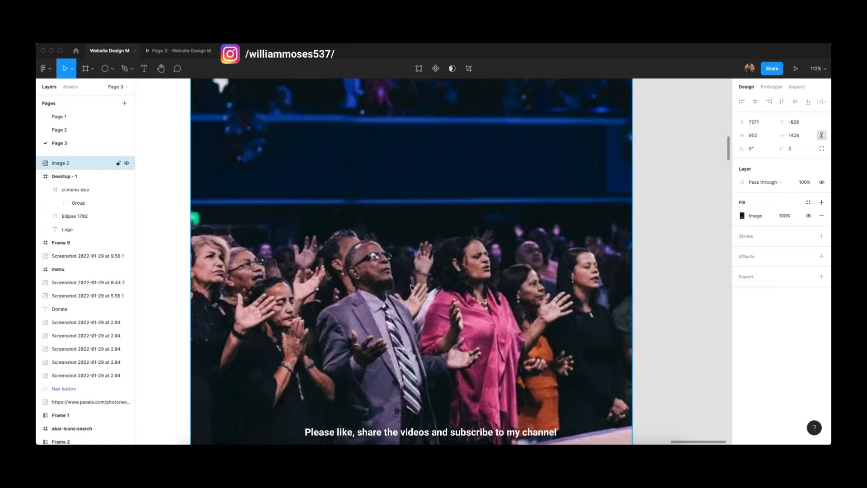
key(Delete)
click(336, 452)
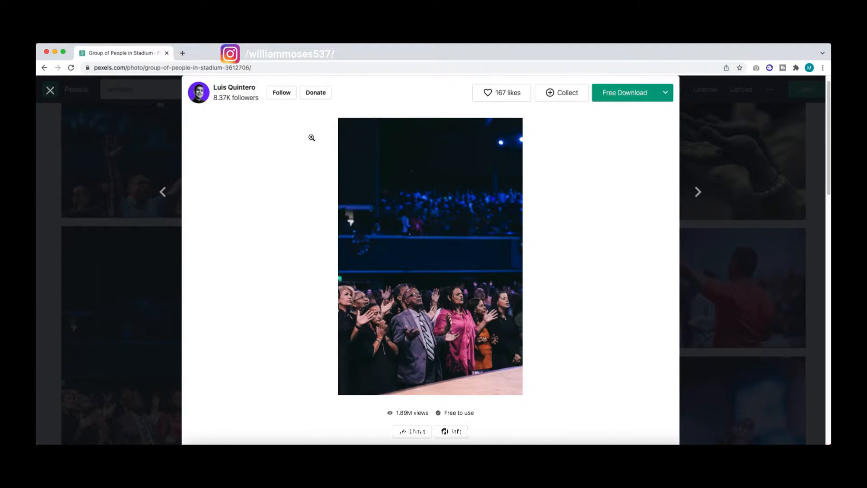
click(50, 90)
scroll(265, 348, up, 4)
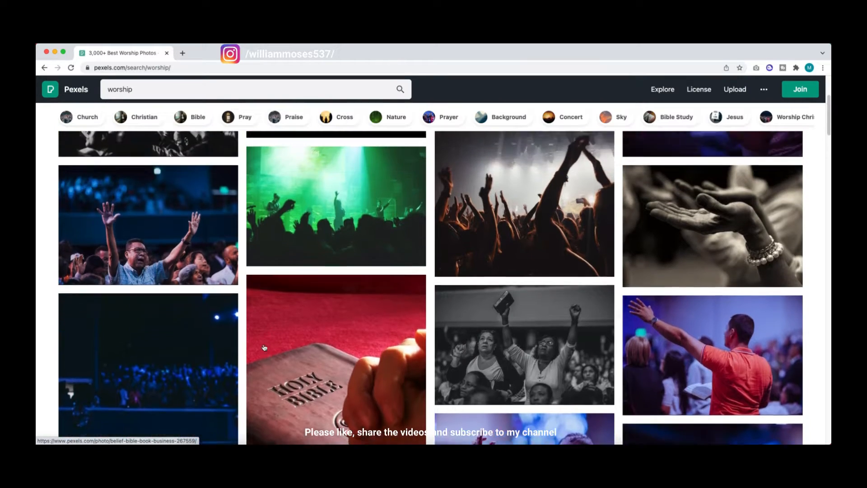
Step: Open the landscape photo of a man lifting his arms in worship and copy its image
click(194, 347)
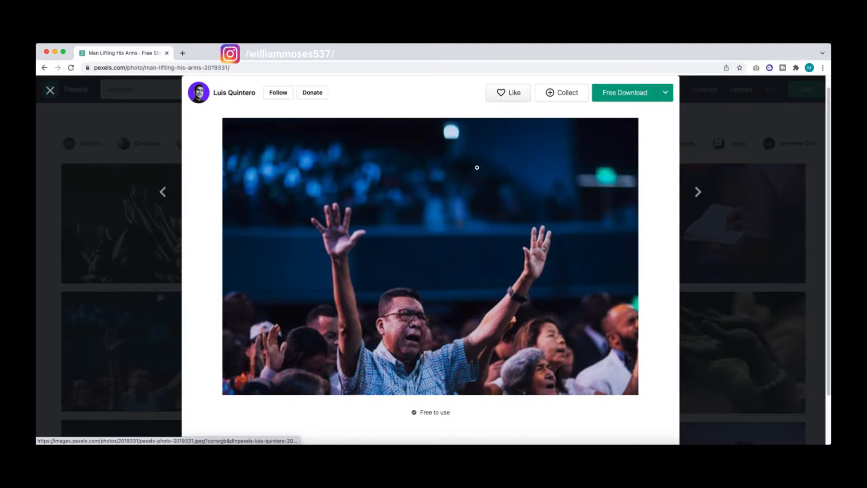
right_click(351, 235)
click(412, 326)
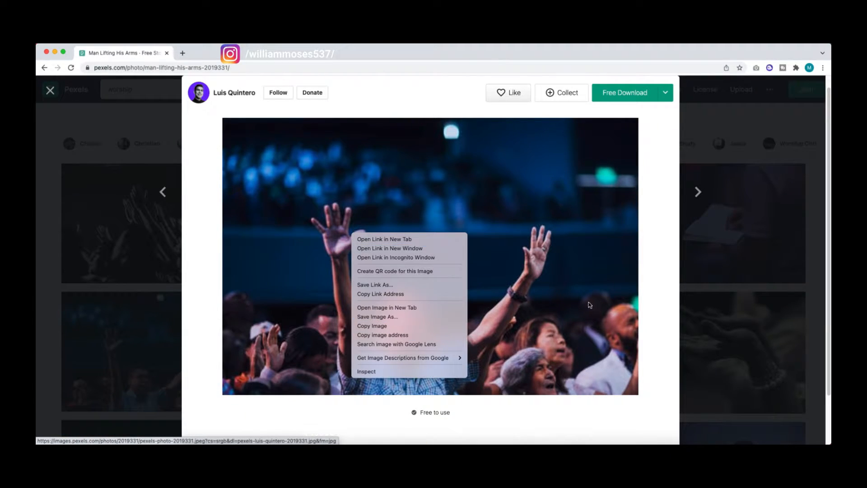
right_click(355, 236)
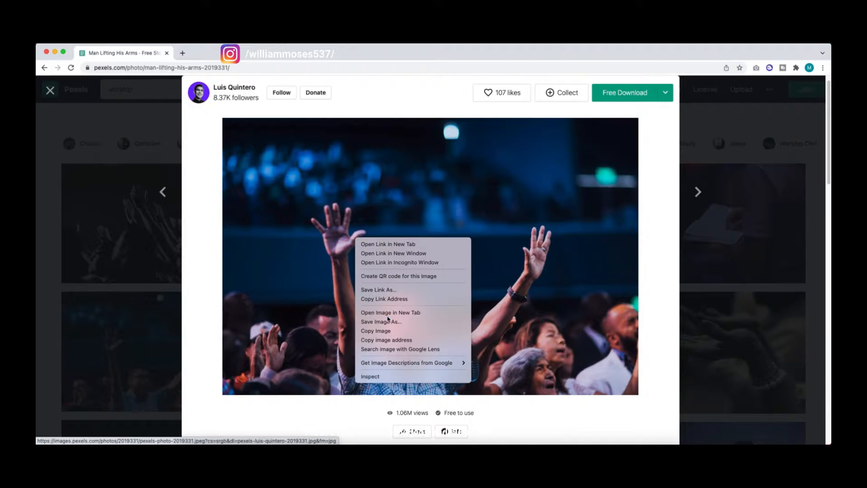
click(397, 330)
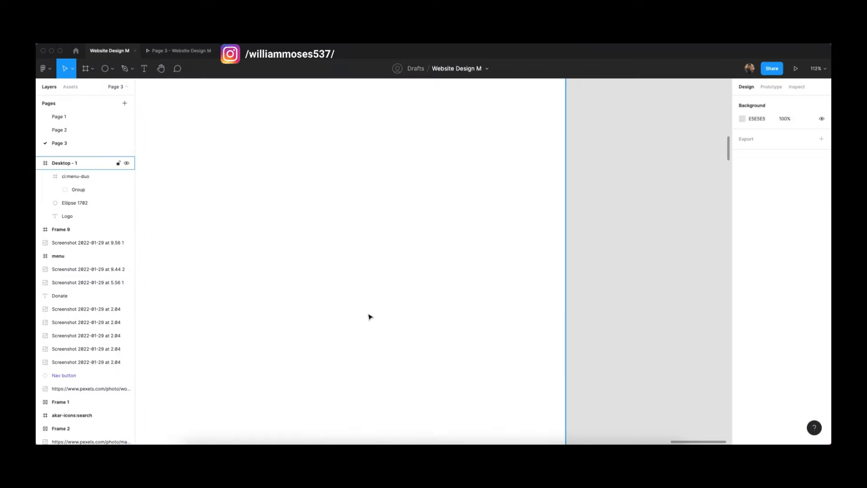
Step: Switch back to Figma and paste the copied photo of the man lifting his arms over the Desktop - 1 frame
key(super+v)
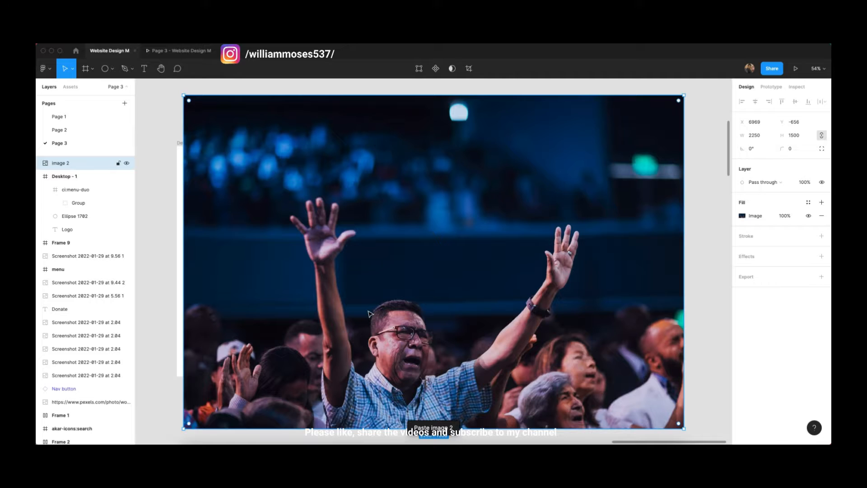
scroll(385, 291, up, 5)
scroll(384, 291, down, 8)
scroll(384, 291, up, 4)
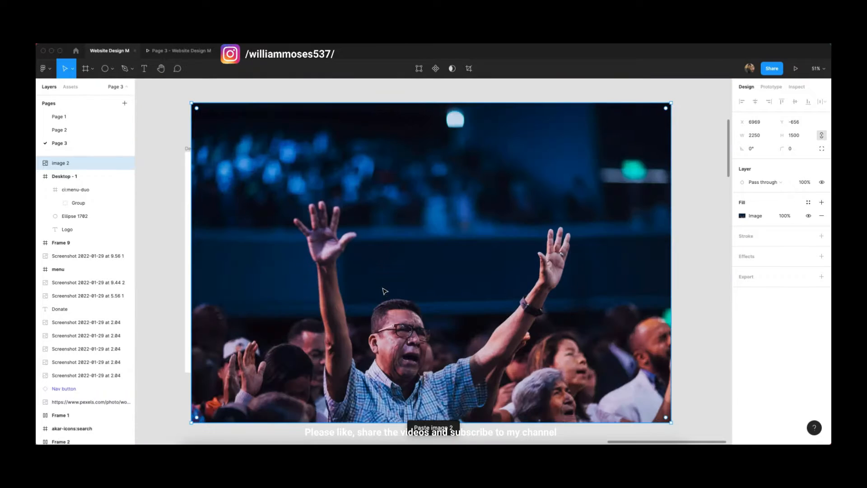
scroll(383, 291, left, 2)
drag(455, 233, 396, 249)
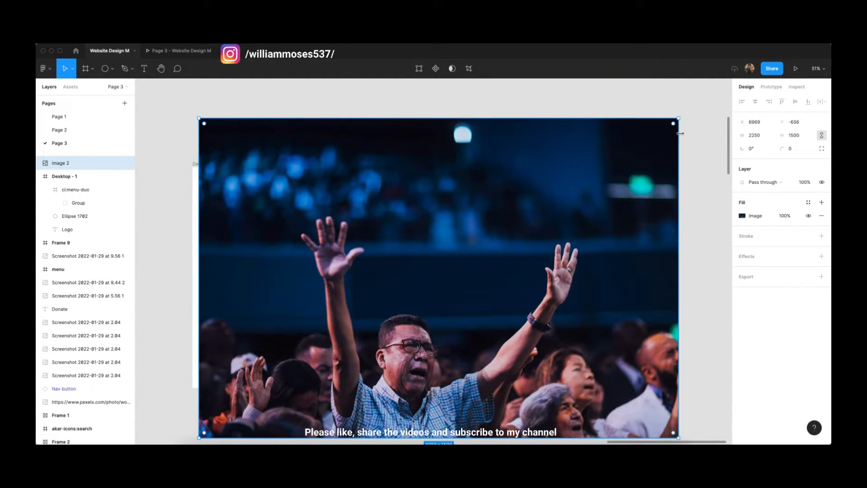
Step: Scale the photo down proportionally to 1440 × 959 and place it at X 0, Y 0 inside the Desktop - 1 frame
drag(677, 119, 511, 230)
drag(344, 341, 318, 280)
scroll(318, 280, left, 1)
scroll(450, 271, right, 1)
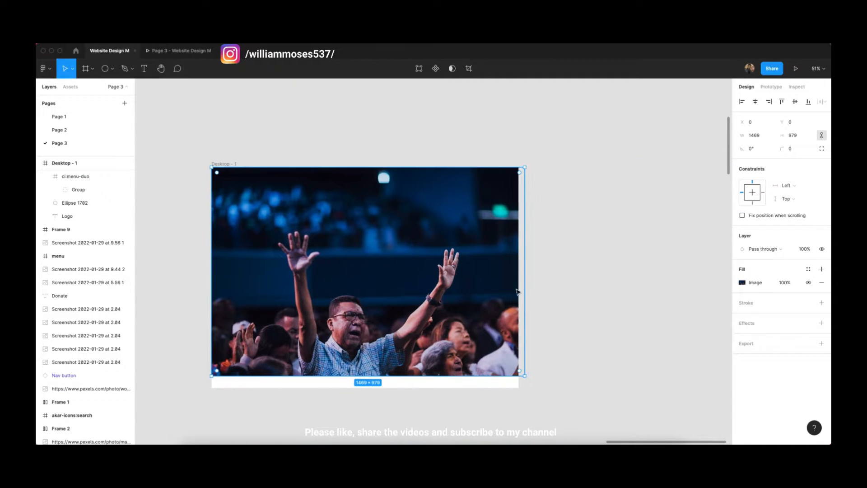
drag(525, 276, 520, 276)
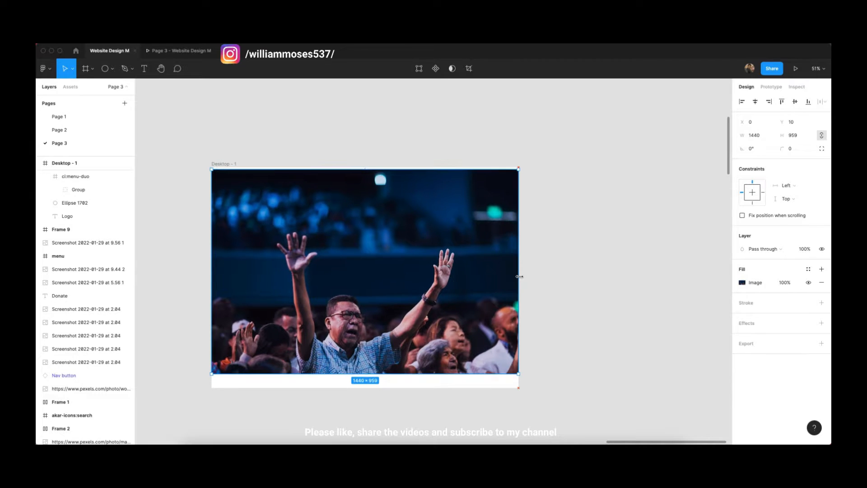
drag(391, 234, 389, 231)
Step: Send the worship photo to the back of the Desktop - 1 frame, behind the header elements
right_click(390, 230)
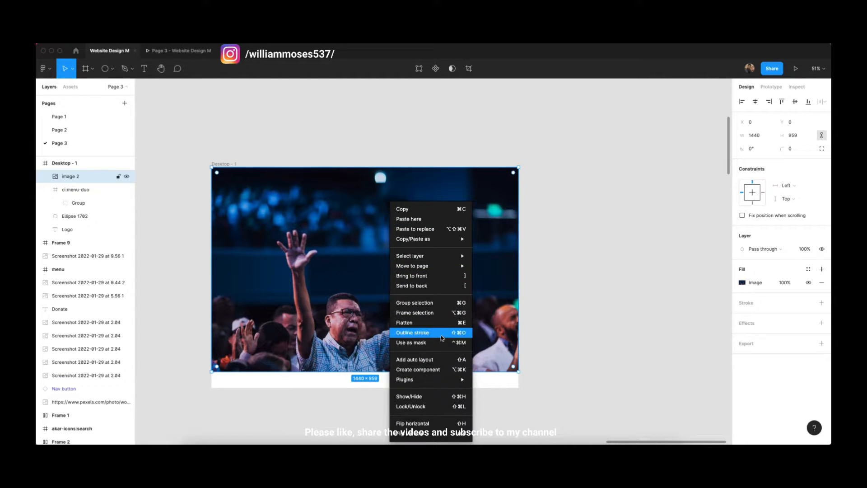
mouse_move(440, 381)
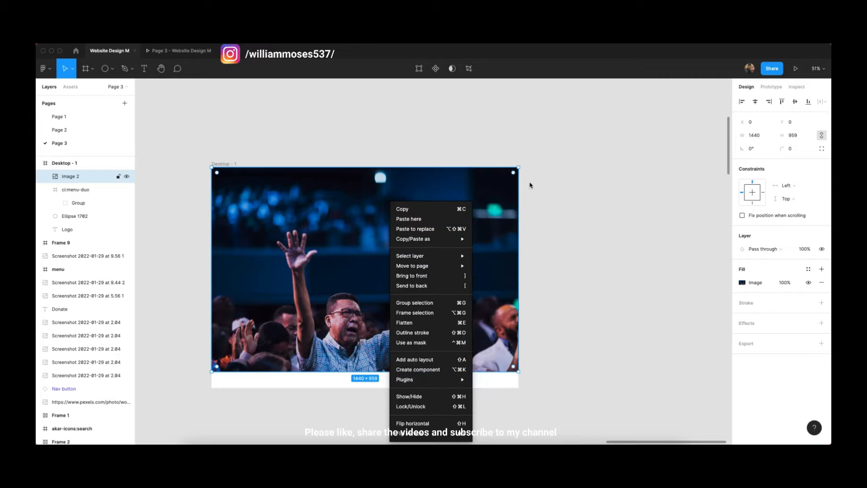
click(530, 195)
key(super+alt+bracketleft)
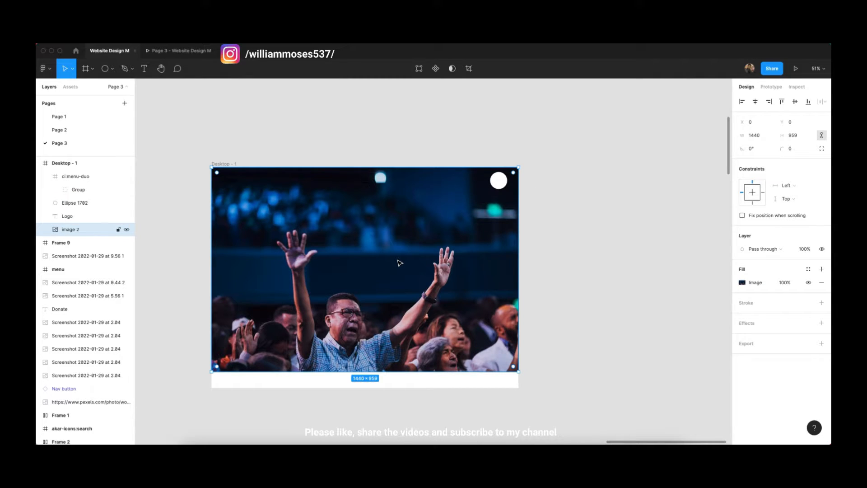
scroll(399, 263, left, 1)
click(321, 111)
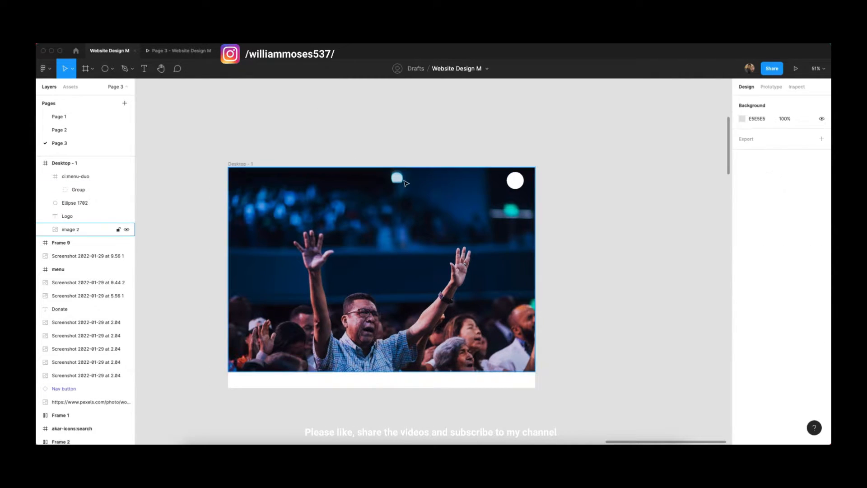
Step: Recolor the header's menu icon and Logo text to white
click(382, 182)
click(742, 403)
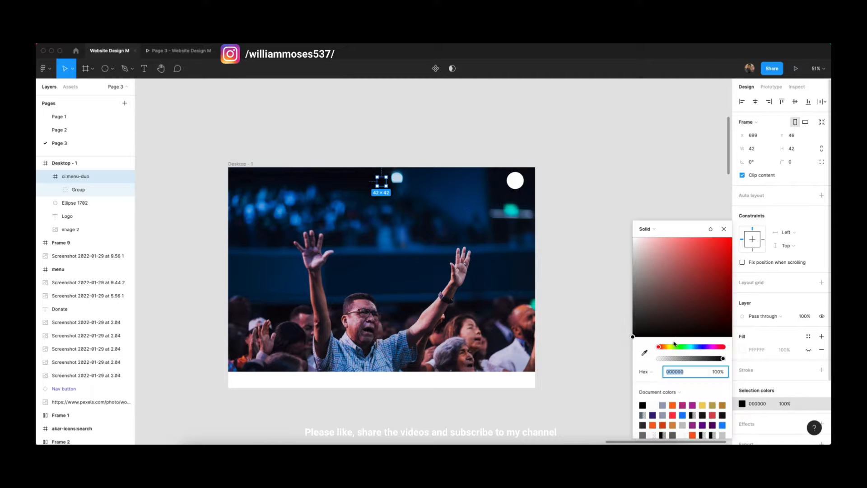
click(577, 171)
click(250, 184)
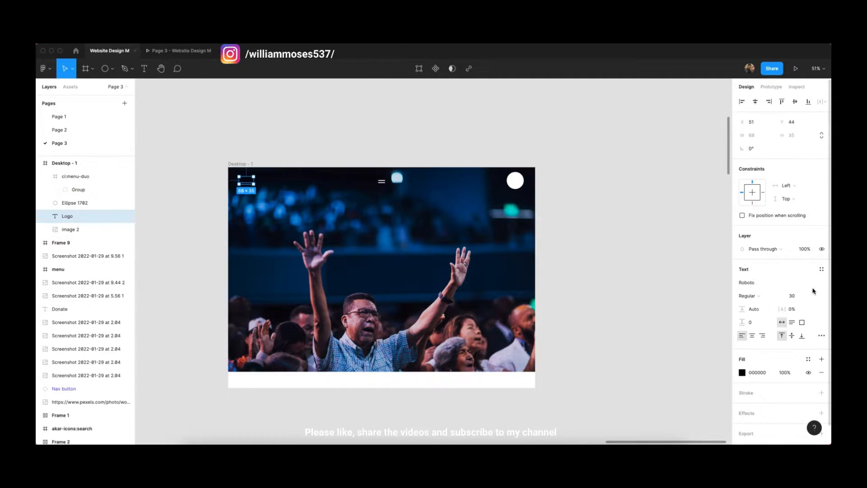
click(745, 372)
click(595, 167)
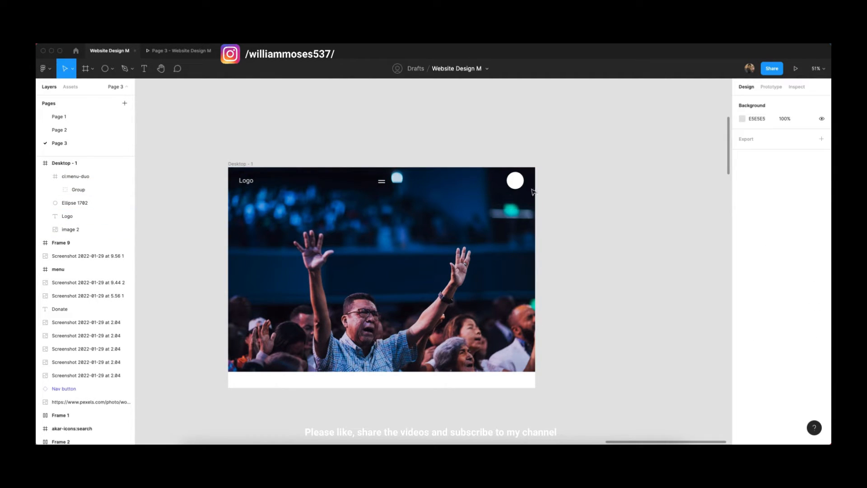
Step: Set the header's Logo text to the Outfit font in Bold
click(516, 181)
scroll(547, 196, up, 1)
scroll(548, 196, up, 3)
click(575, 202)
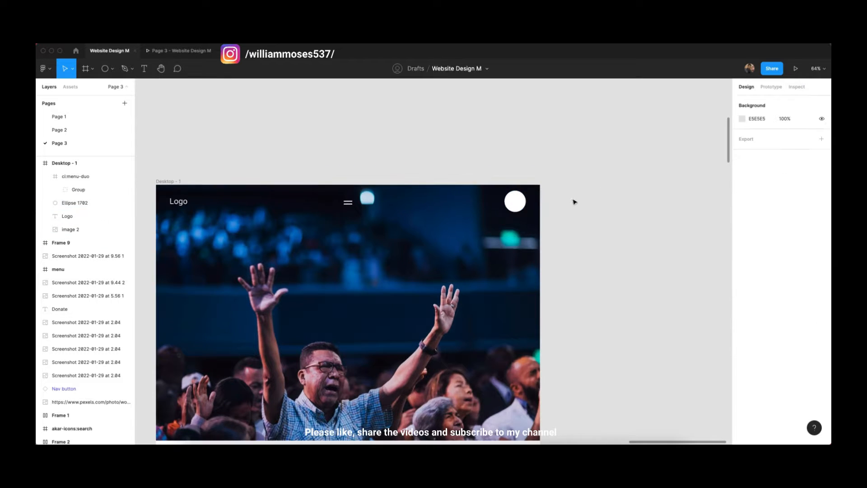
click(177, 209)
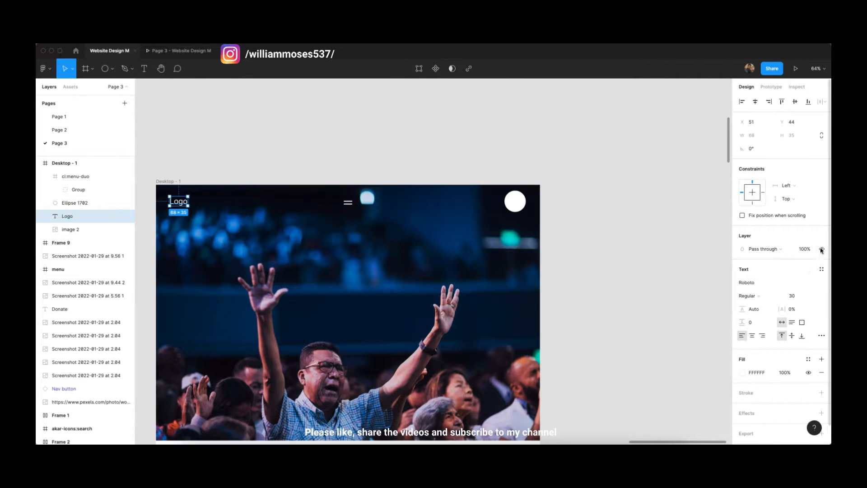
click(774, 285)
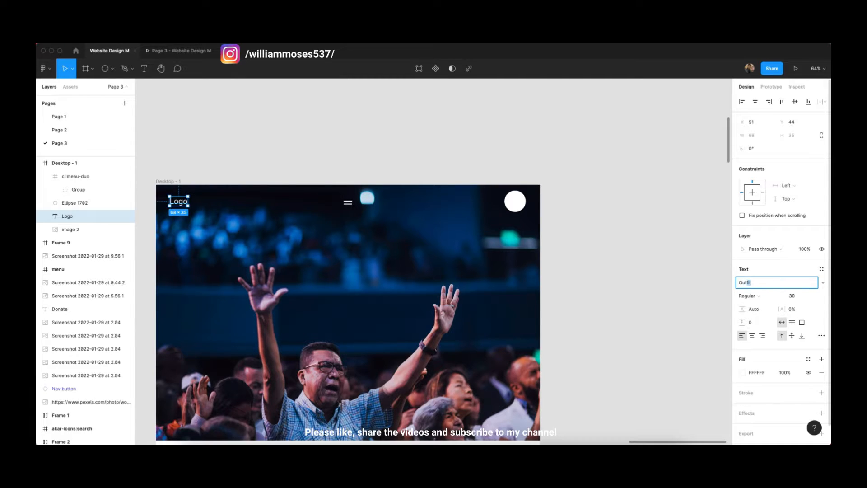
click(651, 239)
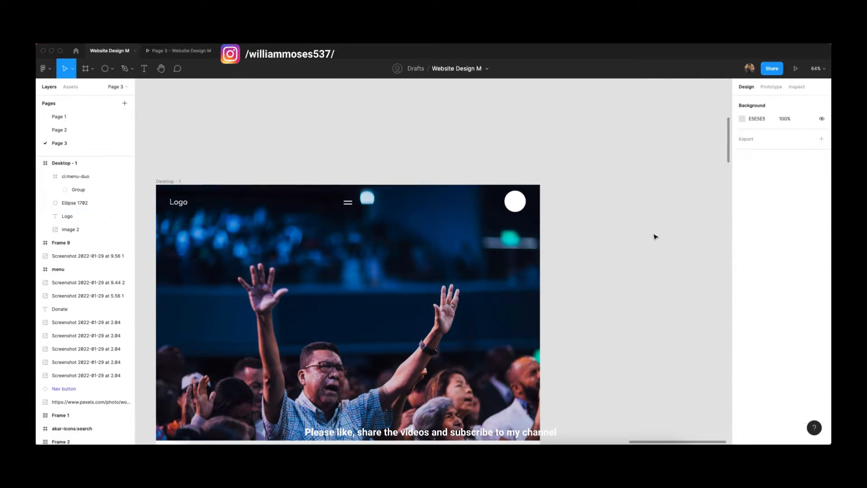
click(186, 202)
click(750, 296)
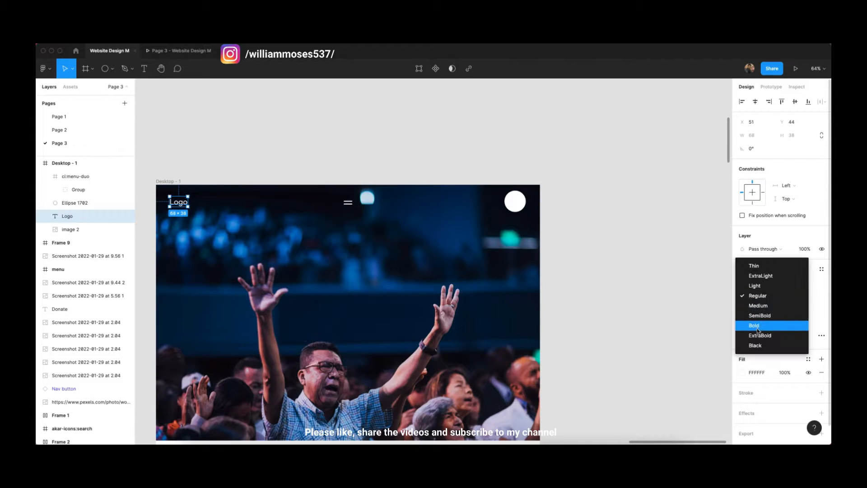
click(758, 325)
Step: Duplicate the Logo text below the header's white circle and set the copy to Regular weight at size 18
drag(183, 205, 513, 232)
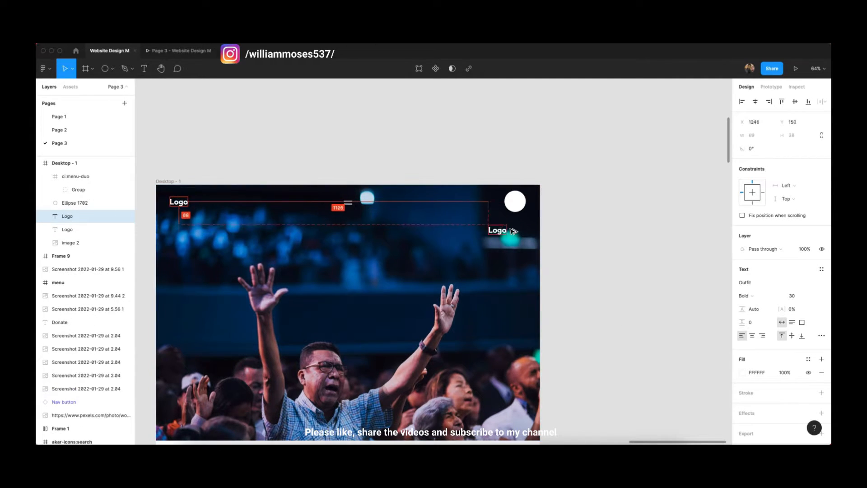
scroll(529, 220, up, 5)
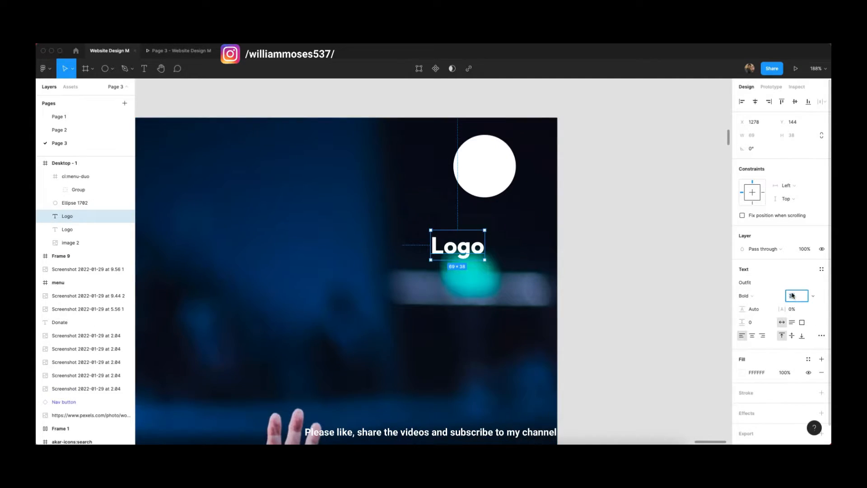
text(27)
key(Return)
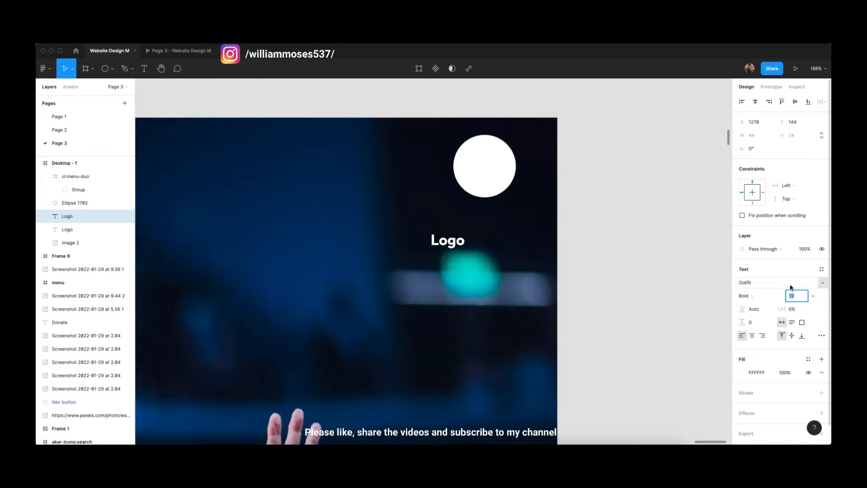
click(745, 296)
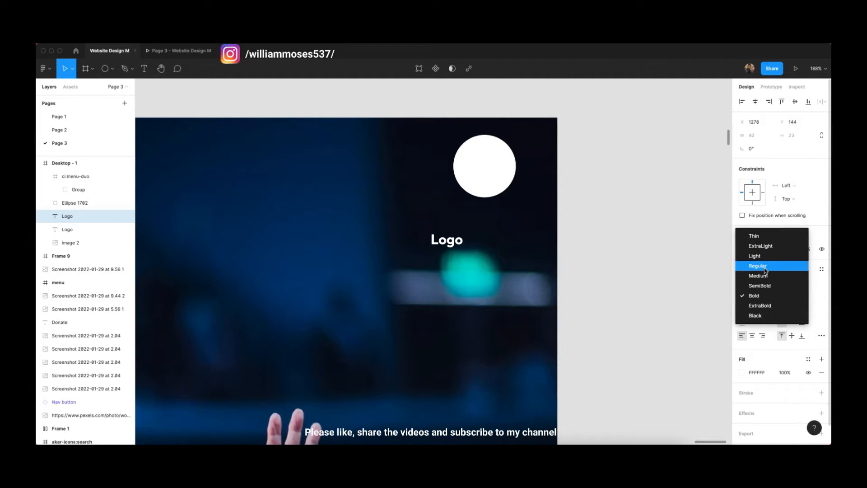
click(752, 265)
Step: Position the text copy just below the white circle and change its wording to "Connect"
drag(430, 242, 434, 236)
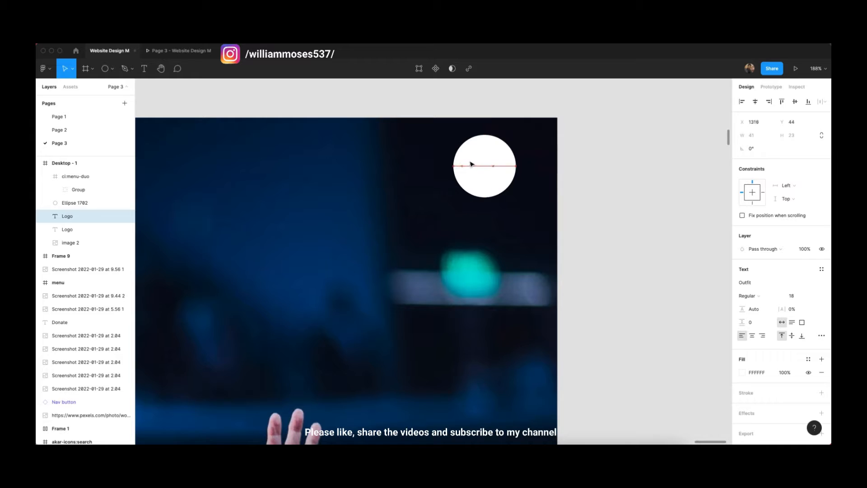
drag(470, 165, 488, 241)
double_click(495, 242)
text(Connect)
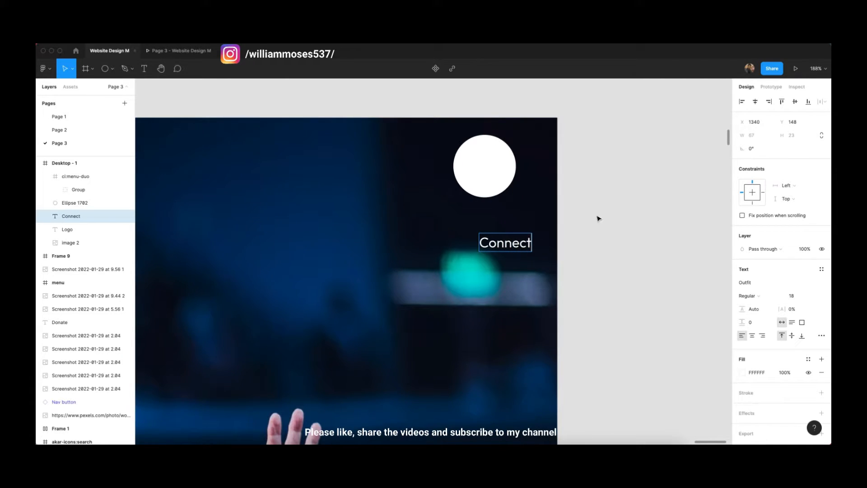
key(Escape)
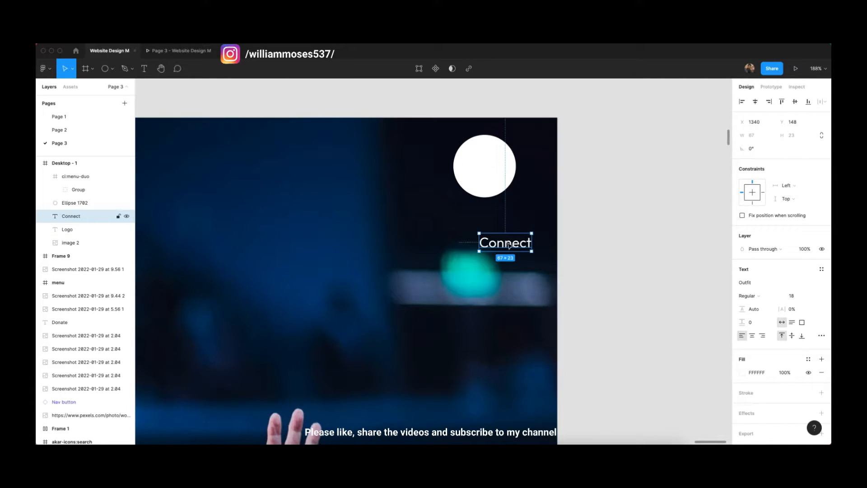
Step: Move the Connect text onto the white circle and set its fill to black (000000)
drag(505, 243, 488, 177)
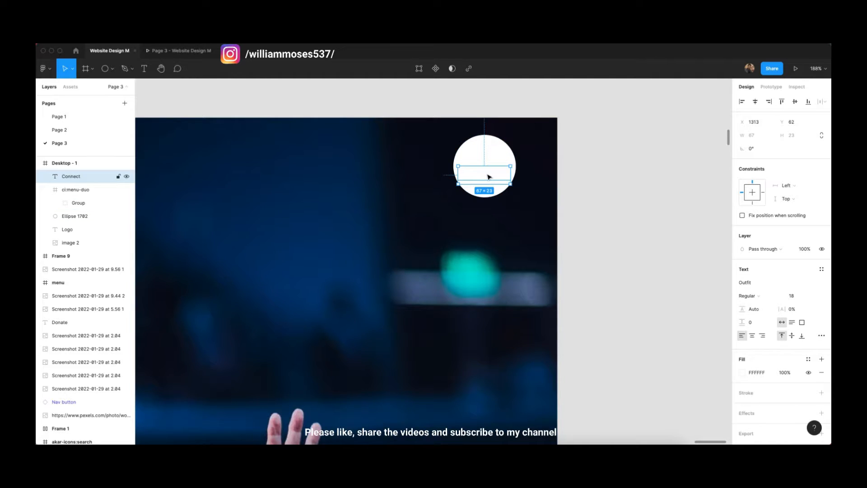
click(744, 372)
drag(694, 311, 544, 375)
click(724, 230)
drag(487, 178, 486, 169)
Step: Reduce the Connect text's font size to 14
scroll(506, 161, up, 10)
click(795, 296)
key(Down)
key(Down)
key(Down)
key(Down)
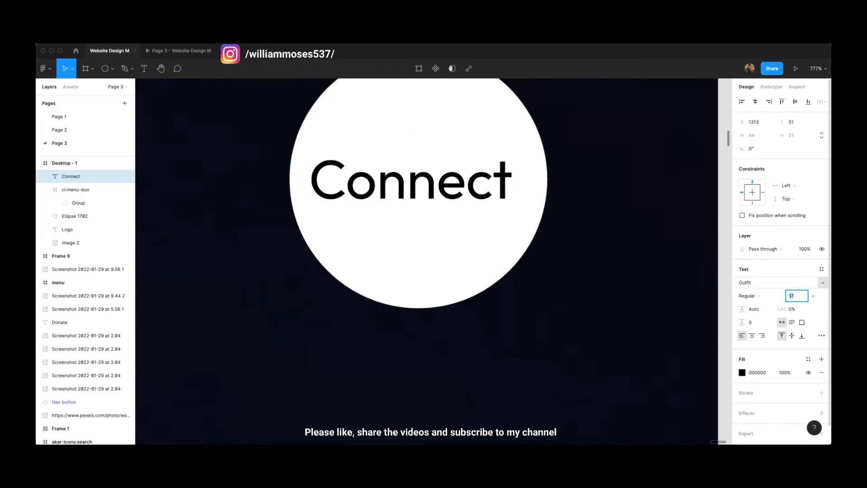
Step: Center the Connect text horizontally and vertically within the white circle
drag(412, 182, 435, 181)
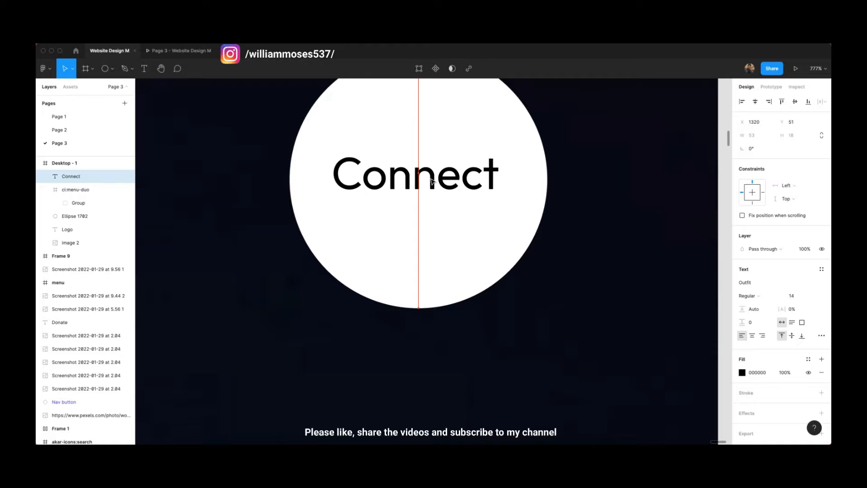
shift+click(430, 136)
click(757, 103)
click(797, 103)
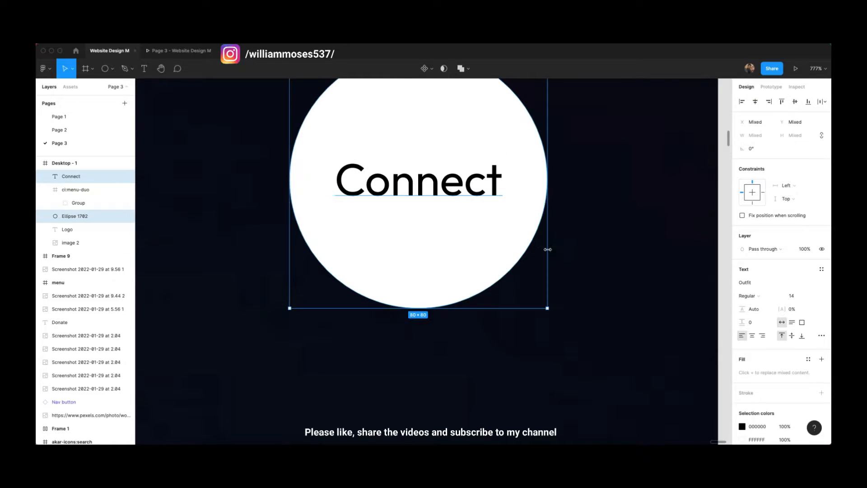
Step: Group the Connect text with its white circle and add auto layout to the text
key(super+g)
scroll(457, 256, up, 5)
scroll(457, 255, down, 8)
double_click(479, 223)
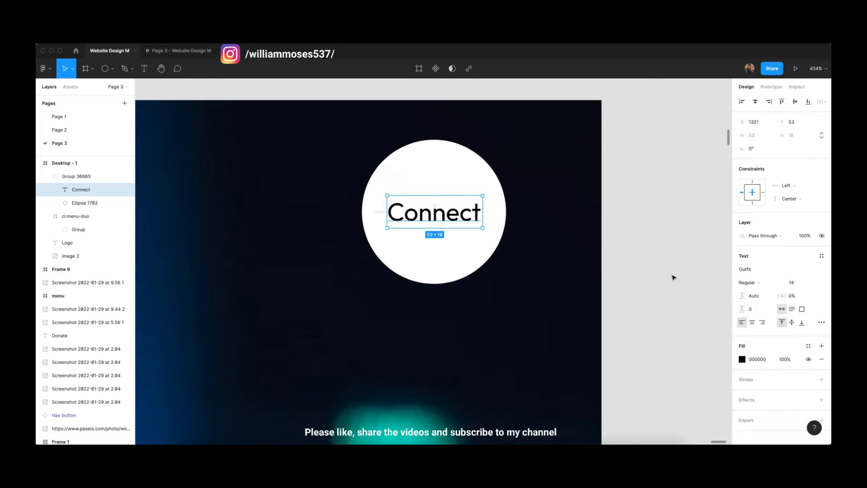
key(shift+a)
click(655, 280)
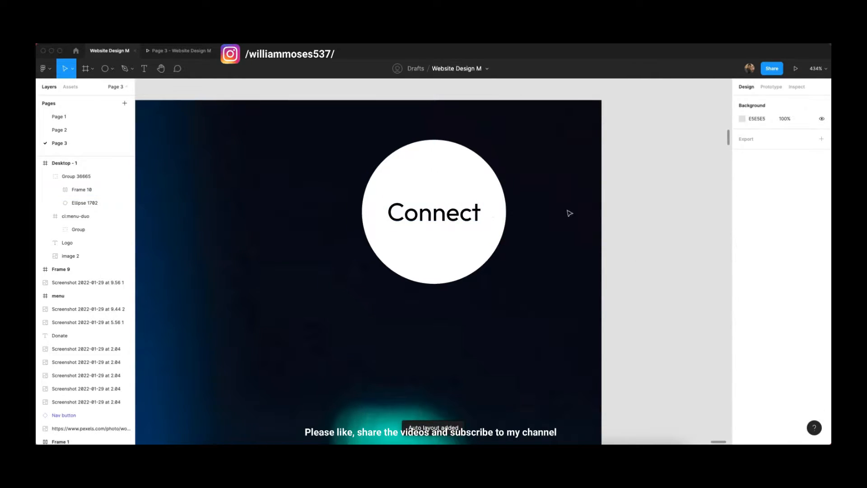
Step: Try to set the auto layout padding around the Connect text to 0
double_click(465, 217)
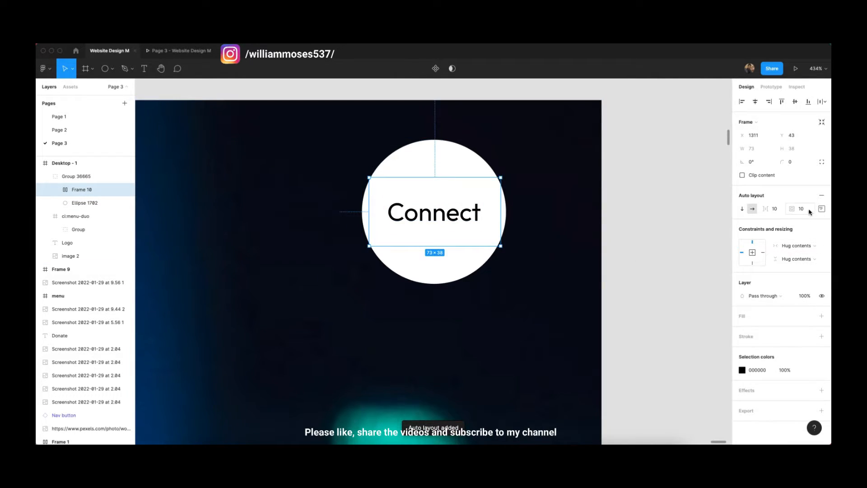
text(0)
click(708, 216)
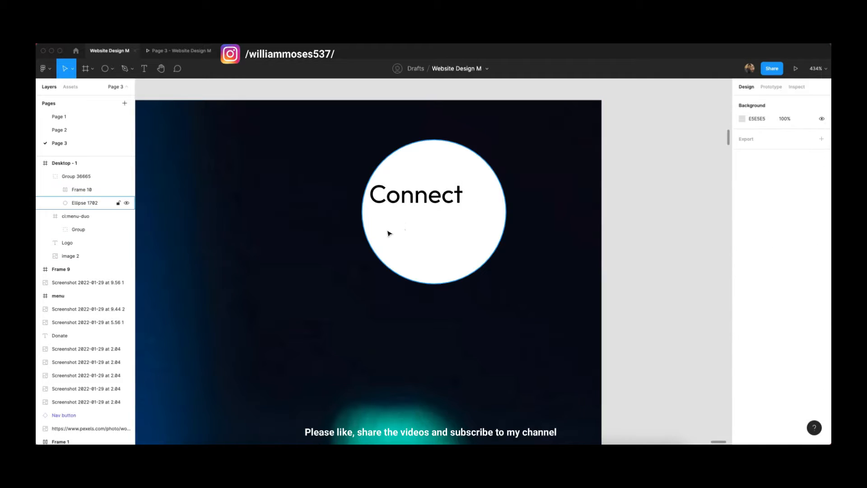
scroll(393, 223, down, 1)
super+click(413, 199)
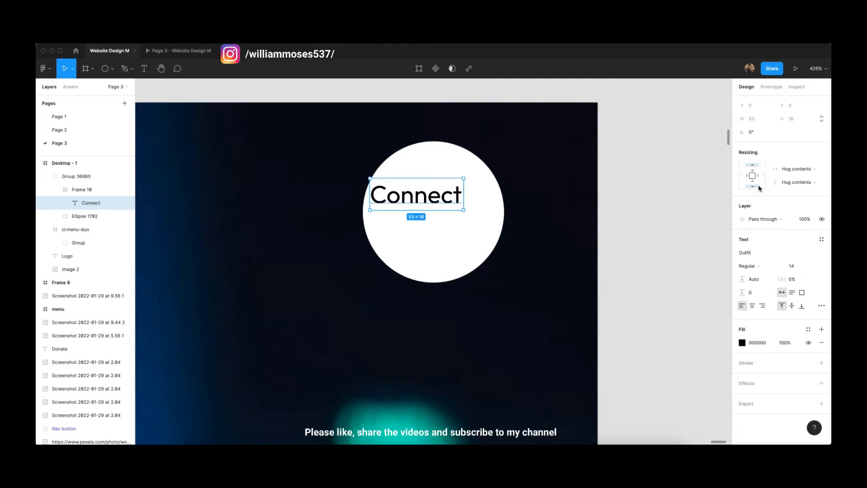
Step: Undo the padding change on the Connect text's auto layout frame
key(super+z)
key(super+z)
key(super+z)
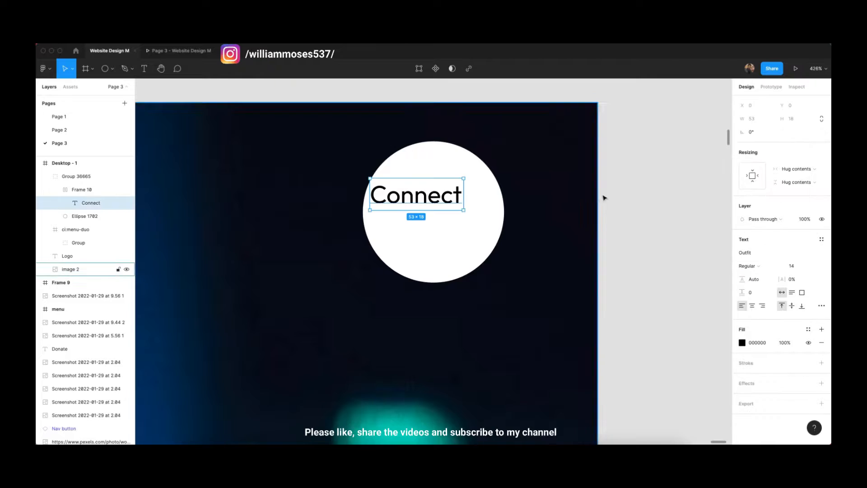
scroll(436, 208, up, 4)
scroll(437, 210, down, 10)
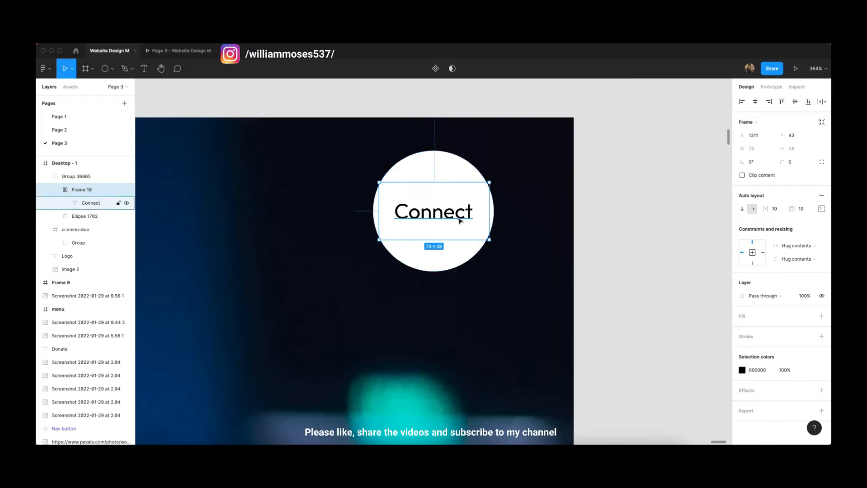
click(542, 239)
Step: Shorten the hero photo from its lower edge to about 1440 × 898
scroll(474, 271, up, 2)
scroll(473, 274, up, 2)
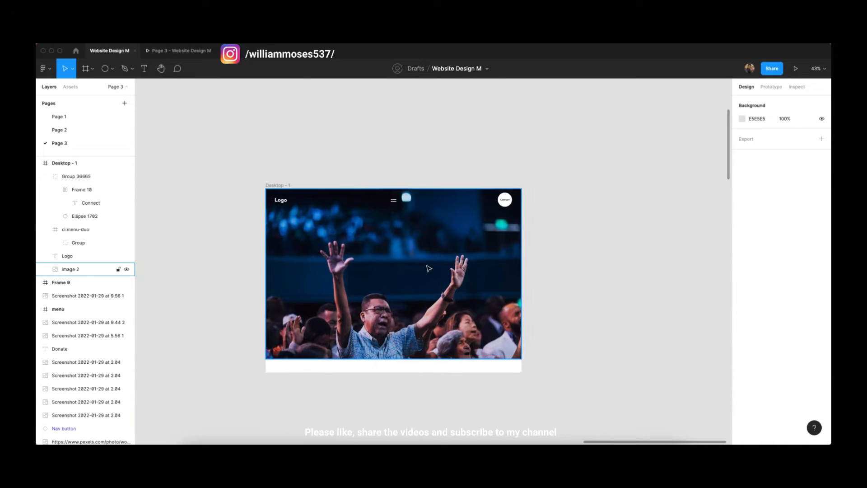
click(428, 266)
scroll(542, 285, down, 1)
click(572, 288)
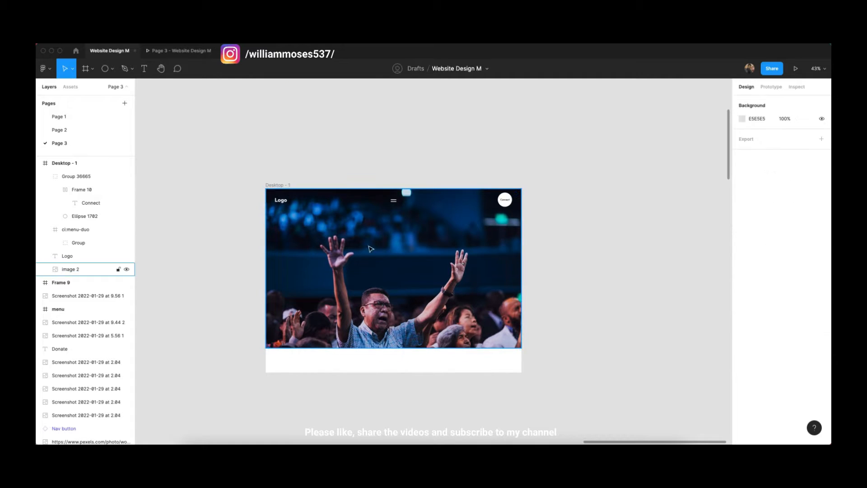
Step: Add the text "Hosanna Ministries" over the middle of the hero photo
scroll(378, 240, up, 8)
scroll(353, 253, down, 5)
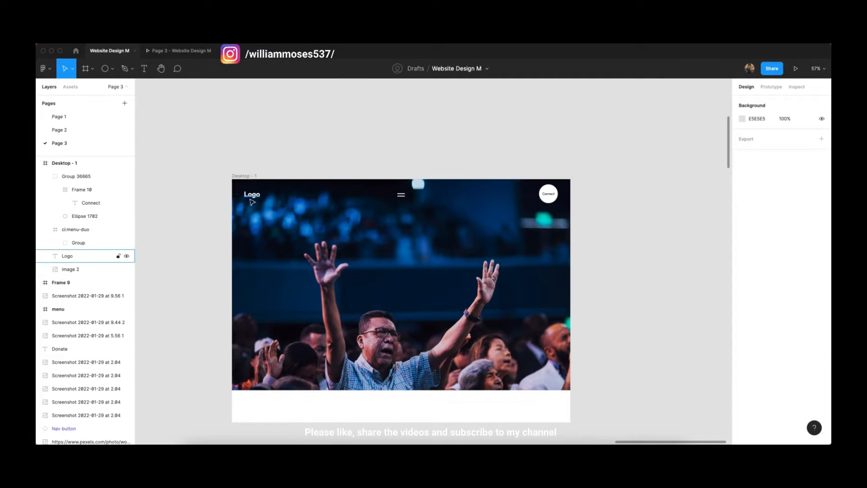
click(145, 69)
click(362, 270)
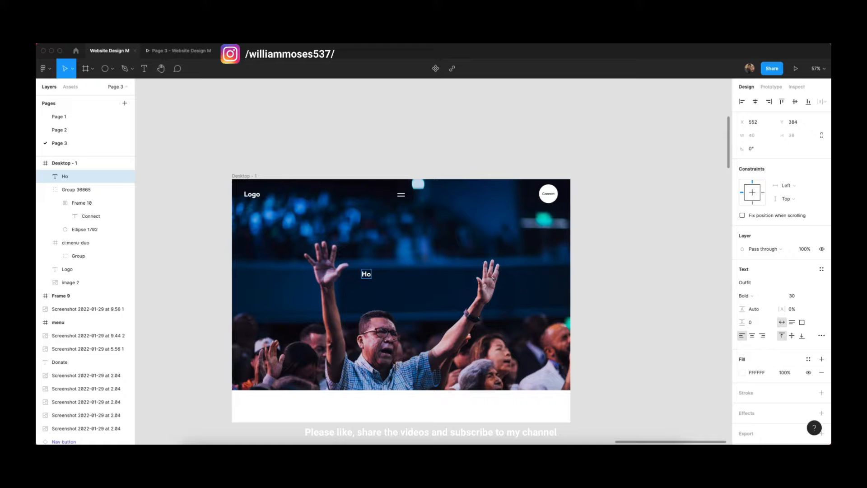
text(Hosanna Ministries)
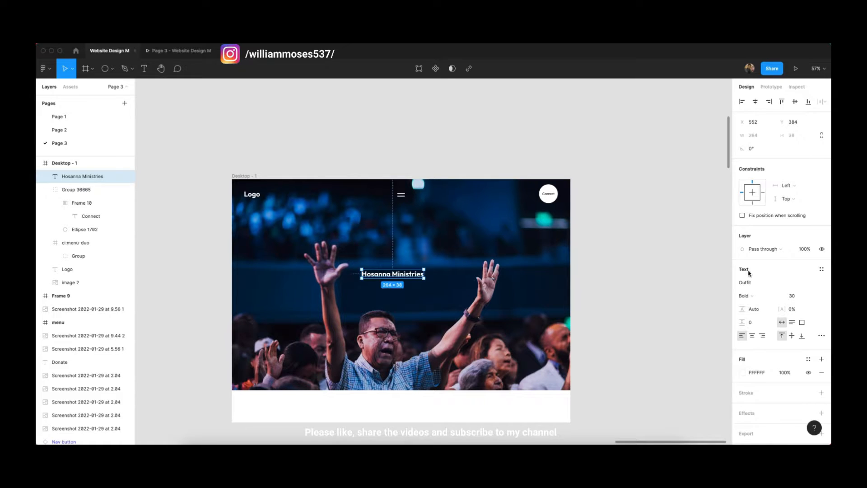
Step: Enlarge the Hosanna Ministries heading to font size 110 and shift it left within the hero photo
click(793, 296)
text(40)
key(Return)
text(130)
key(Return)
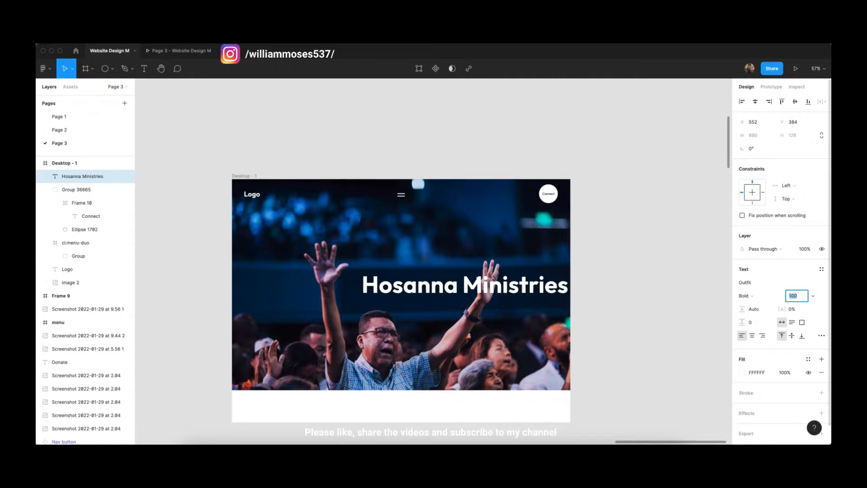
drag(396, 277, 301, 276)
click(797, 298)
key(shift+Down)
key(shift+Down)
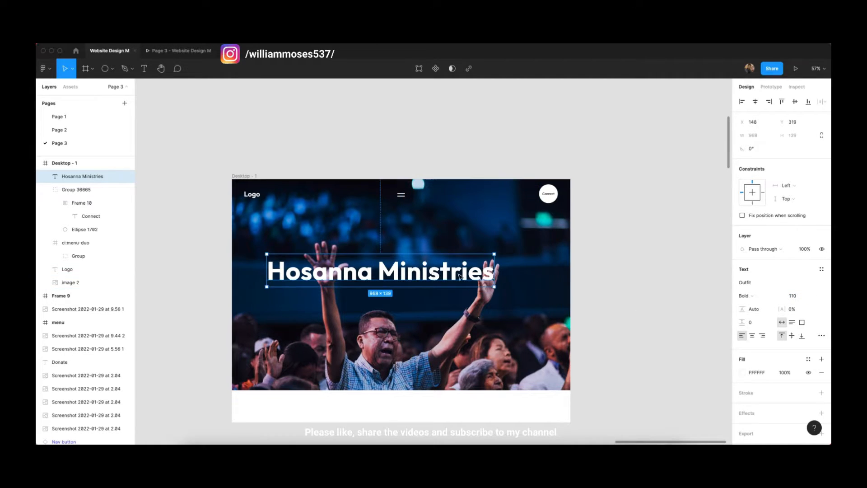
Step: Center the Hosanna Ministries heading horizontally on the hero photo
drag(432, 277, 453, 274)
shift+click(472, 338)
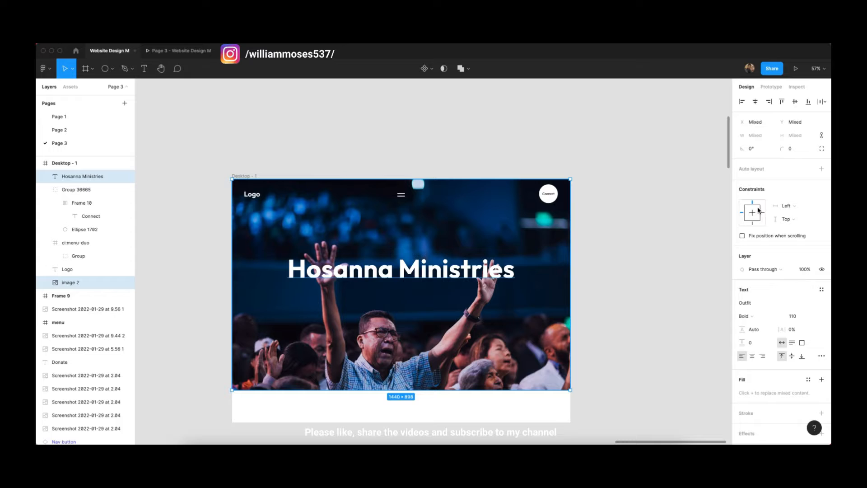
click(756, 102)
click(634, 233)
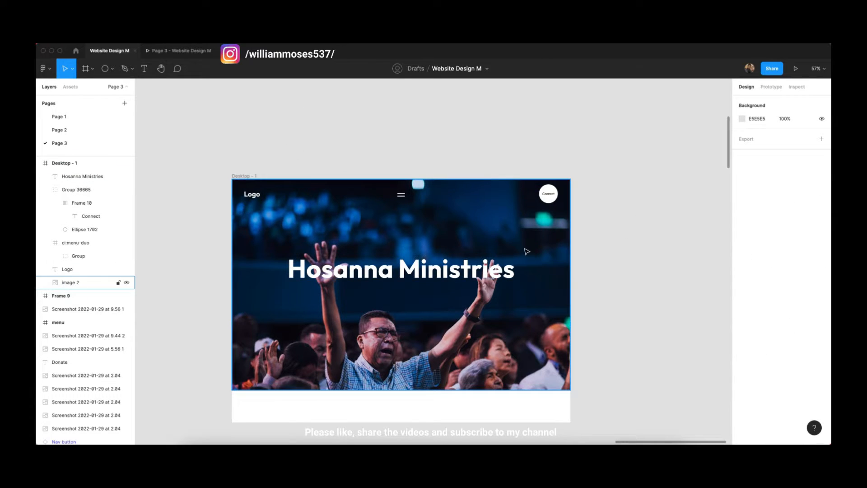
Step: Set the font weight of the Connect text in the white circle to Medium
scroll(548, 193, up, 1)
super+click(548, 194)
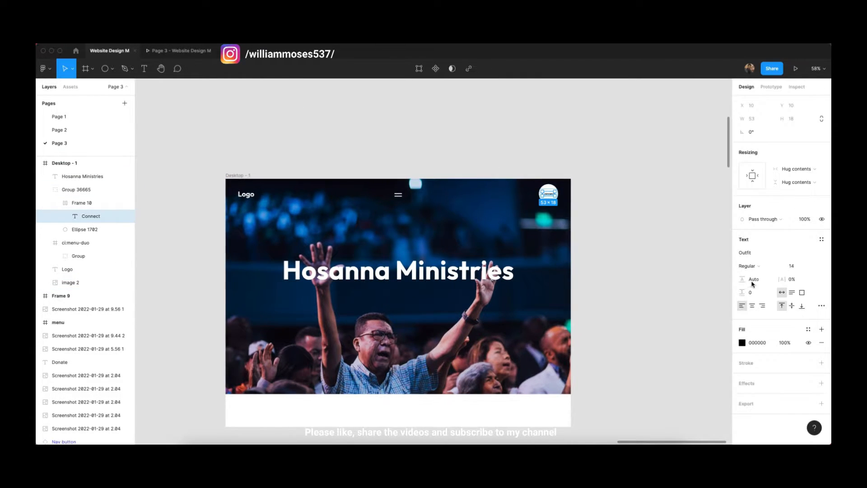
click(757, 267)
click(757, 296)
click(703, 284)
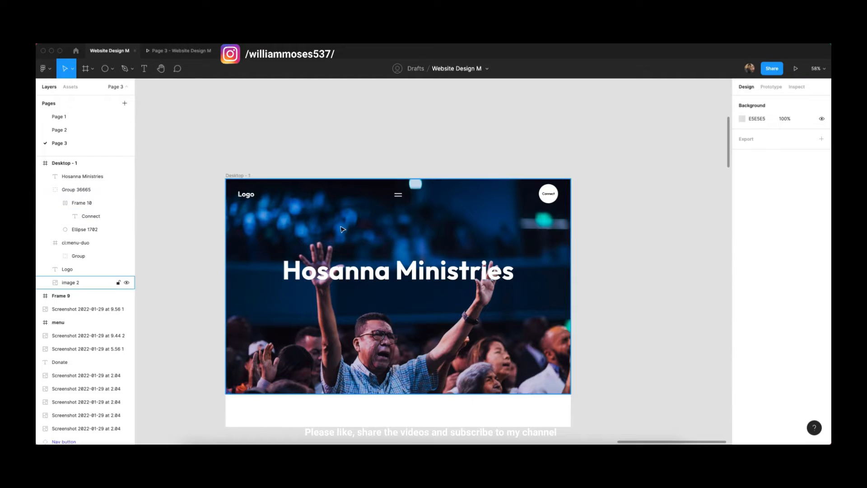
Step: Place a copy of the Connect text just above the Hosanna Ministries heading and set its font size to 24
super+click(553, 196)
drag(553, 195, 396, 249)
click(792, 295)
key(Up)
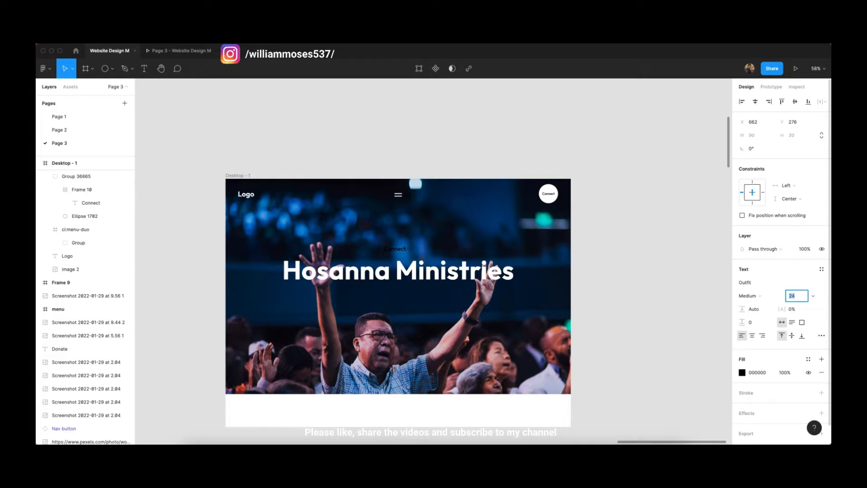
Step: Set the fill of the copied text above the heading to white (FFFFFF)
click(743, 374)
drag(676, 285, 614, 199)
click(725, 229)
click(601, 227)
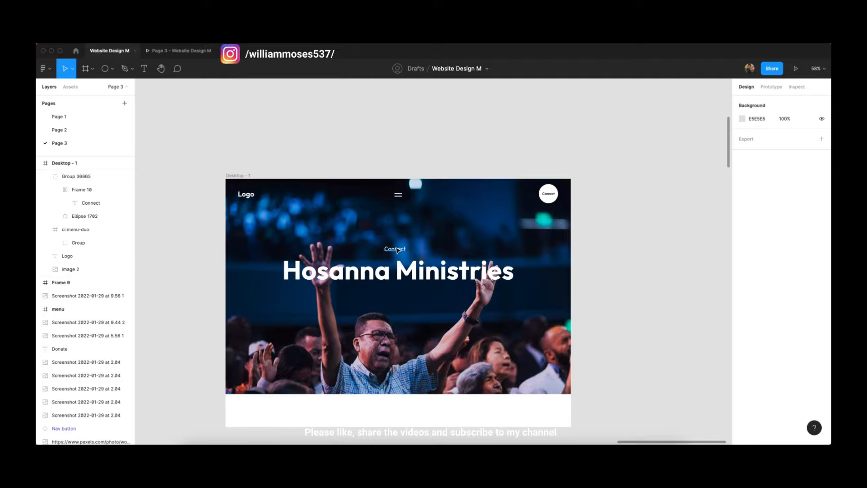
Step: Change the copied text to "Welcome to our Church" and center it horizontally with the Hosanna Ministries heading
double_click(397, 250)
text(Welcome to our Church)
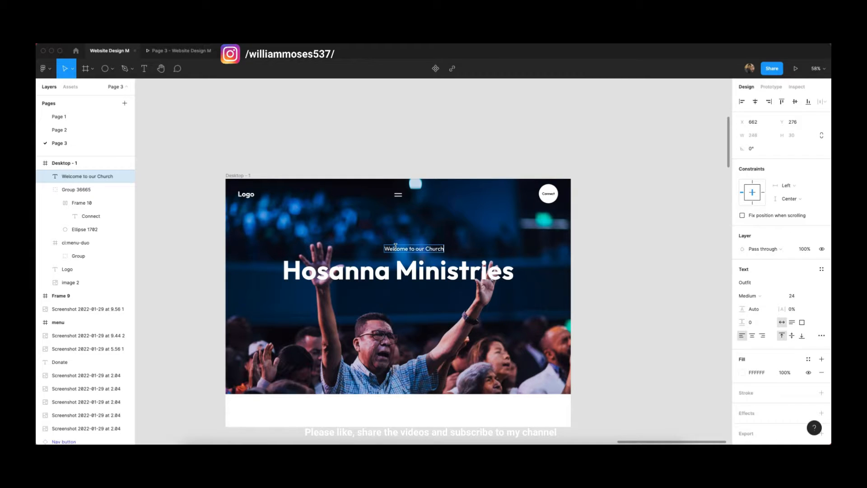
key(Escape)
shift+click(426, 281)
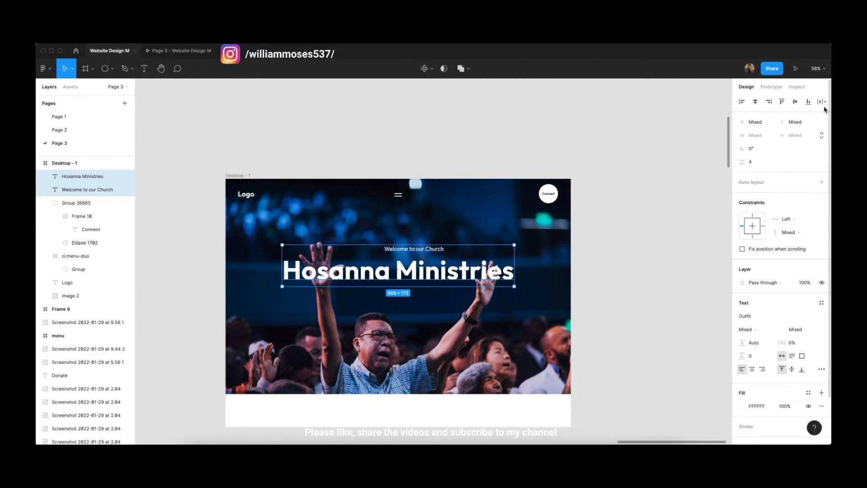
click(755, 101)
click(655, 251)
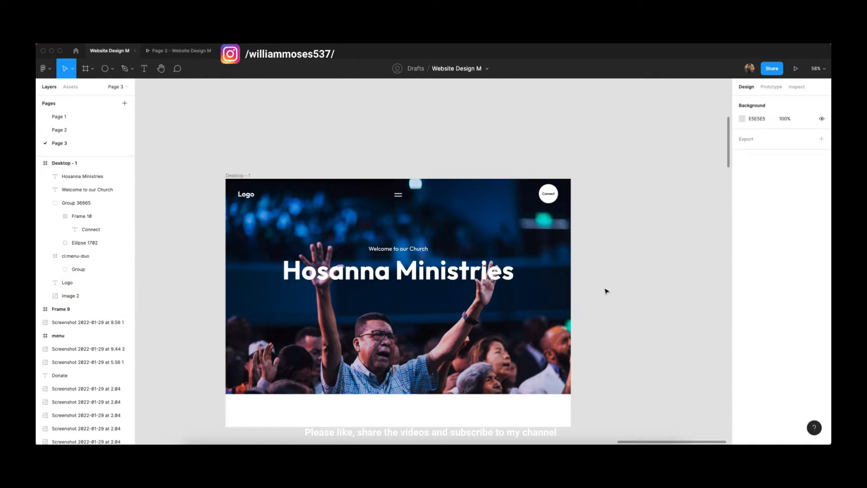
Step: Draw a button rectangle about 187 × 66 centered below the Hosanna Ministries heading
key(r)
drag(583, 298, 403, 306)
key(Escape)
scroll(387, 301, up, 3)
click(432, 299)
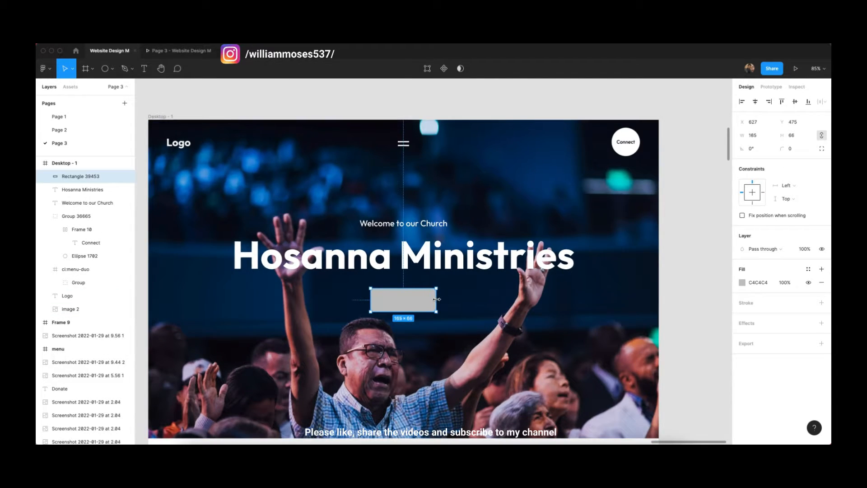
click(642, 270)
click(697, 253)
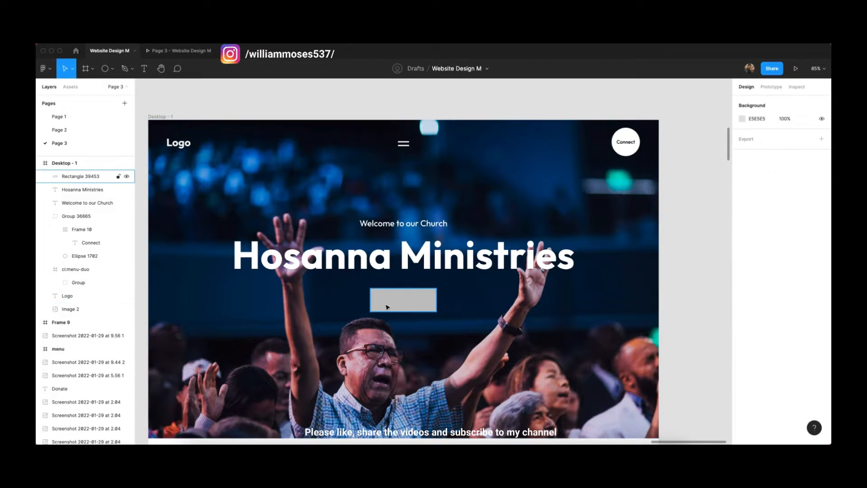
Step: Fill the rectangle below the heading with the blue document color 127EFF
click(387, 304)
click(741, 283)
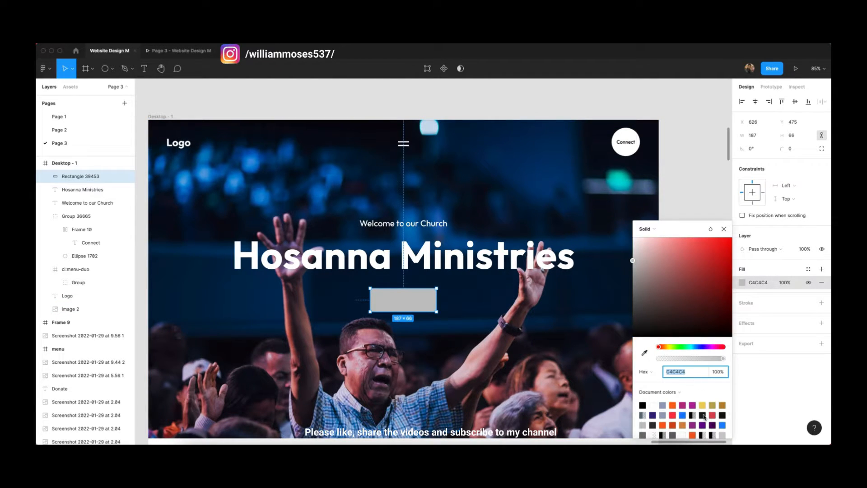
click(684, 415)
click(712, 197)
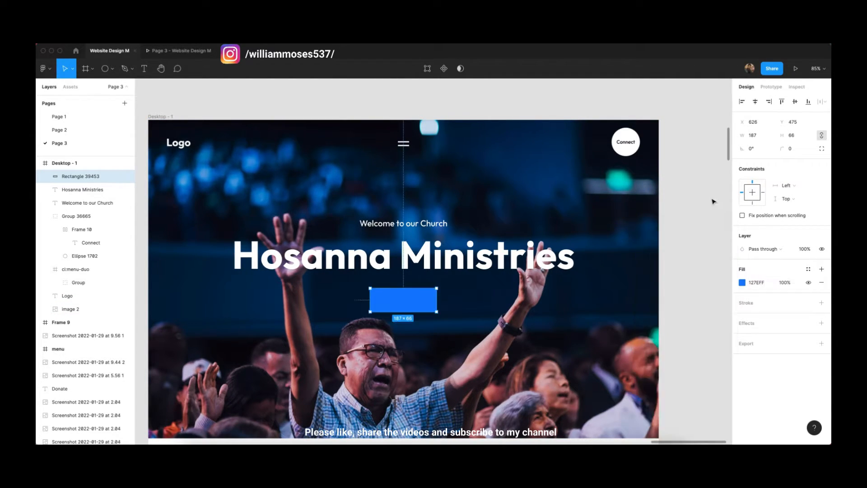
click(713, 198)
click(433, 302)
scroll(419, 302, up, 2)
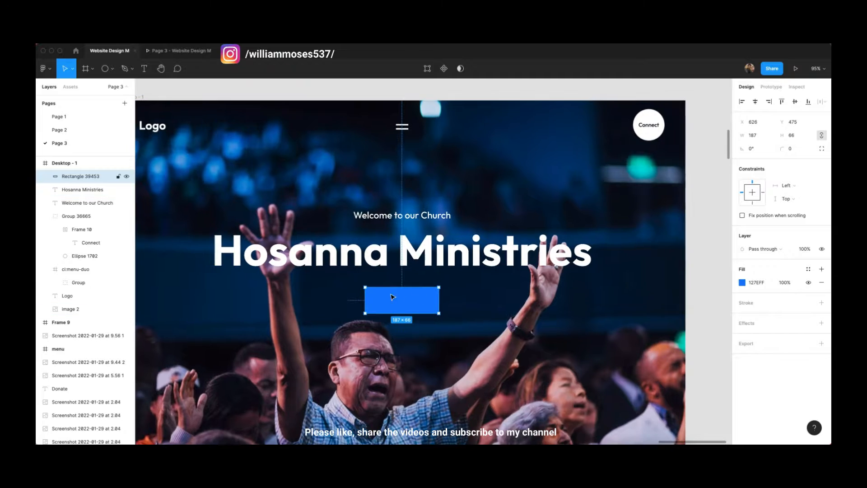
drag(464, 308, 451, 290)
click(661, 237)
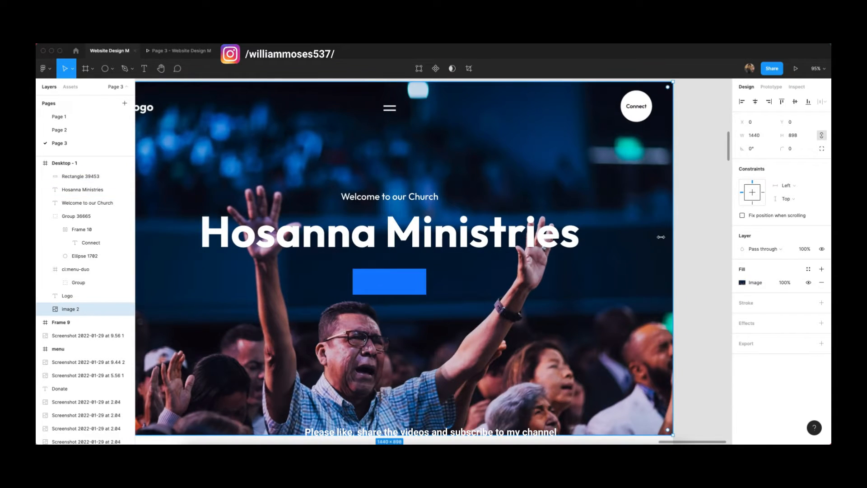
click(371, 279)
scroll(390, 271, up, 1)
click(660, 100)
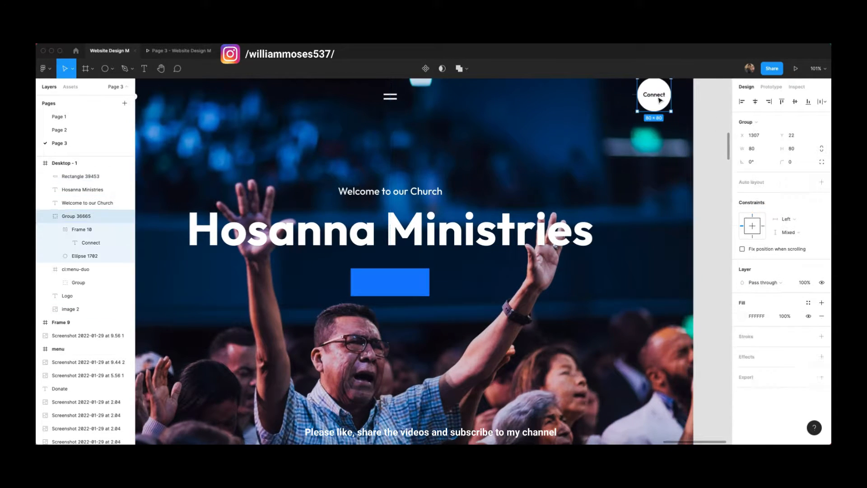
double_click(660, 100)
Step: Delete the blue rectangle below the heading
click(404, 290)
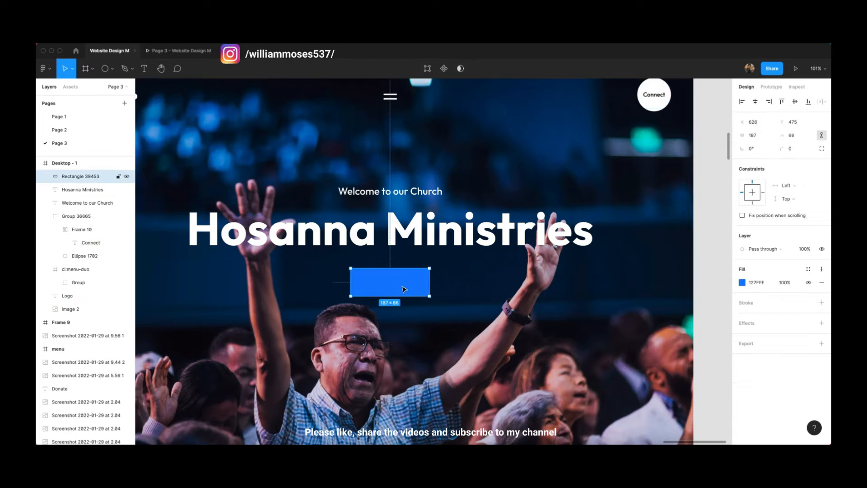
key(BackSpace)
Step: Add the text "Explore More" on the empty canvas to the right of the Desktop - 1 frame
scroll(566, 304, right, 10)
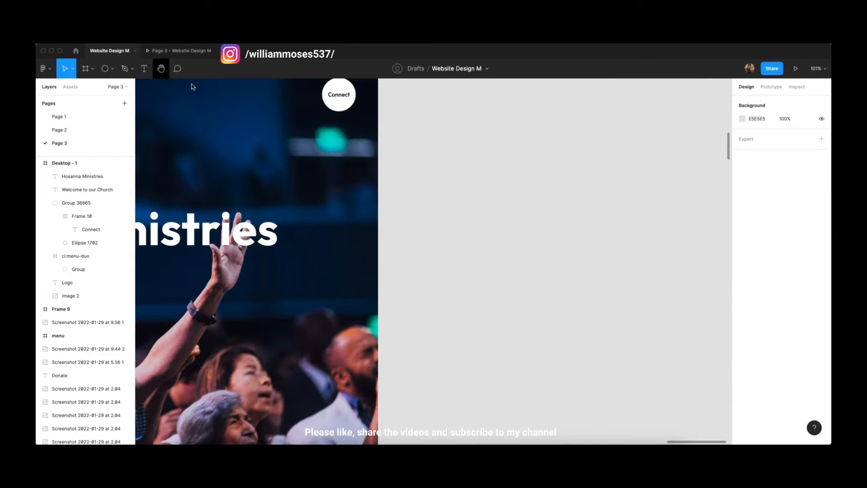
click(144, 69)
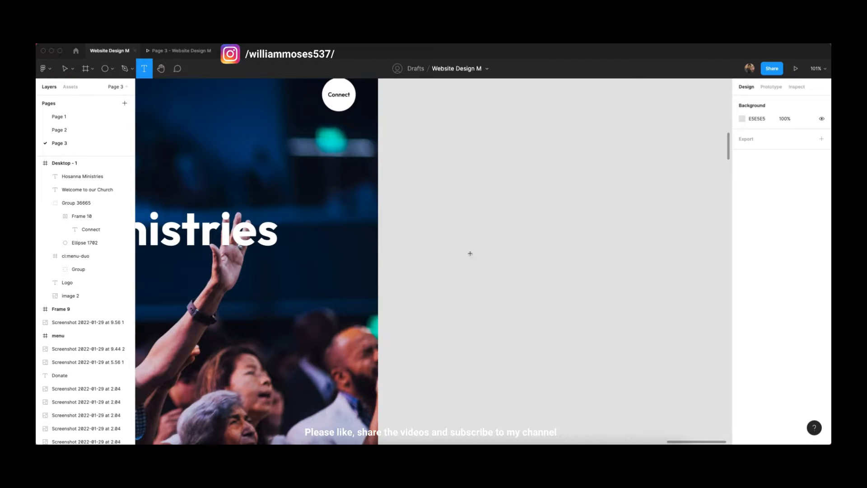
click(455, 248)
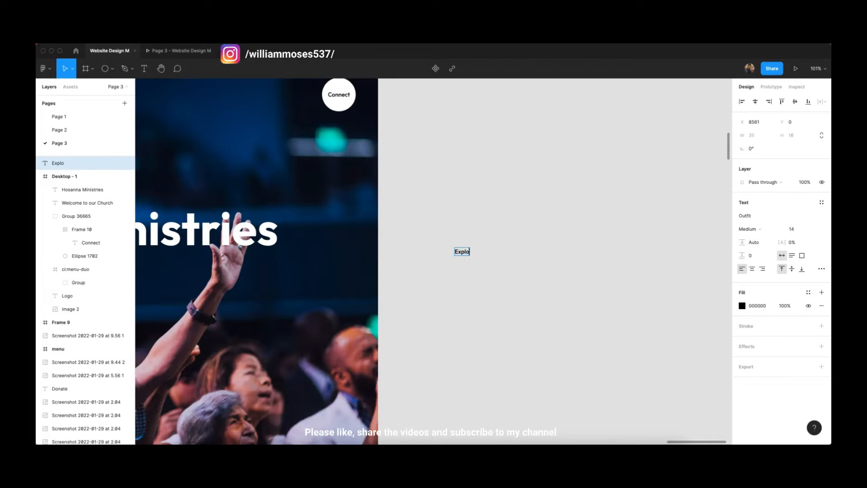
key(Escape)
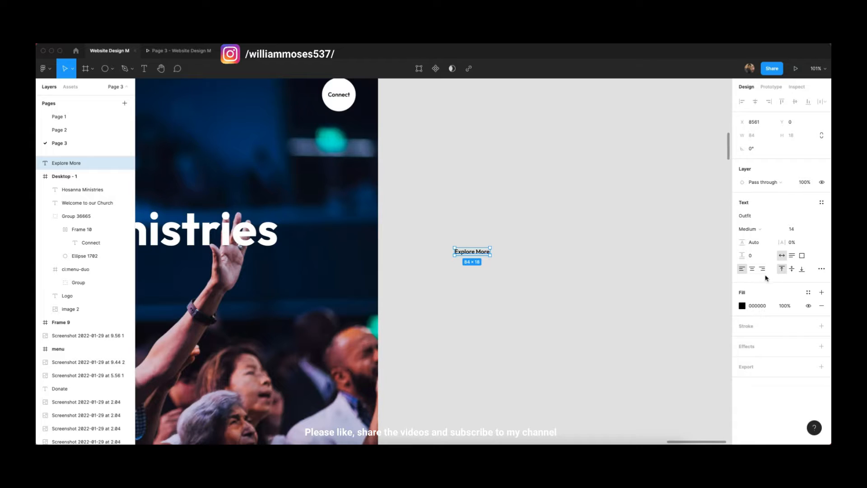
Step: Center-align the Explore More text, move it slightly down and right, and wrap it in an auto layout frame
click(750, 270)
scroll(515, 247, left, 2)
drag(548, 254, 565, 279)
scroll(398, 298, left, 5)
scroll(434, 295, left, 2)
scroll(497, 286, right, 6)
key(shift+a)
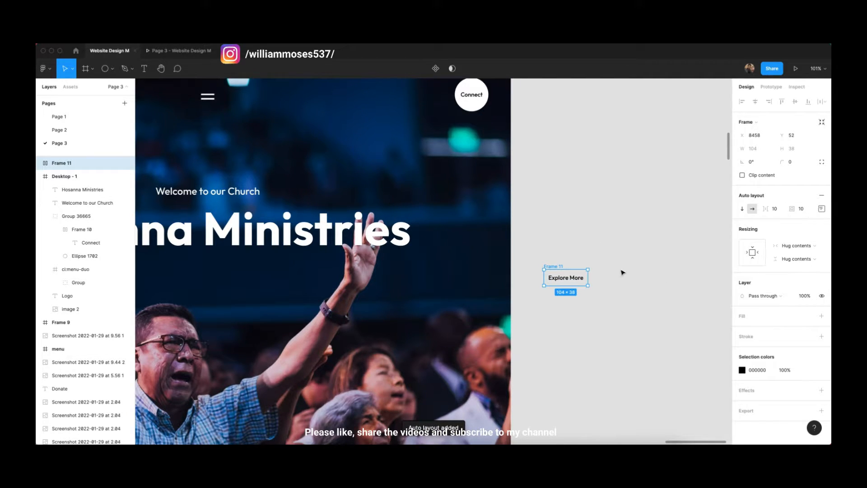
Step: Add a white FFFFFF fill to the Explore More frame and set its auto layout alignment to center
scroll(622, 273, right, 1)
click(821, 316)
scroll(579, 277, up, 3)
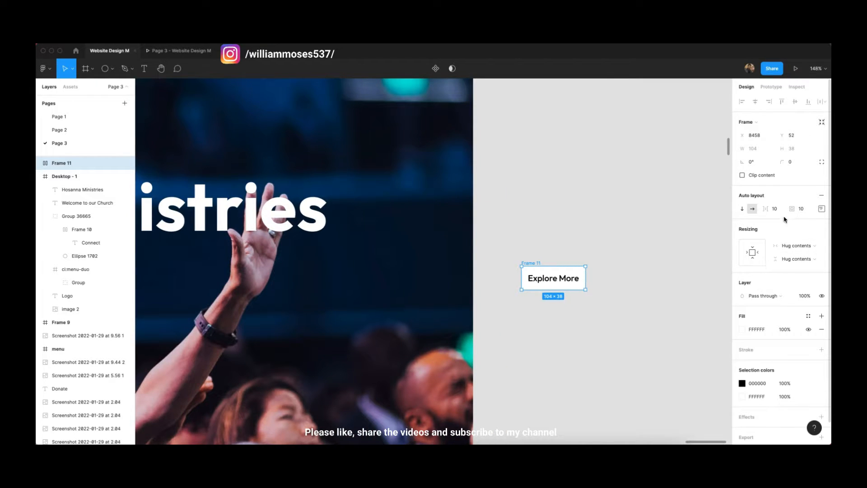
click(821, 208)
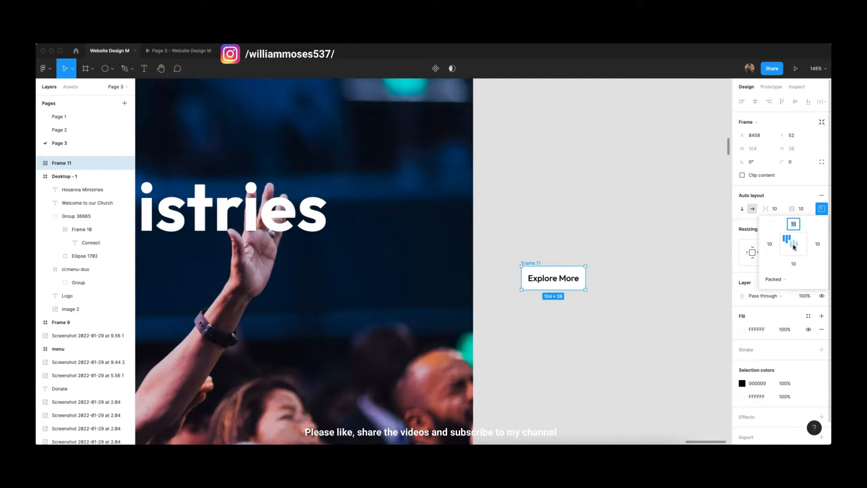
click(794, 246)
click(706, 240)
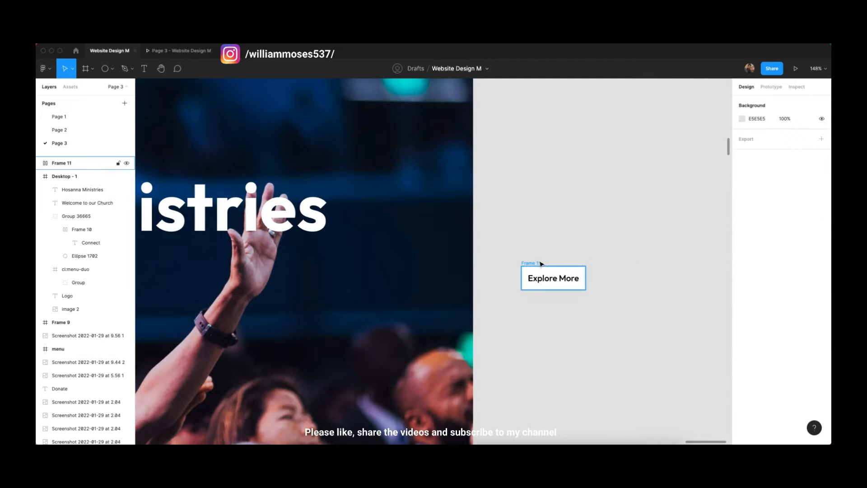
Step: Try inserting extra letters into the Explore More label to test the auto layout, and undo them
click(564, 279)
double_click(565, 279)
click(556, 278)
text(sdvsvsvsvvd)
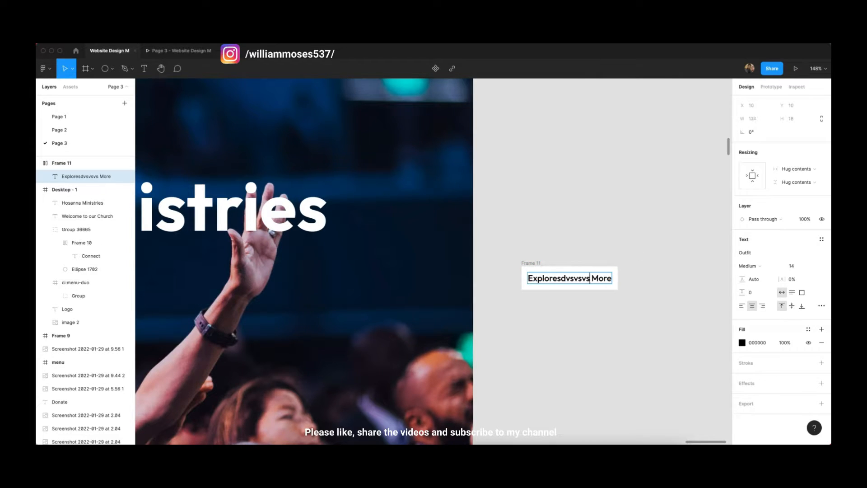
key(ctrl+z)
click(566, 246)
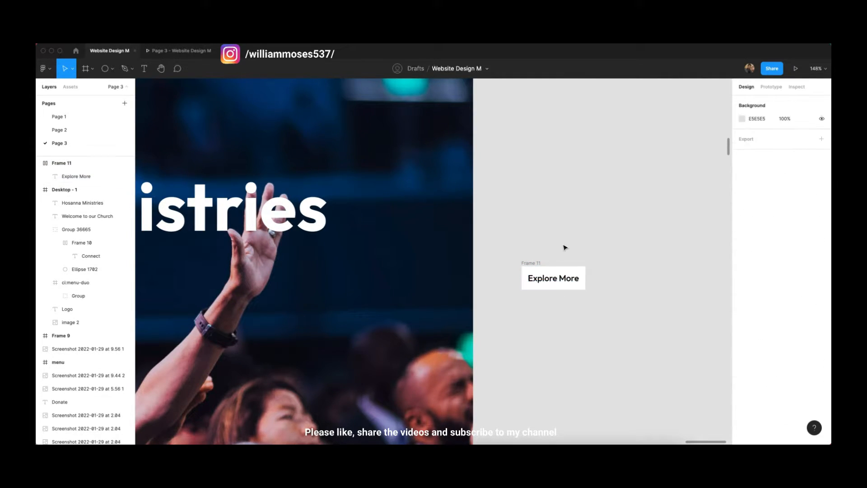
Step: Try widening the Explore More button frame past its hugged text, and undo the resize
click(556, 270)
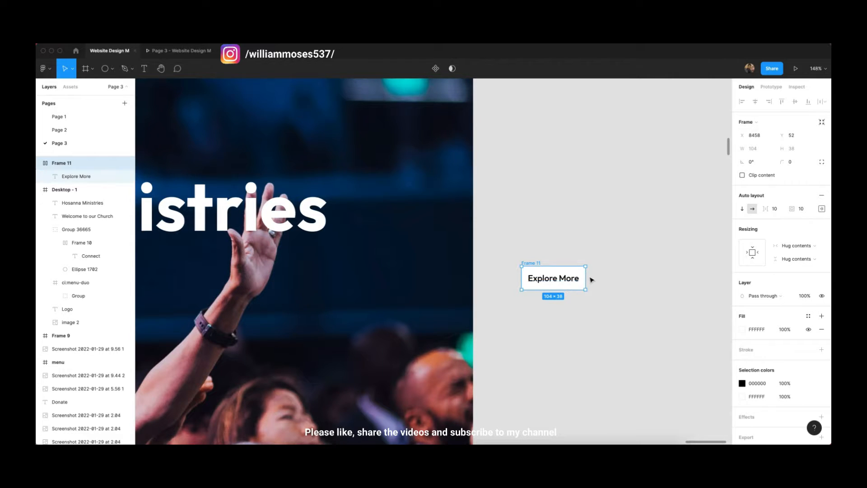
drag(586, 279, 642, 267)
key(super+z)
click(544, 226)
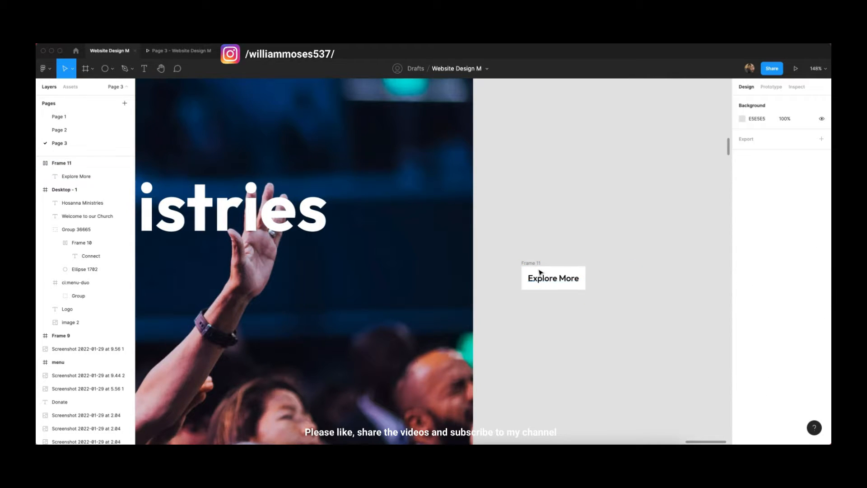
Step: Set the font size of the Explore More label to 12
double_click(546, 276)
click(794, 267)
text(12)
key(Return)
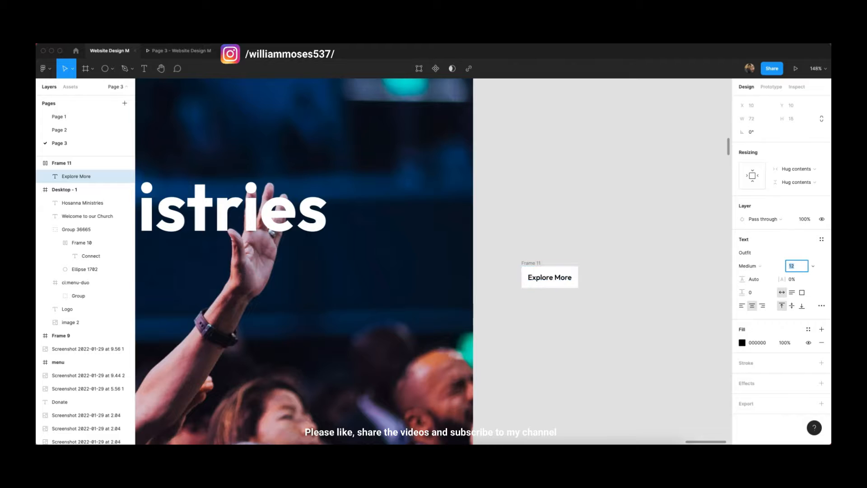
click(541, 219)
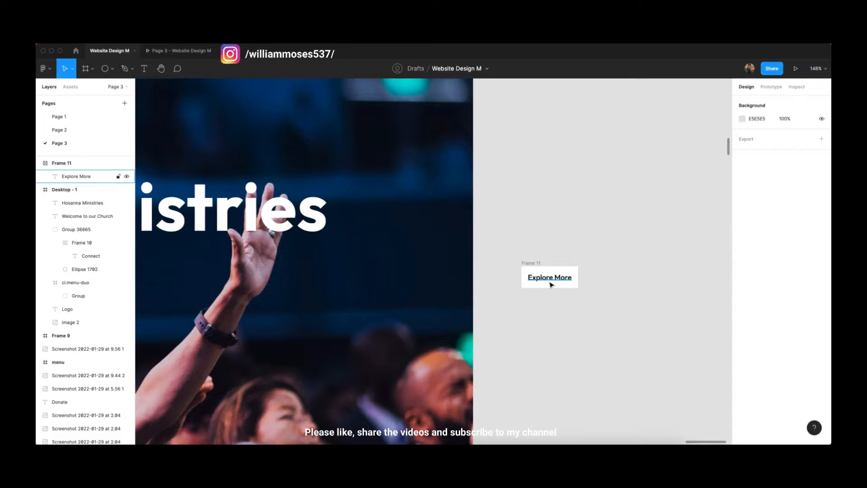
Step: Fill the Explore More button frame with the blue document color 127EFF
click(529, 265)
click(743, 330)
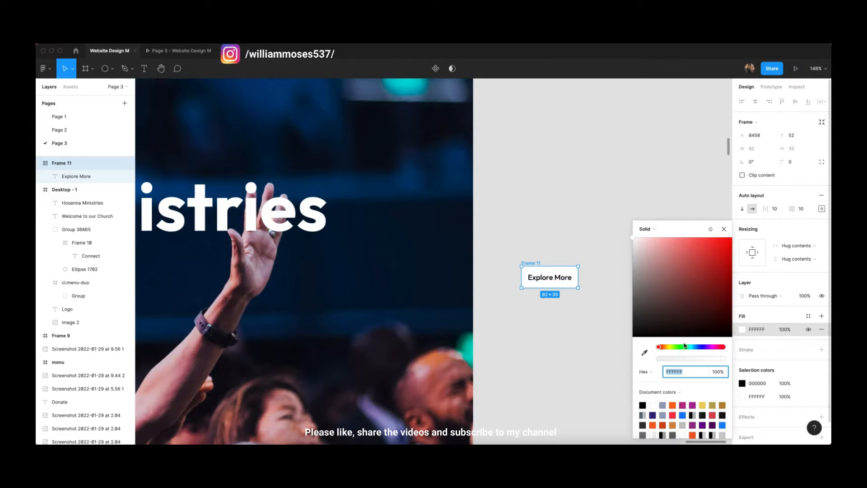
click(683, 414)
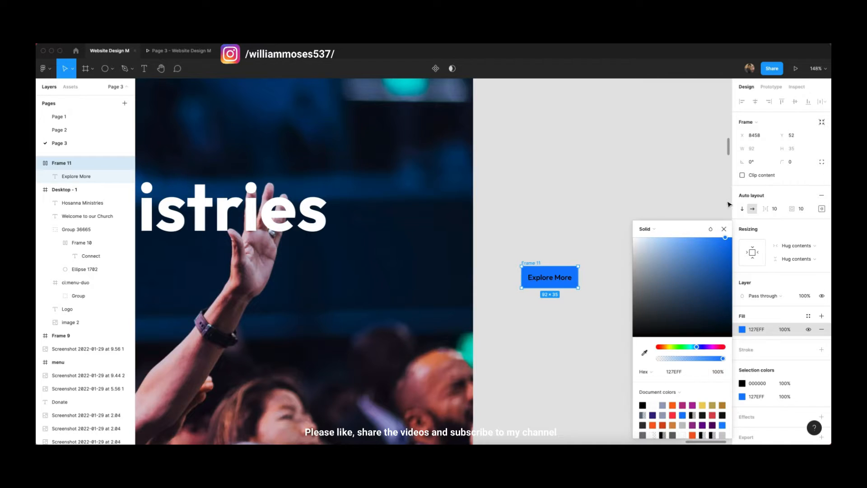
click(724, 229)
Step: Change the Explore More label's text color to white FFFFFF
key(Return)
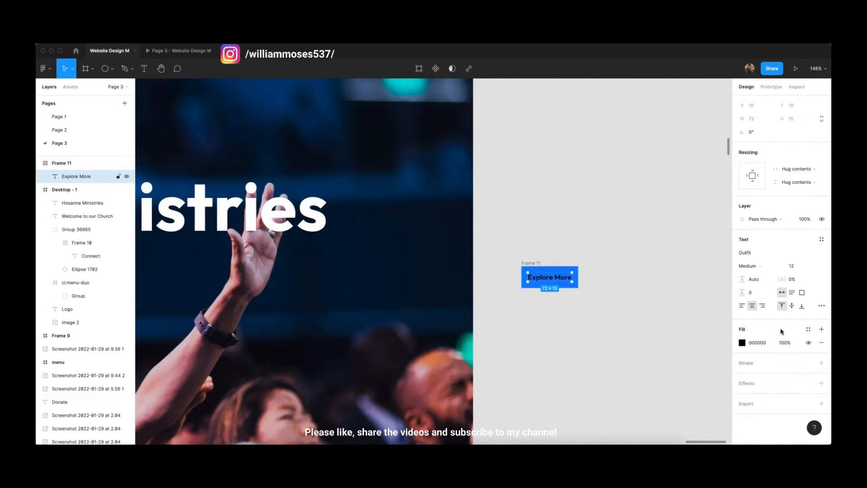
click(743, 345)
drag(687, 280, 585, 120)
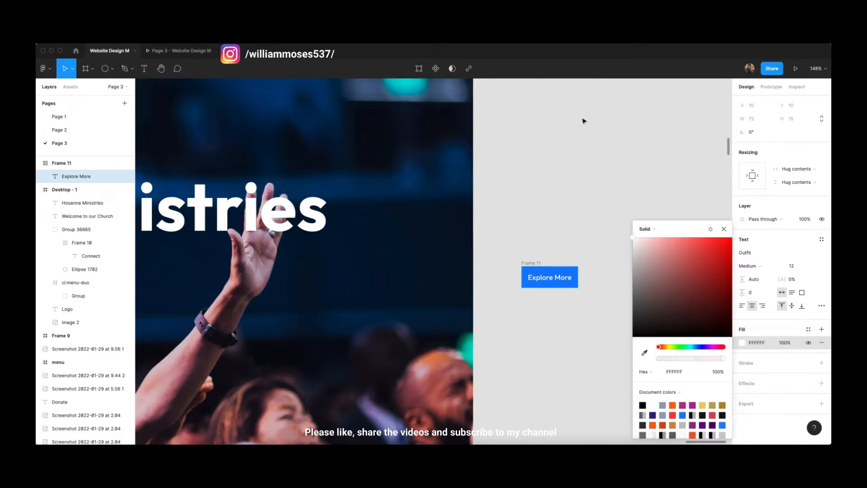
click(724, 229)
click(607, 250)
Step: Set the button frame's left and right auto layout padding to 20 each
click(538, 267)
click(823, 210)
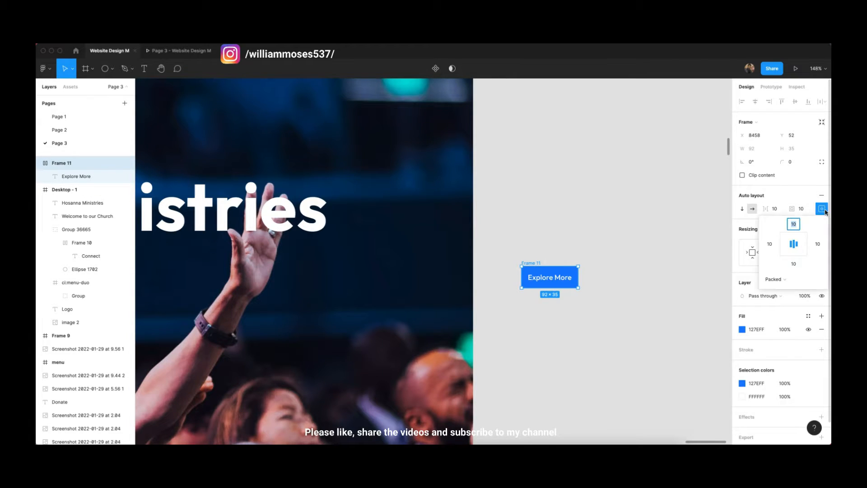
click(770, 244)
text(20)
key(Return)
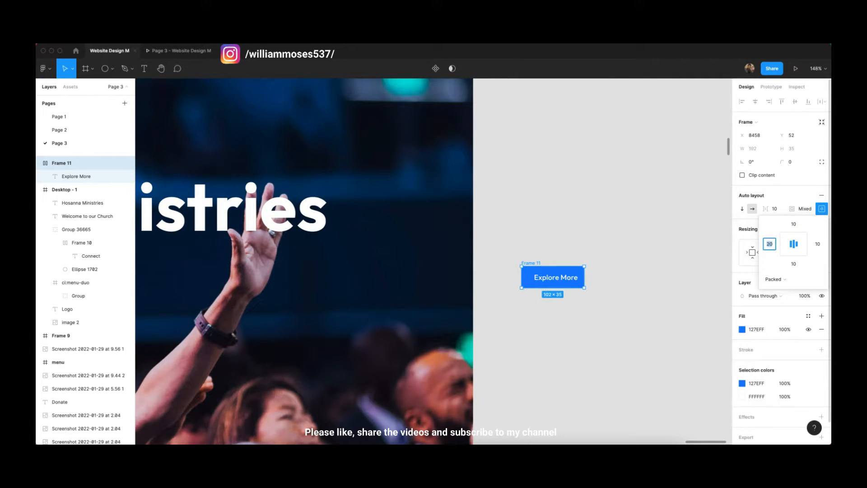
click(818, 245)
text(20)
key(Return)
click(591, 215)
Step: Increase the button frame's top and bottom auto layout padding to 15 each
click(544, 277)
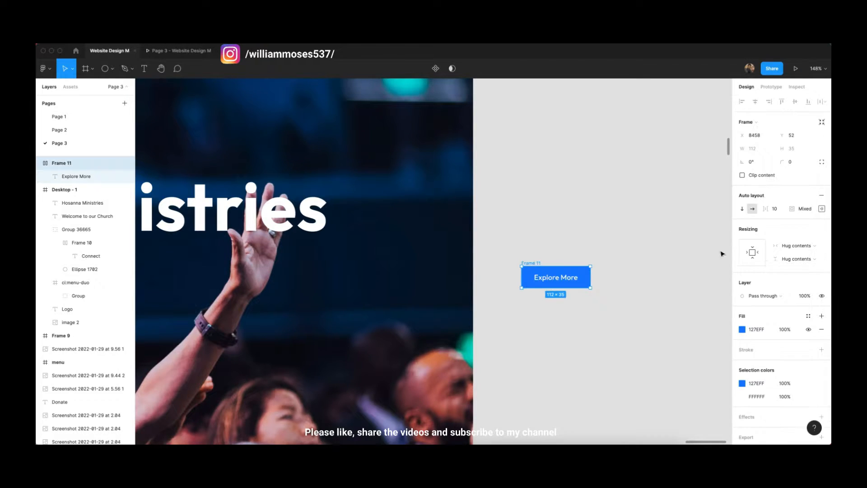
click(822, 209)
key(Up)
key(Up)
key(Up)
key(Up)
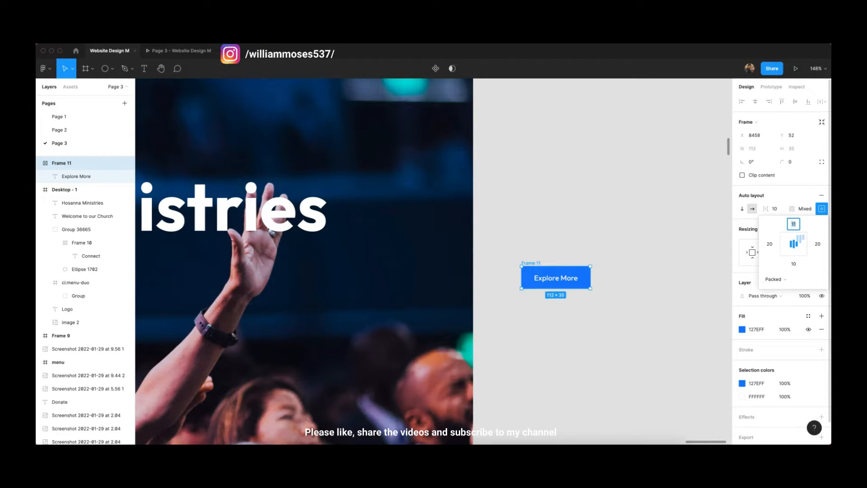
key(Up)
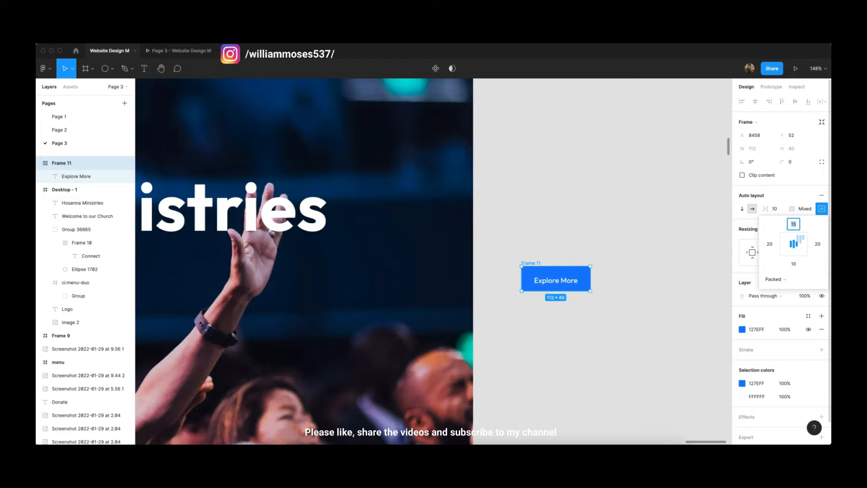
click(794, 265)
key(Up)
key(Up)
key(Up)
key(Up)
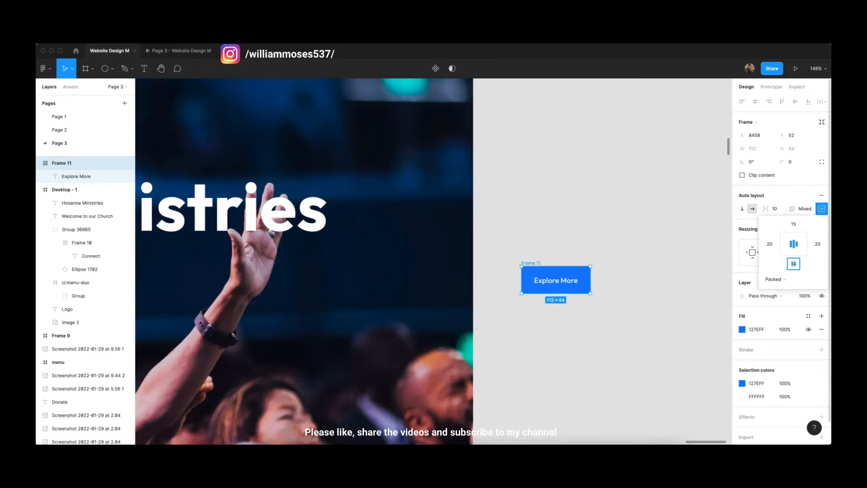
key(Up)
click(494, 228)
Step: Move the Explore More button into the Desktop - 1 frame below the heading and center it horizontally on the hero image
scroll(597, 272, left, 3)
drag(583, 278, 406, 294)
scroll(388, 306, left, 7)
shift+click(527, 297)
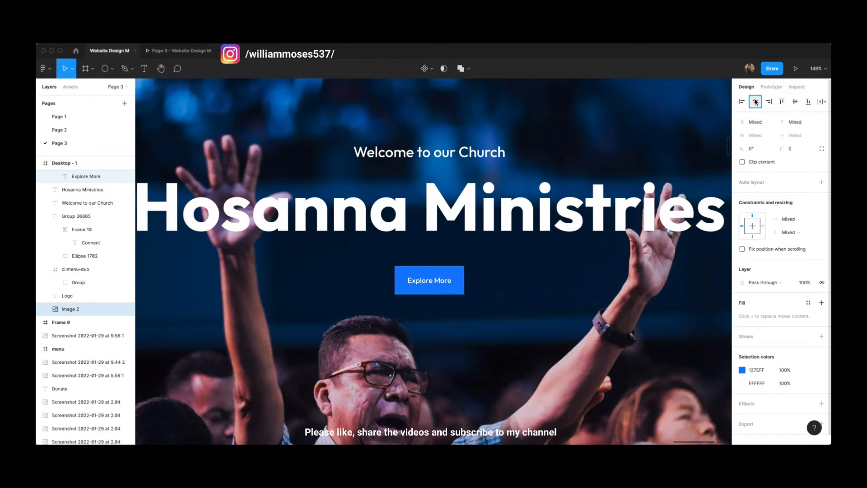
scroll(271, 239, down, 5)
scroll(377, 229, up, 1)
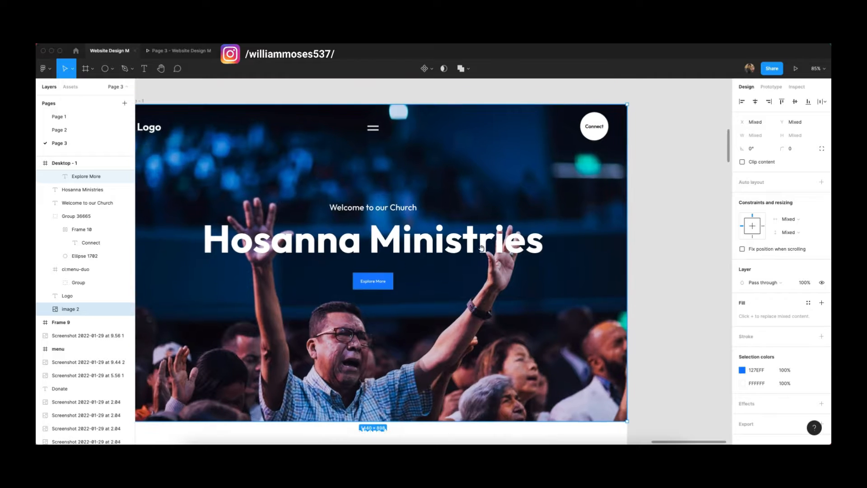
click(669, 211)
Step: Try extending the Desktop - 1 frame downward with the hero elements still inside it, and undo the resize
scroll(343, 183, down, 5)
scroll(376, 269, up, 3)
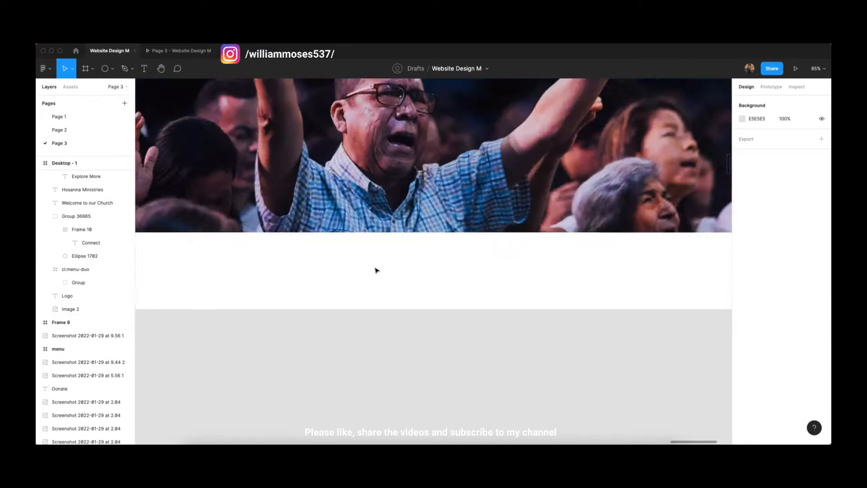
scroll(375, 268, down, 3)
scroll(375, 268, up, 4)
scroll(376, 268, down, 10)
scroll(375, 270, up, 8)
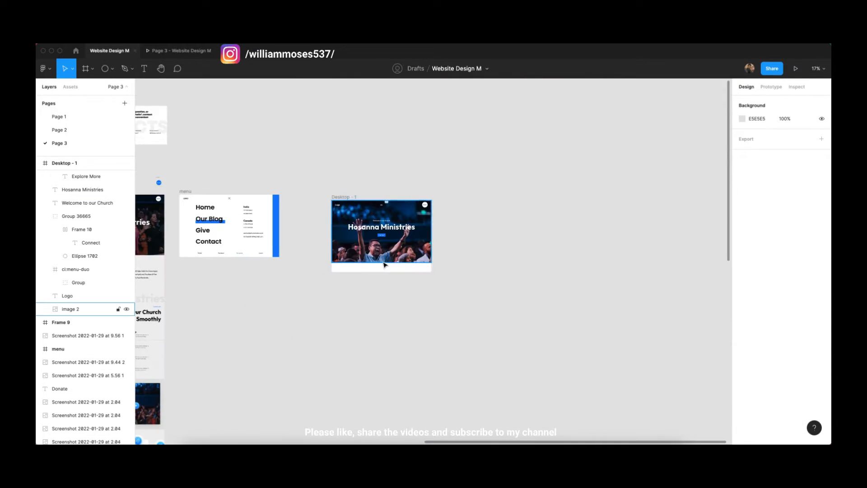
click(381, 274)
click(374, 295)
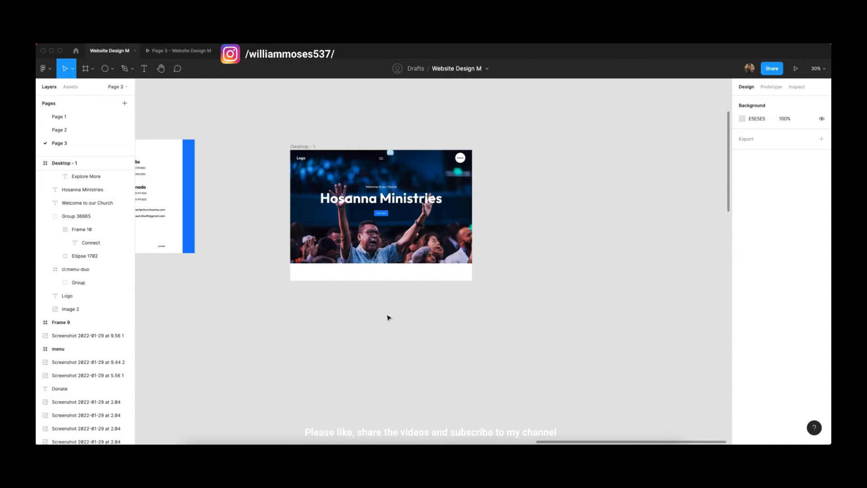
click(373, 280)
drag(373, 280, 382, 397)
key(super+z)
Step: Move all hero elements onto the canvas beside the Desktop - 1 frame and extend the empty frame to a height of about 4905
click(497, 160)
drag(492, 154, 285, 260)
drag(380, 209, 567, 209)
click(429, 253)
drag(413, 280, 409, 416)
scroll(522, 321, up, 7)
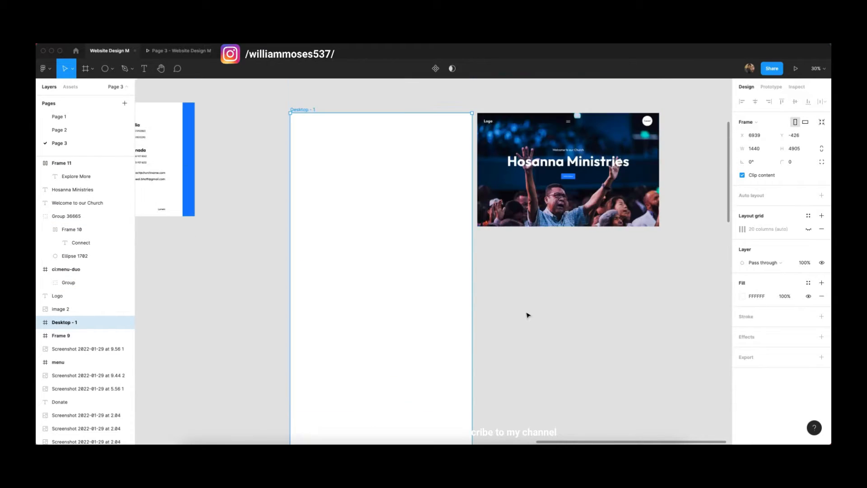
Step: Move all the hero elements back into the top of the lengthened Desktop - 1 frame
click(561, 316)
scroll(521, 236, up, 2)
drag(484, 143, 695, 319)
drag(572, 251, 385, 251)
click(590, 217)
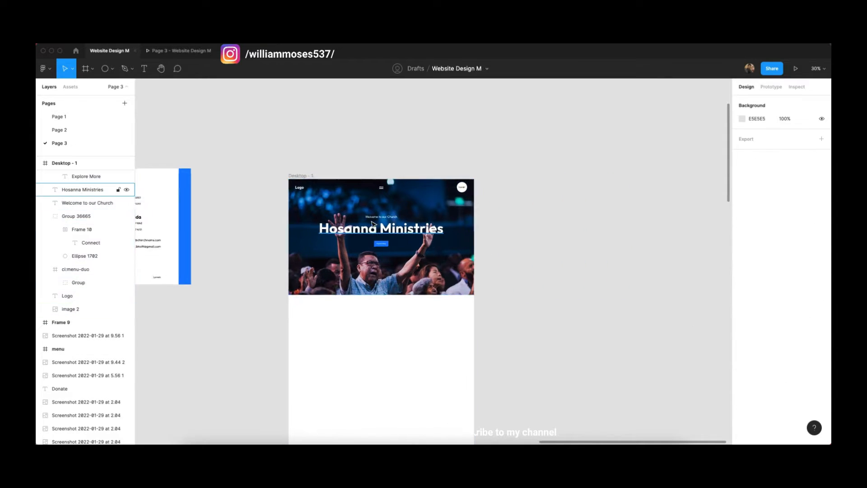
Step: Set the hero image fill to Crop and crop its bottom edge to a size of about 1440 × 803
scroll(370, 222, up, 2)
click(394, 307)
scroll(352, 264, up, 4)
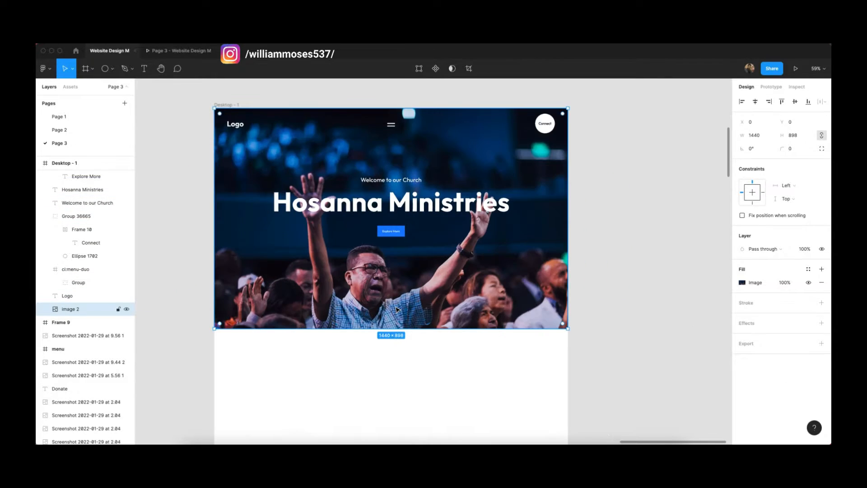
click(742, 283)
click(651, 265)
click(660, 285)
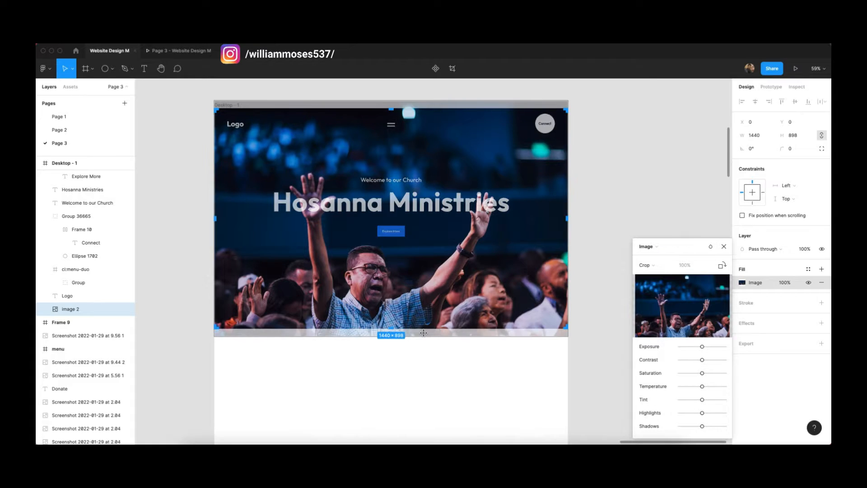
drag(391, 329, 394, 306)
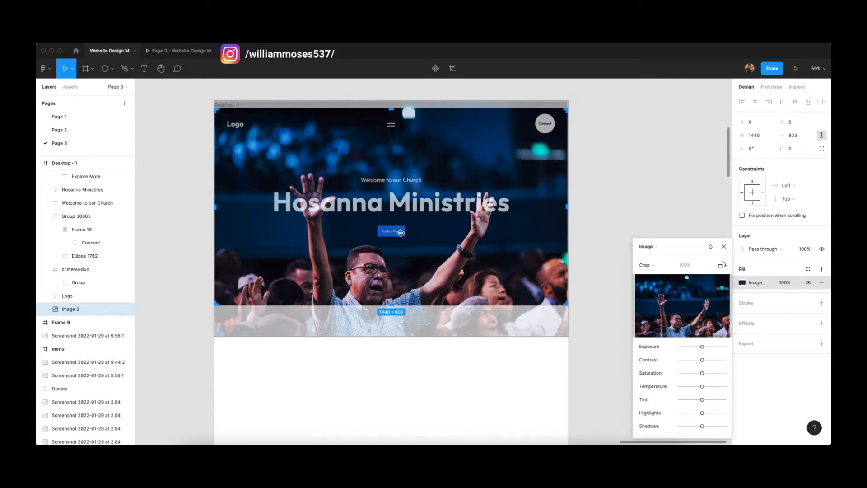
Step: Shift the worship photo upward inside the 1440 × 803 crop area, trimming its upper part, and finish cropping
drag(391, 109, 392, 129)
drag(413, 163, 392, 108)
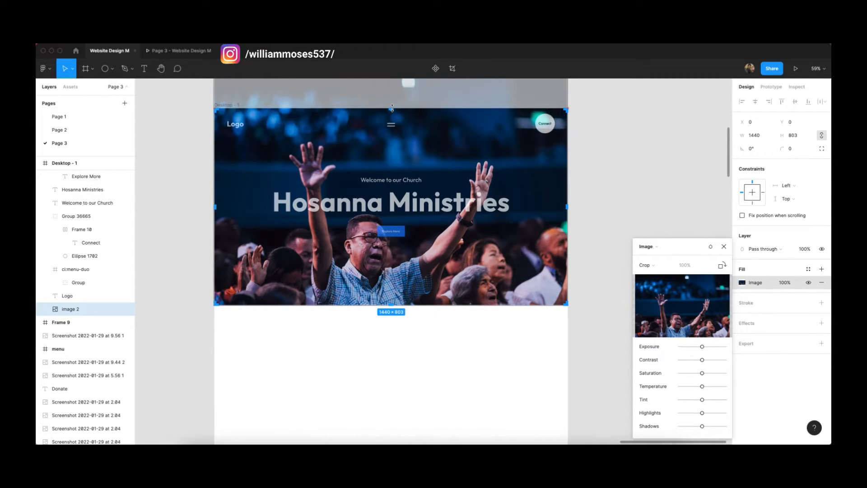
click(619, 129)
scroll(522, 189, up, 2)
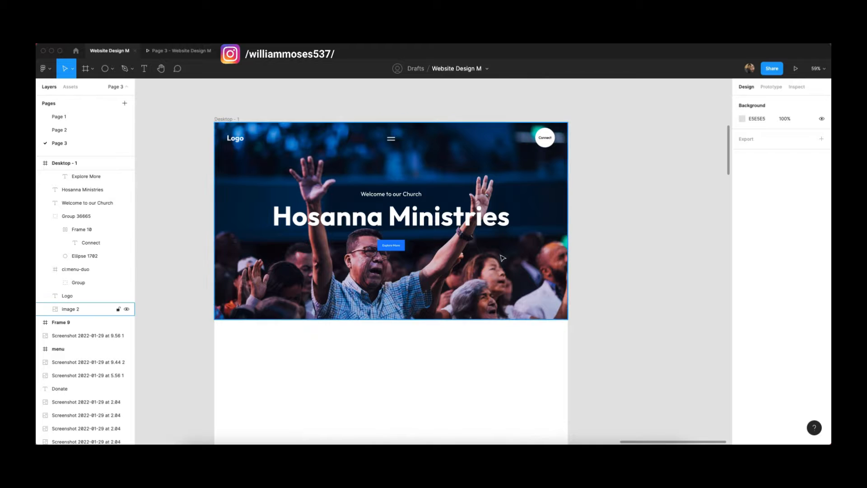
Step: Draw a 1440 × 803 rectangle exactly over the hero image and send it behind the button, heading, welcome text and Connect group
scroll(506, 235, down, 2)
click(526, 180)
scroll(528, 169, up, 1)
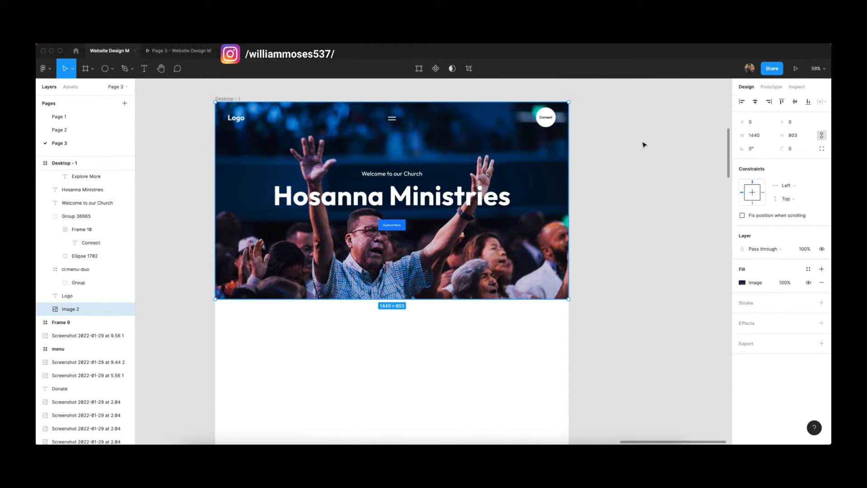
key(r)
drag(215, 103, 568, 299)
key(super+bracketleft)
key(super+bracketleft)
key(super+bracketleft)
key(super+bracketleft)
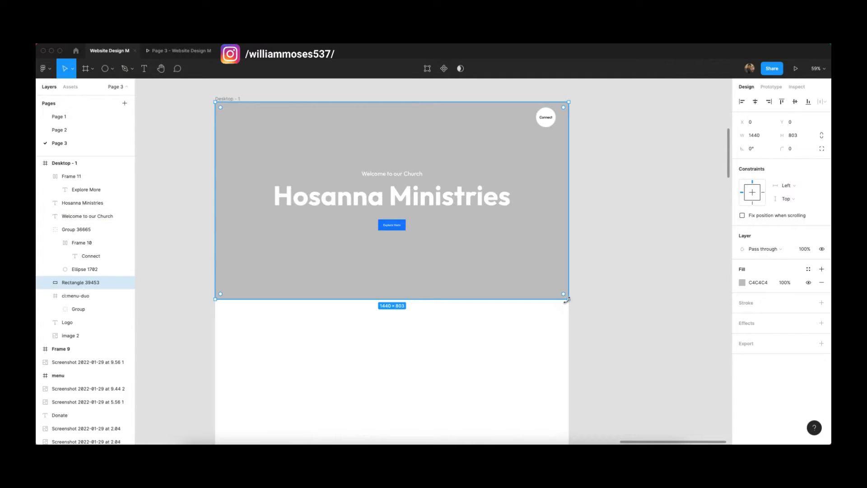
Step: Fill the 1440 × 803 overlay rectangle with black (000000) at 32% opacity
click(742, 283)
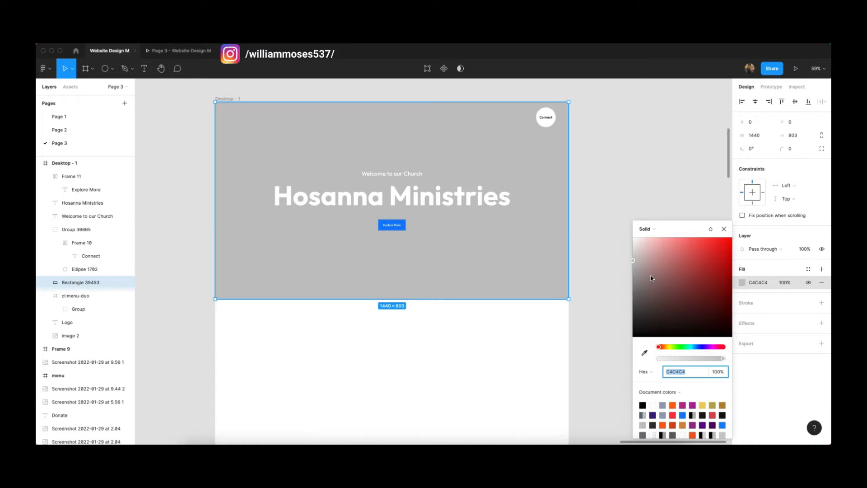
drag(636, 273, 602, 194)
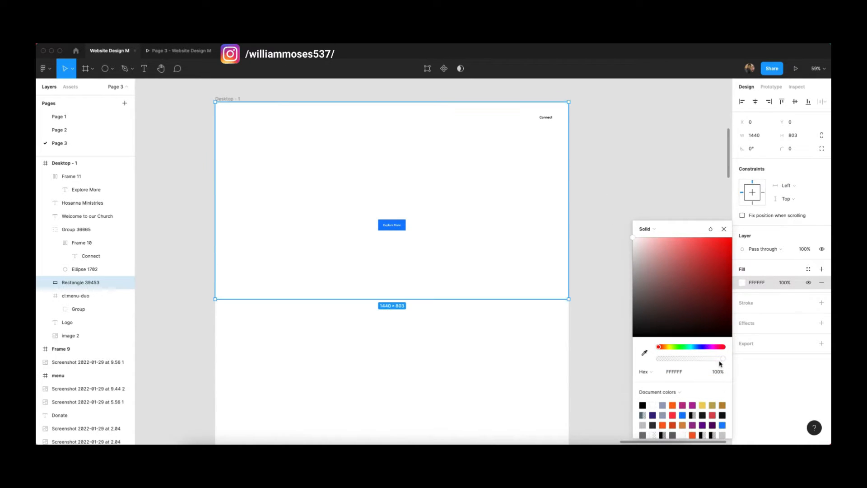
drag(721, 360, 682, 360)
drag(653, 279, 632, 336)
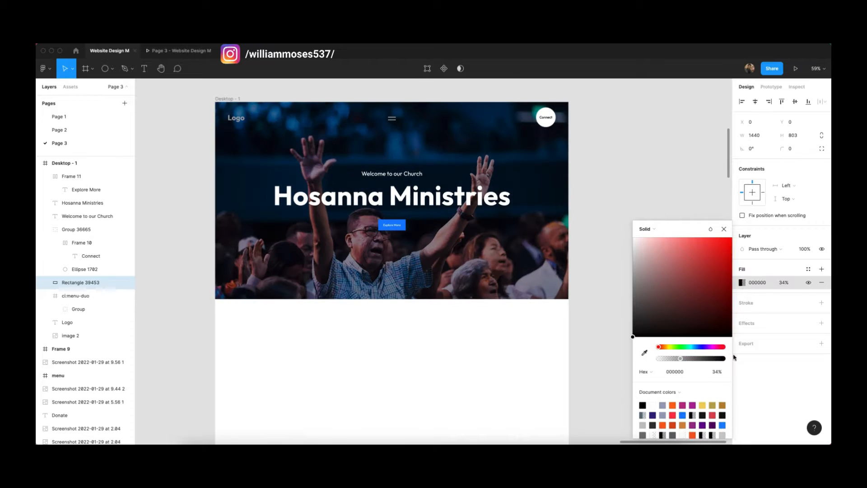
mouse_move(682, 360)
mouse_down()
mouse_move(693, 360)
mouse_move(680, 360)
mouse_up()
click(724, 229)
Step: Enlarge the blue Explore More button frame to 146 × 59
click(391, 225)
scroll(392, 225, up, 2)
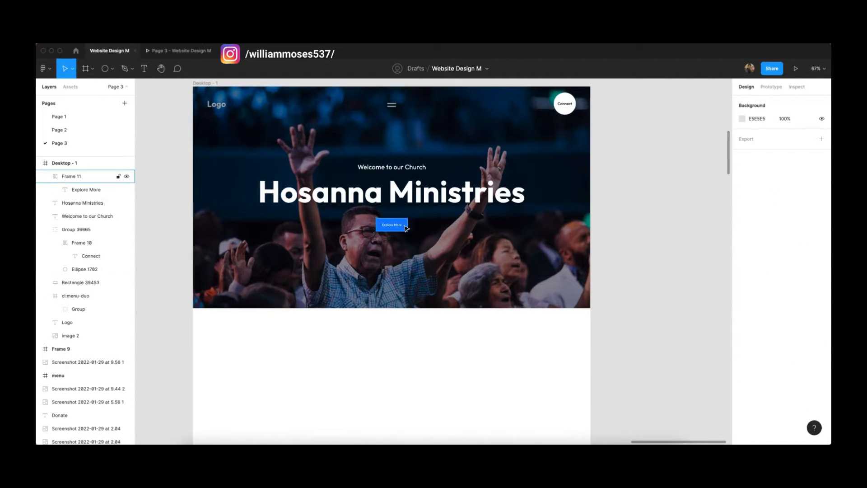
drag(411, 226, 416, 226)
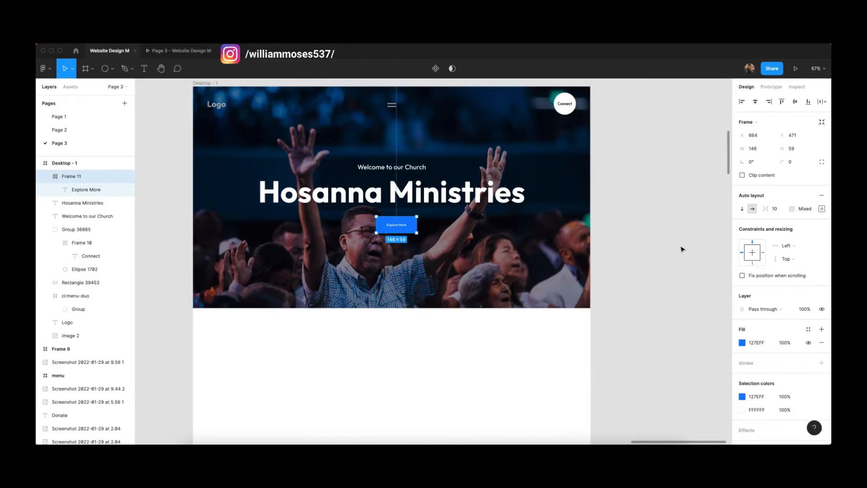
Step: Set the Explore More label's font size to 14 and its weight to SemiBold
double_click(402, 228)
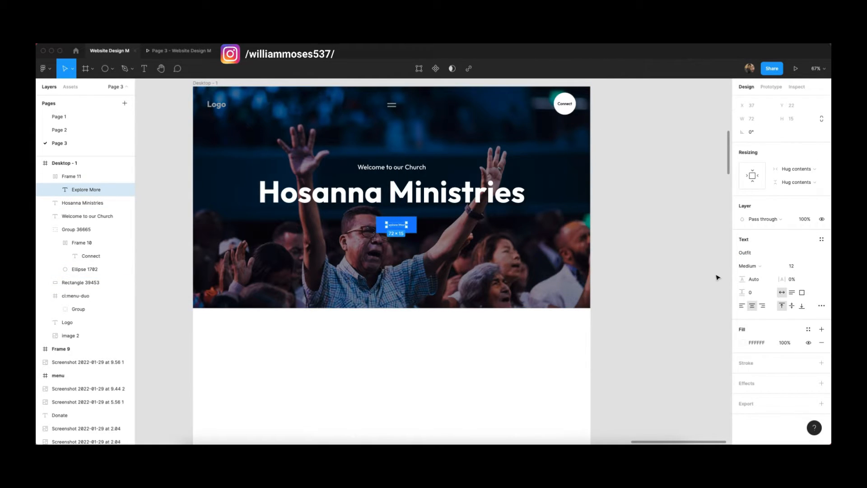
click(799, 269)
text(14)
key(Return)
click(655, 238)
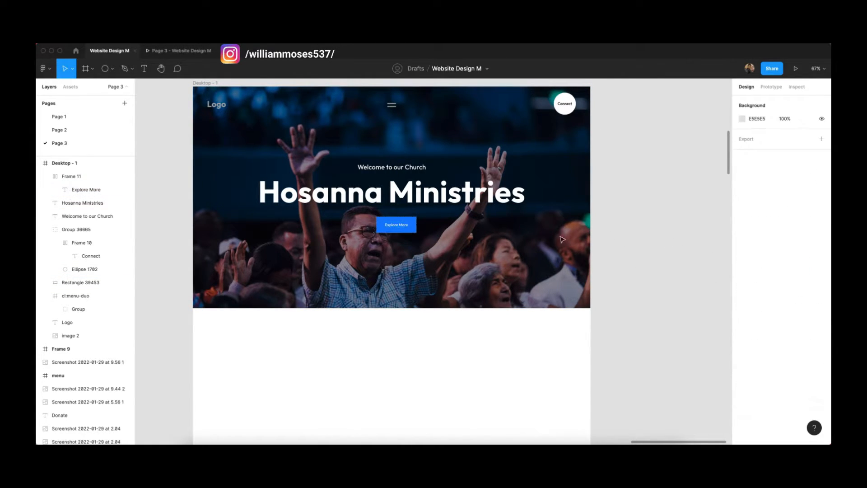
scroll(401, 226, up, 2)
double_click(401, 226)
click(762, 267)
click(761, 276)
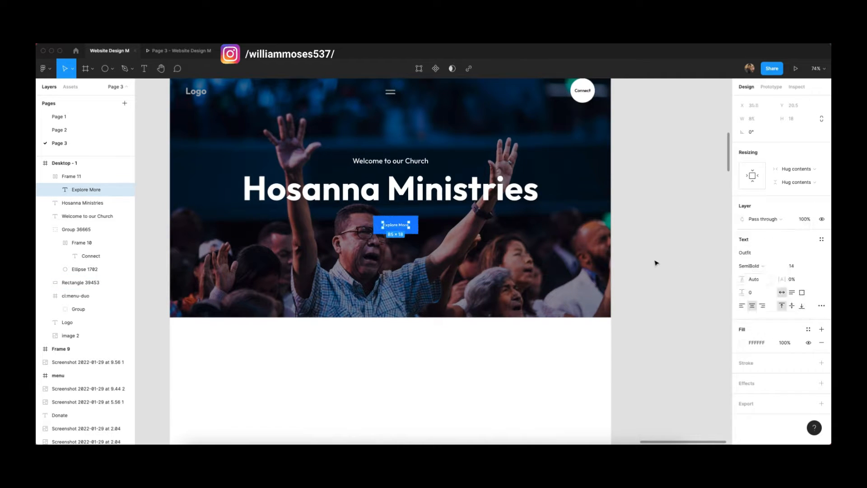
click(654, 257)
Step: Align the Explore More button, Hosanna Ministries heading and welcome text together on their horizontal centers
scroll(497, 226, up, 2)
click(396, 253)
shift+click(400, 221)
shift+click(399, 189)
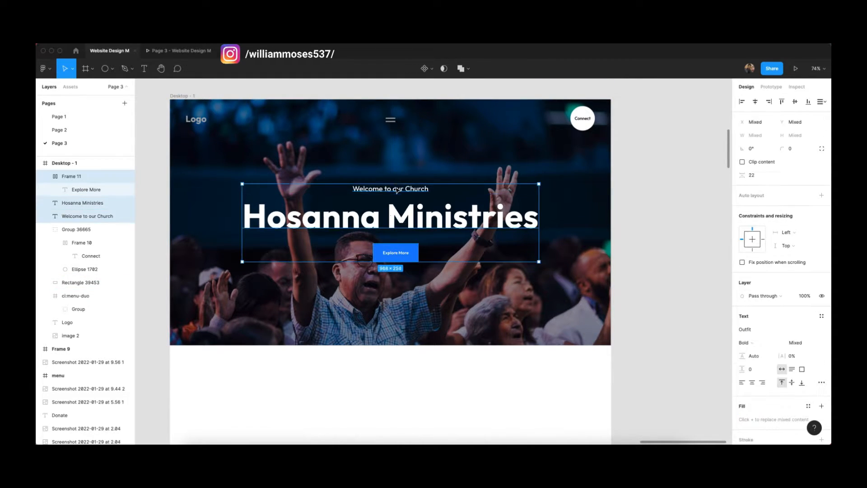
click(755, 101)
click(678, 220)
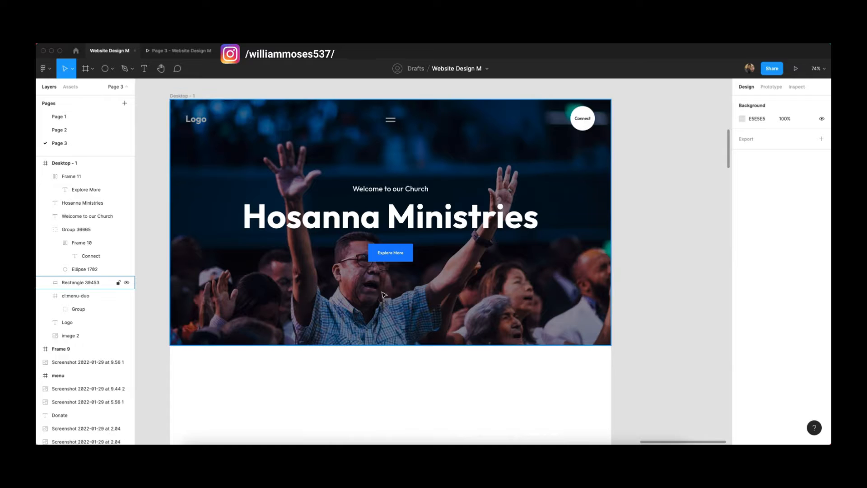
Step: Send the dark overlay rectangle to the back of the Desktop - 1 frame, behind the menu icon, logo and hero image
scroll(383, 294, left, 2)
click(315, 159)
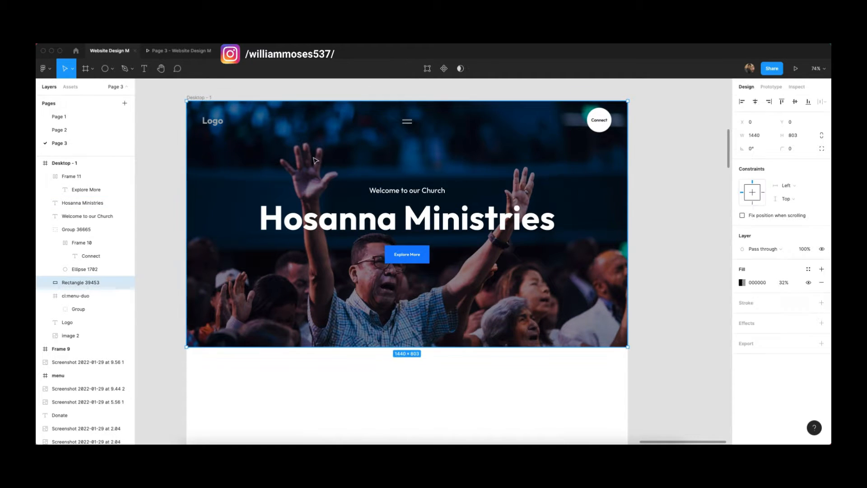
key(super+bracketleft)
key(super+bracketleft)
key(super+bracketleft)
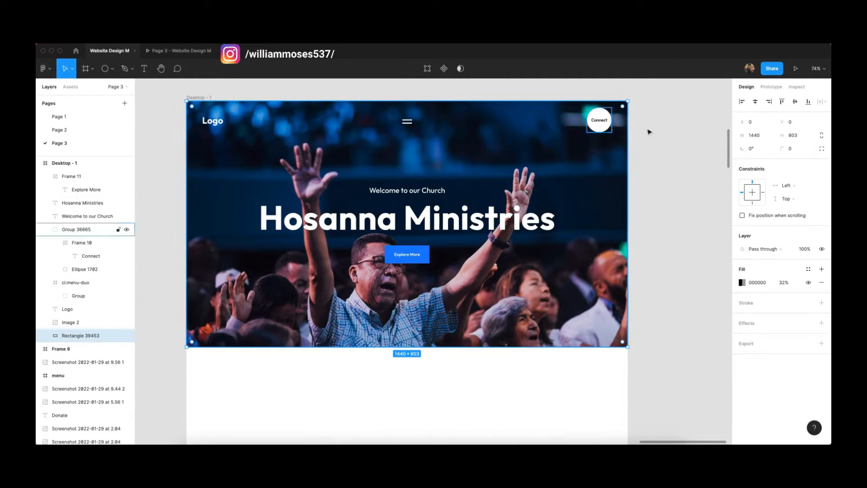
click(650, 131)
Step: Duplicate the Hosanna Ministries heading into the empty area below the hero and fill the copy with black (000000)
scroll(471, 336, down, 1)
scroll(470, 337, down, 5)
scroll(397, 267, up, 2)
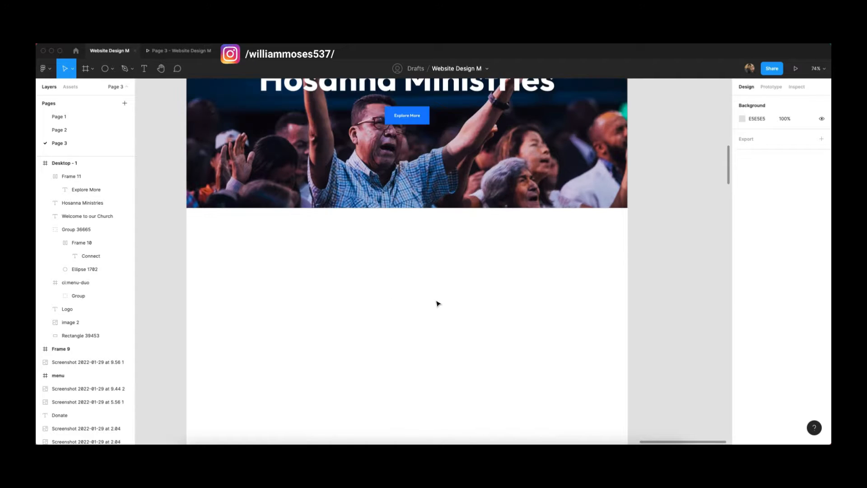
scroll(413, 326, up, 2)
click(470, 197)
drag(469, 197, 489, 294)
click(743, 373)
drag(654, 313, 596, 432)
click(725, 230)
Step: Set the Desktop - 1 frame's fill to EFEFEF by sampling the About Us section's light grey background in the reference design
click(601, 360)
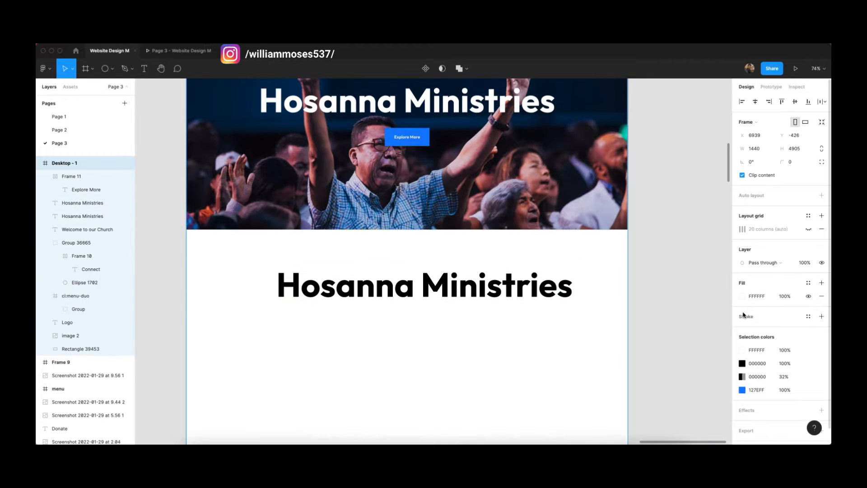
click(743, 297)
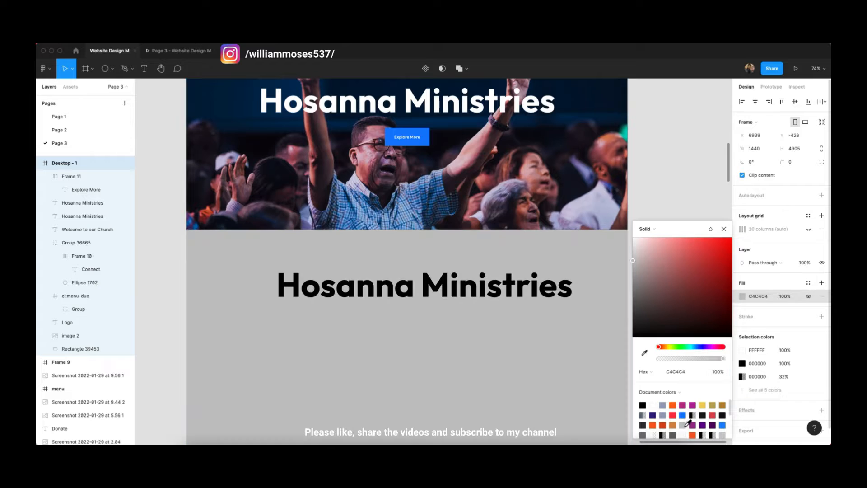
click(725, 432)
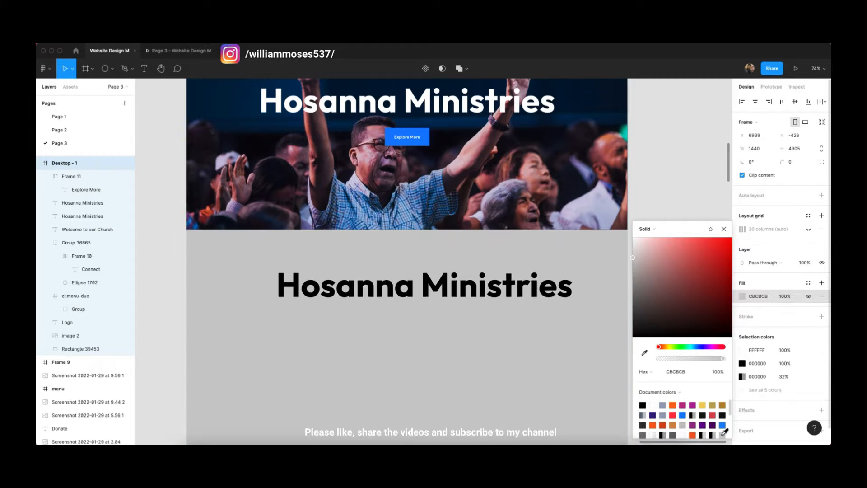
click(653, 405)
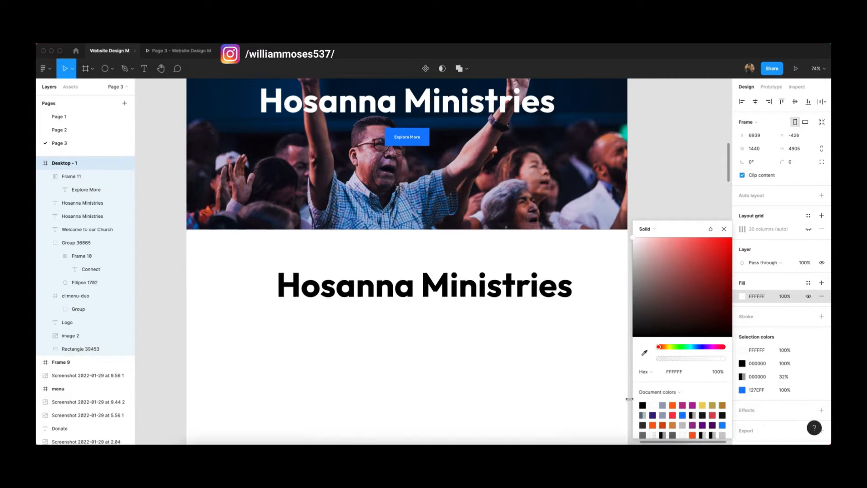
click(644, 353)
scroll(265, 306, left, 20)
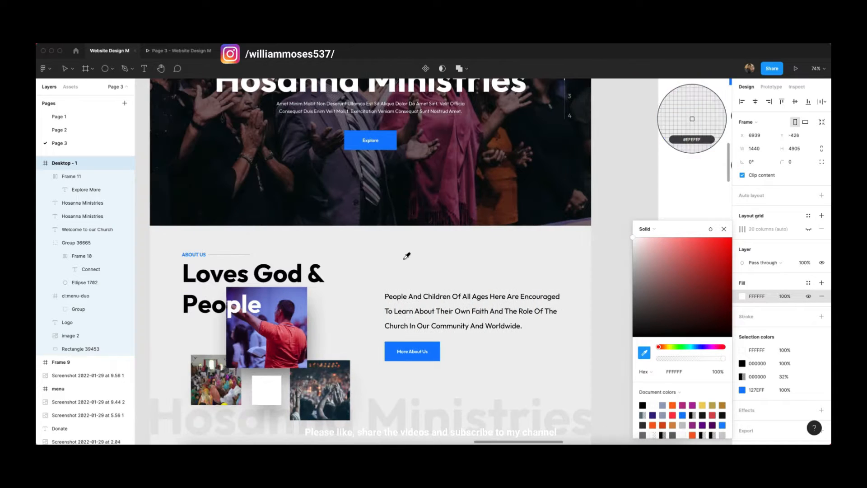
click(405, 257)
scroll(405, 262, right, 4)
scroll(406, 262, right, 15)
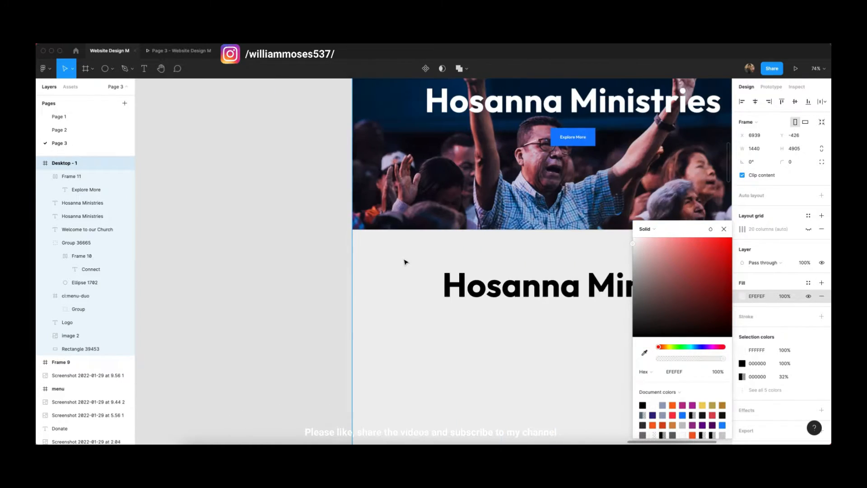
scroll(405, 262, right, 4)
scroll(403, 263, down, 2)
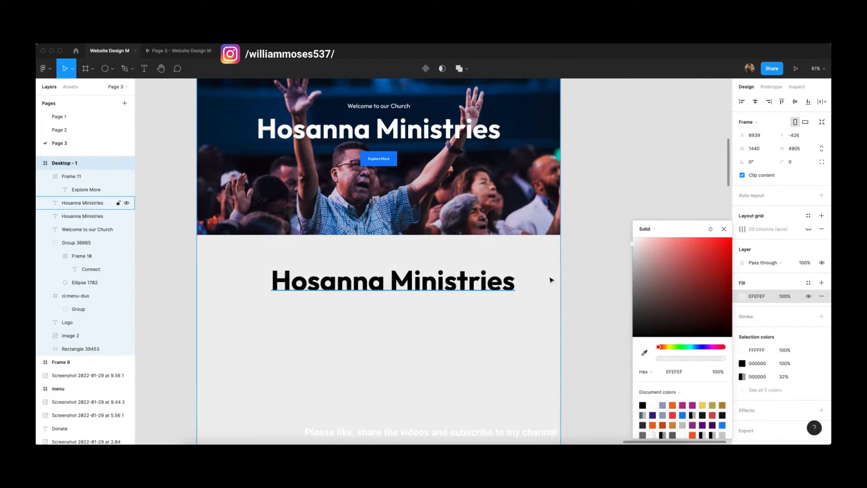
click(590, 269)
Step: Narrow the duplicated black heading's text box from its left edge to a width of 581
scroll(576, 295, down, 2)
click(357, 253)
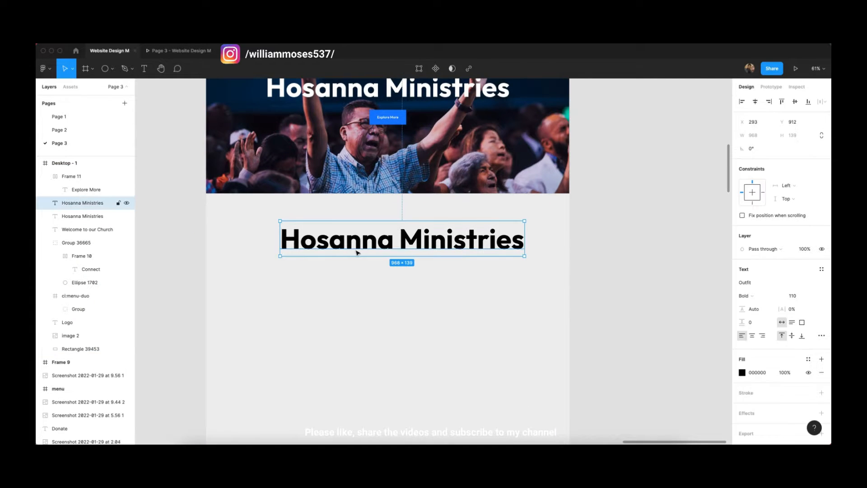
drag(288, 242, 382, 242)
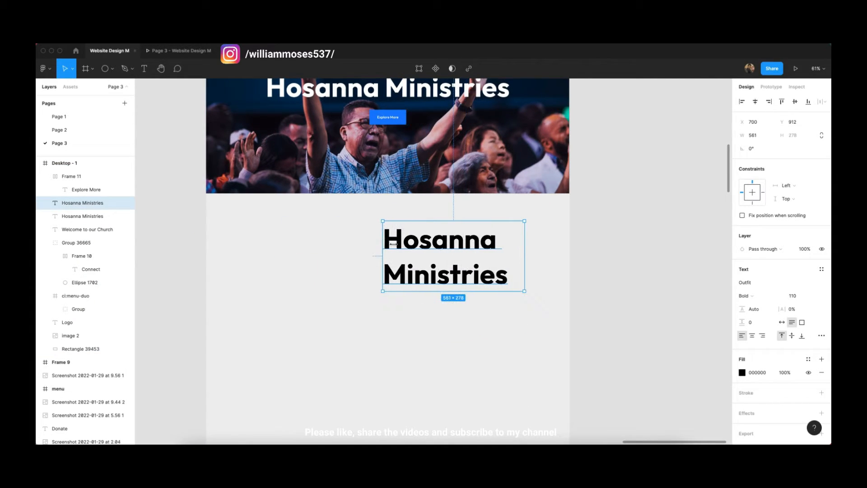
double_click(469, 267)
text(A)
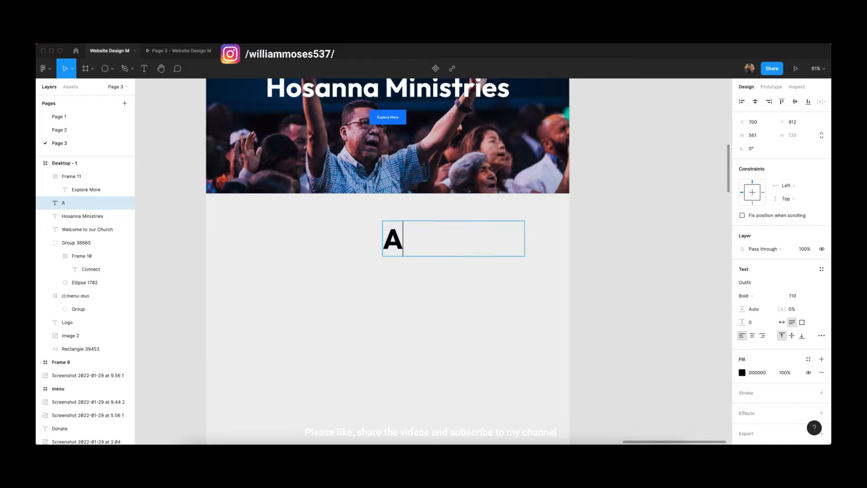
key(super+z)
key(super+z)
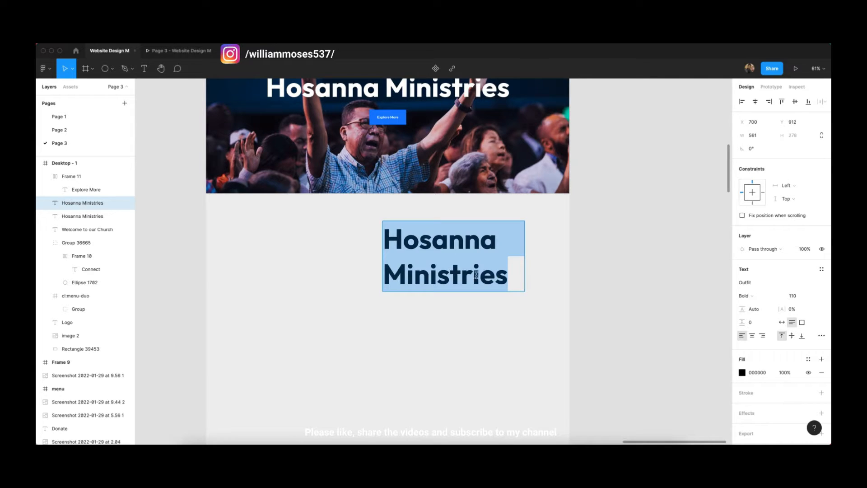
Step: Copy the About Us heading text from the reference design over the duplicated heading, making it read "Loves God & people"
scroll(366, 304, left, 20)
scroll(366, 304, right, 6)
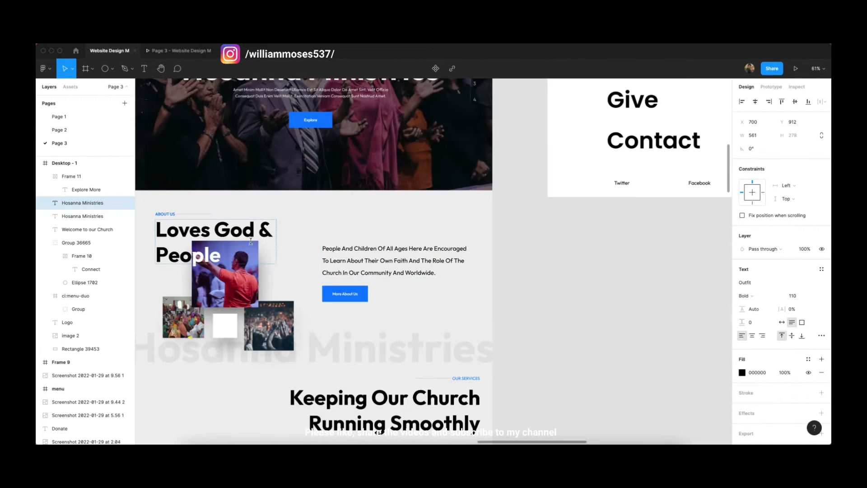
click(180, 249)
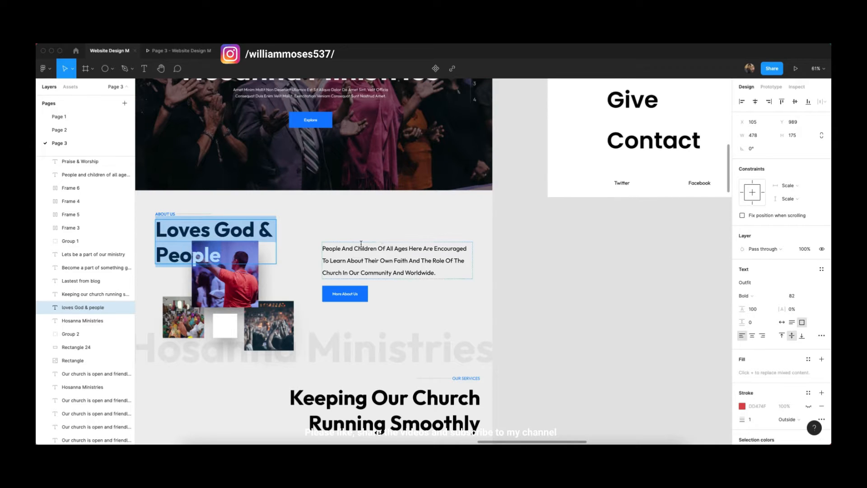
scroll(567, 232, right, 20)
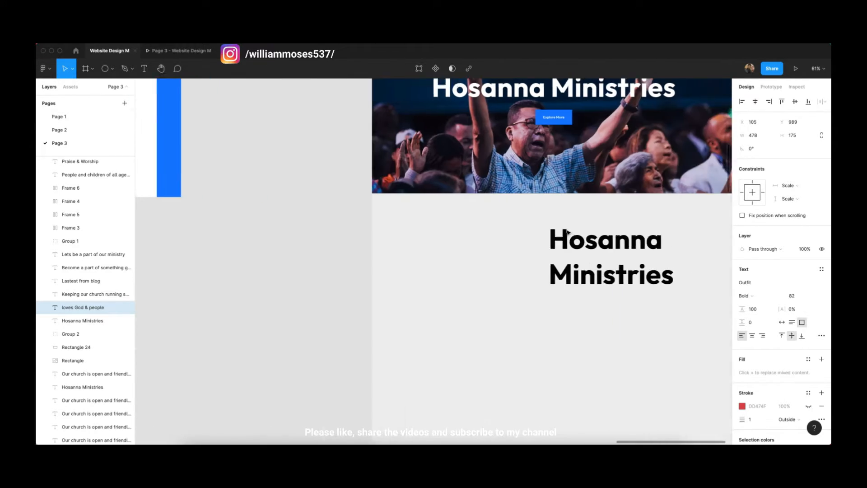
double_click(507, 270)
text(c)
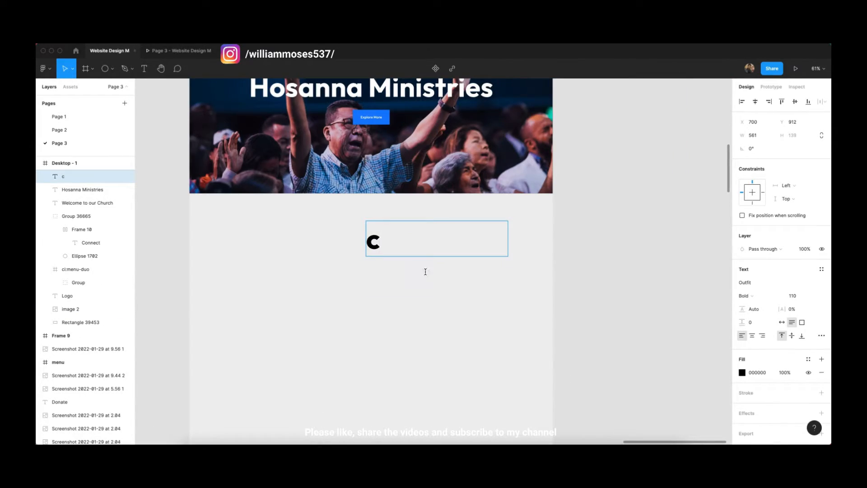
text(loves God & people)
key(super+Up)
key(shift+Right)
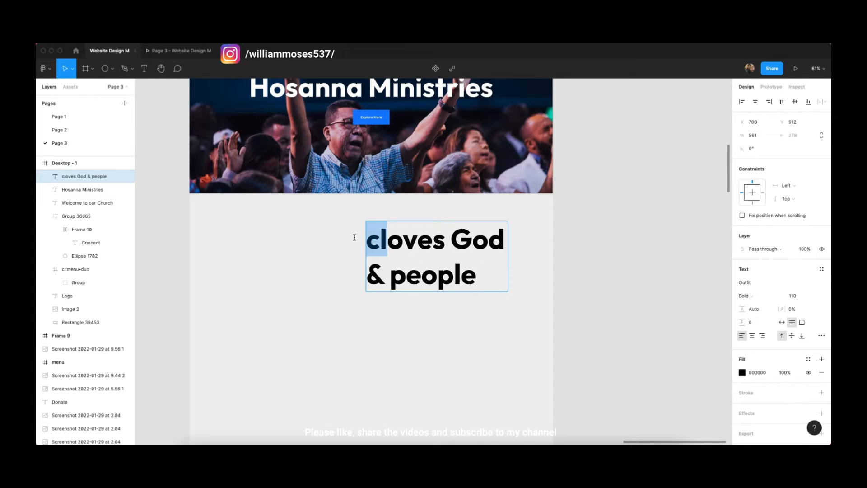
text(L)
key(Escape)
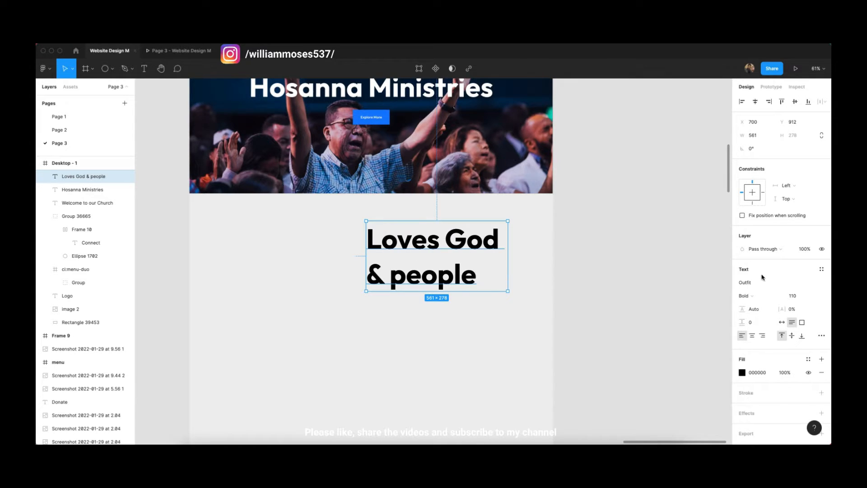
Step: Capitalize the last word of the black heading so it reads "Loves God & People"
double_click(403, 282)
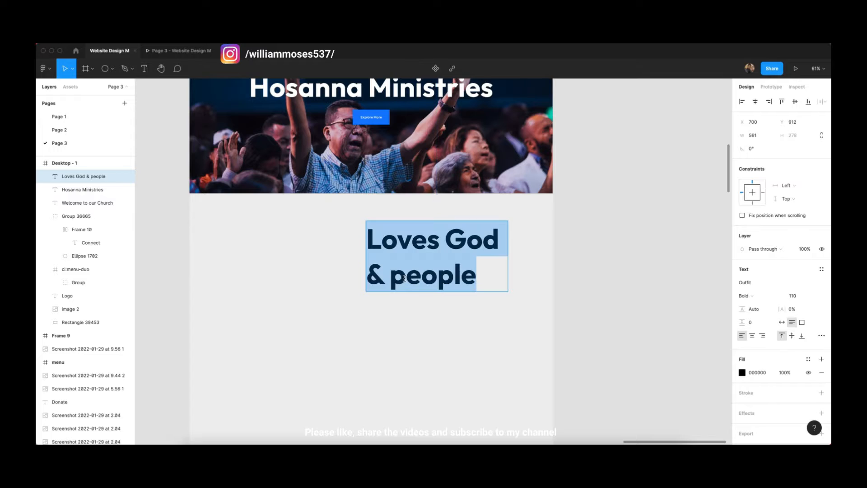
click(390, 275)
key(shift+Right)
text(P)
key(Escape)
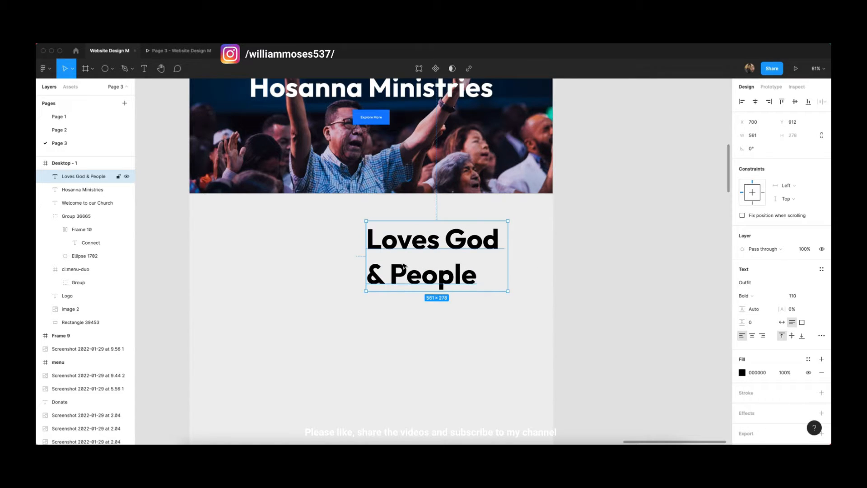
Step: Move the Loves God & People heading to X 99, Y 920 below the hero and set its font size to 80
drag(442, 277, 290, 278)
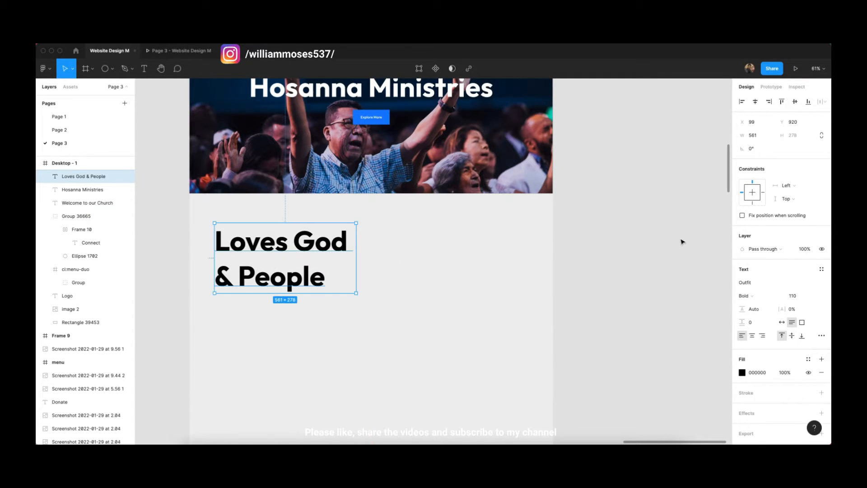
click(793, 295)
text(80)
key(Return)
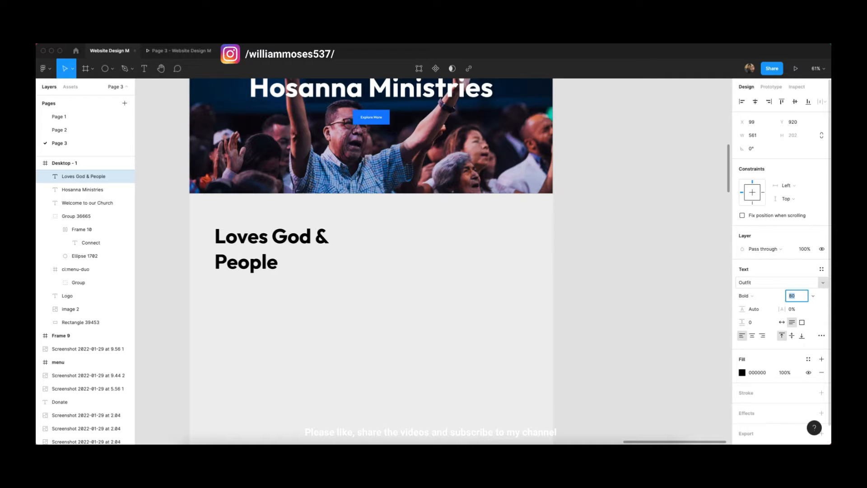
click(280, 326)
click(352, 251)
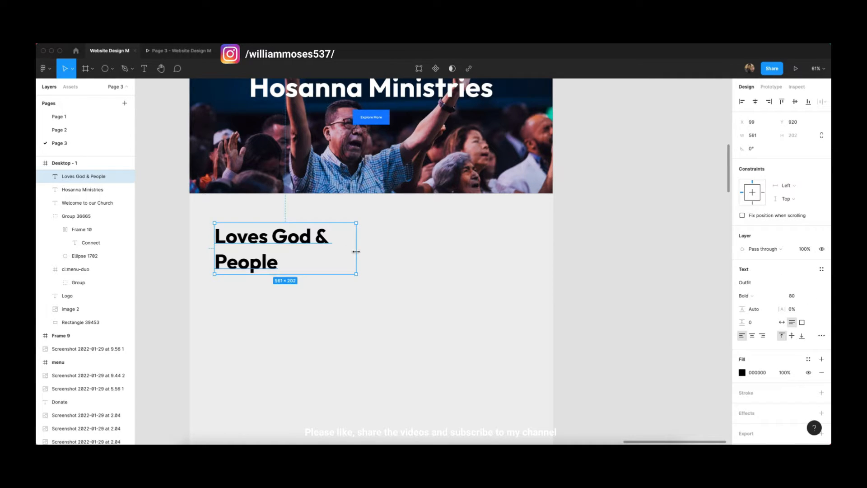
Step: Narrow the Loves God & People heading's text box to a width of 431 so it wraps before the ampersand
drag(356, 252, 323, 252)
click(476, 277)
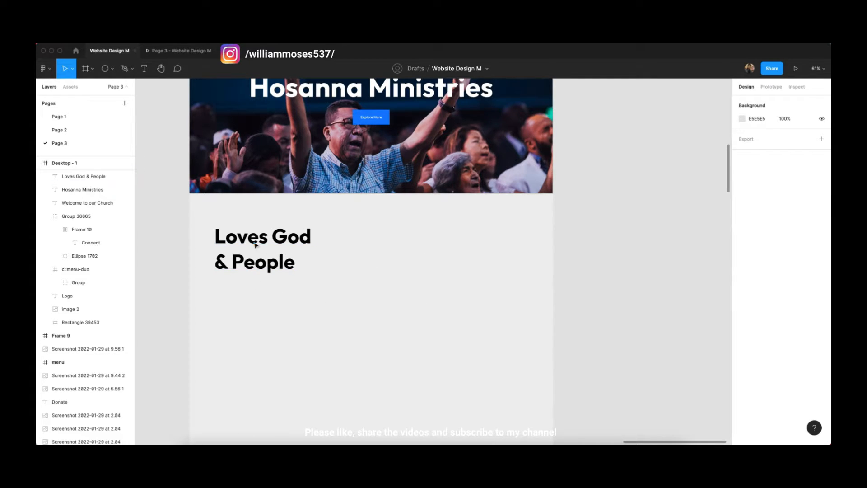
Step: Draw a rectangle about 182 × 193 over the end of the heading's second line and send it behind the text
key(r)
mouse_move(272, 248)
mouse_down()
mouse_move(326, 312)
mouse_move(318, 298)
mouse_up()
key(super+bracketleft)
key(super+bracketleft)
key(super+bracketleft)
key(super+bracketleft)
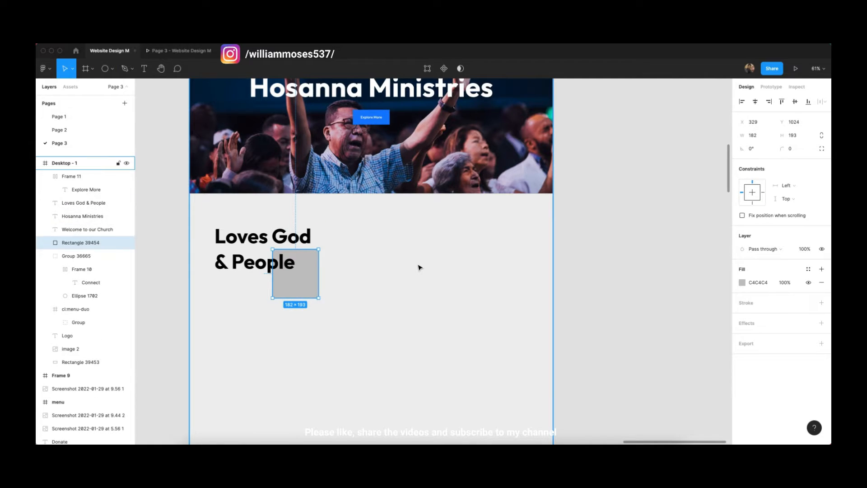
click(420, 267)
click(311, 288)
click(634, 269)
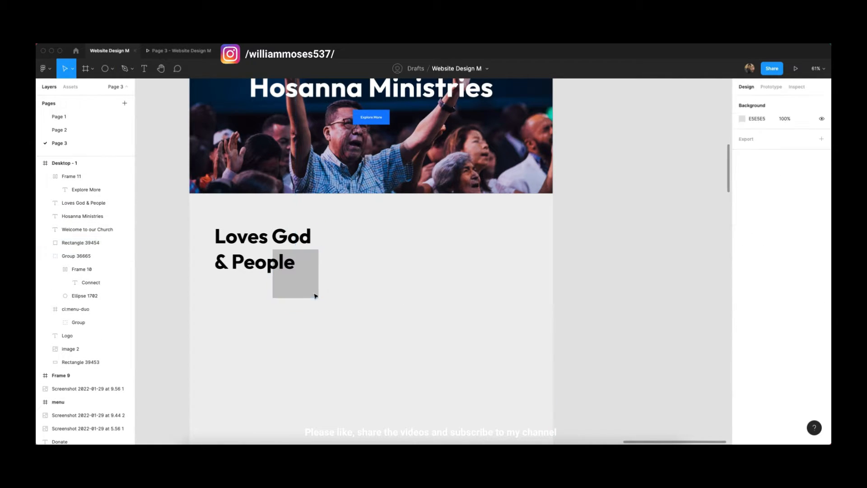
click(316, 292)
drag(318, 290, 246, 224)
key(super+z)
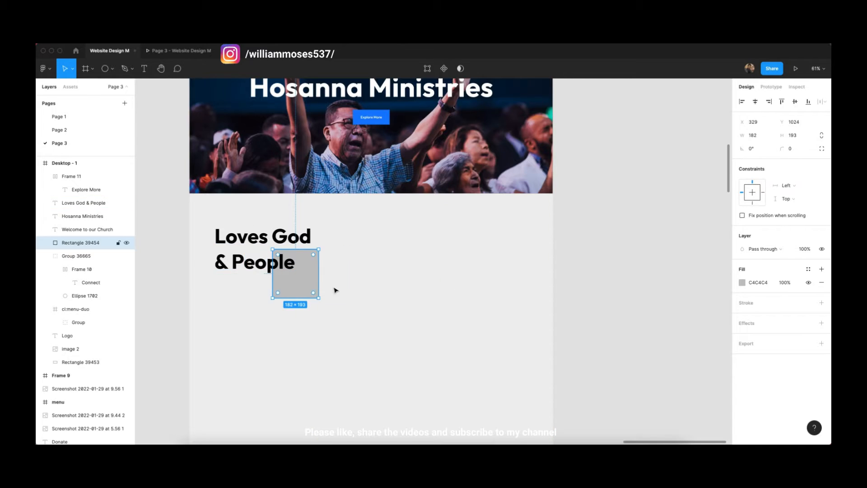
Step: Add a drop shadow effect to the grey rectangle and increase its blur
click(763, 320)
click(743, 337)
click(703, 358)
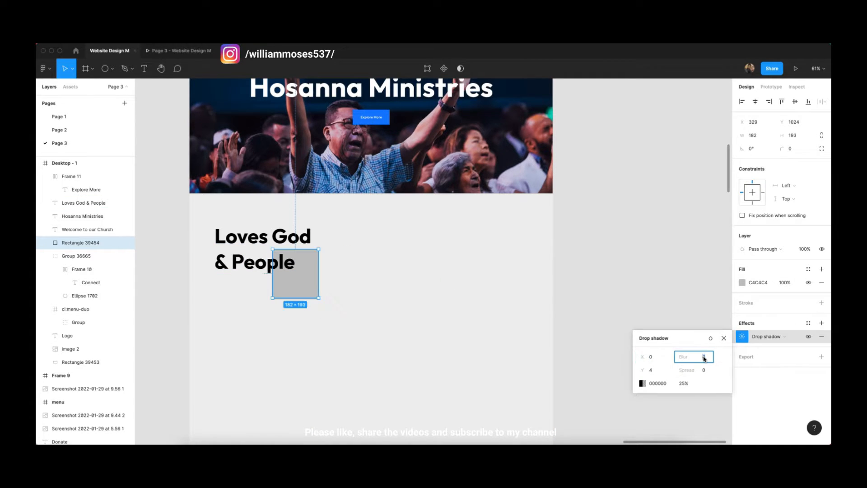
text(8)
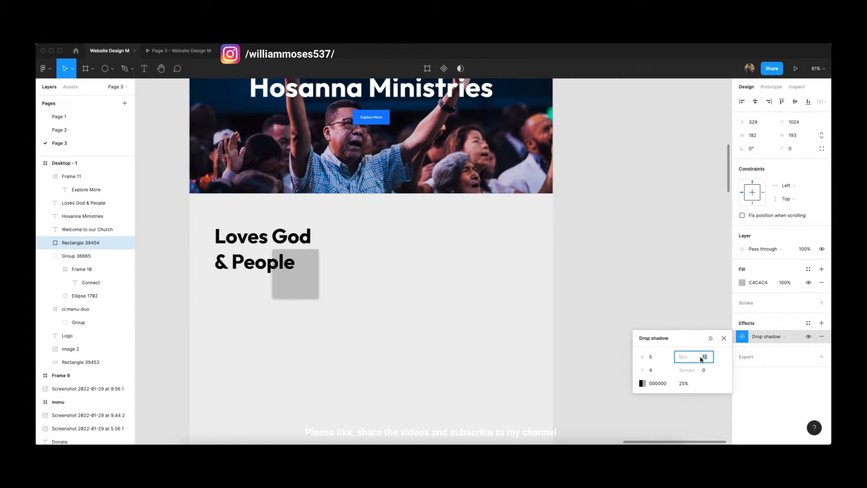
Step: Change the rectangle's fill colour to white, FFFFFF
click(314, 277)
click(742, 285)
drag(659, 273, 609, 203)
click(724, 230)
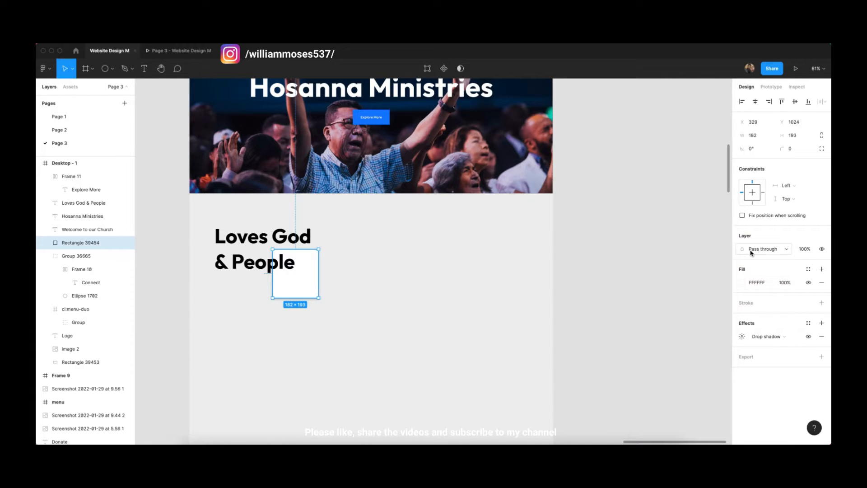
Step: Set the rectangle's drop shadow to a Y offset of 24 and a blur of 45
click(743, 339)
click(706, 356)
key(shift+Up)
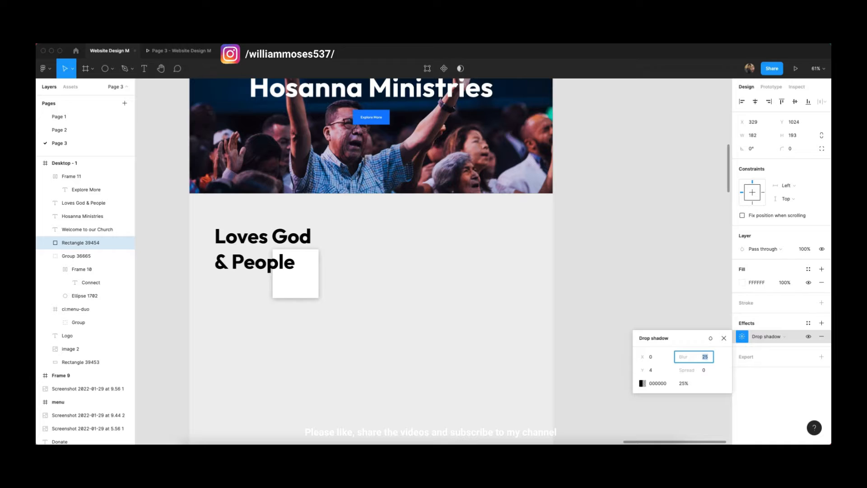
click(662, 369)
key(shift+Up)
key(shift+Up)
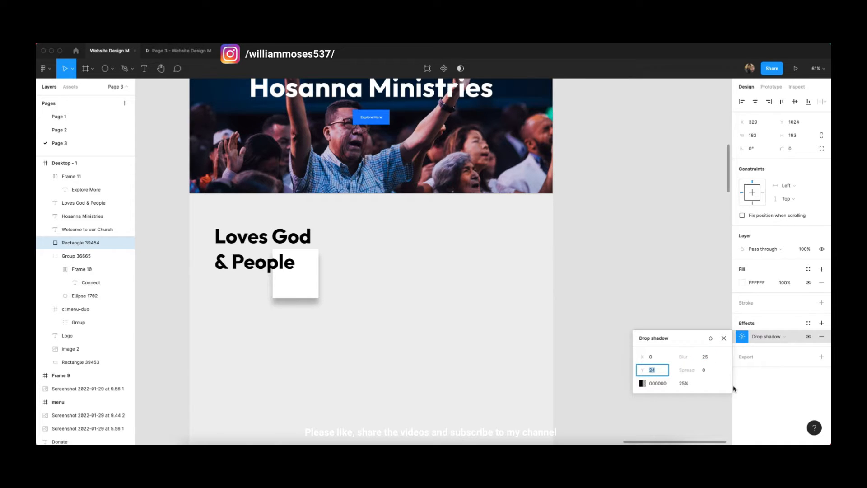
click(706, 357)
key(shift+Up)
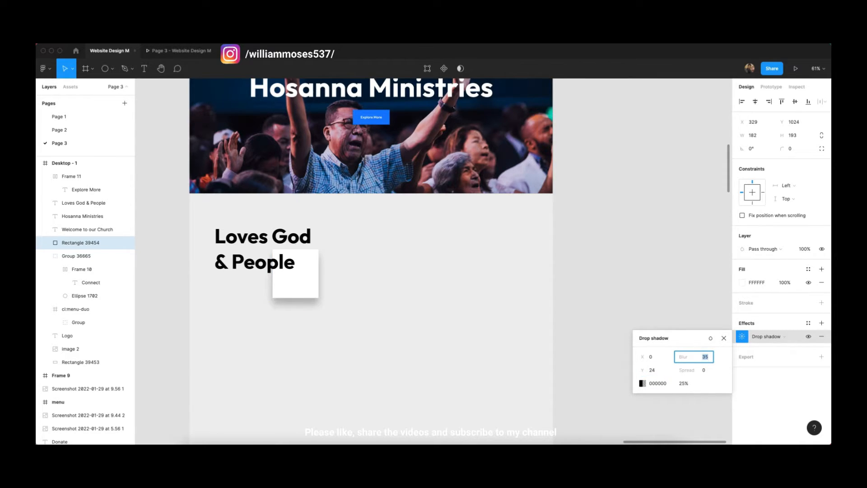
Step: Lower the drop shadow's opacity to 3%
click(681, 385)
key(shift+Up)
key(shift+Down)
key(shift+Down)
key(shift+Down)
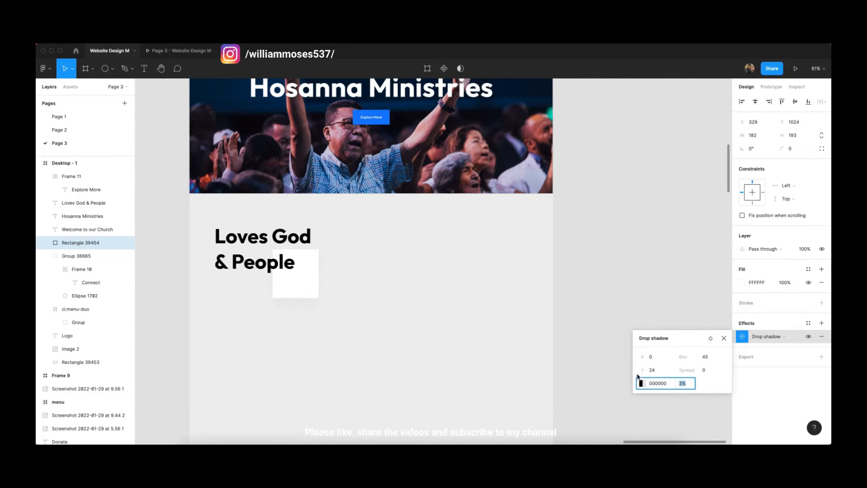
click(441, 315)
Step: Enlarge the white rectangle to 253 × 268 and place it at X 259, Y 1021 behind the heading
click(303, 294)
drag(310, 285, 283, 301)
click(371, 283)
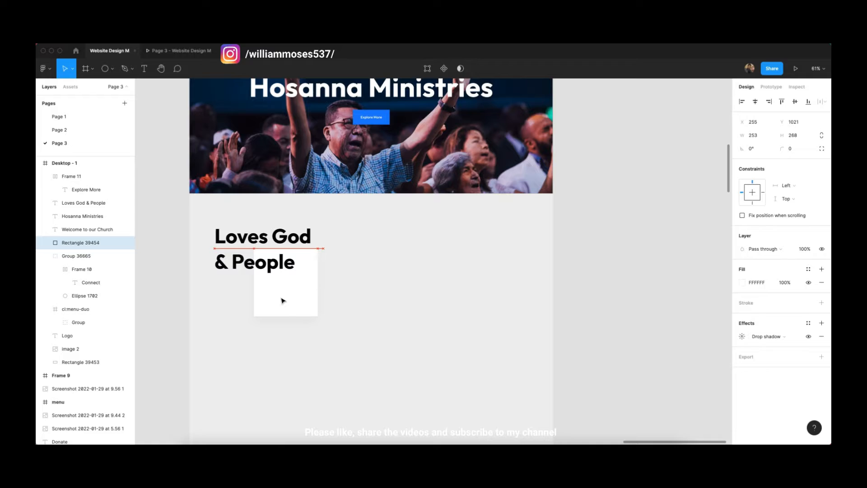
Step: Colour only the letters "ople" overlapping the rectangle in the Loves God & People heading white, FFFFFF
scroll(261, 263, up, 5)
double_click(260, 262)
drag(252, 262, 445, 282)
click(742, 373)
drag(682, 326, 606, 198)
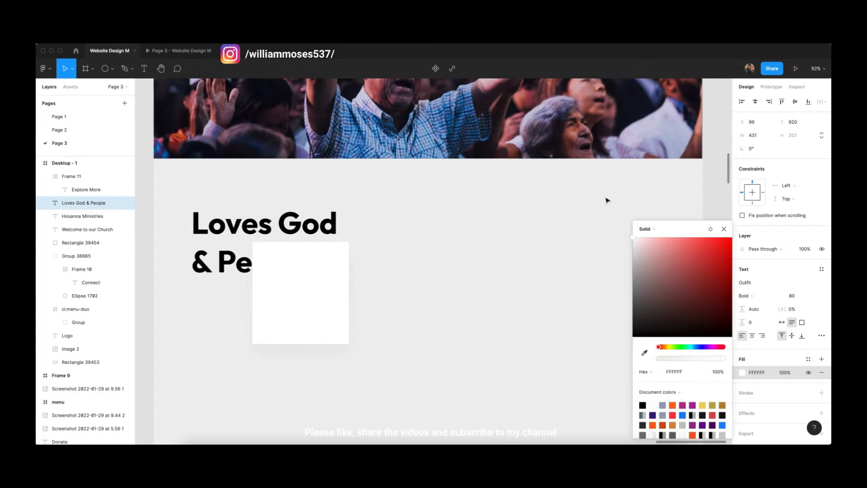
click(723, 229)
click(380, 324)
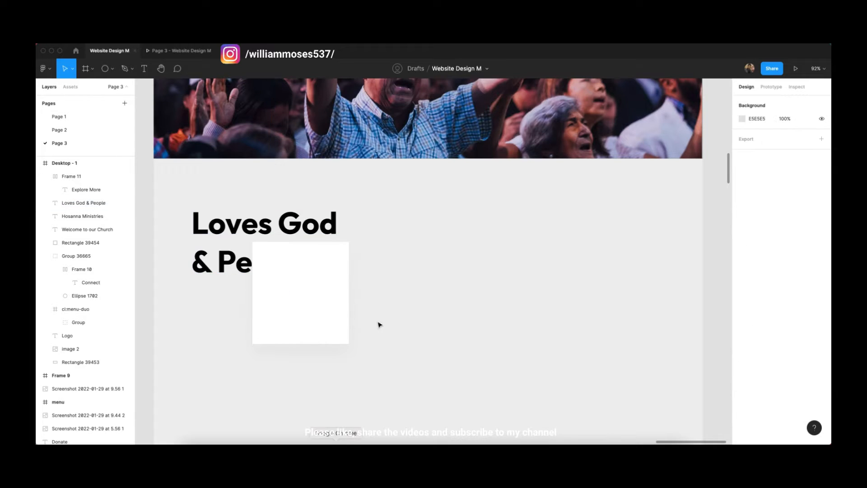
Step: Switch to Pexels in the browser, open the photo of two people hugging in a crowd, and copy the image
click(336, 444)
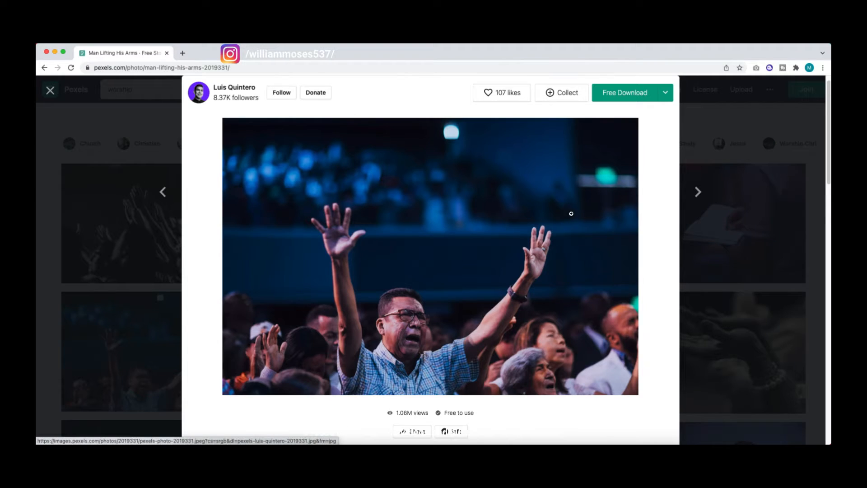
scroll(572, 213, down, 9)
click(438, 154)
right_click(427, 209)
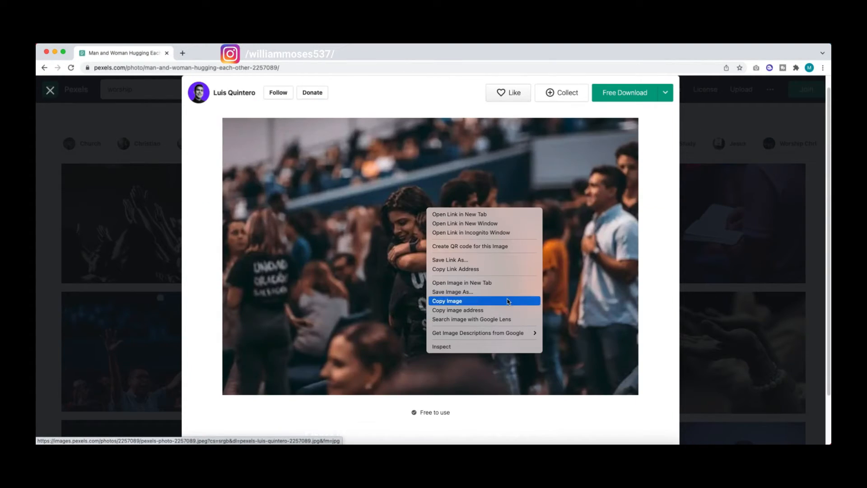
click(451, 301)
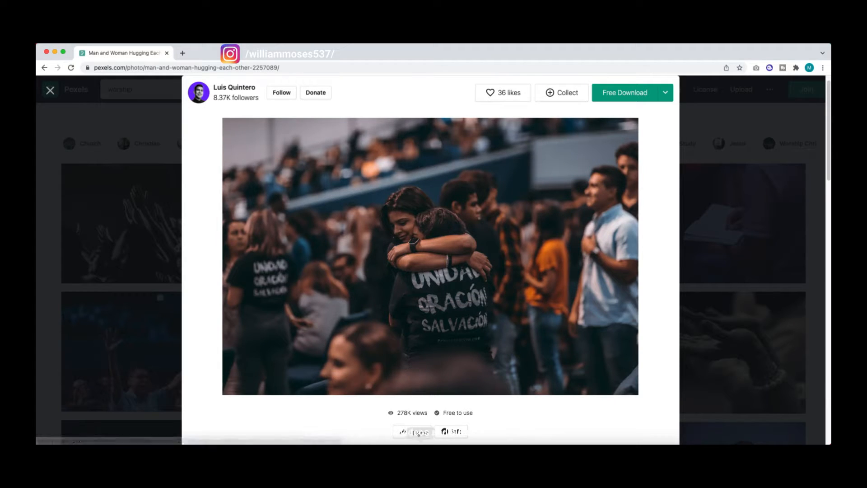
Step: Return to Figma and fill the white rectangle behind the heading with the copied hugging photo
click(420, 444)
click(323, 271)
click(312, 310)
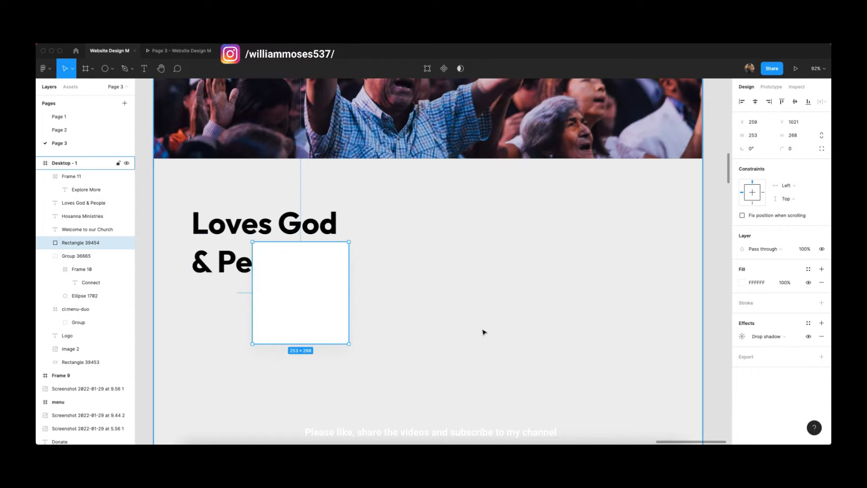
key(super+v)
key(super+x)
click(376, 297)
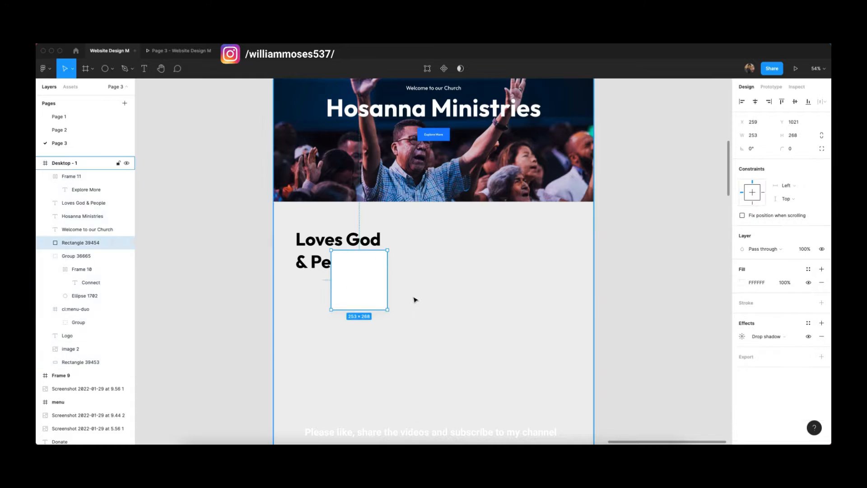
key(super+alt+v)
click(539, 277)
scroll(451, 261, up, 1)
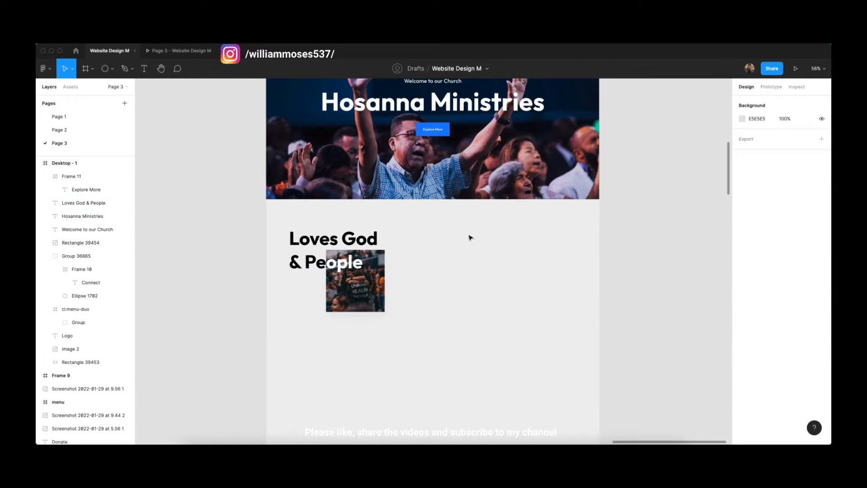
scroll(494, 278, left, 5)
scroll(381, 289, right, 4)
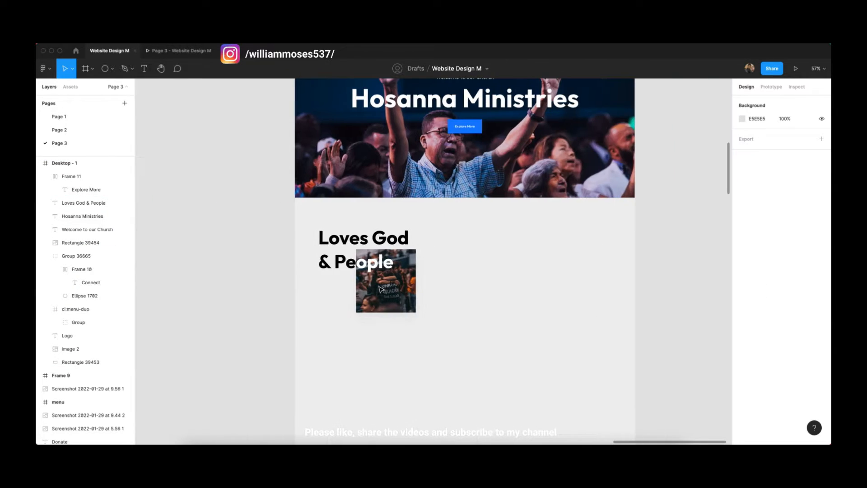
scroll(497, 299, right, 5)
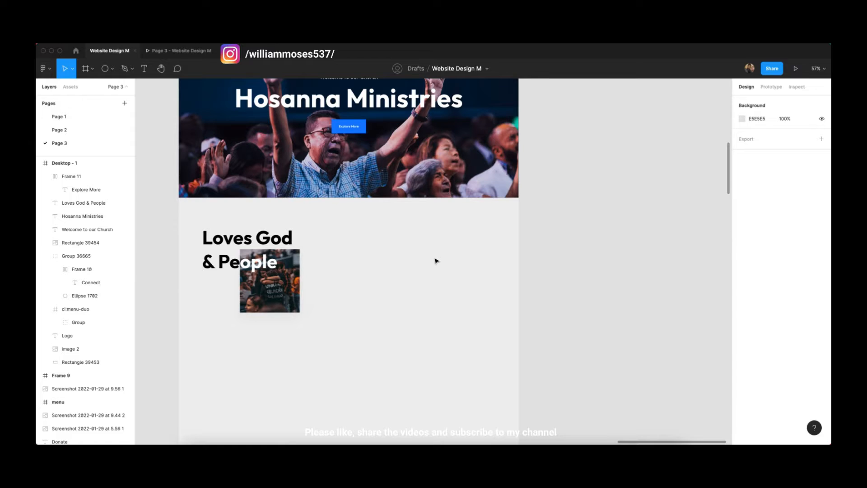
scroll(436, 258, left, 10)
scroll(435, 256, right, 8)
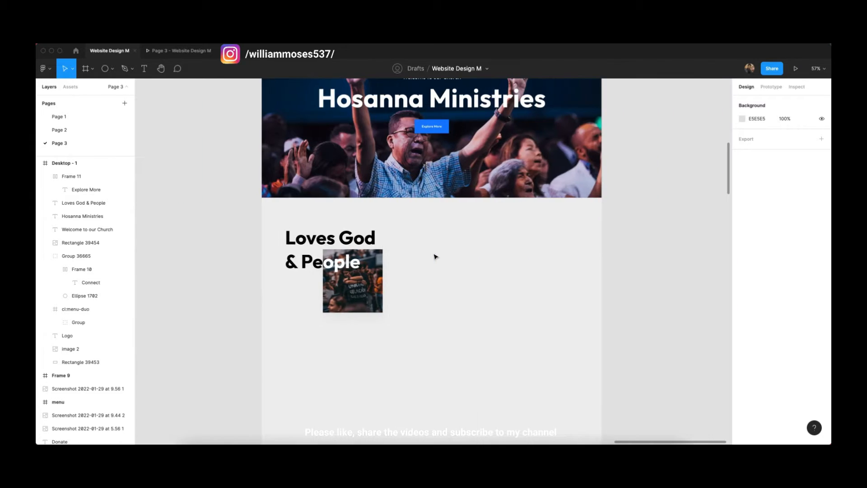
scroll(436, 256, left, 3)
Step: Duplicate the hero's Welcome to our Church text to X 752, Y 1125 beside the photo and make the copy black, 000000
scroll(616, 255, up, 5)
click(480, 195)
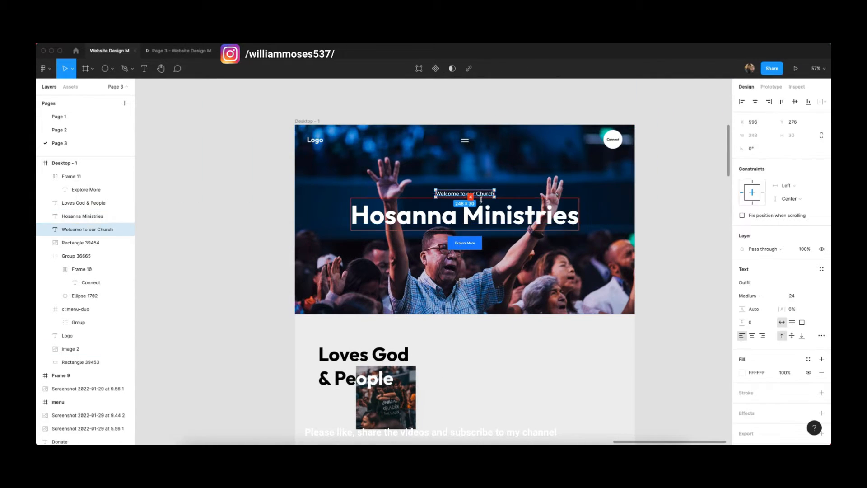
drag(488, 194, 524, 298)
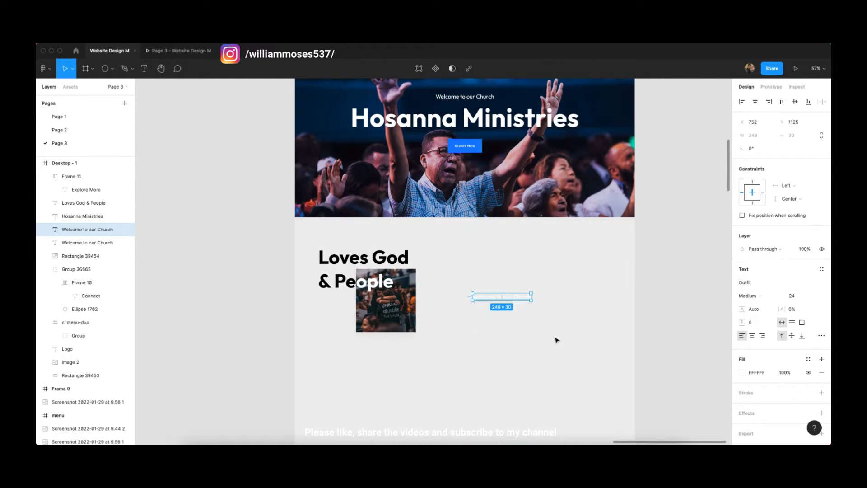
scroll(557, 340, left, 2)
click(743, 373)
drag(662, 302, 542, 337)
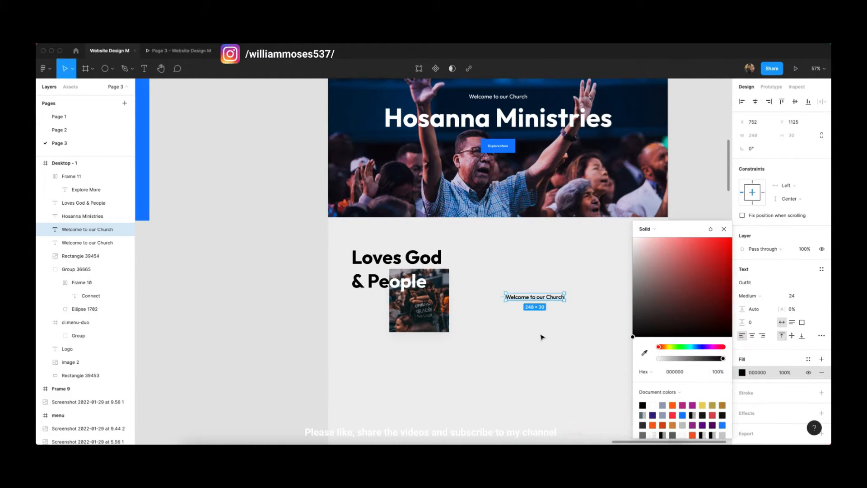
Step: Try the Regular font weight on the duplicated Welcome to our Church text
scroll(542, 337, right, 3)
click(766, 300)
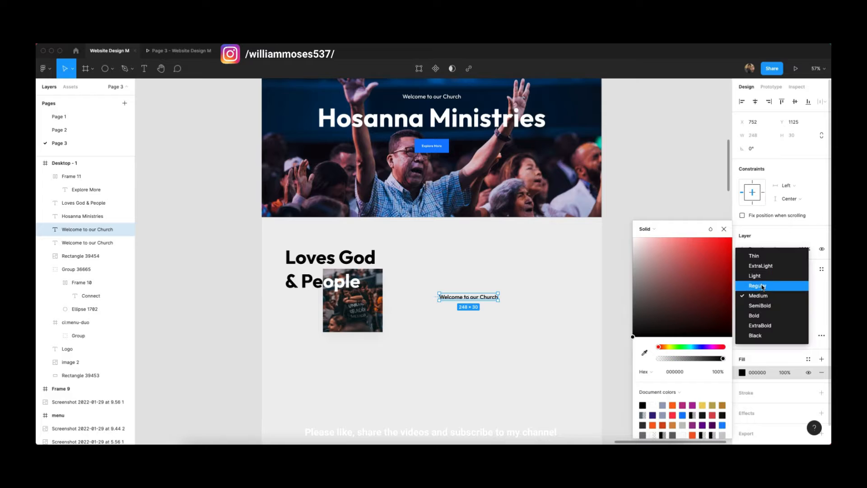
click(762, 286)
key(super+z)
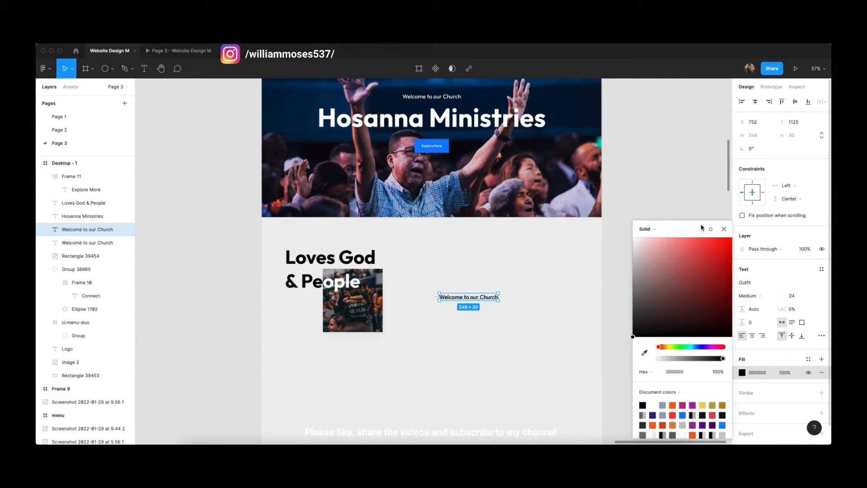
Step: Set the duplicated Welcome to our Church text's font size to 26
click(724, 229)
key(Up)
key(Up)
key(Up)
key(Up)
key(Up)
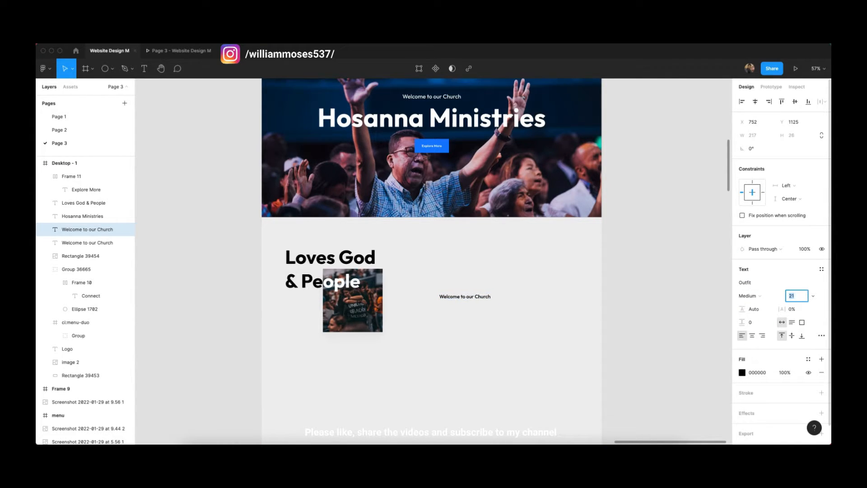
key(Down)
key(Down)
key(Down)
click(523, 283)
click(488, 298)
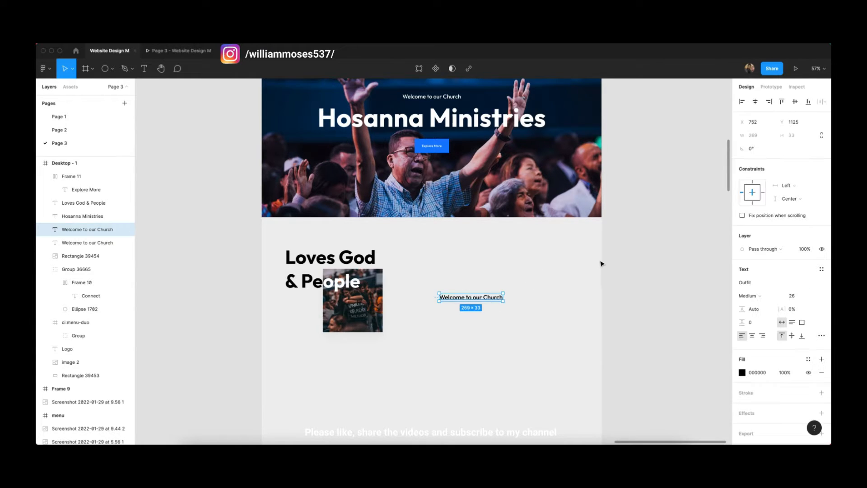
Step: Replace the black Welcome to our Church copy beside the photo with short Lorem Ipsum text using the Content Reel plugin
scroll(604, 264, right, 2)
scroll(604, 264, right, 2)
click(604, 245)
right_click(606, 230)
mouse_move(641, 292)
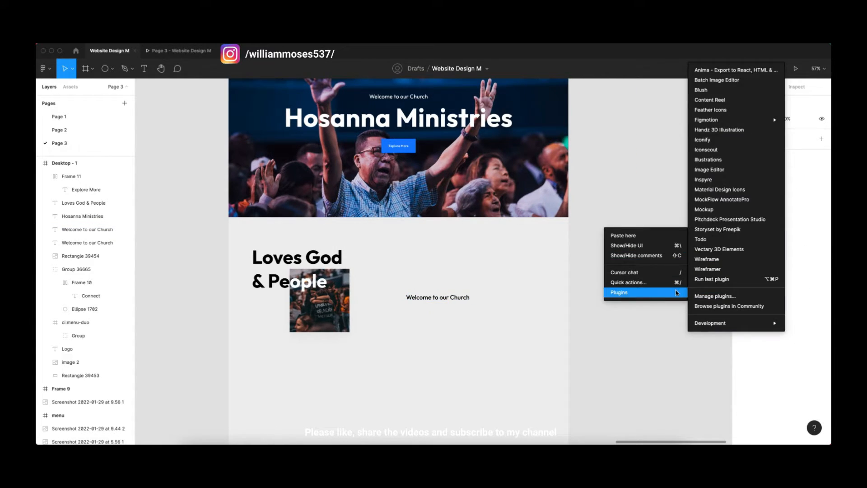
click(716, 100)
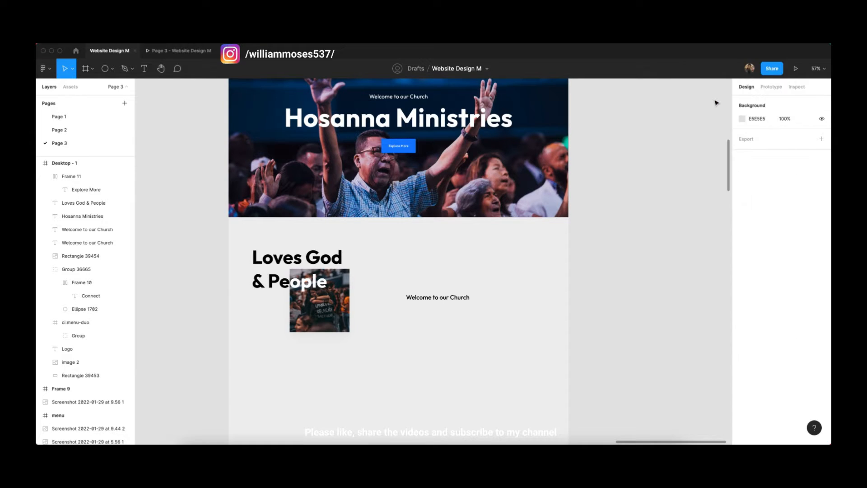
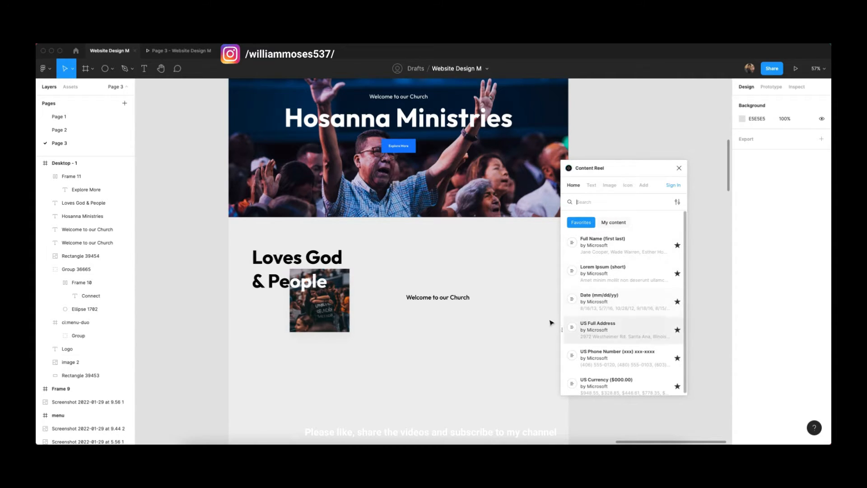
click(459, 301)
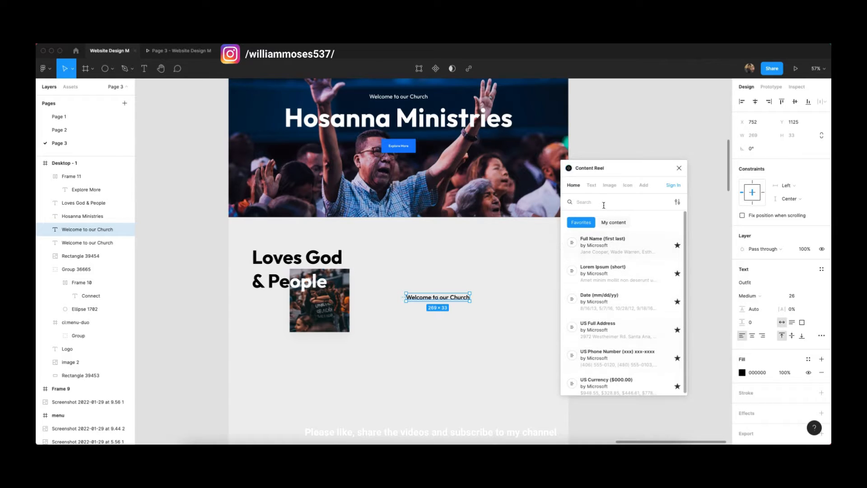
click(592, 185)
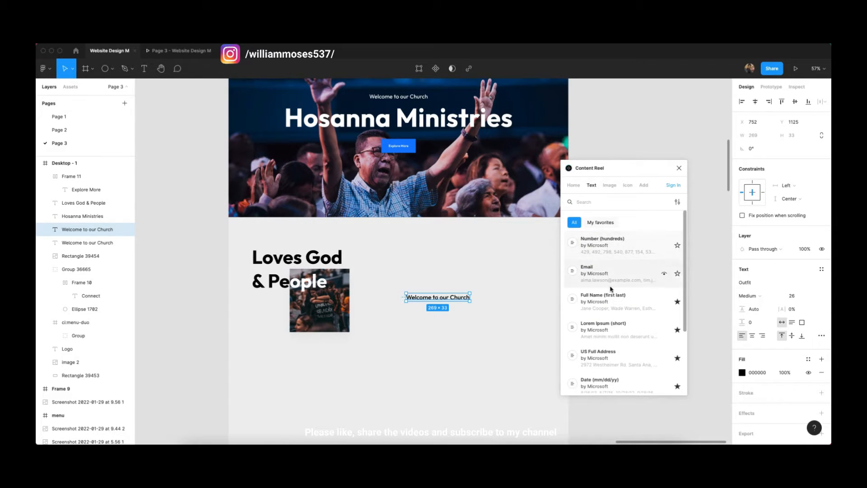
click(607, 330)
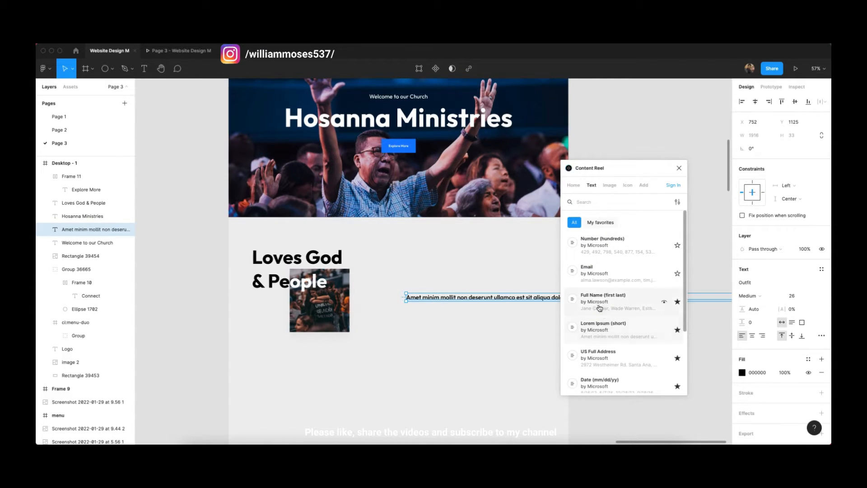
click(679, 168)
Step: Resize the placeholder text's box to 552 by 152 so the paragraph wraps within the page beside the photo
scroll(654, 302, right, 10)
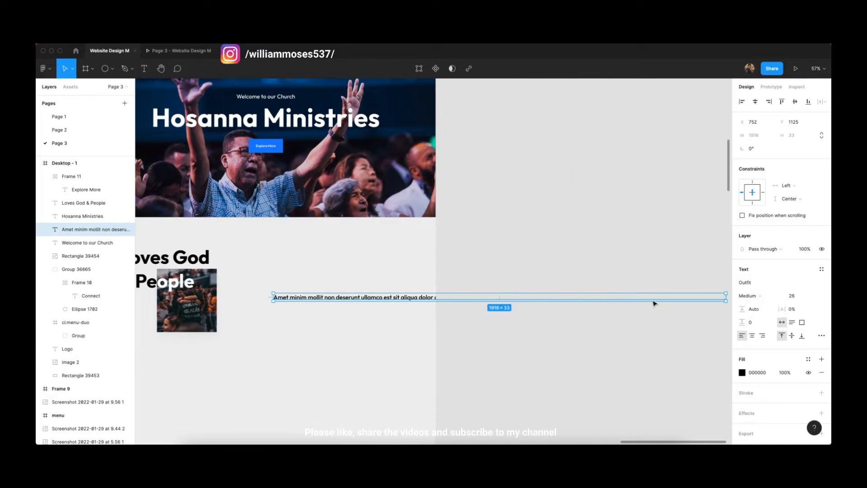
drag(645, 298, 387, 313)
scroll(361, 308, left, 3)
scroll(357, 320, left, 6)
scroll(345, 323, left, 2)
drag(457, 299, 459, 332)
click(623, 302)
scroll(587, 307, right, 2)
Step: Set the placeholder paragraph's line height to 39 and shift the block slightly beside the photo
click(519, 316)
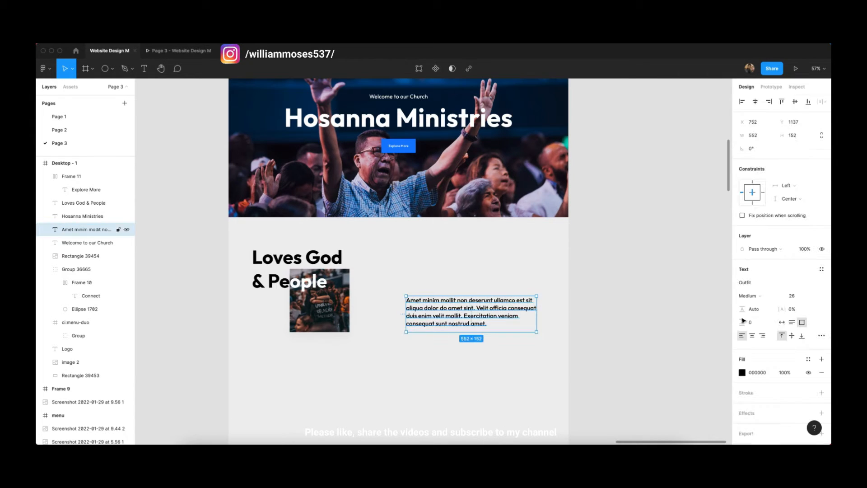
click(754, 308)
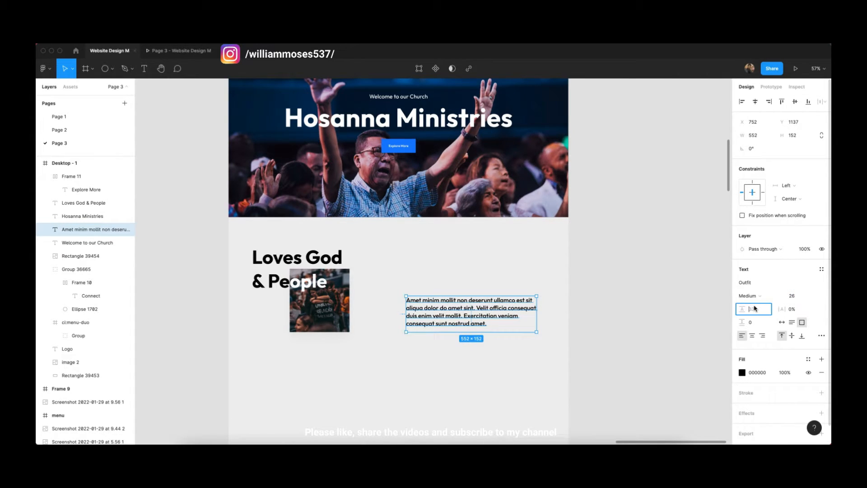
text(39)
key(Return)
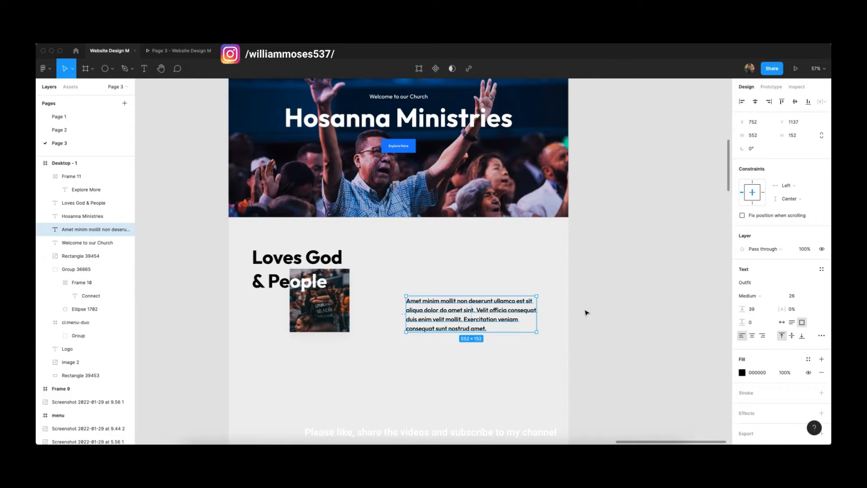
click(587, 313)
drag(469, 324, 464, 320)
click(619, 269)
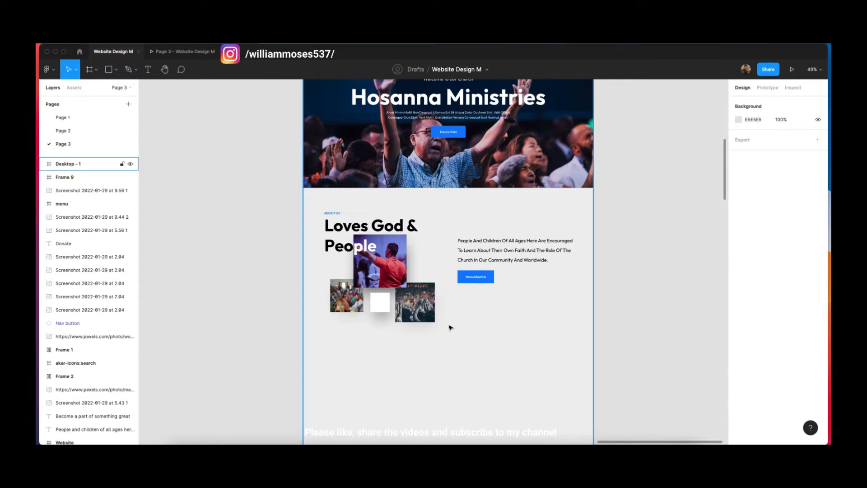
Step: Examine the Our Services section in the prototype preview and return to the design file
scroll(452, 325, up, 2)
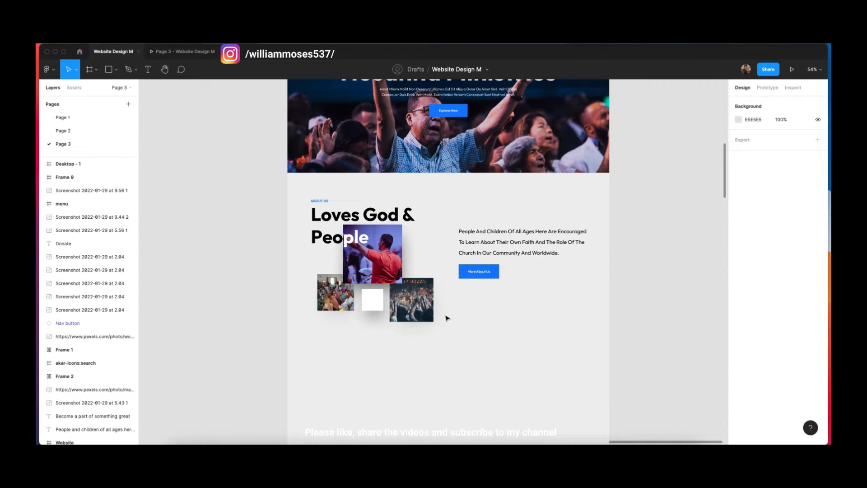
scroll(446, 317, up, 2)
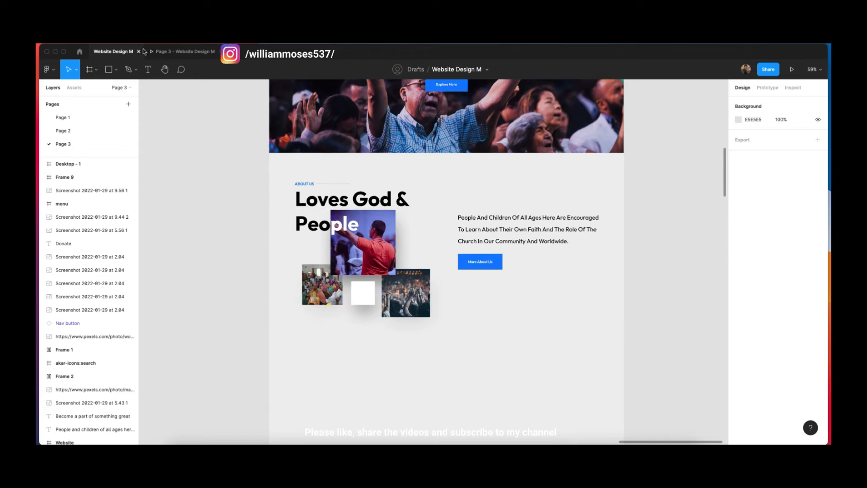
click(190, 52)
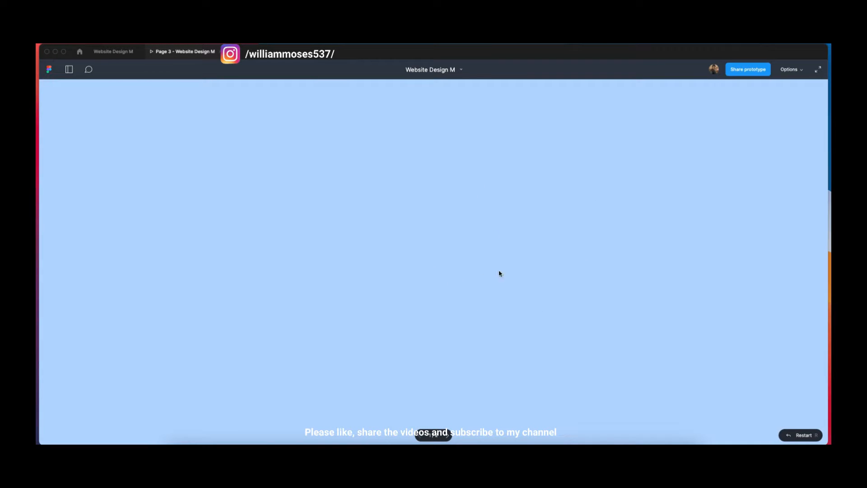
scroll(388, 355, down, 15)
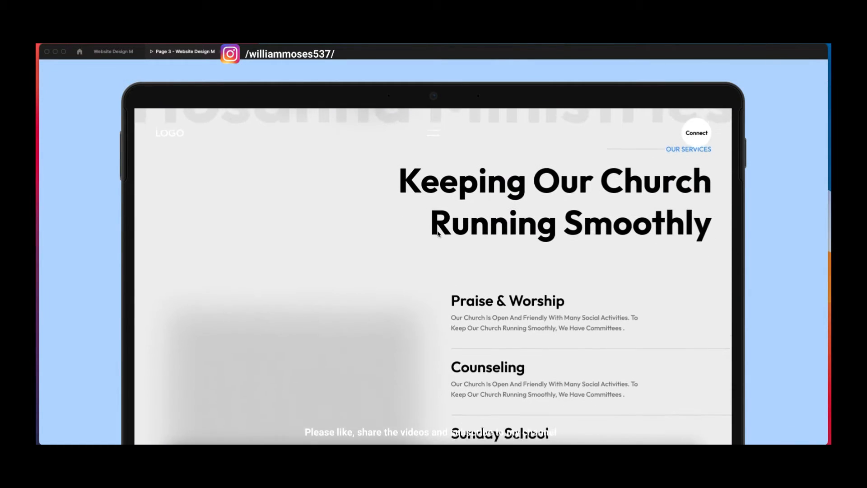
scroll(432, 316, up, 1)
click(113, 51)
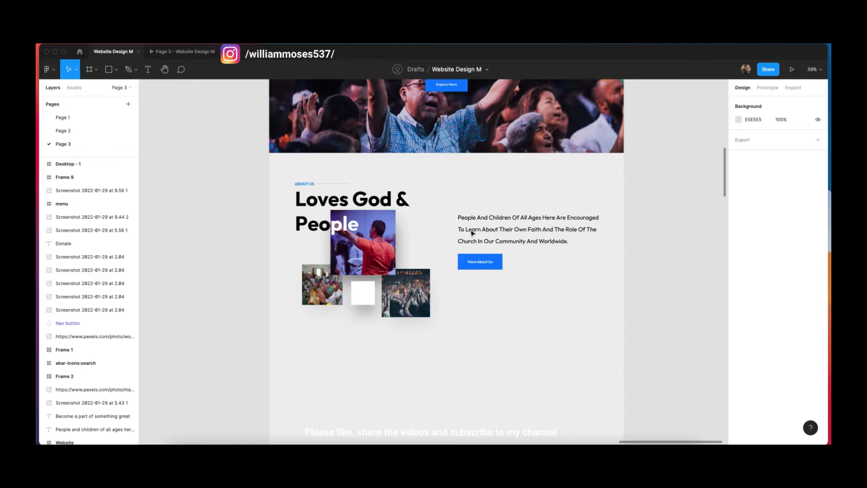
scroll(457, 300, down, 3)
scroll(453, 238, up, 3)
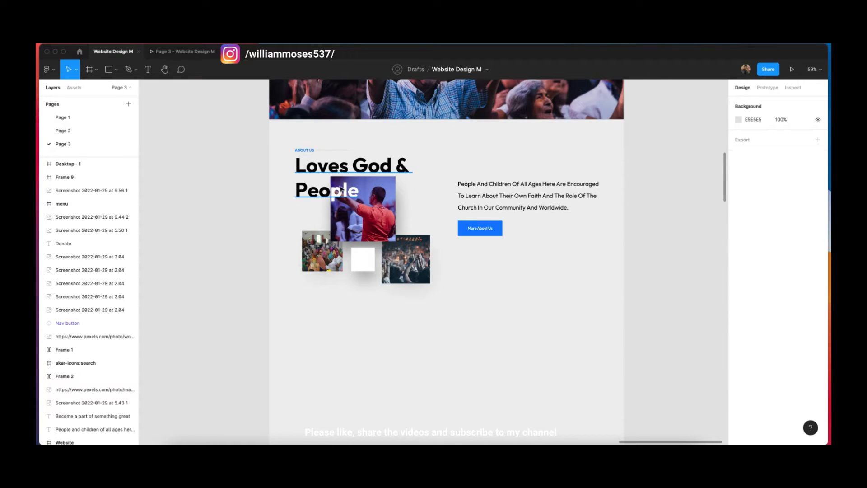
Step: Duplicate the ABOUT US label with its line to X 1077, Y 1608 below the About Us section
click(313, 151)
drag(313, 154, 553, 324)
click(662, 318)
scroll(562, 332, up, 1)
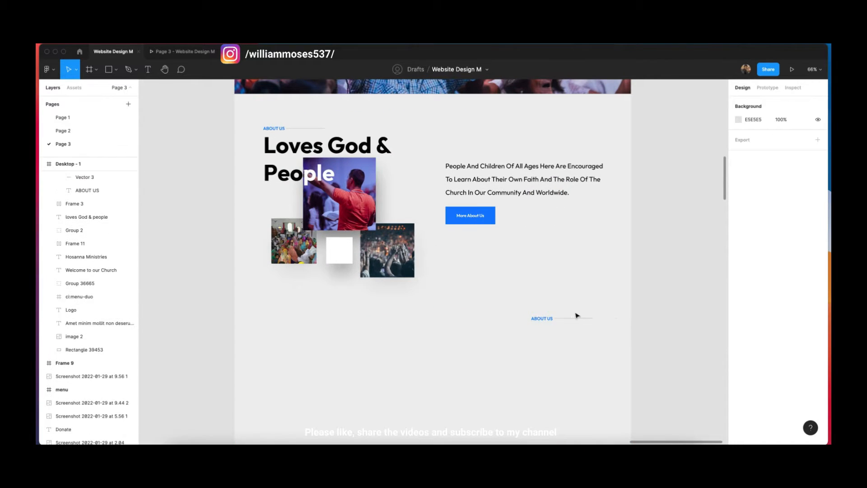
Step: Reorder the duplicated ABOUT US label so its text follows the line
click(553, 322)
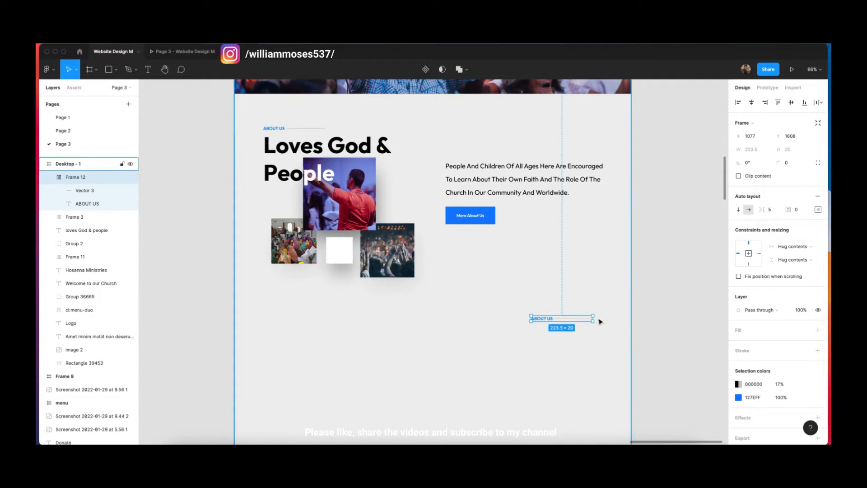
scroll(564, 319, up, 2)
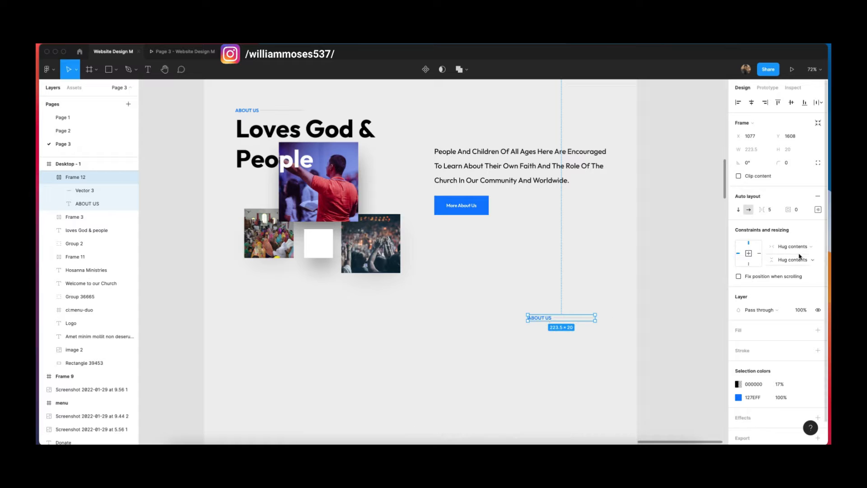
scroll(545, 320, up, 3)
double_click(534, 318)
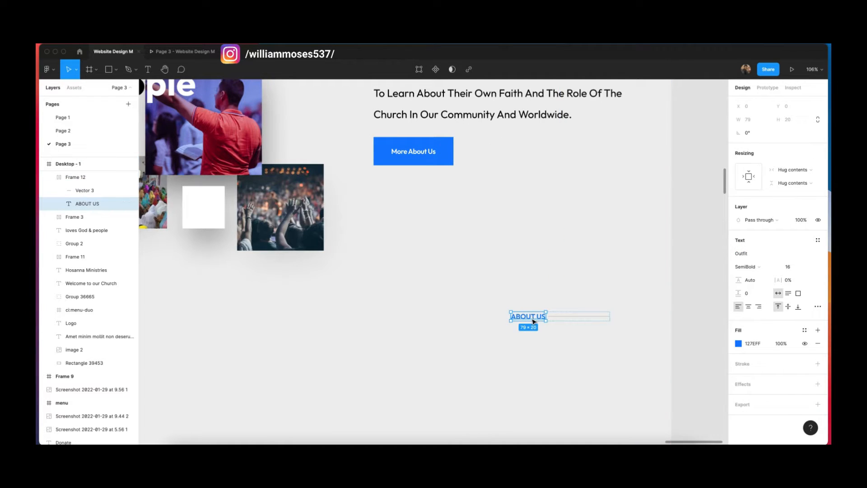
drag(560, 322, 587, 322)
click(661, 286)
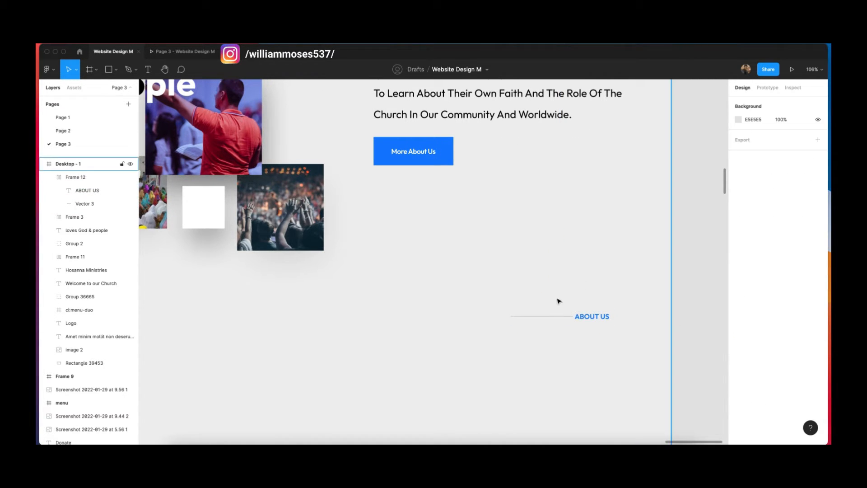
Step: Change the duplicated label's text to OUR SERVICES
scroll(561, 301, down, 5)
scroll(579, 312, up, 3)
double_click(585, 308)
double_click(585, 307)
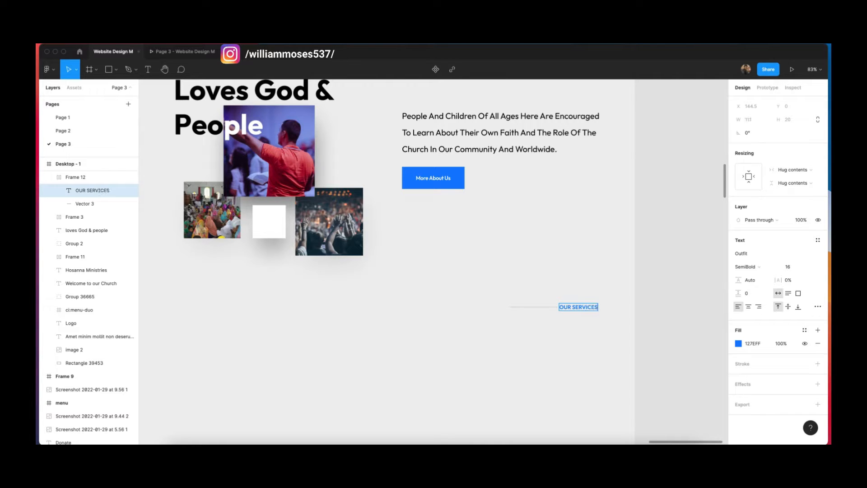
click(565, 246)
Step: Duplicate the Loves God & People heading to X 855, Y 1642 under the OUR SERVICES label and right-align its text
scroll(425, 271, up, 2)
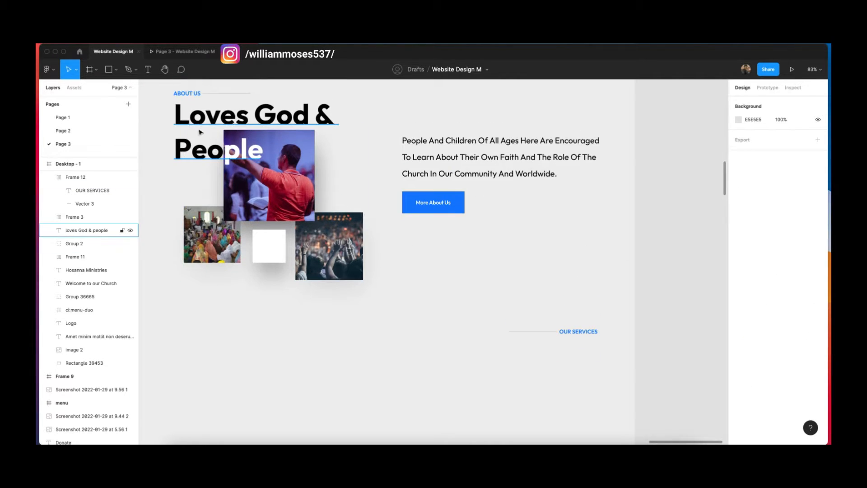
drag(209, 124, 532, 374)
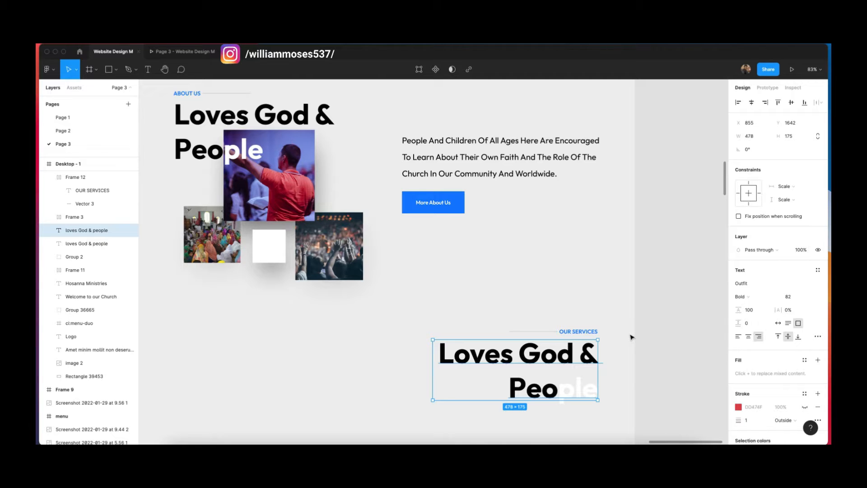
scroll(619, 314, down, 5)
scroll(561, 271, up, 3)
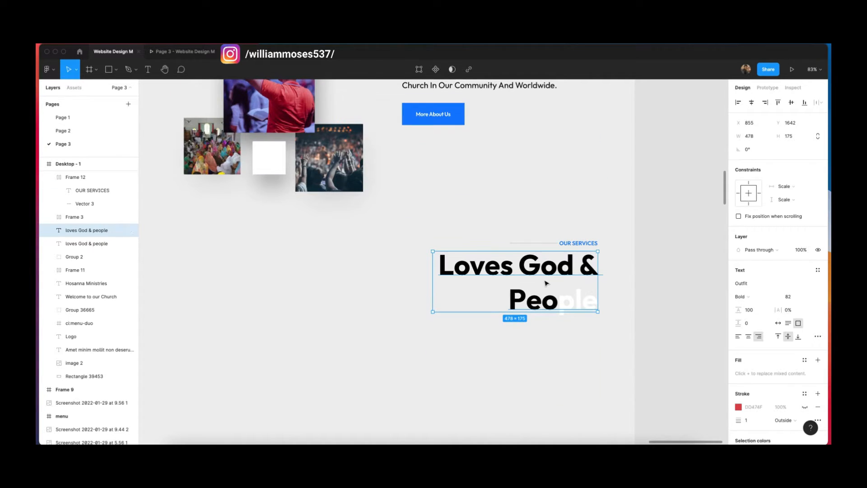
double_click(560, 274)
key(Escape)
Step: Show the page's 20-column layout grid and shift the OUR SERVICES label and heading copy right together, placing the heading at X 907
shift+click(580, 244)
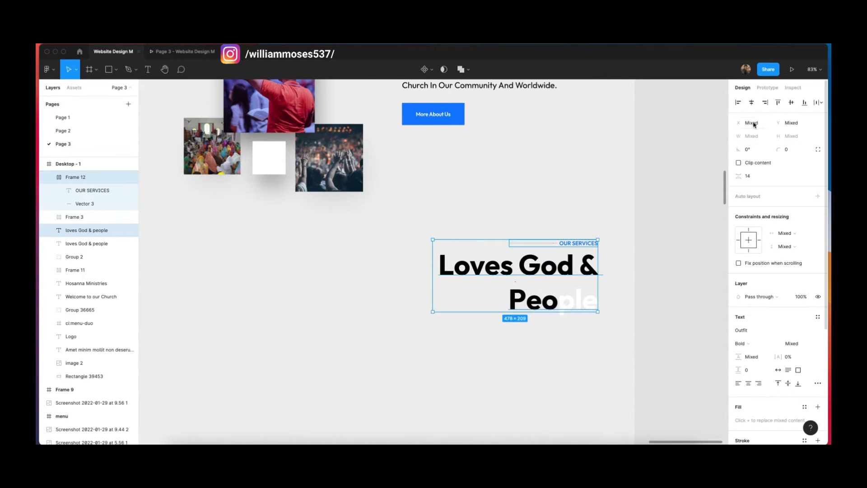
click(625, 206)
click(805, 230)
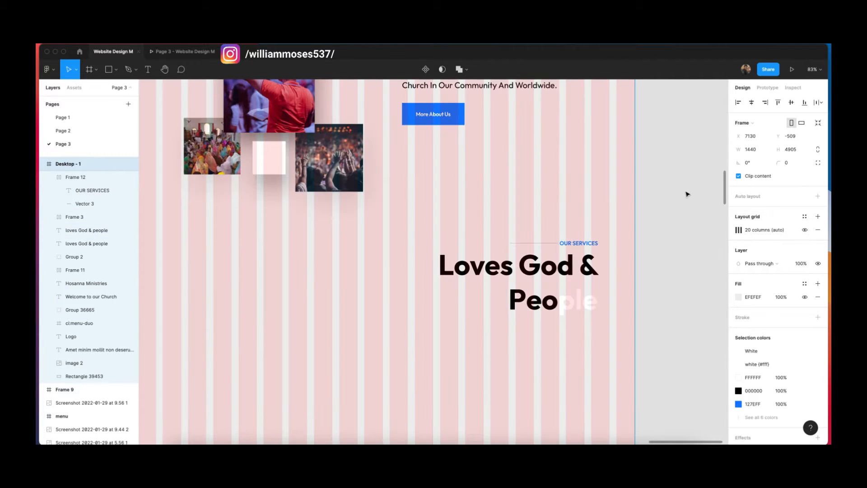
drag(693, 202, 527, 353)
key(shift+Right)
key(shift+Right)
key(shift+Right)
key(shift+Right)
key(shift+Right)
key(shift+Right)
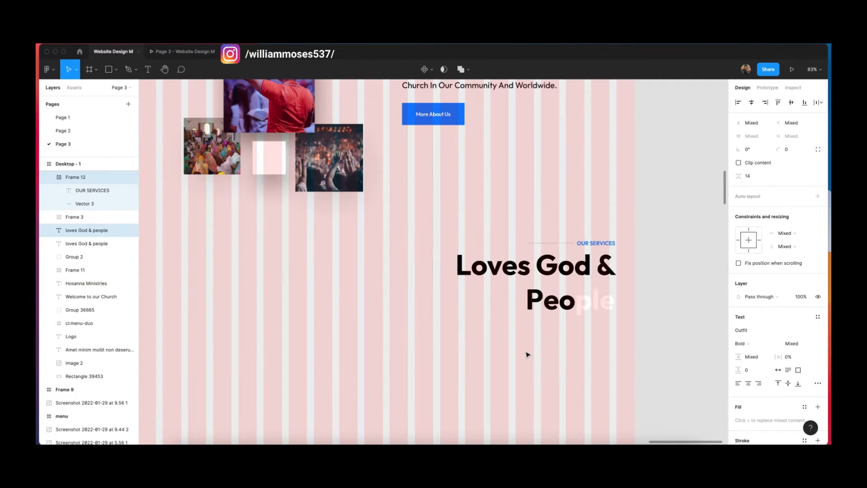
key(shift+Left)
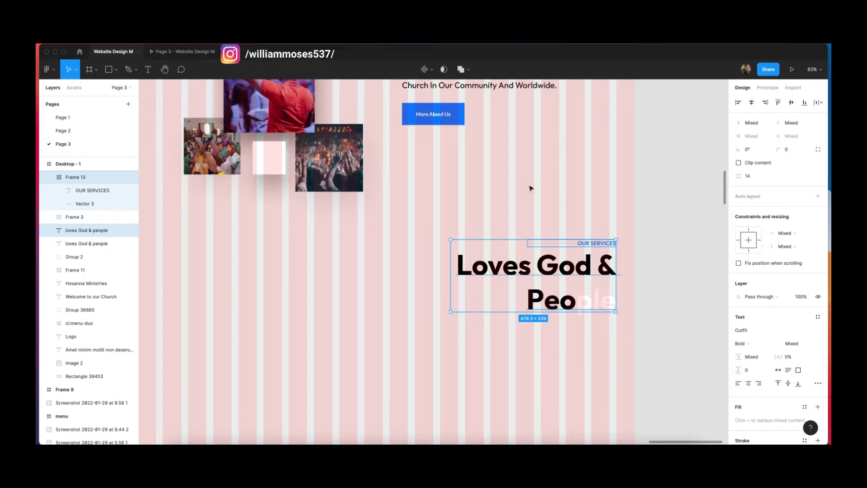
Step: Hide the page frame's layout grid
click(531, 188)
click(805, 231)
click(688, 223)
Step: Copy the Keeping Our Church Running Smoothly heading text from the finished design and return to the rebuilt page
click(537, 269)
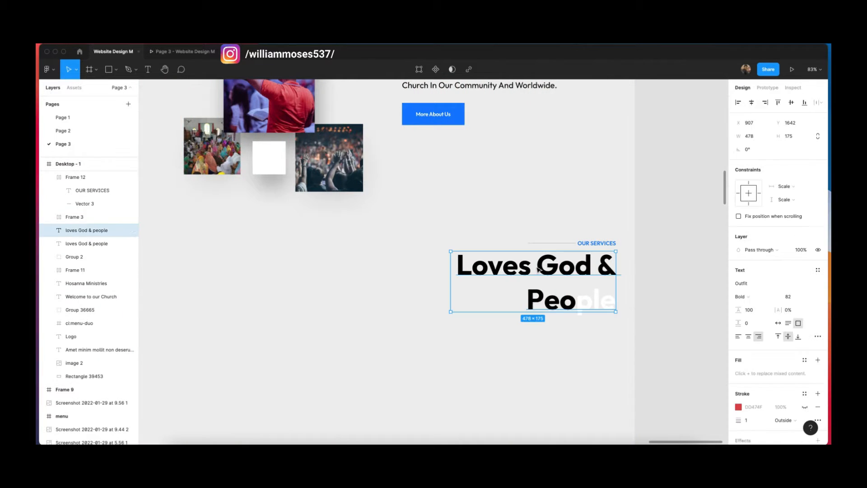
double_click(537, 268)
key(Escape)
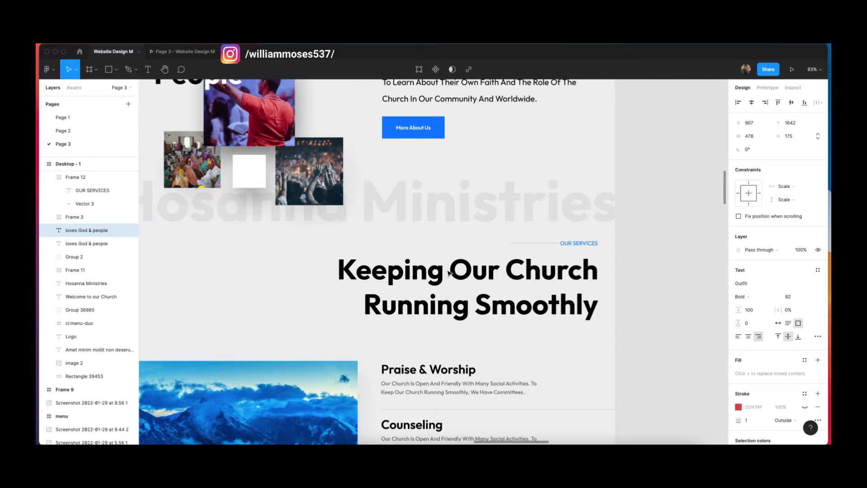
double_click(459, 296)
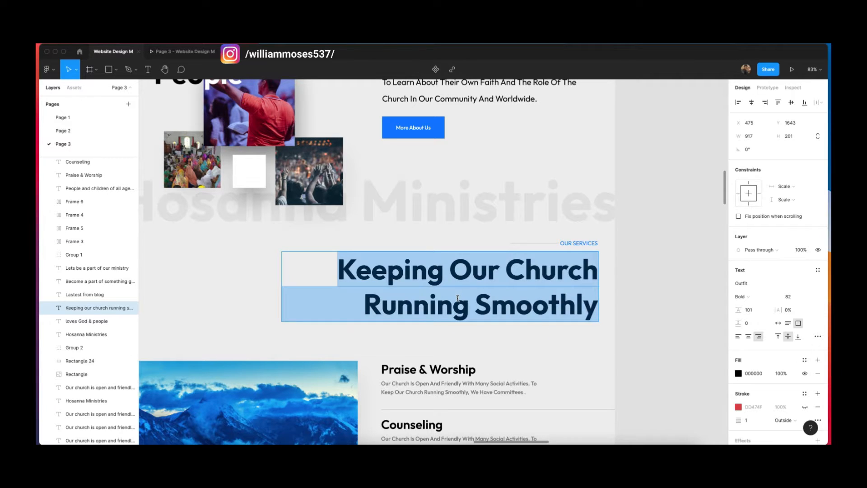
key(BackSpace)
key(super+z)
key(super+z)
key(super+z)
key(space)
drag(677, 271, 212, 268)
scroll(287, 292, right, 15)
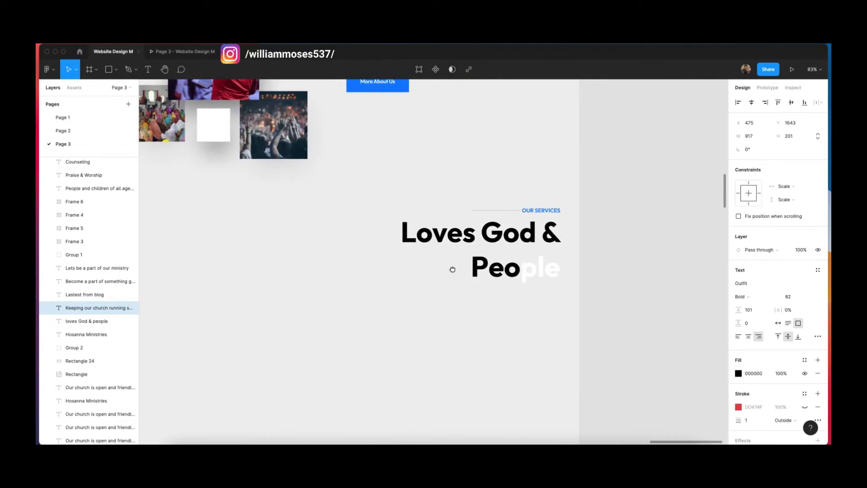
Step: Replace the heading text under OUR SERVICES with "Keeping our church running smoothly" and widen its box to 906 so it fits two lines
double_click(531, 267)
text(C)
text(Keeping our church running smoothly)
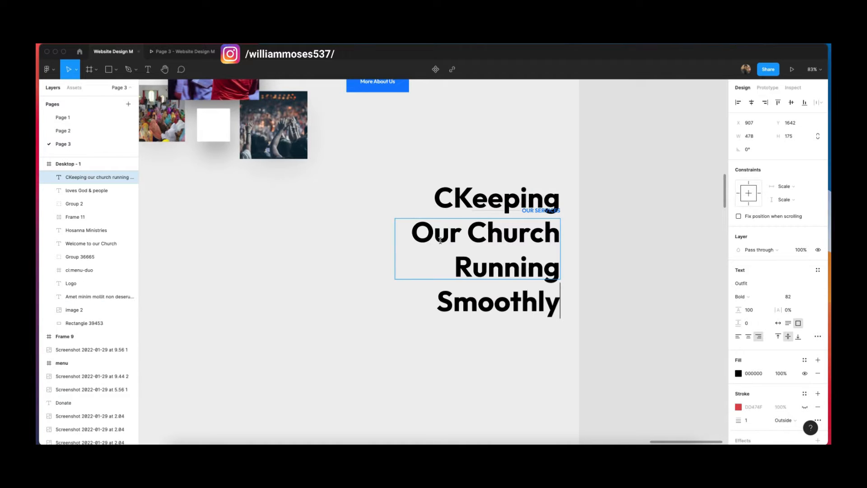
key(Escape)
drag(393, 265, 248, 265)
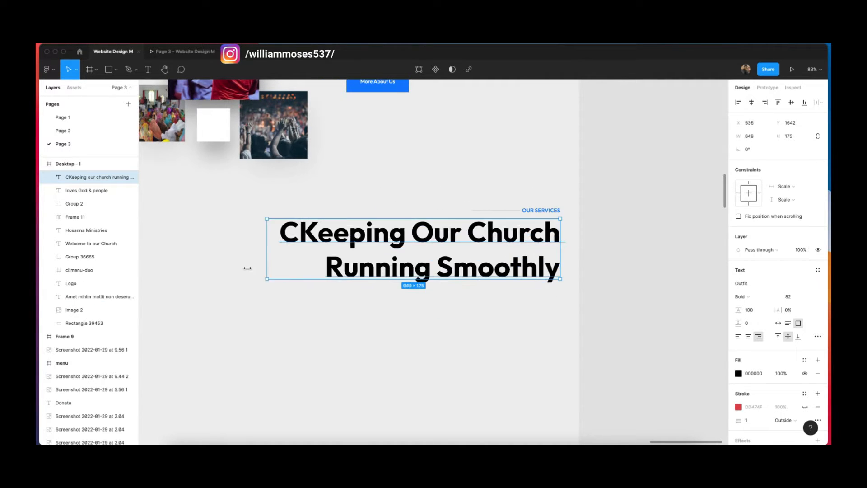
Step: Delete the stray C at the start of the Keeping Our Church Running Smoothly heading
double_click(317, 230)
click(290, 228)
key(shift+Left)
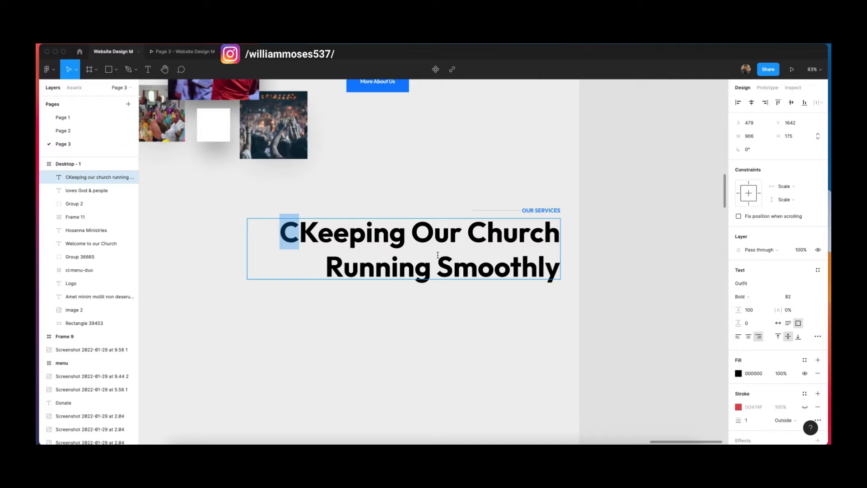
key(BackSpace)
key(Escape)
click(494, 298)
scroll(452, 307, left, 3)
scroll(411, 307, left, 5)
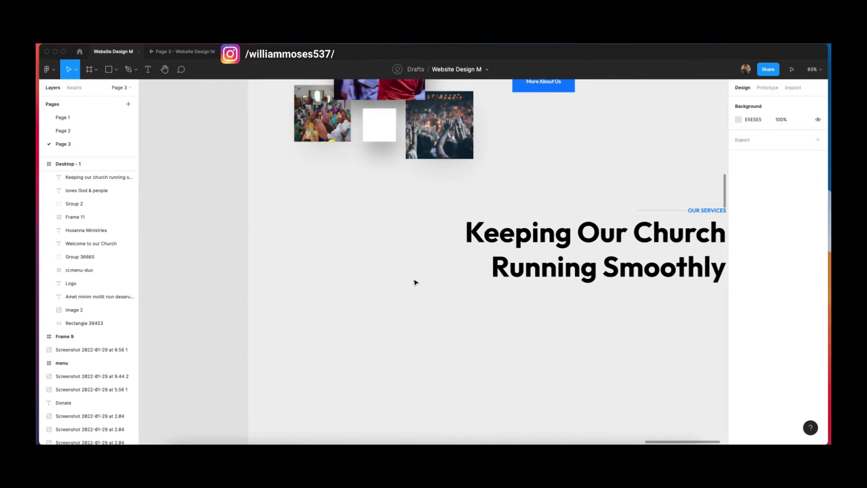
Step: Duplicate the About Us photo of the man in the red shirt and place the copy at X 101, Y 1942 in Our Services
drag(478, 338, 447, 250)
scroll(384, 275, up, 9)
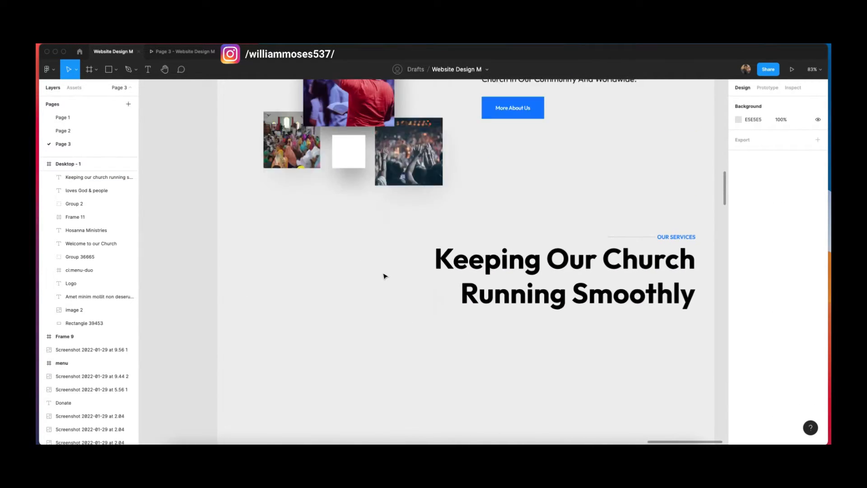
double_click(383, 273)
scroll(405, 295, down, 2)
scroll(405, 296, down, 1)
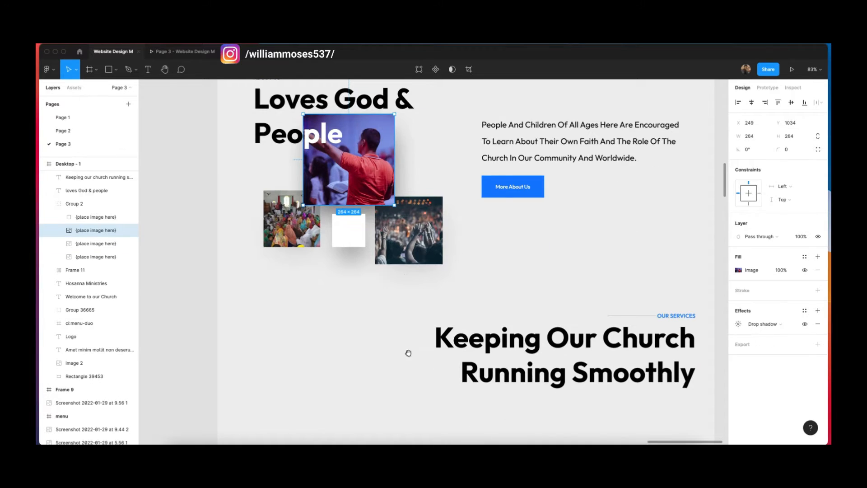
drag(409, 354, 373, 208)
key(super+v)
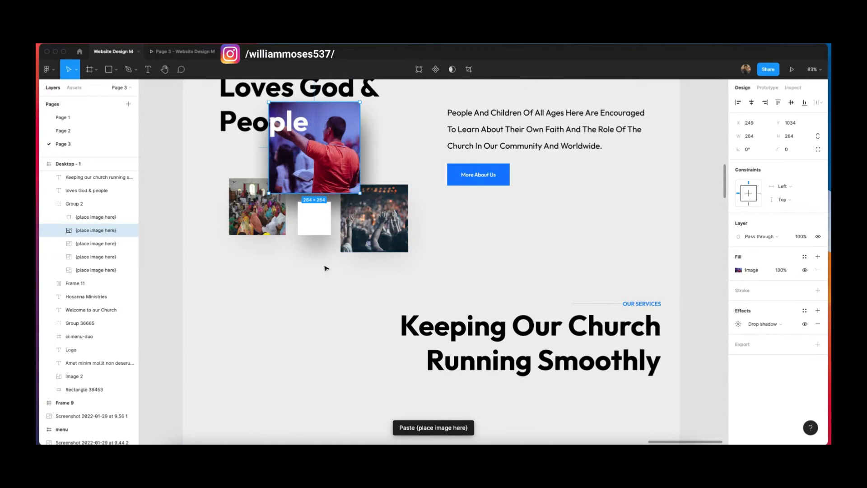
drag(322, 179, 277, 222)
scroll(333, 316, up, 4)
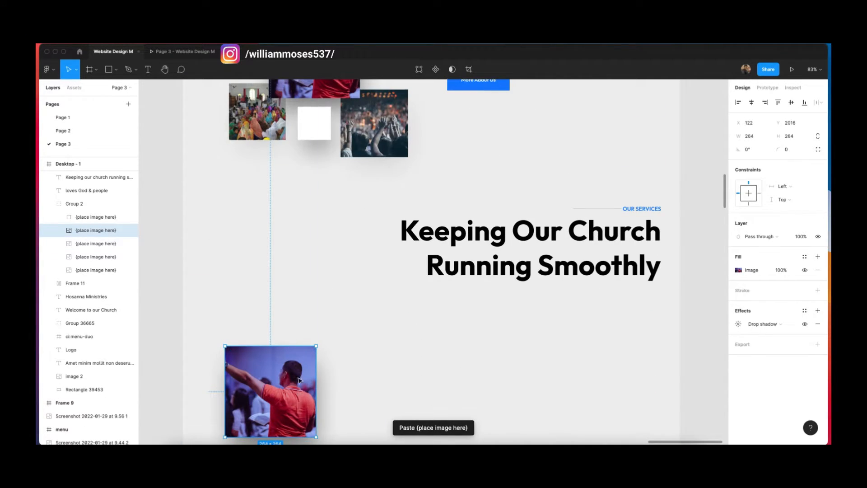
drag(299, 379, 297, 331)
scroll(300, 302, down, 4)
drag(274, 190, 269, 213)
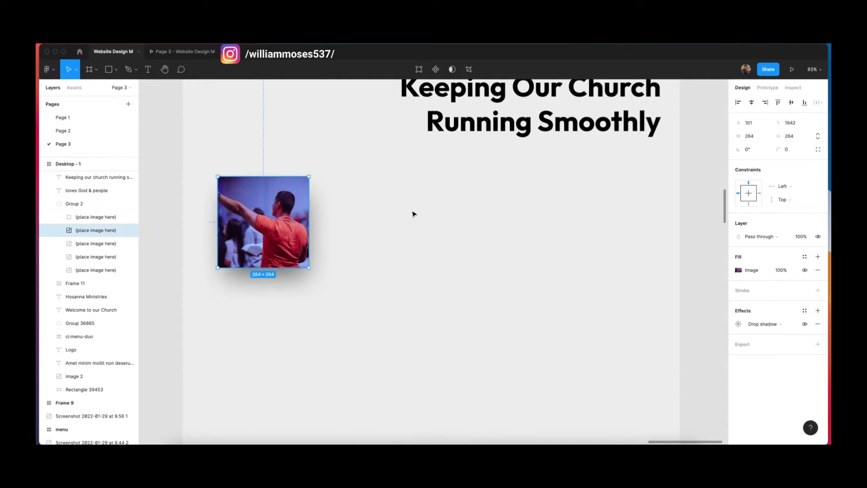
Step: Show the page's layout grid and enlarge the copied photo to span eight columns, with its left edge at about X 53
click(412, 214)
click(808, 231)
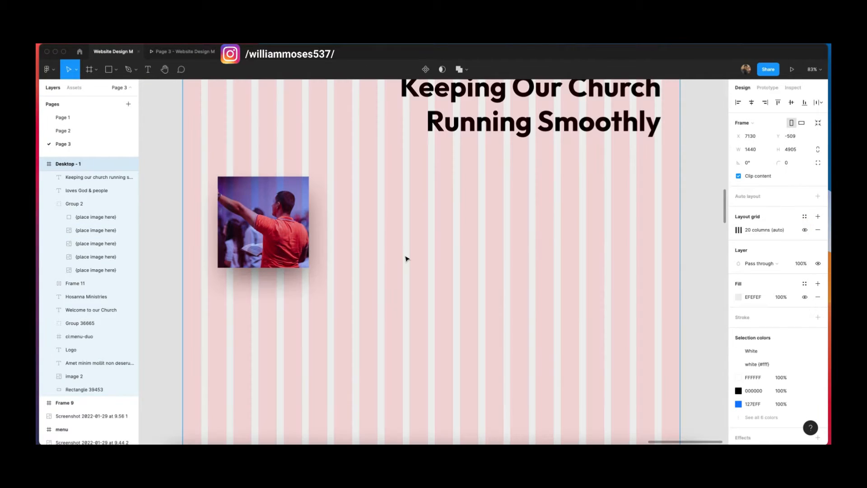
click(277, 242)
drag(277, 242, 404, 320)
Step: Ungroup the image group that holds the About Us pictures and the enlarged Our Services photo
click(484, 229)
click(389, 244)
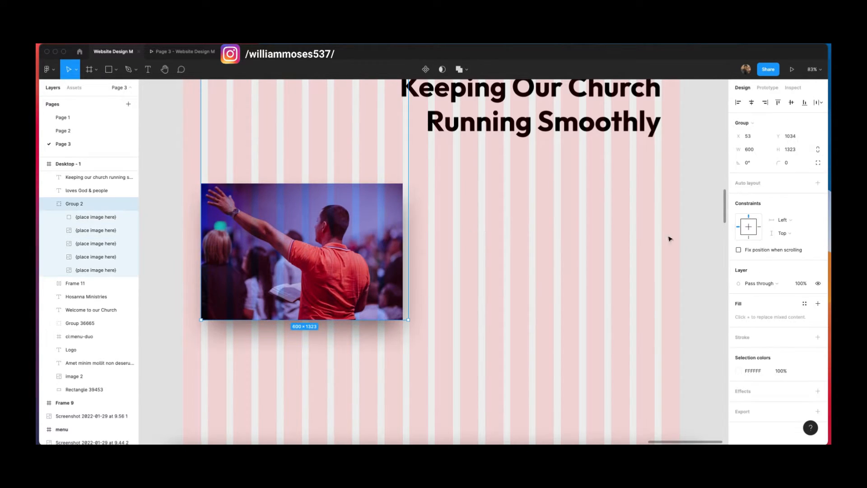
click(528, 242)
click(392, 247)
key(super+shift+g)
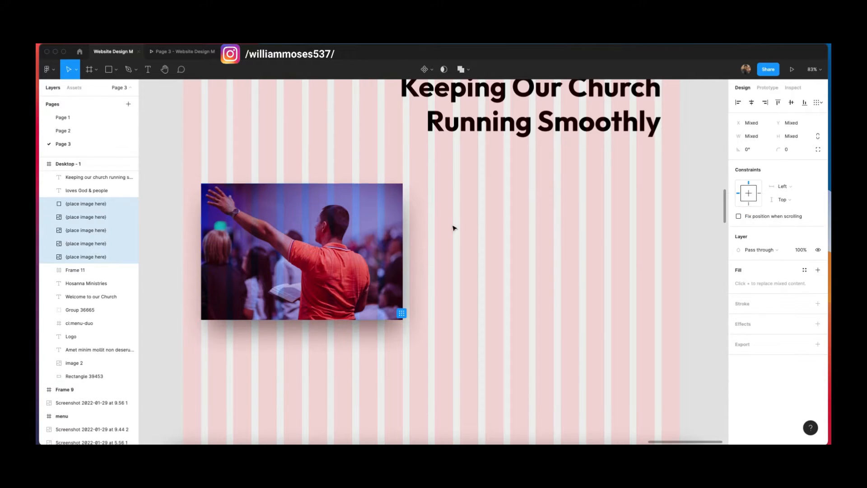
Step: Hide the 20-column layout grid on the Desktop - 1 frame and deselect the frame
click(483, 246)
click(479, 267)
click(805, 230)
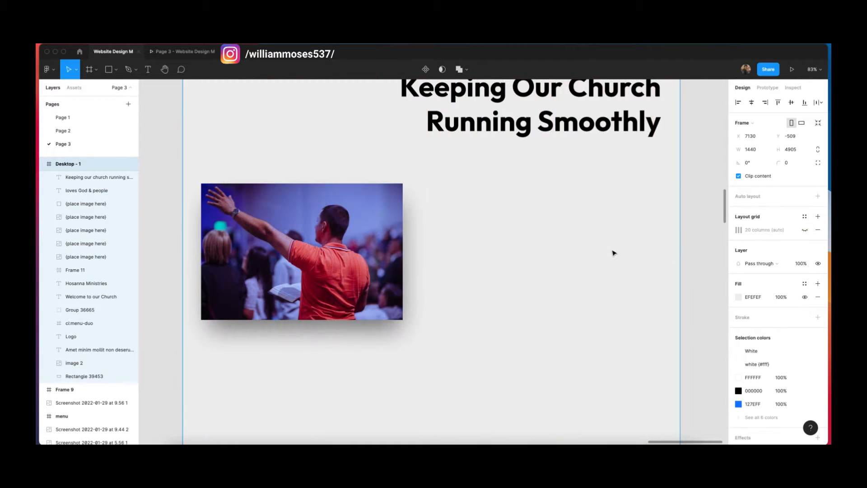
click(690, 264)
scroll(493, 204, up, 3)
scroll(508, 298, down, 4)
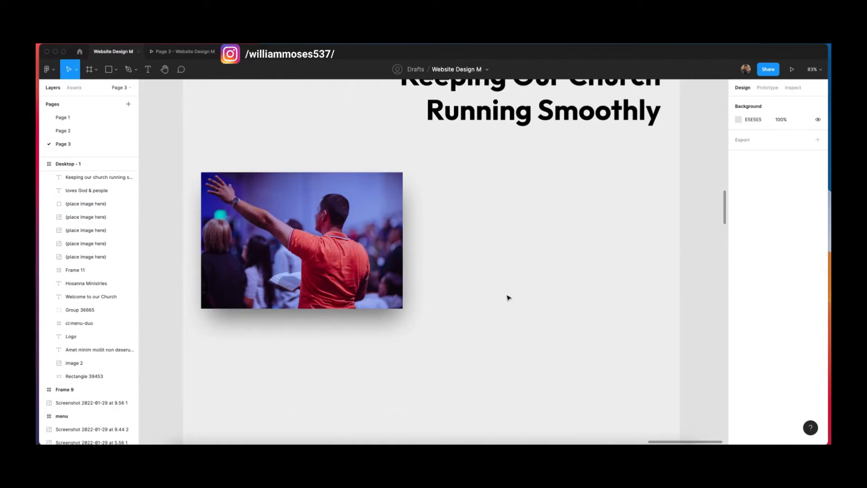
Step: Switch to the Pexels page in the browser, look through its similar photos, and return to the Man Lifting His Arms photo page
click(322, 442)
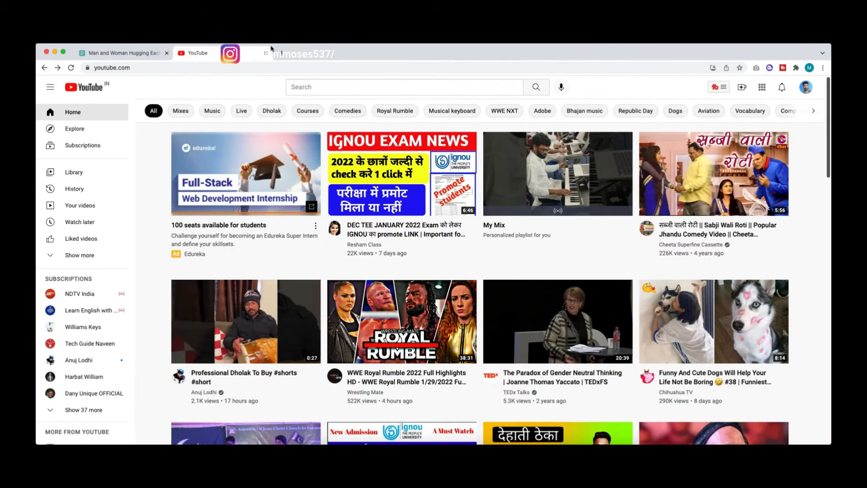
click(137, 53)
scroll(532, 244, down, 10)
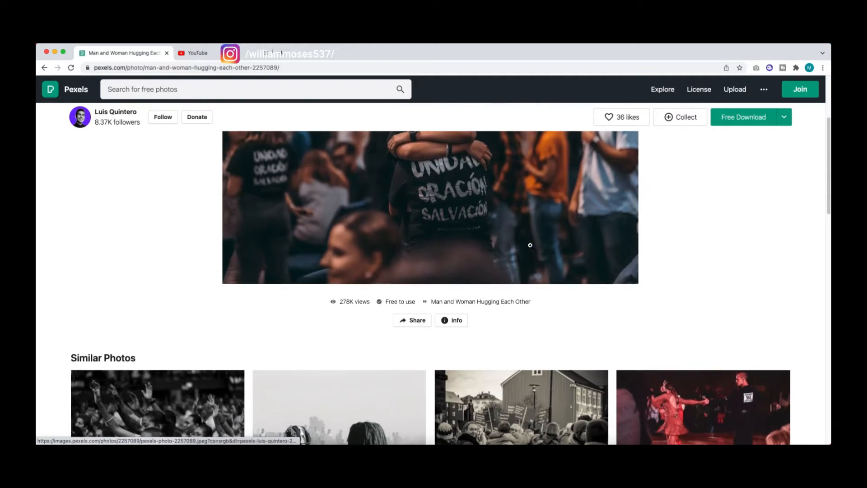
scroll(616, 271, down, 3)
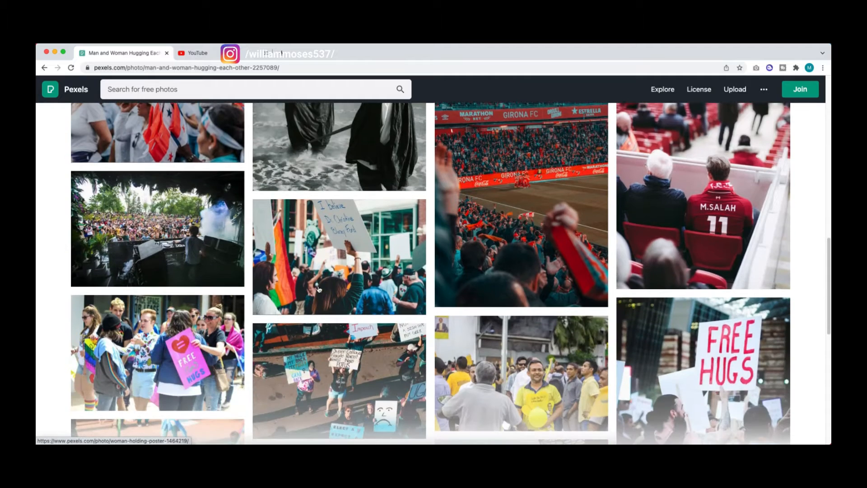
scroll(149, 333, up, 3)
scroll(149, 333, up, 15)
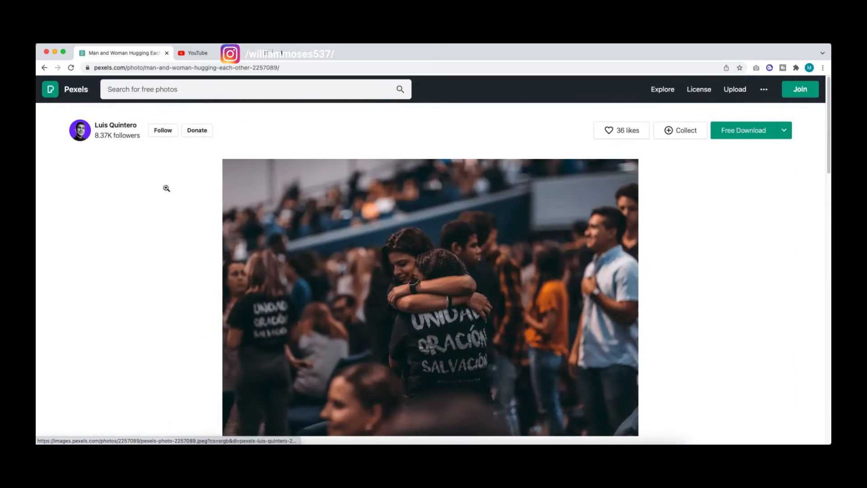
click(45, 69)
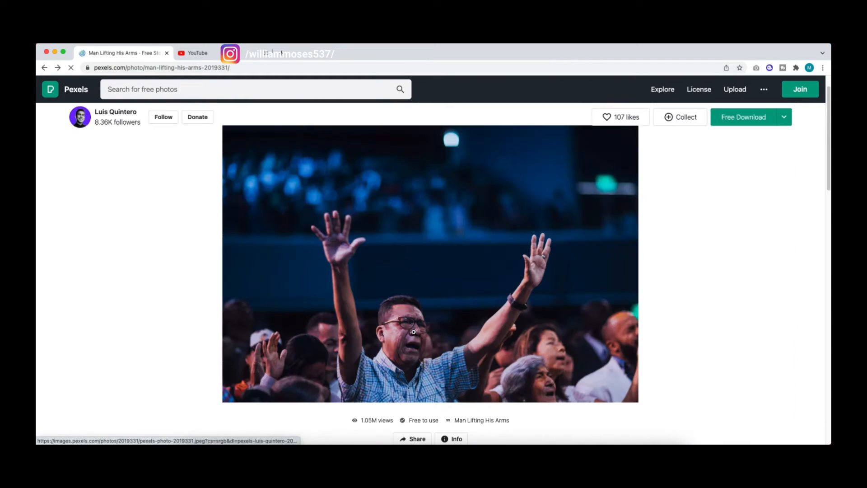
Step: Open the People Raising Hands photo from the similar photos and copy the image
scroll(409, 330, down, 5)
scroll(408, 313, down, 6)
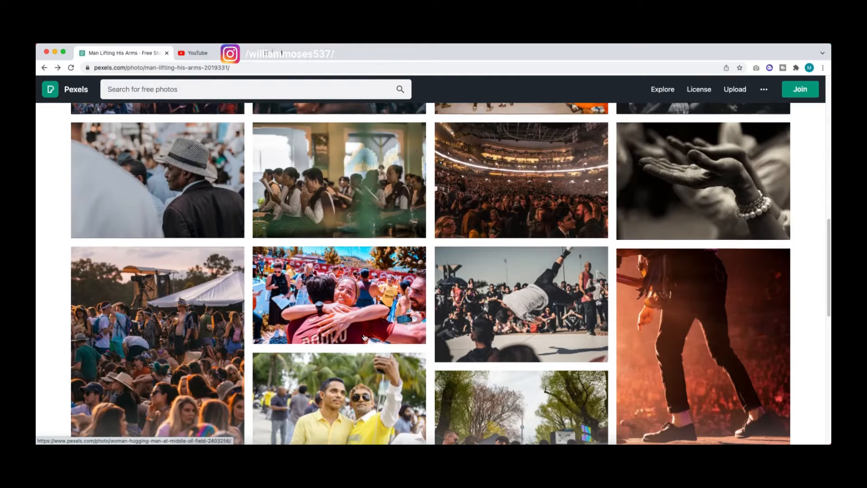
scroll(179, 297, up, 5)
click(179, 296)
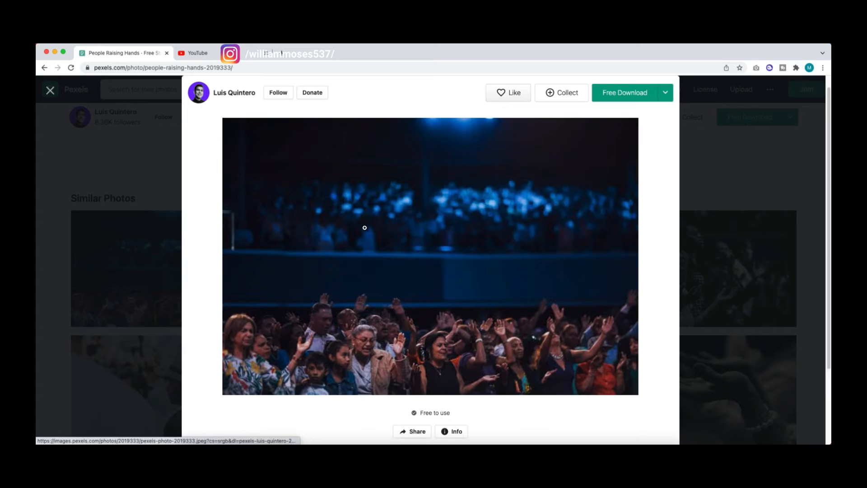
right_click(364, 226)
click(425, 318)
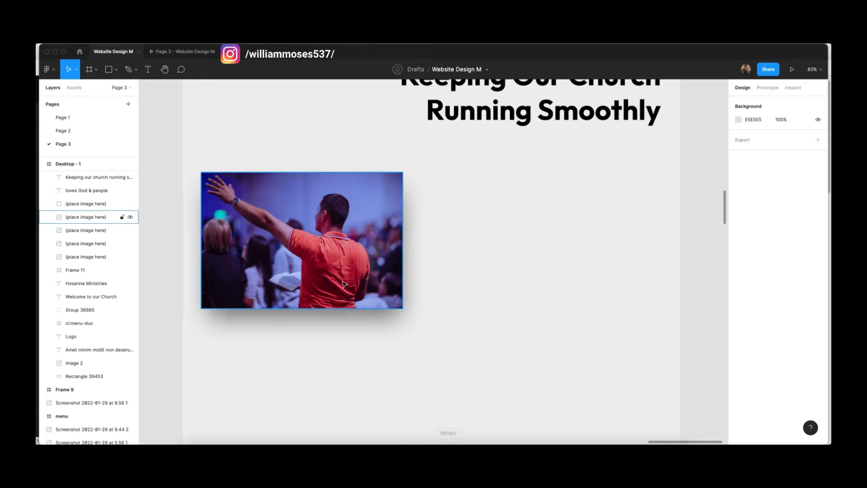
Step: Switch back to Figma and replace the services section's picture with the copied crowd photo
click(344, 284)
key(ctrl+v)
click(530, 235)
scroll(588, 257, up, 3)
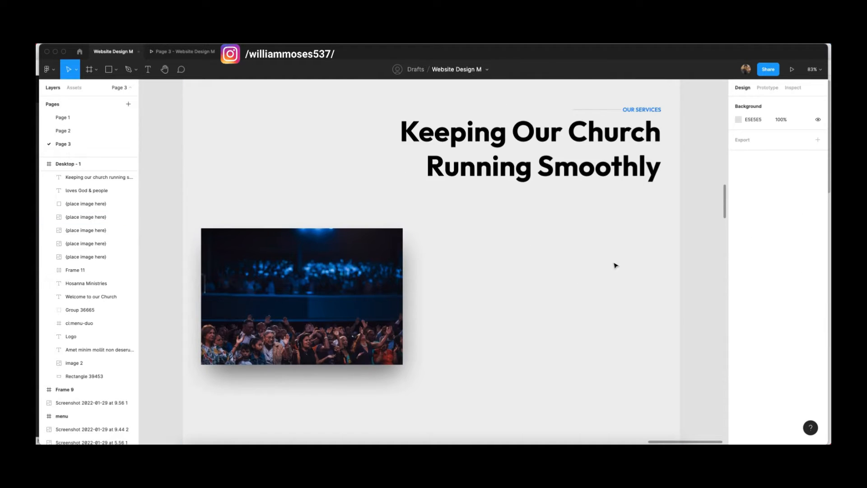
Step: Duplicate the About Us paragraph beside the crowd photo and replace its text with "Training Students"
scroll(655, 212, right, 2)
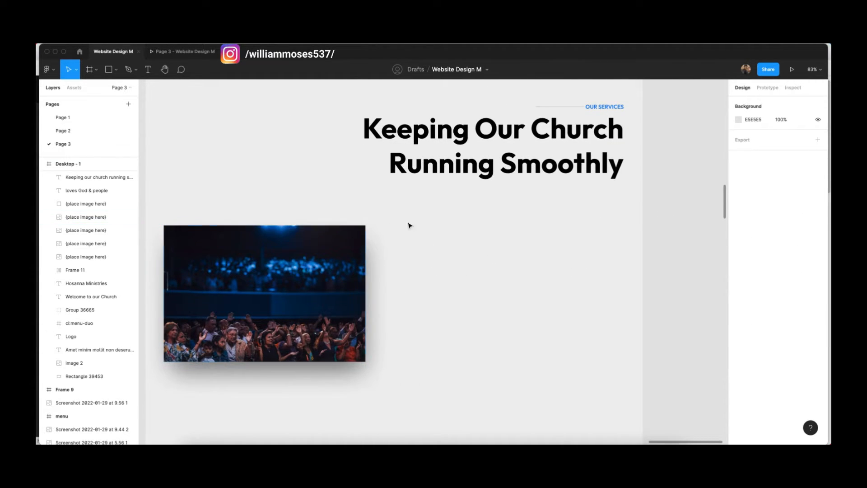
key(t)
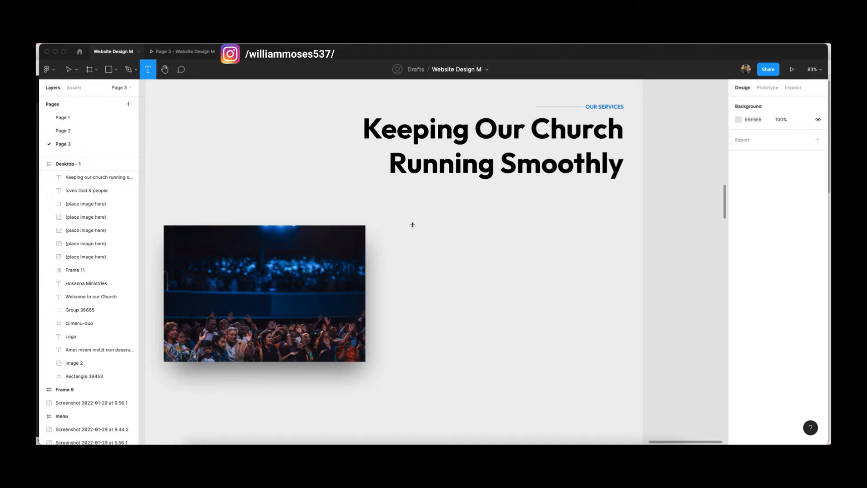
key(v)
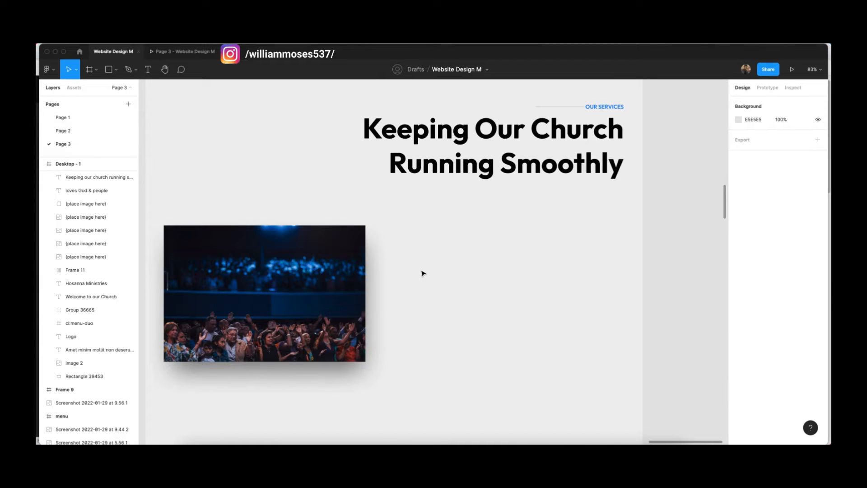
scroll(423, 274, up, 6)
click(440, 221)
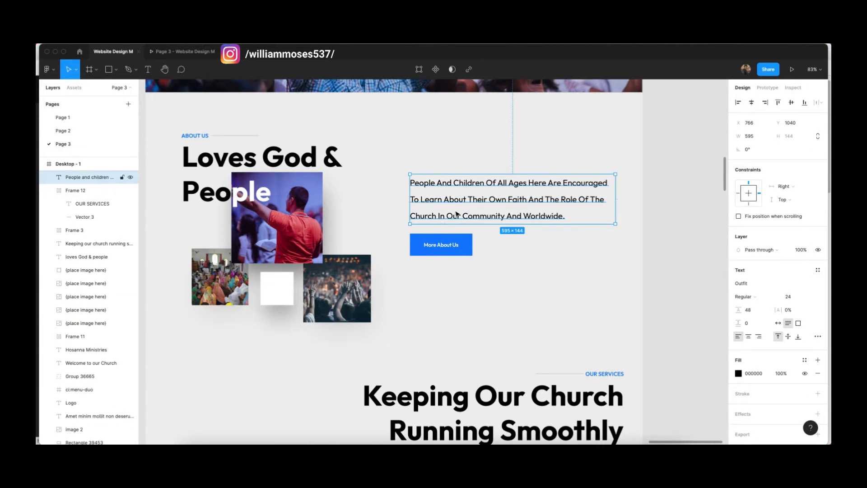
drag(469, 204, 445, 404)
scroll(438, 387, down, 3)
double_click(462, 239)
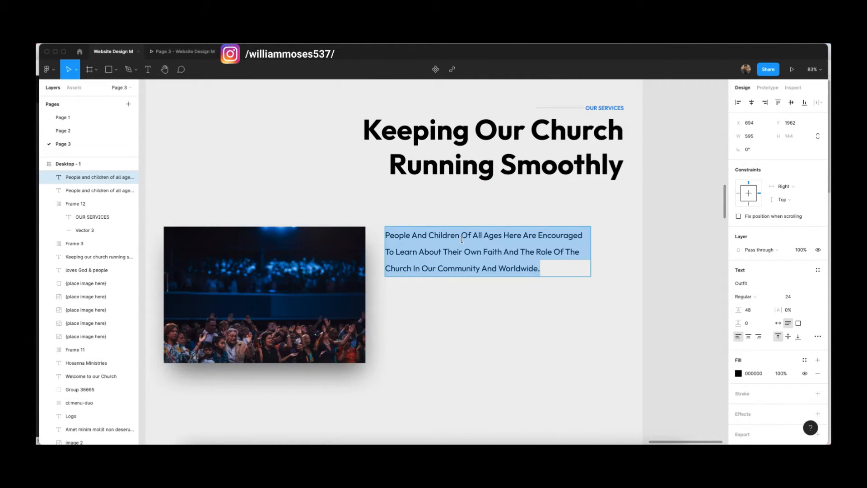
text(raining Students)
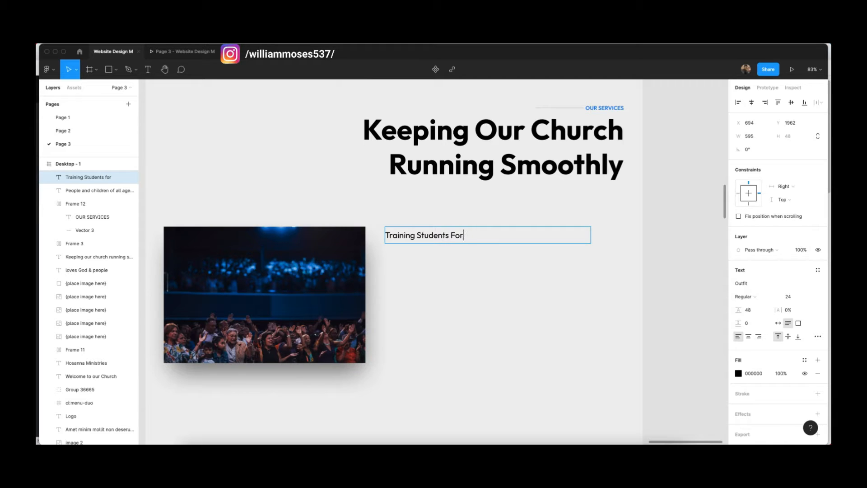
Step: Set the "Training Students" text to font size 36 and Bold weight
click(790, 296)
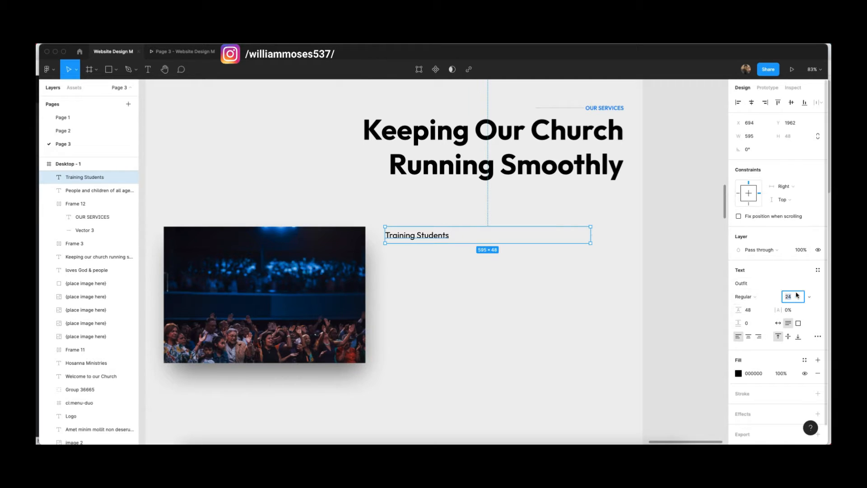
text(44)
key(Return)
key(Down)
key(Down)
key(Down)
key(Down)
key(Down)
key(Down)
key(Down)
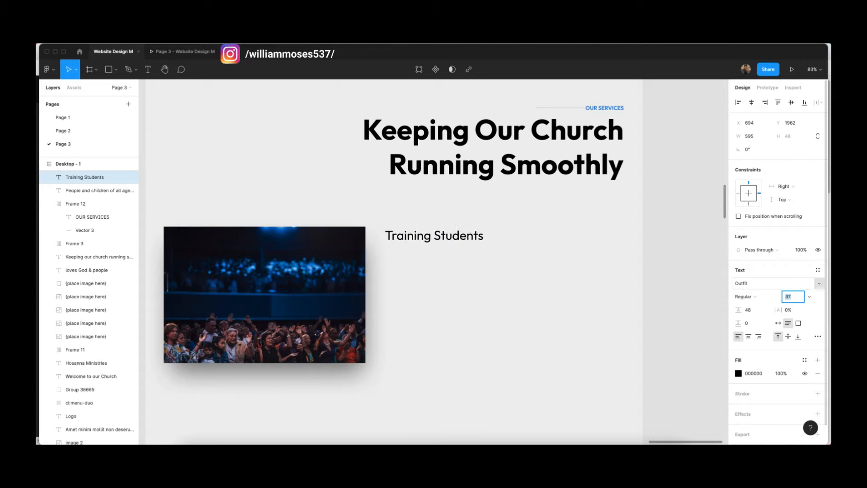
key(Down)
click(762, 300)
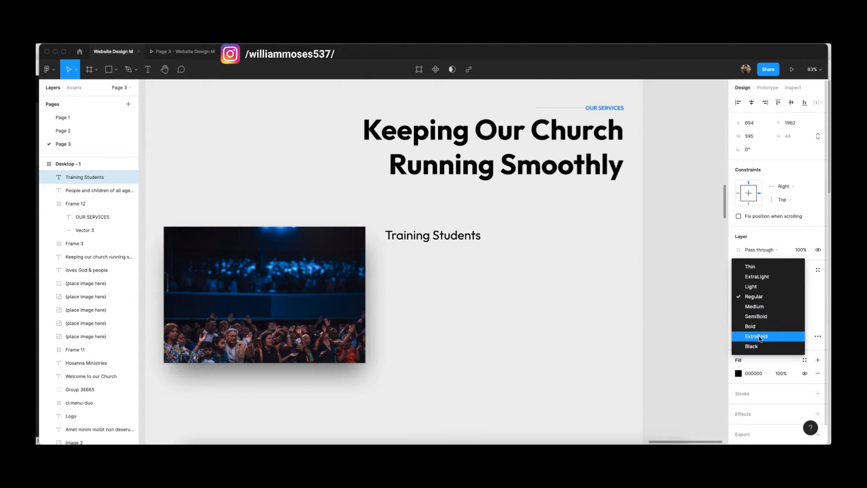
click(758, 327)
click(451, 259)
Step: Narrow the "Training Students" text box to fit its words
click(575, 243)
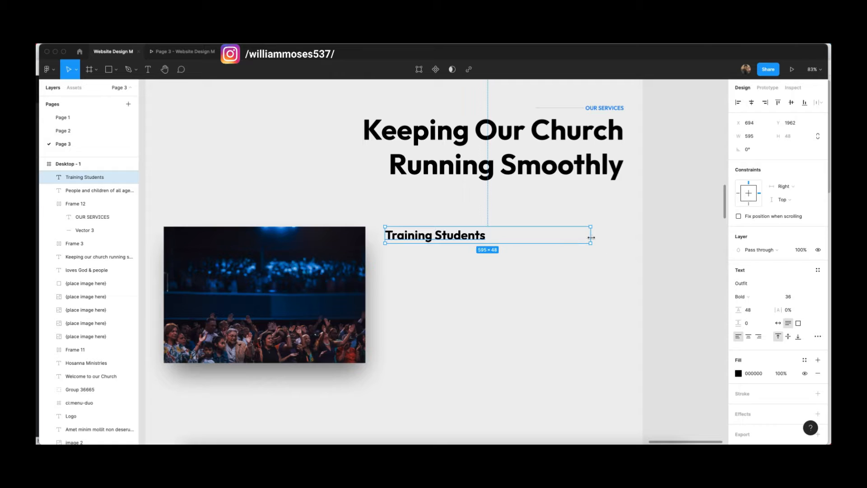
drag(591, 237, 491, 237)
click(603, 280)
scroll(468, 213, up, 1)
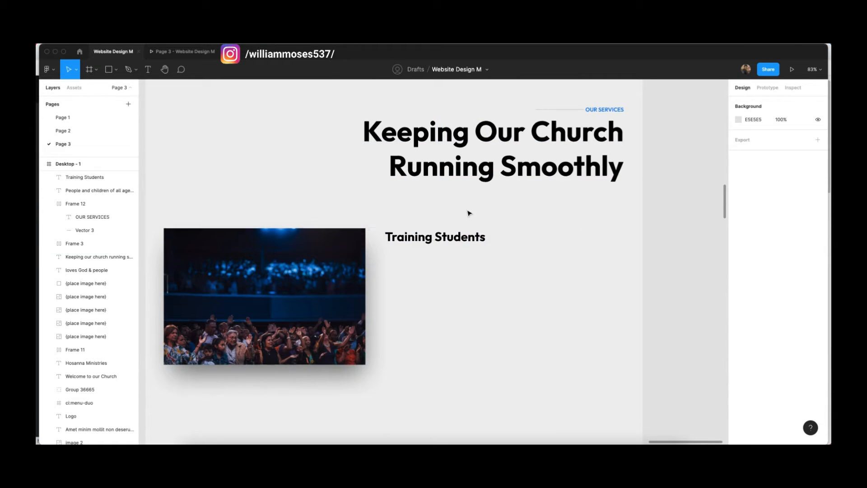
Step: Copy the hero section's "Amet minim mollit" placeholder paragraph and place it under the "Training Students" heading, flush with the heading's left edge
scroll(469, 213, up, 10)
click(95, 430)
scroll(397, 344, down, 3)
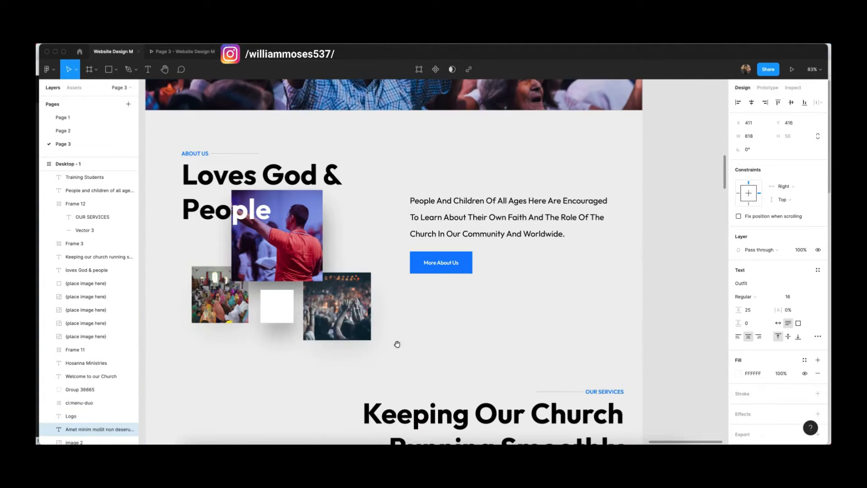
scroll(397, 344, down, 5)
key(super+v)
scroll(459, 230, up, 1)
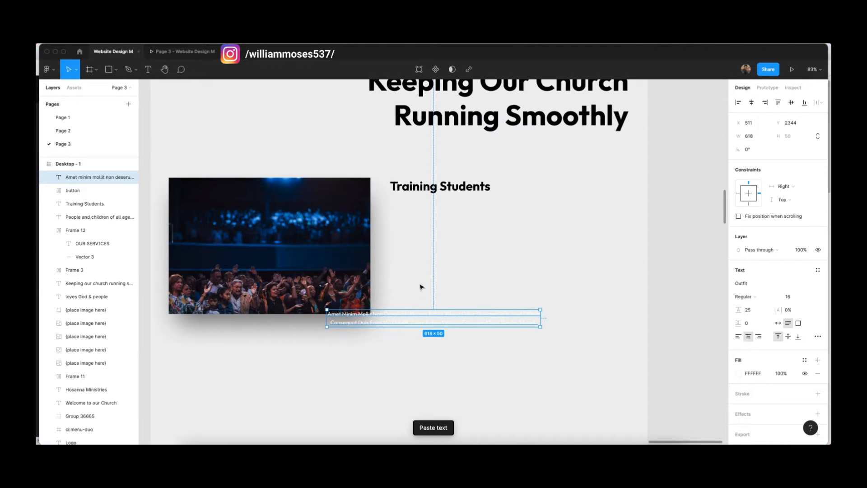
drag(417, 324, 477, 278)
drag(477, 211, 482, 211)
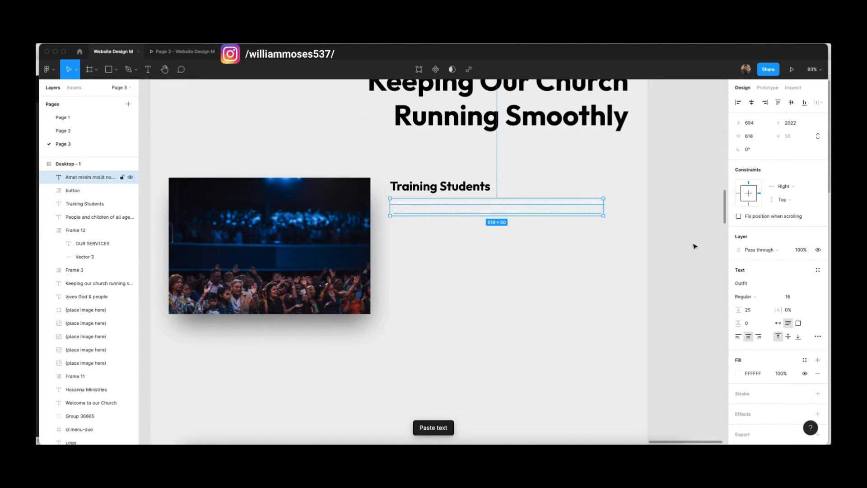
Step: Left-align the placeholder paragraph and change its fill to the gray 767676
click(738, 336)
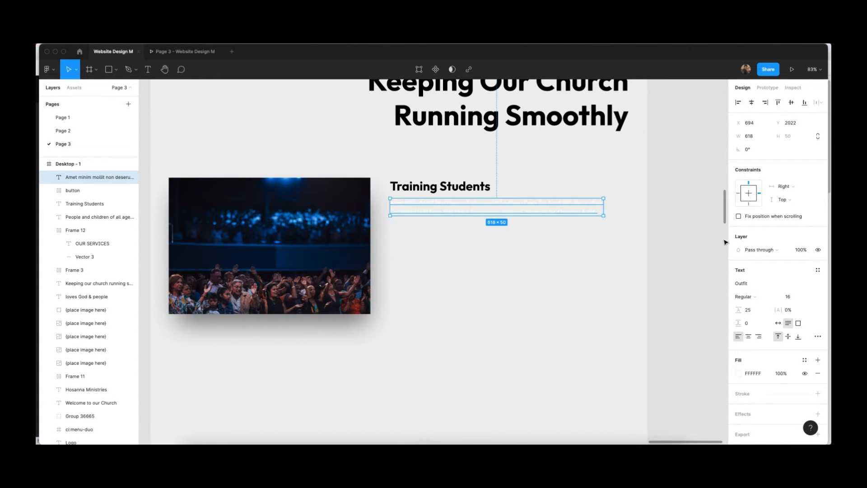
click(739, 373)
drag(661, 283, 618, 297)
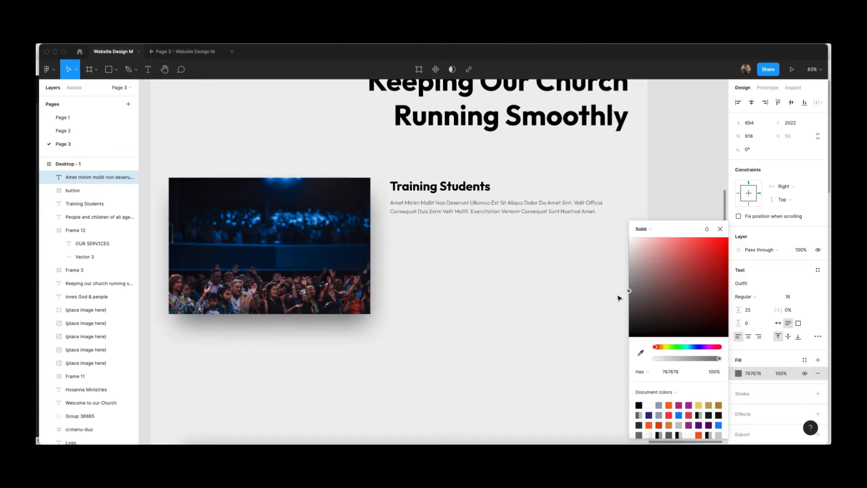
click(620, 296)
scroll(369, 276, up, 2)
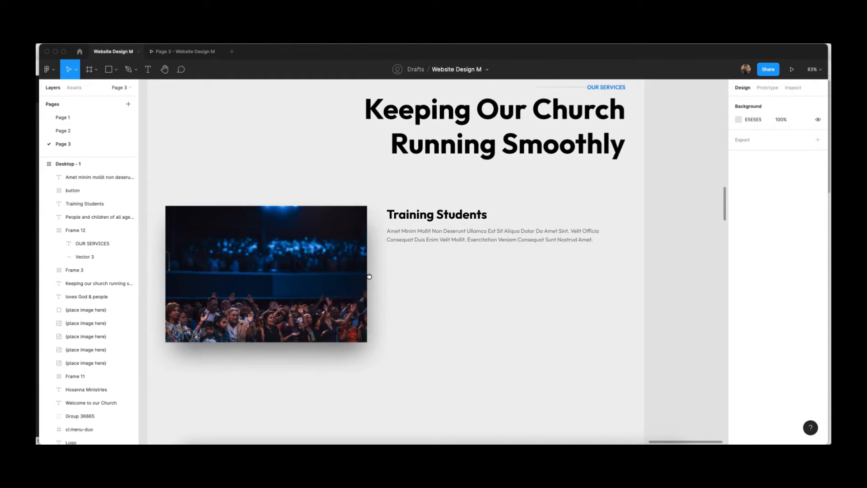
Step: Draw a horizontal divider line about 745 px wide with the Pen tool, from the frame's right edge to the paragraph's left edge, below the paragraph
click(456, 237)
click(588, 268)
key(p)
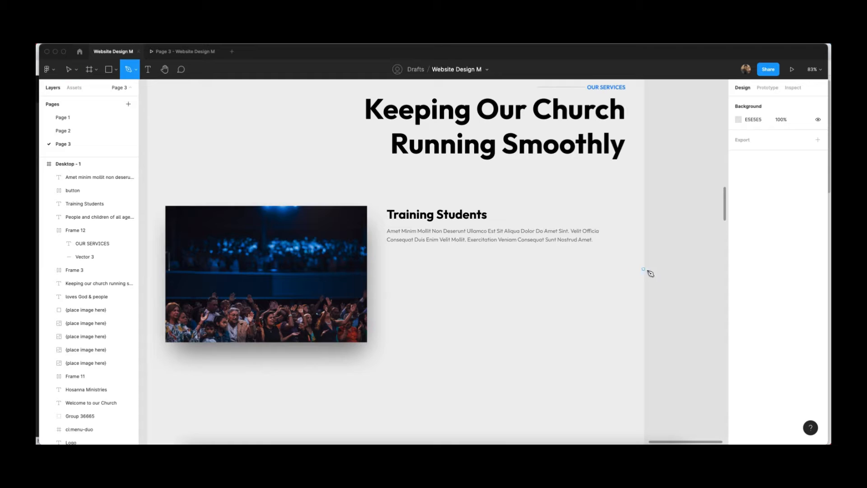
click(645, 260)
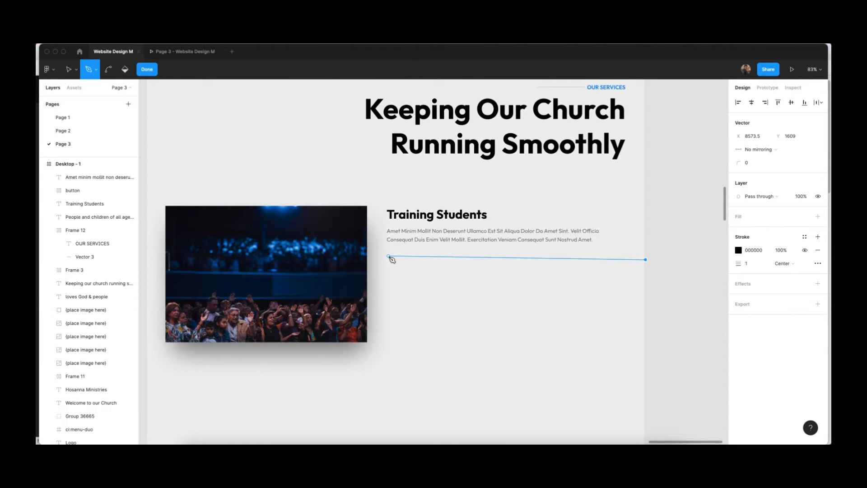
click(387, 260)
key(Escape)
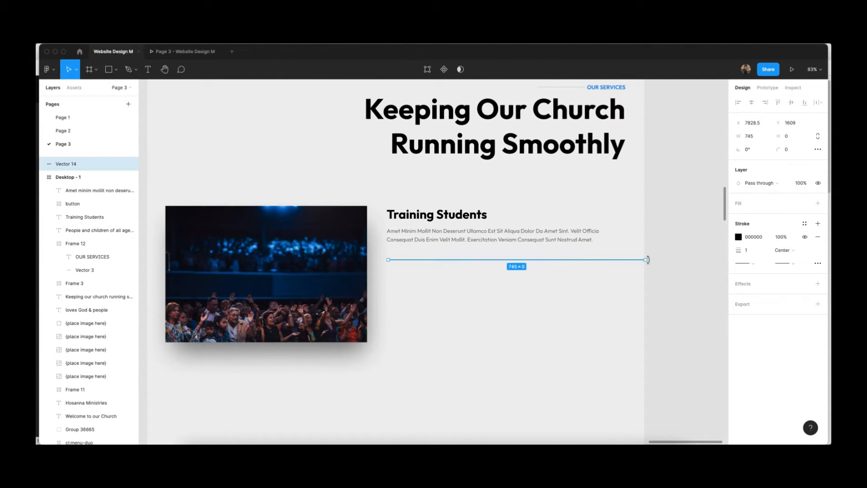
Step: Move the divider line closer below the paragraph, spanning from the text's left edge to the frame's right edge
drag(644, 260, 629, 271)
click(545, 273)
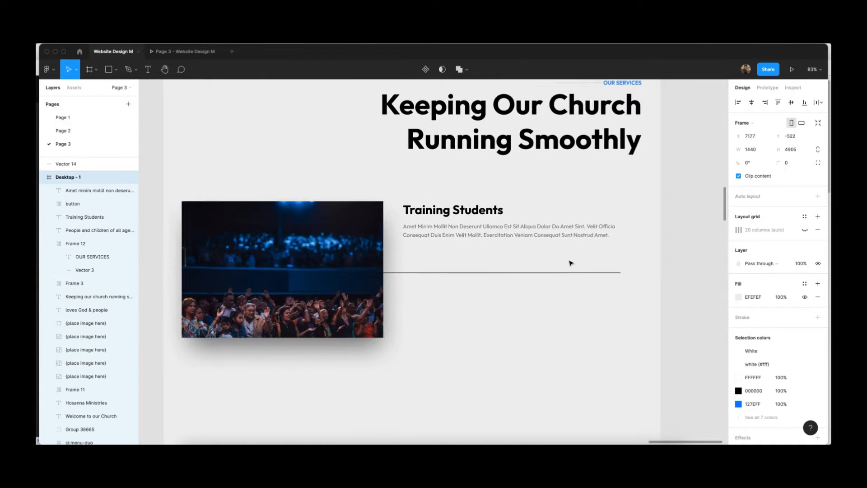
click(598, 273)
drag(598, 273, 609, 259)
click(671, 255)
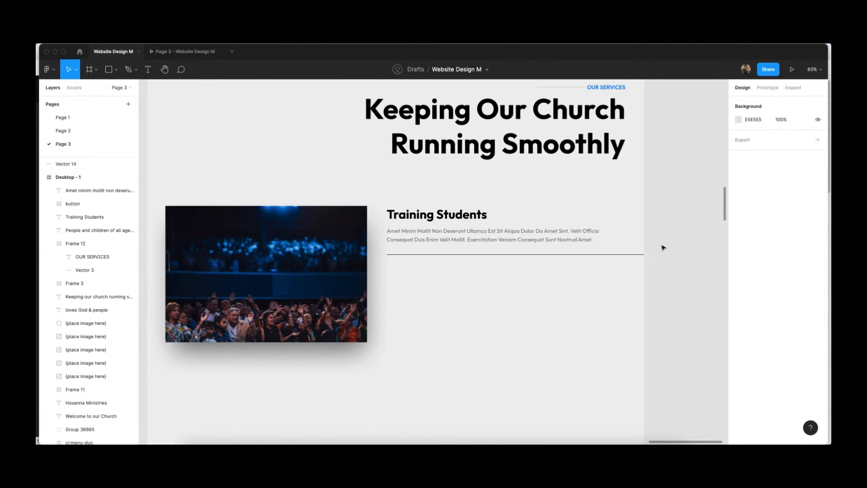
Step: Lower the opacity of the black divider line's stroke to 9%
click(615, 262)
click(637, 255)
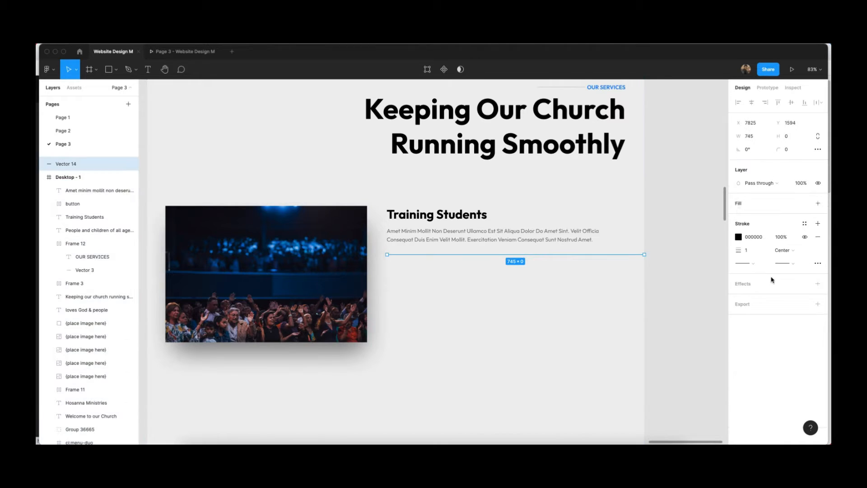
click(739, 243)
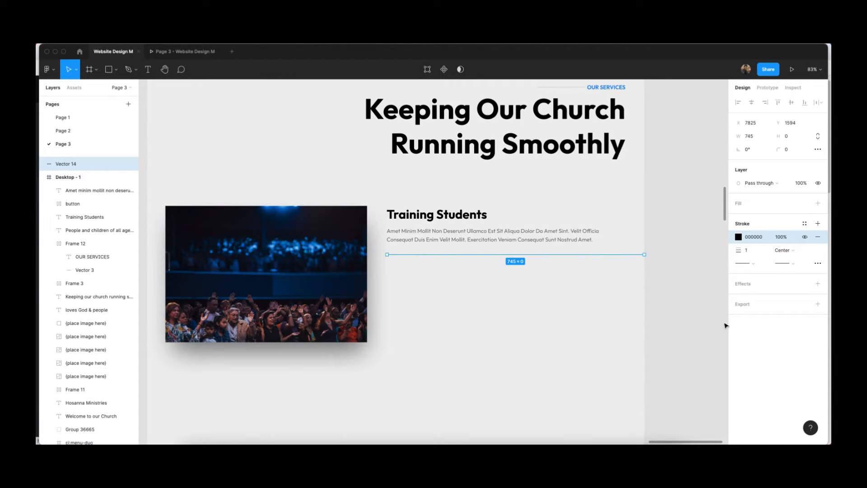
click(739, 237)
drag(718, 361, 656, 361)
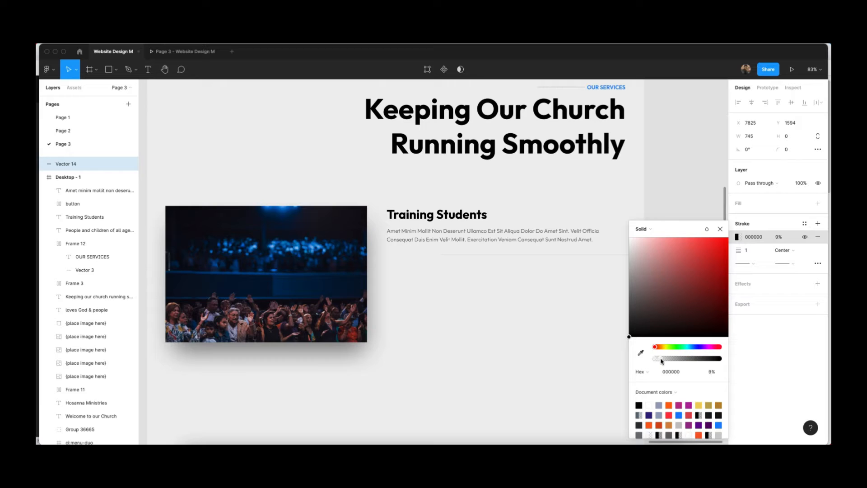
click(703, 203)
click(704, 204)
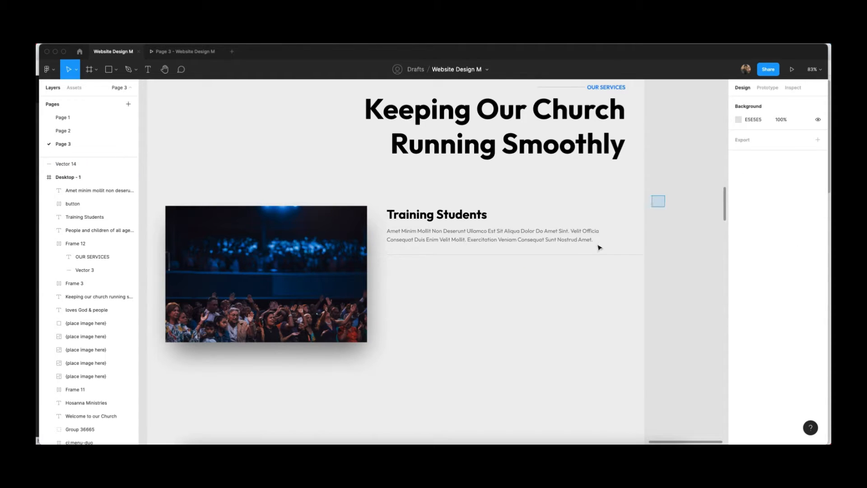
drag(600, 248, 412, 311)
click(680, 246)
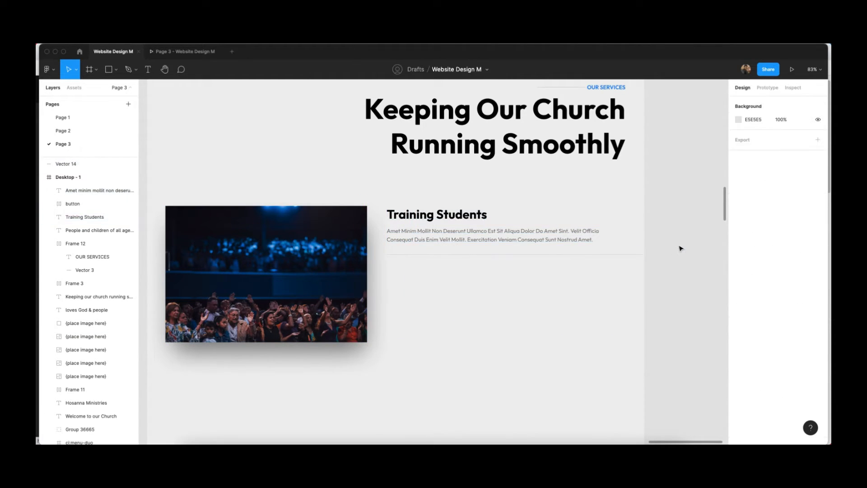
Step: Duplicate the "Training Students" heading, its paragraph and divider line, and move the copy straight down to form a second service entry
click(637, 254)
click(670, 221)
drag(672, 200, 433, 283)
key(super+d)
key(shift+Down)
key(shift+Down)
key(shift+Down)
key(shift+Down)
key(shift+Down)
key(shift+Down)
key(shift+Down)
key(shift+Down)
key(shift+Down)
key(shift+Down)
key(shift+Down)
key(shift+Down)
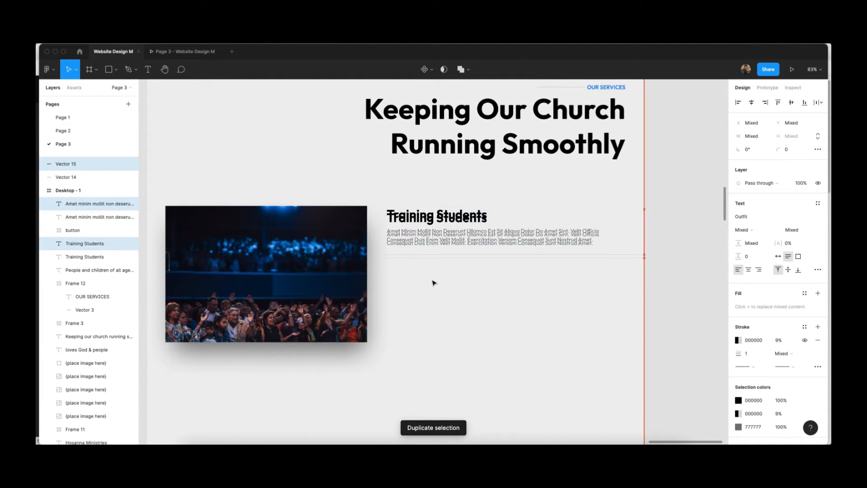
key(shift+Down)
key(shift+Down)
key(shift+Down)
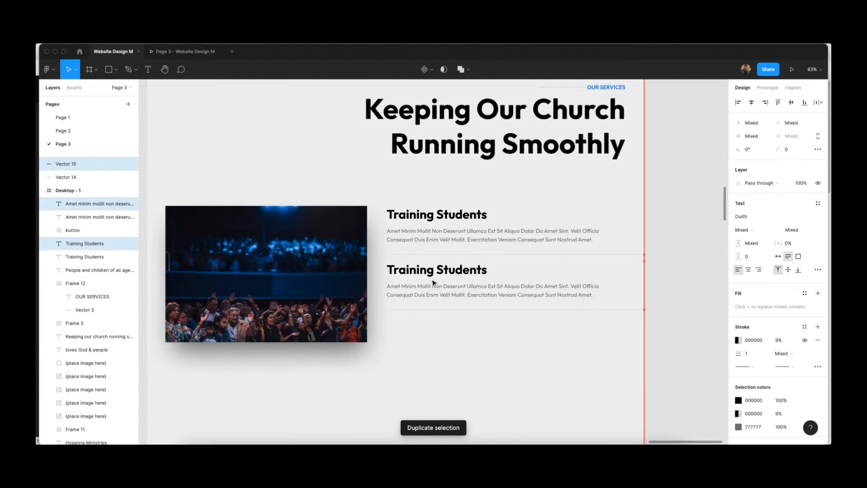
Step: Duplicate the service entry once more at the same spacing to form a third entry
key(super+d)
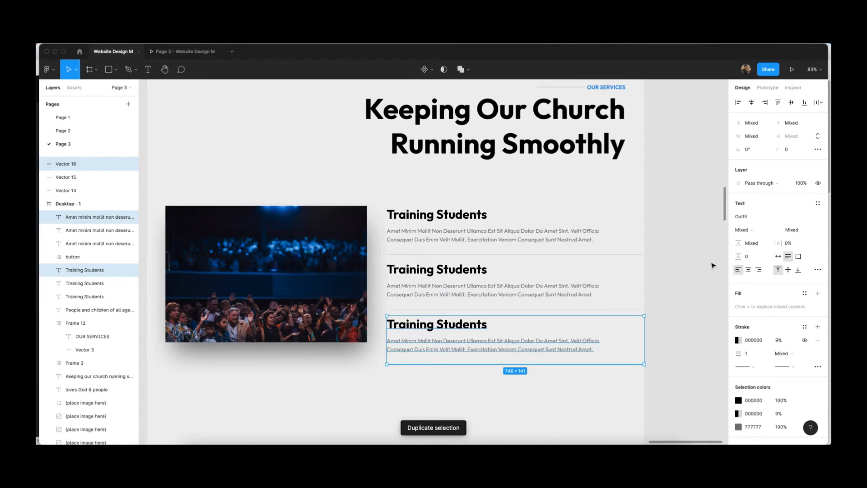
key(super+d)
key(super+z)
click(649, 235)
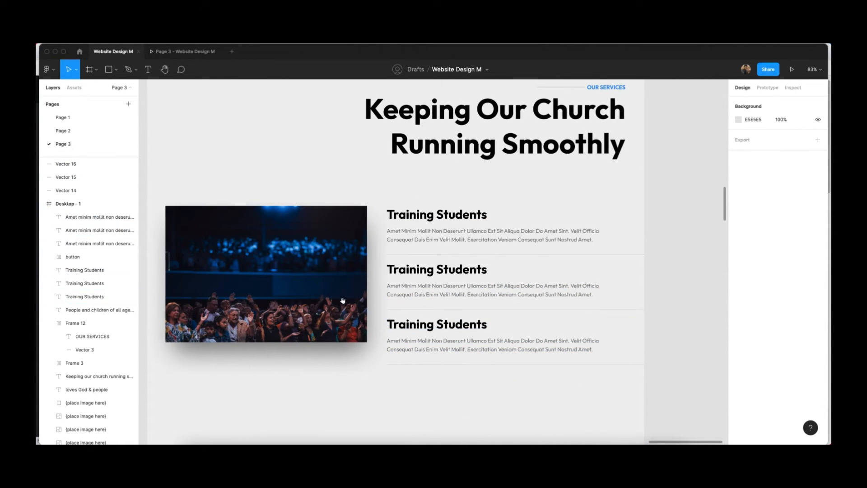
Step: Delete the divider line under the third service entry
scroll(343, 300, down, 5)
scroll(377, 145, up, 5)
scroll(381, 314, down, 2)
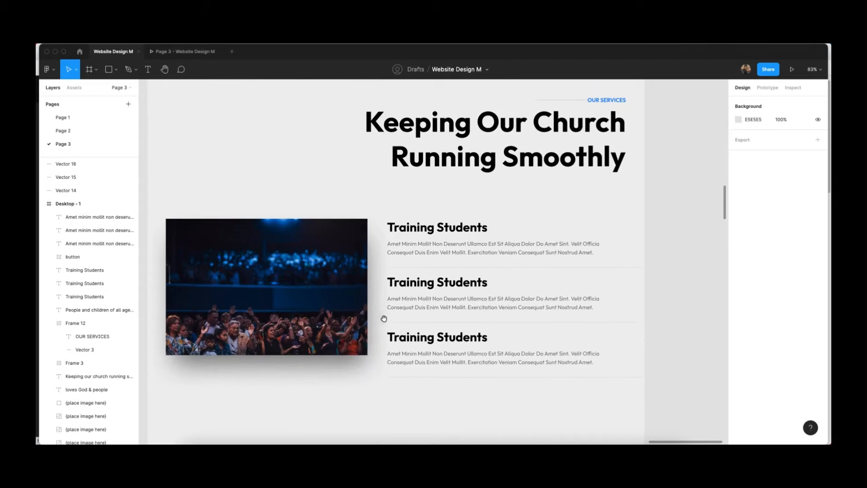
click(431, 377)
key(Delete)
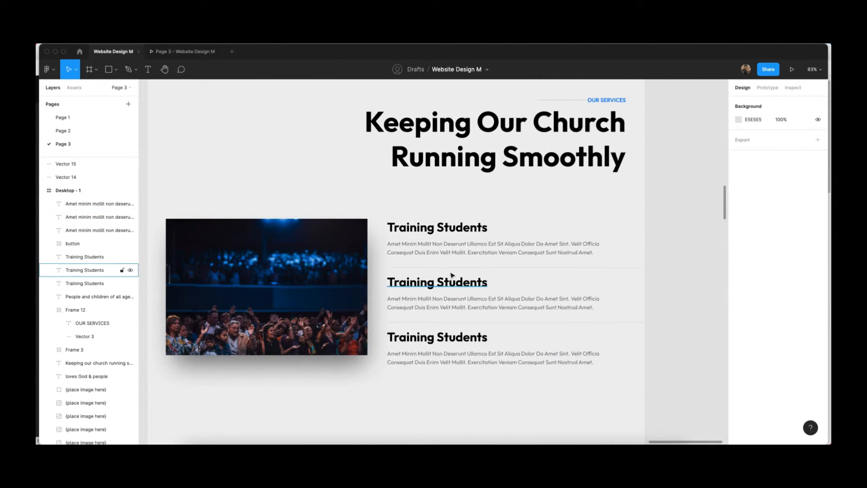
Step: Examine the services section within the page and the Sunday Services section in the Page 3 prototype preview
scroll(387, 209, left, 3)
scroll(420, 205, down, 5)
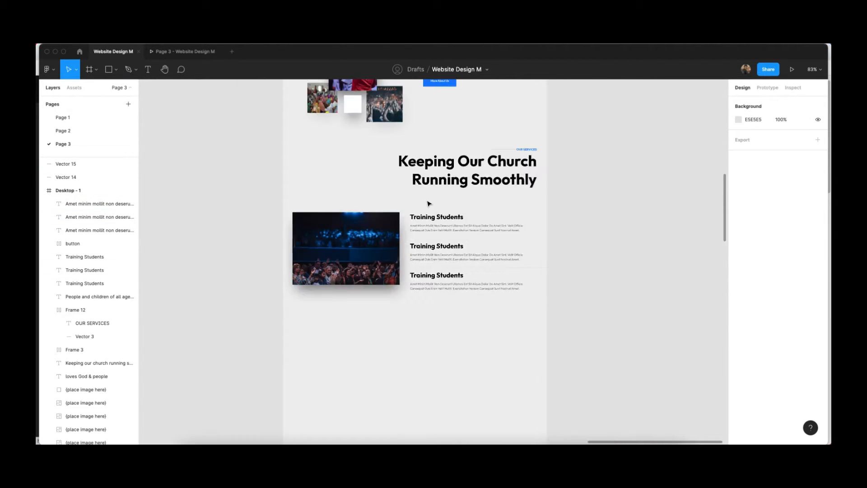
scroll(429, 204, up, 10)
scroll(429, 204, down, 6)
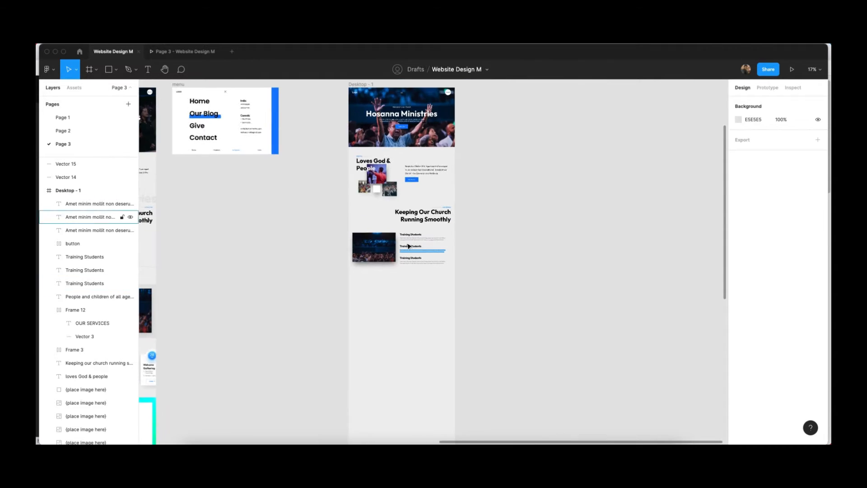
scroll(432, 204, up, 4)
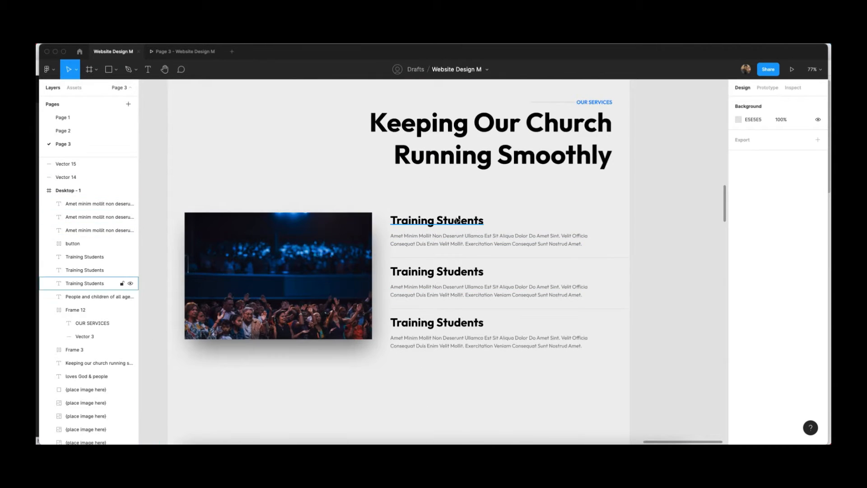
scroll(488, 275, left, 1)
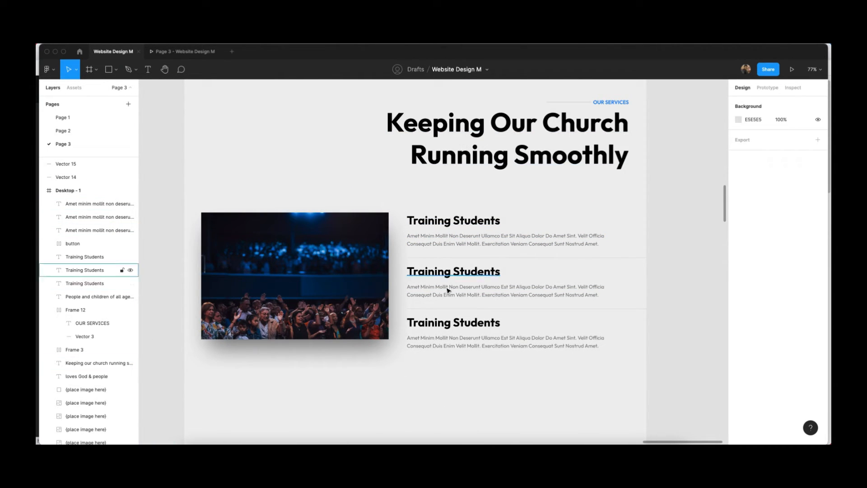
scroll(346, 306, left, 10)
scroll(346, 306, right, 7)
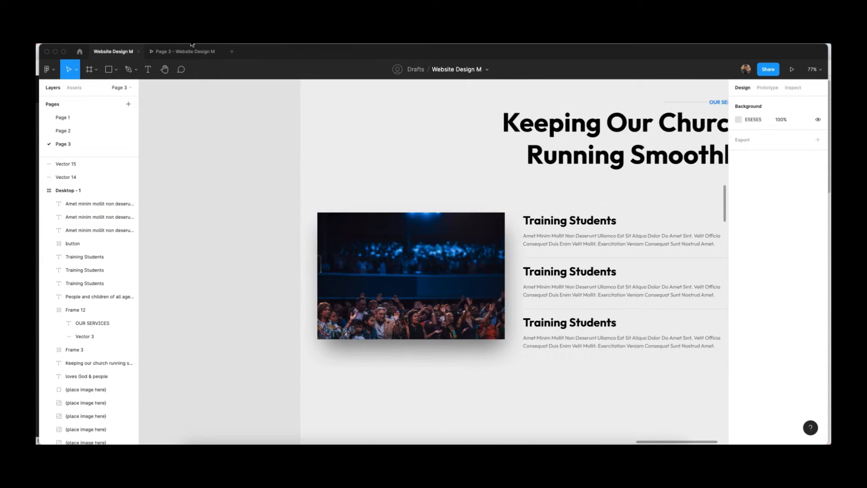
click(186, 52)
scroll(481, 346, down, 15)
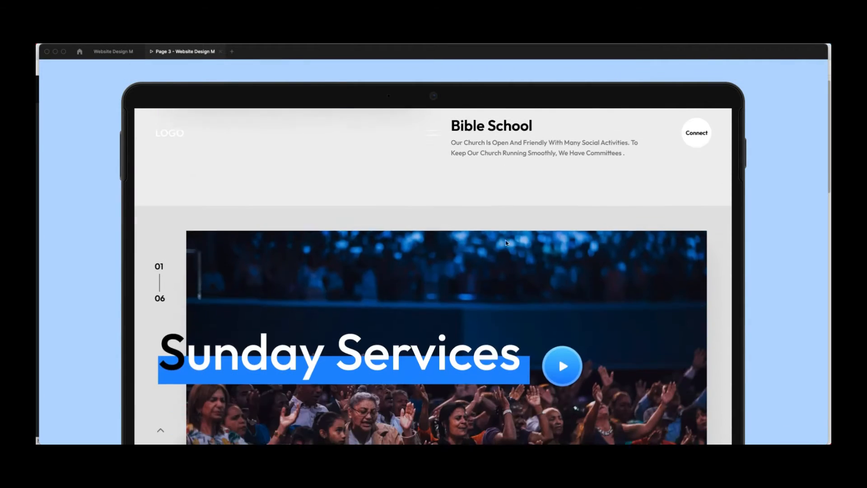
scroll(511, 287, up, 3)
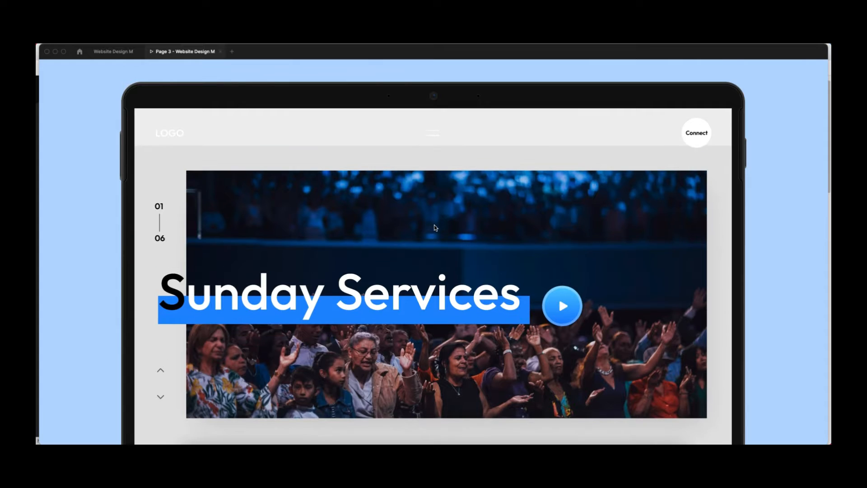
Step: Return to the Website Design M file and show the 20-column layout grid on the Desktop - 1 frame
click(113, 52)
drag(296, 402, 378, 61)
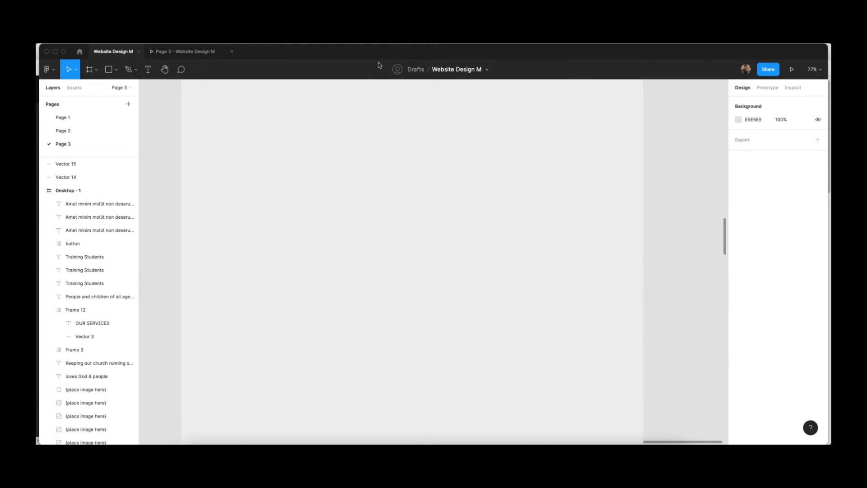
drag(373, 110, 366, 288)
click(368, 288)
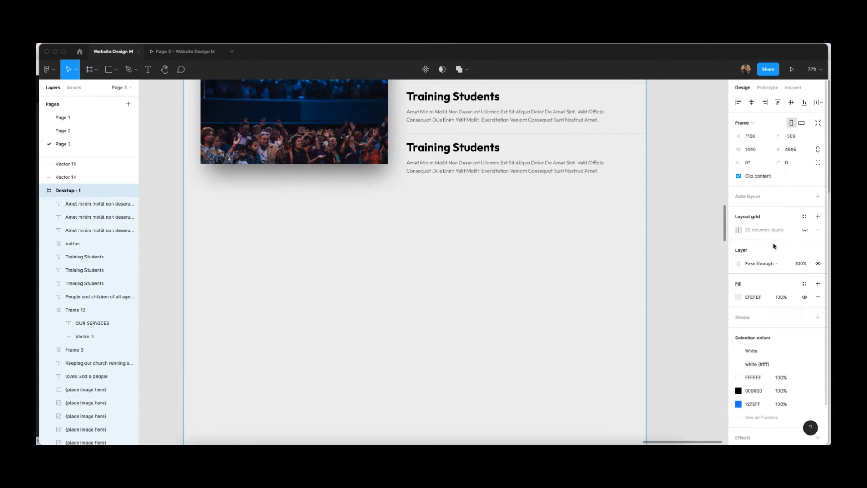
click(805, 230)
click(692, 240)
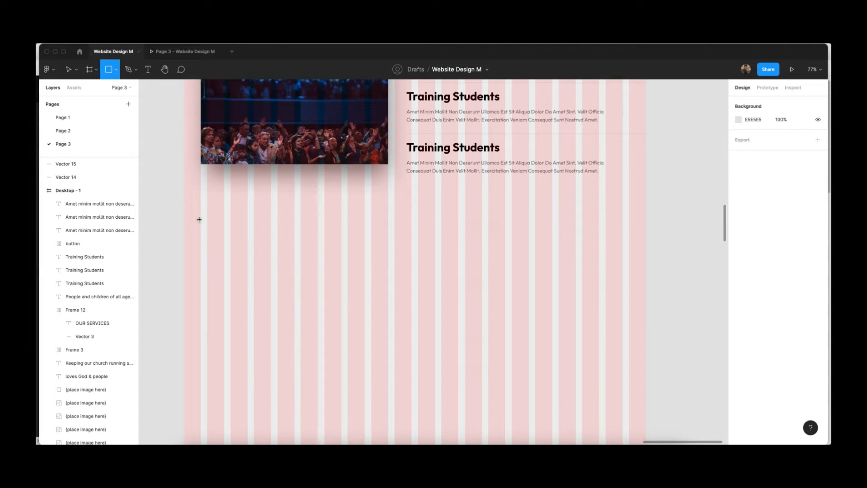
Step: Copy the crowd photo below the service entries and enlarge the copy to 1334 × 585
key(v)
drag(287, 107, 289, 282)
drag(388, 307, 629, 397)
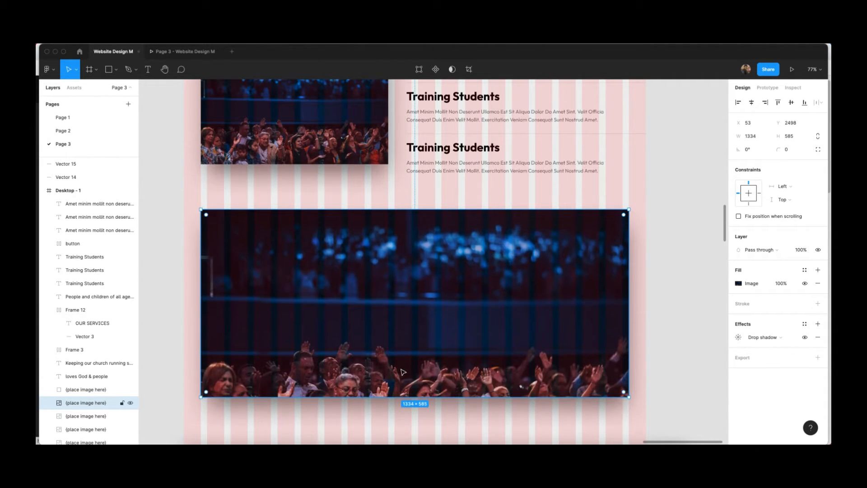
Step: Narrow the large crowd photo by insetting its left and right edges by one grid column each
mouse_move(202, 350)
mouse_down()
mouse_move(214, 350)
mouse_move(206, 350)
mouse_up()
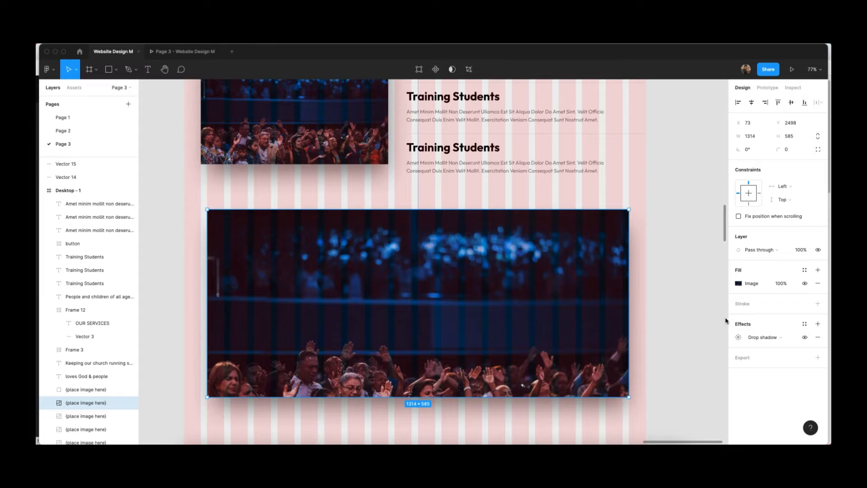
drag(630, 316, 605, 315)
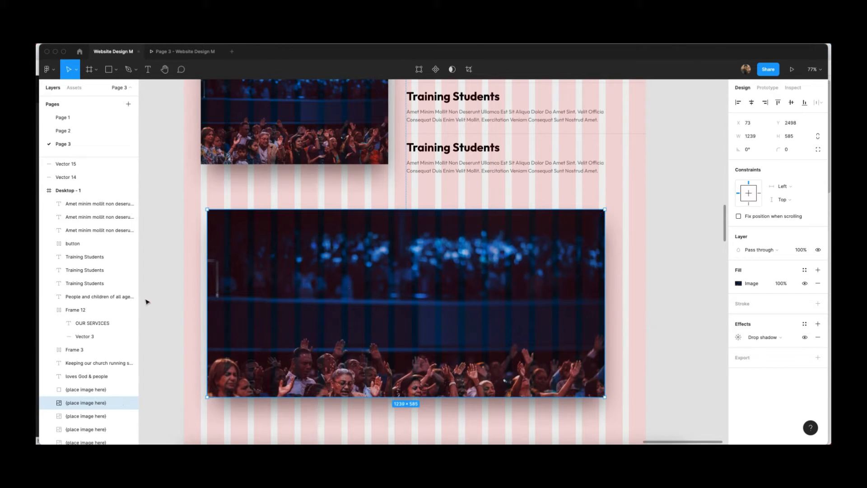
drag(204, 298, 224, 299)
click(644, 266)
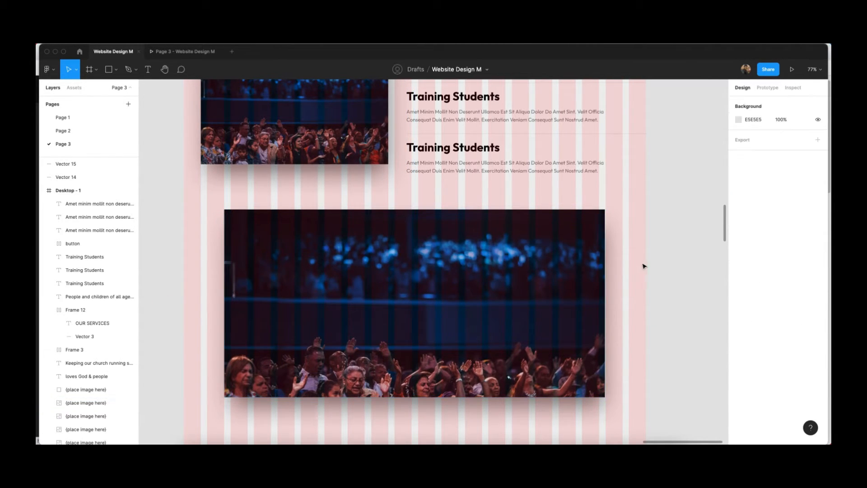
scroll(404, 275, down, 4)
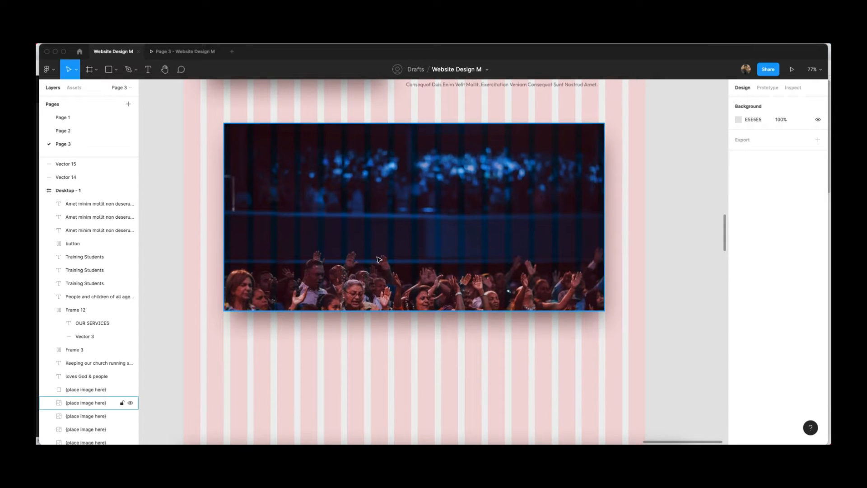
scroll(201, 201, up, 2)
scroll(208, 181, up, 2)
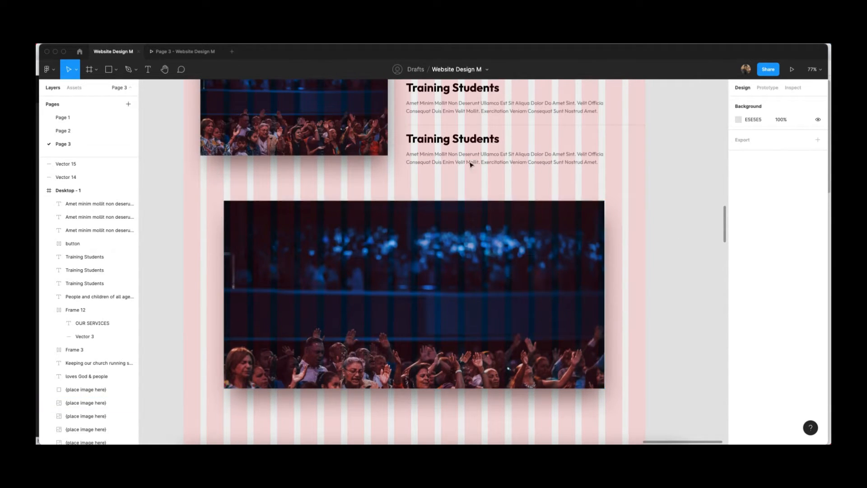
scroll(470, 164, up, 15)
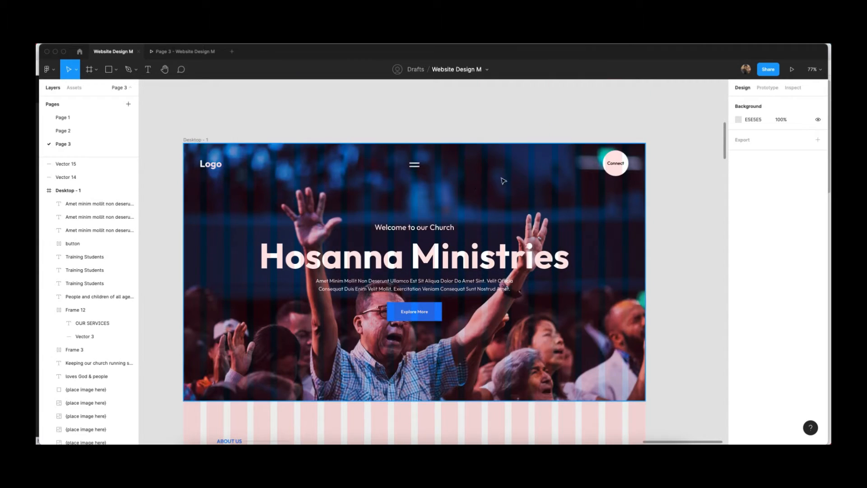
scroll(504, 181, down, 20)
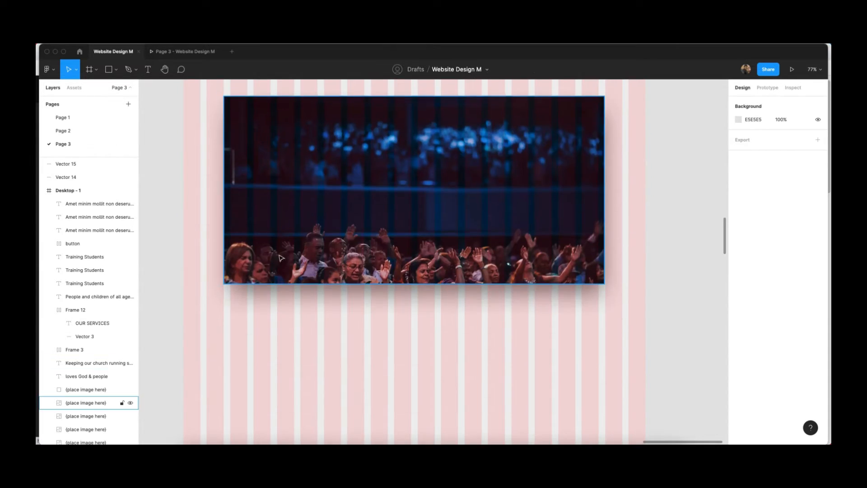
Step: Search the Iconify plugin for "down" icons
scroll(281, 258, up, 3)
scroll(191, 242, left, 2)
right_click(176, 158)
mouse_move(191, 223)
click(311, 140)
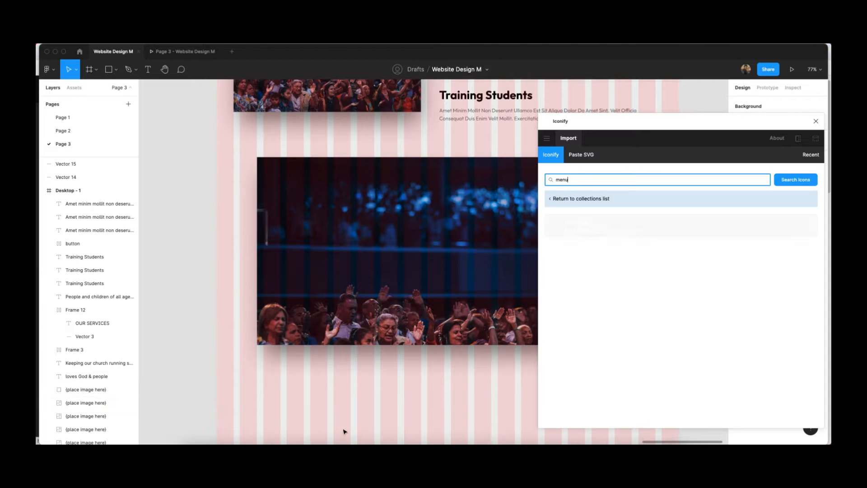
text(down)
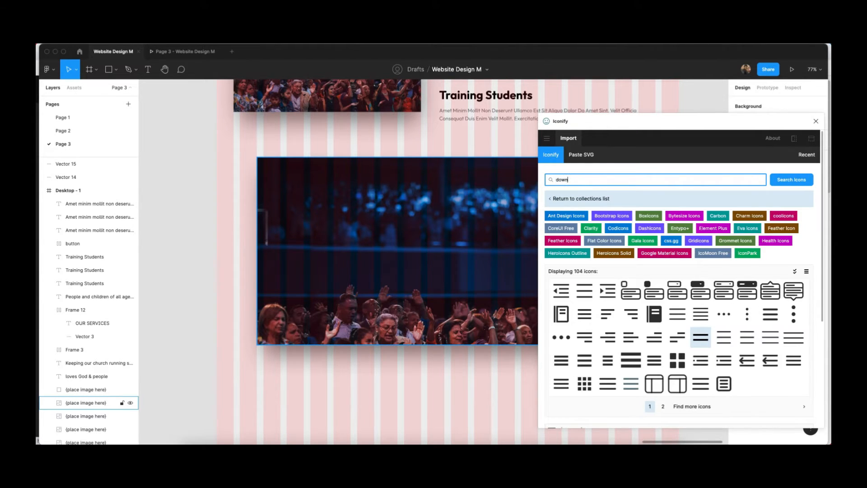
key(Return)
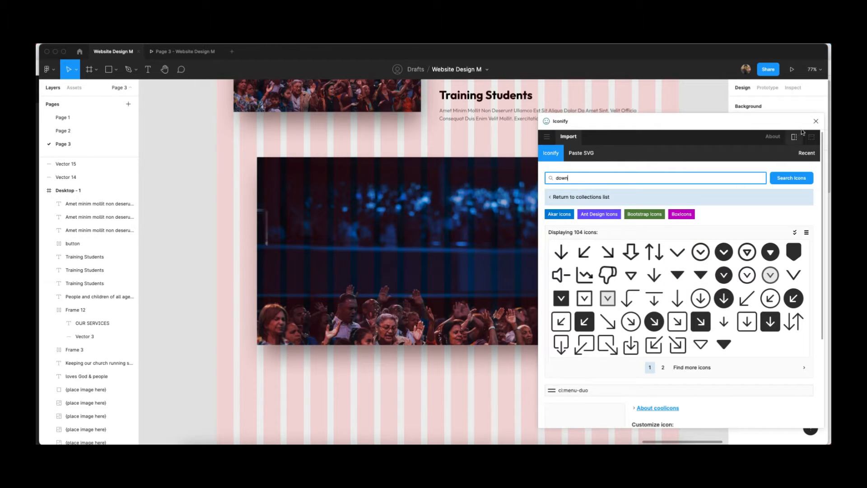
click(816, 121)
Step: Copy the 01–06 counter and arrows group from the Website frame into the Desktop - 1 frame
scroll(490, 219, left, 20)
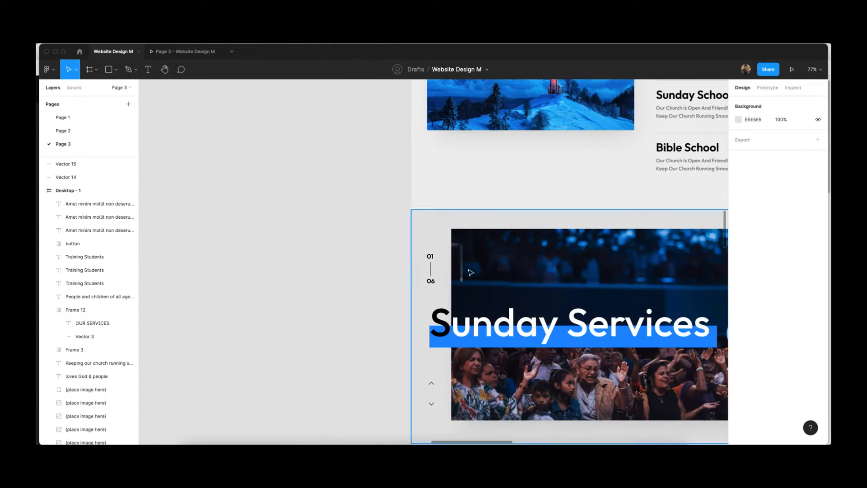
scroll(418, 379, down, 3)
click(431, 313)
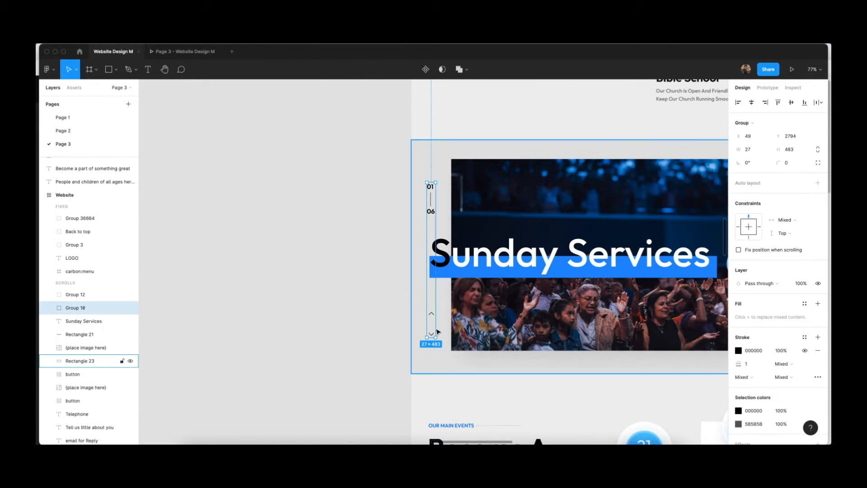
scroll(536, 244, right, 20)
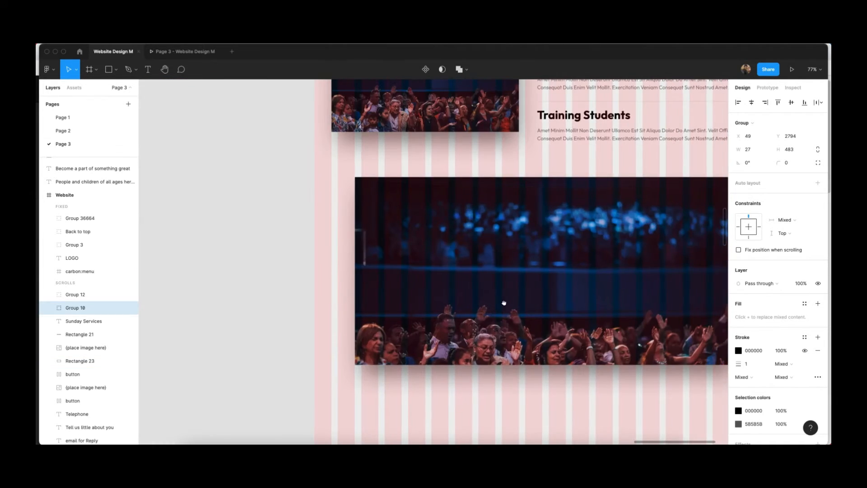
click(507, 393)
key(ctrl+v)
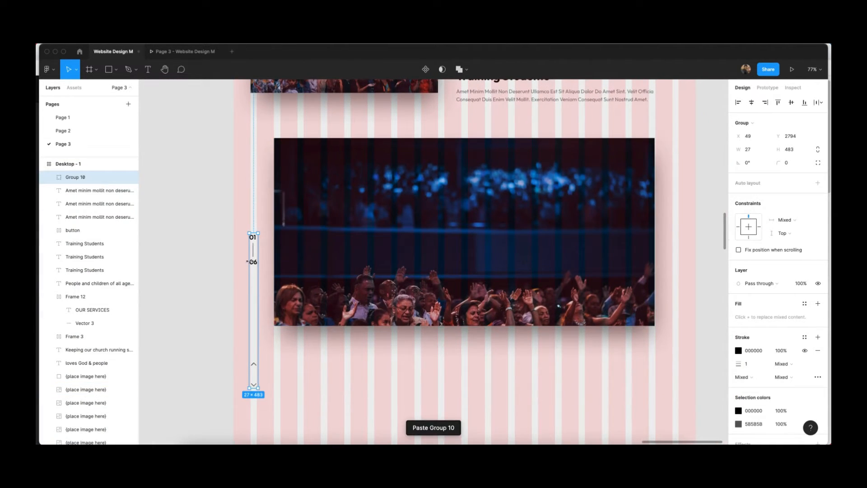
Step: Move the pasted counter and arrows group up beside the large crowd photo, to Y 2524
key(shift+Up)
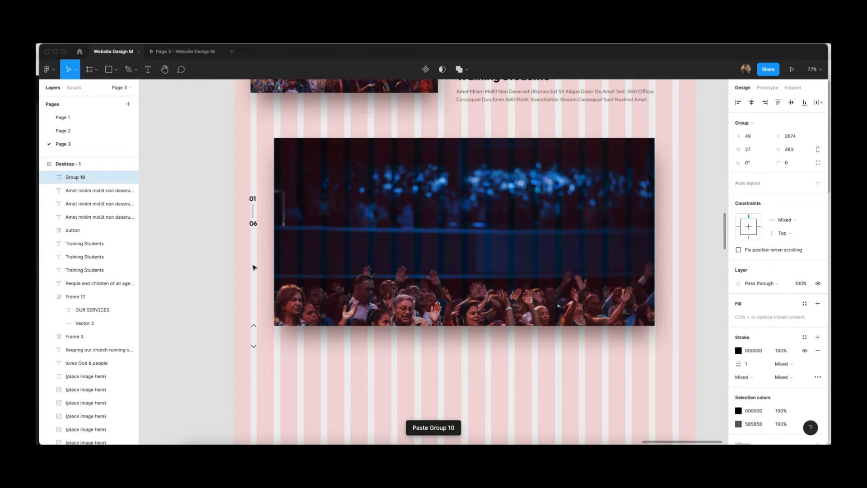
key(shift+Up)
key(shift+Up)
key(shift+Up)
key(shift+Up)
key(shift+Up)
key(shift+Up)
key(shift+Up)
key(shift+Up)
key(shift+Up)
key(shift+Up)
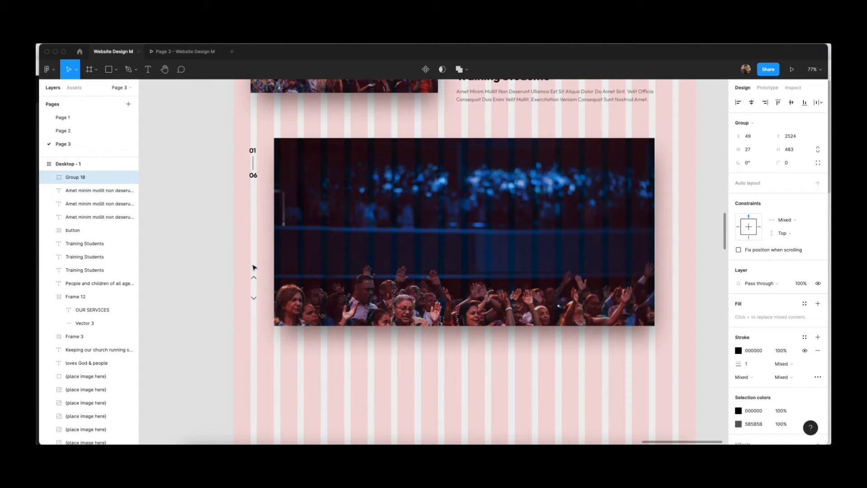
click(230, 249)
Step: Copy the "Keeping our church running smoothly" heading onto the large crowd photo at X 49, Y 2738 and align its text left
scroll(407, 227, right, 2)
scroll(406, 227, up, 1)
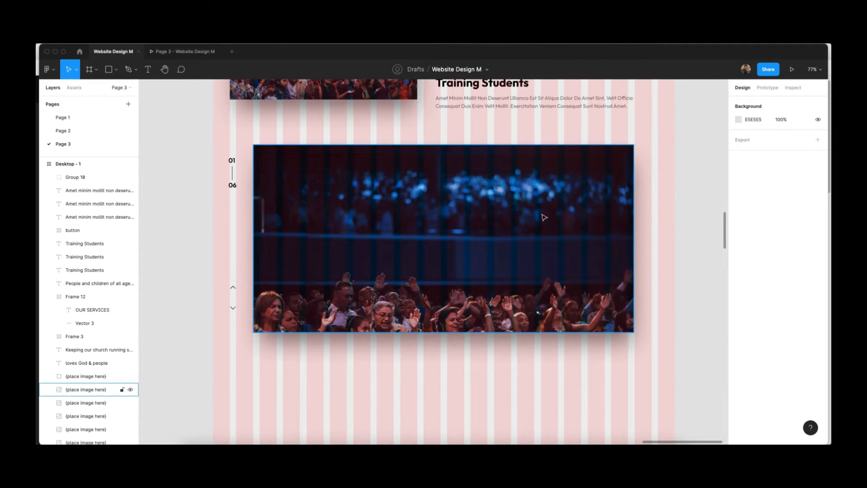
scroll(429, 233, up, 6)
click(484, 274)
key(super+c)
scroll(364, 341, down, 7)
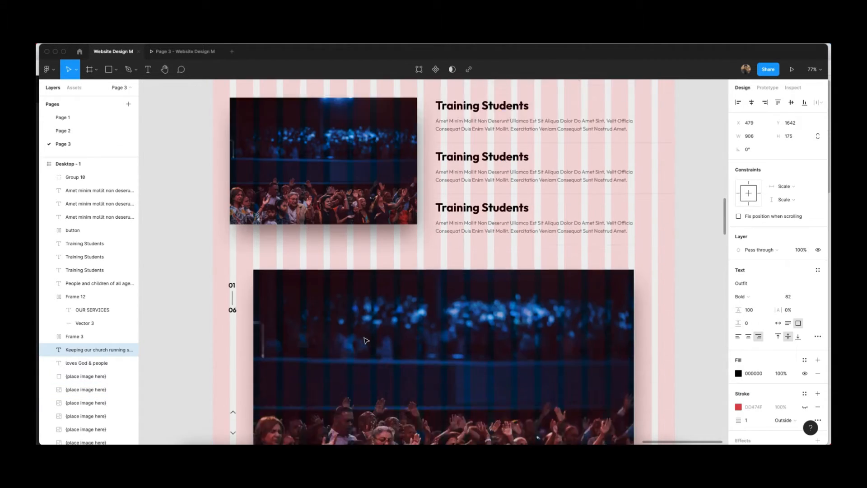
key(super+v)
drag(511, 131, 373, 218)
scroll(457, 289, down, 6)
click(738, 337)
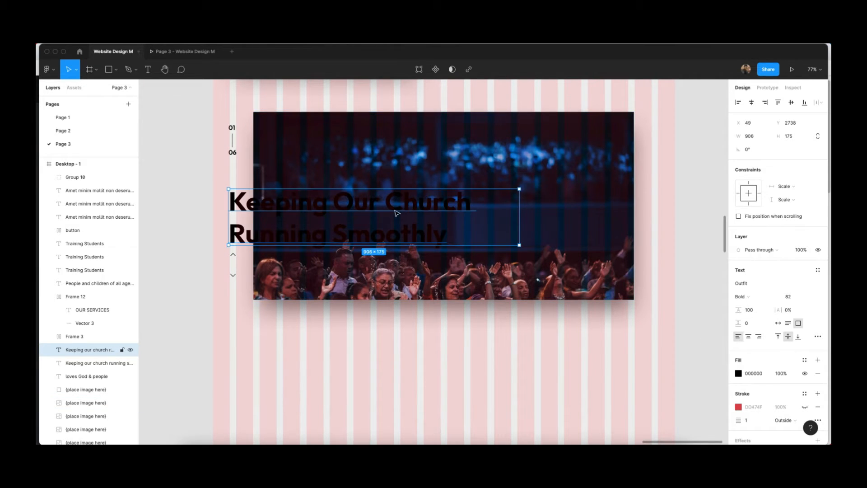
Step: Replace the copied heading's text with "Sunday Service"
double_click(371, 226)
text(Sunday SERVICE)
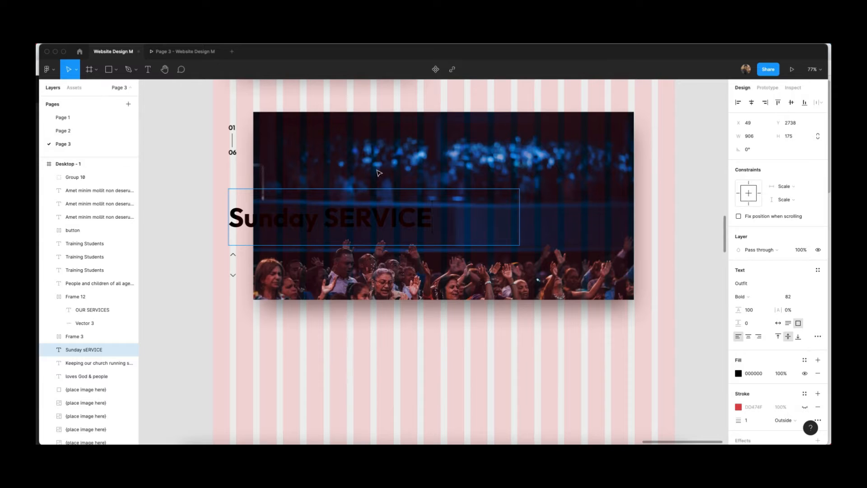
triple_click(343, 222)
double_click(349, 216)
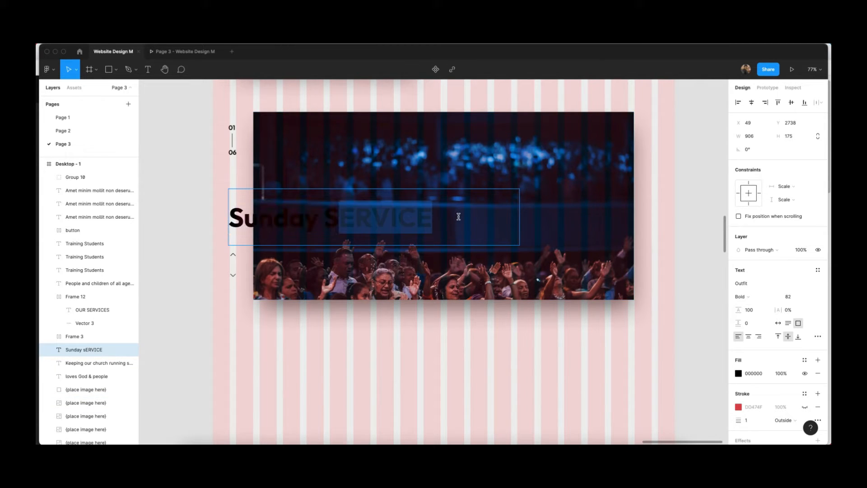
text(SER)
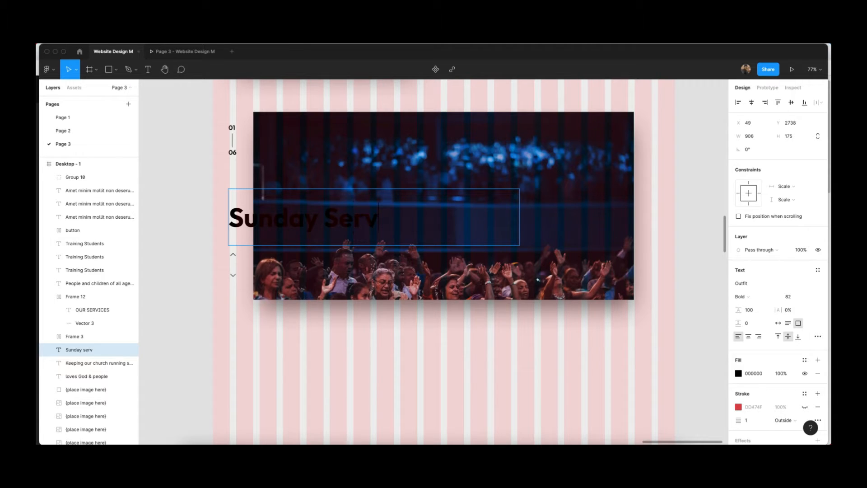
key(Escape)
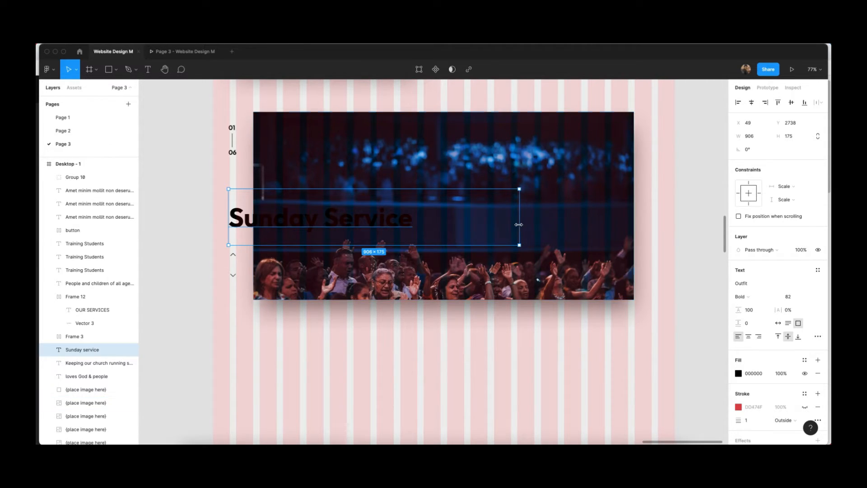
Step: Set the Sunday Service heading's font size to 112 and its text box width to about 908
drag(519, 226, 417, 226)
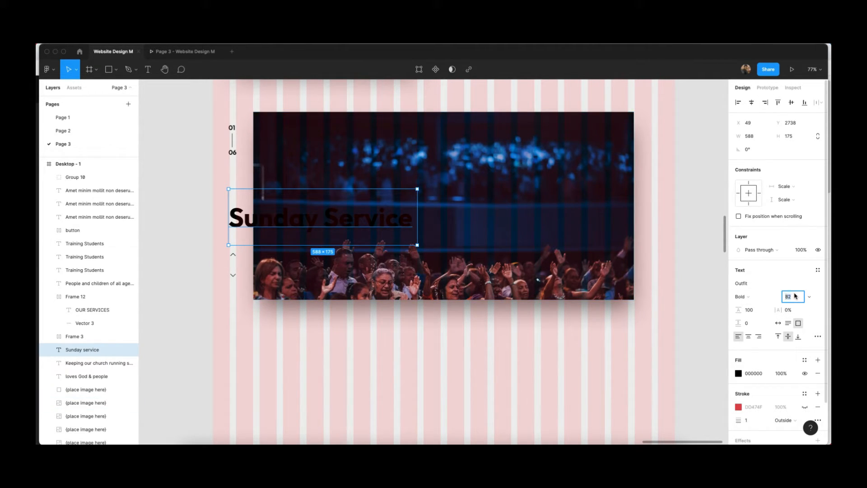
text(112)
key(Return)
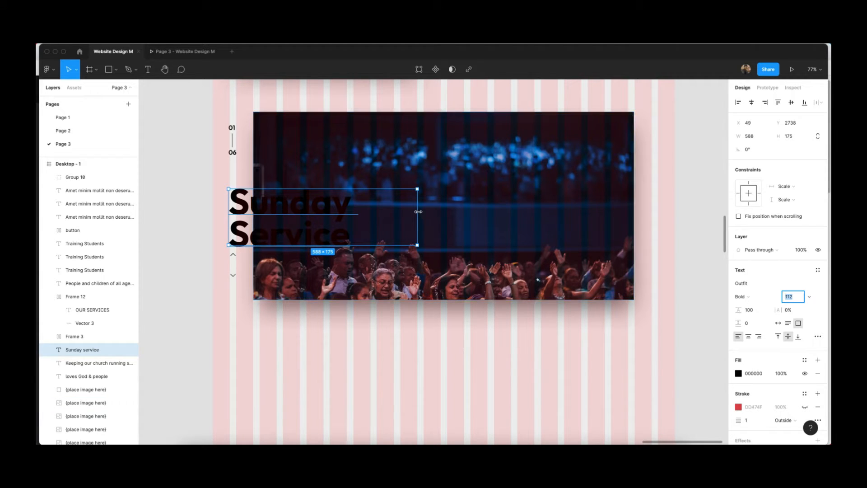
drag(417, 215, 520, 215)
Step: Fill the Sunday Service heading white with a black initial S, and place it at X 61, Y 2686
click(739, 373)
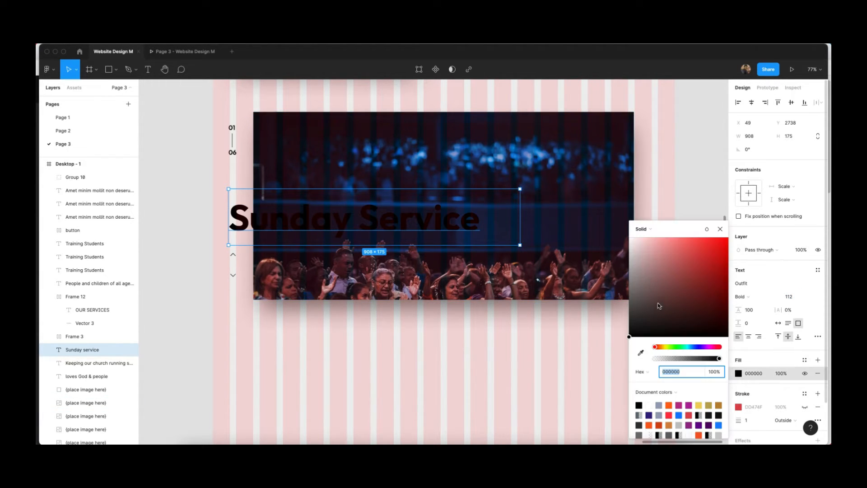
click(629, 238)
drag(375, 226, 378, 207)
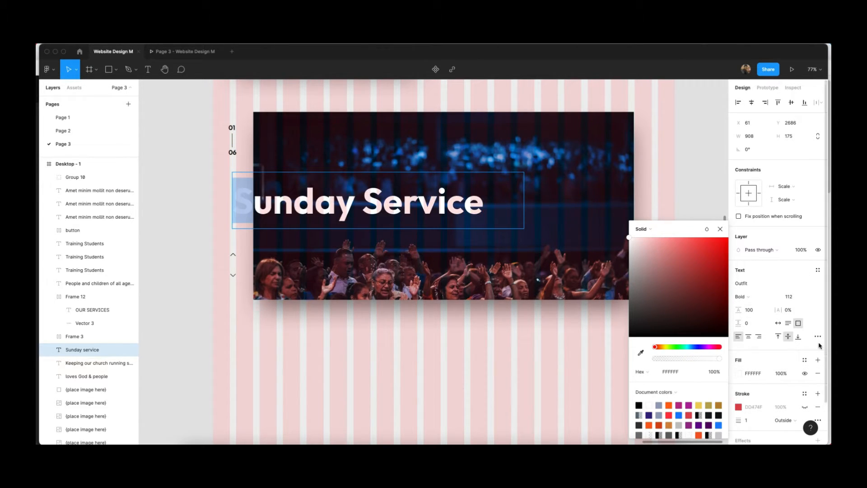
drag(646, 332, 615, 387)
click(720, 229)
Step: Hide the 20-column layout grid on the Desktop - 1 frame
click(662, 225)
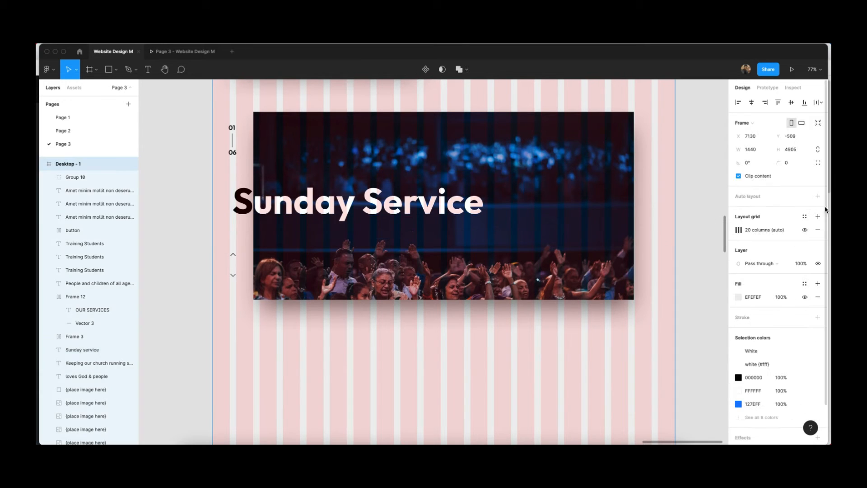
click(804, 231)
click(691, 226)
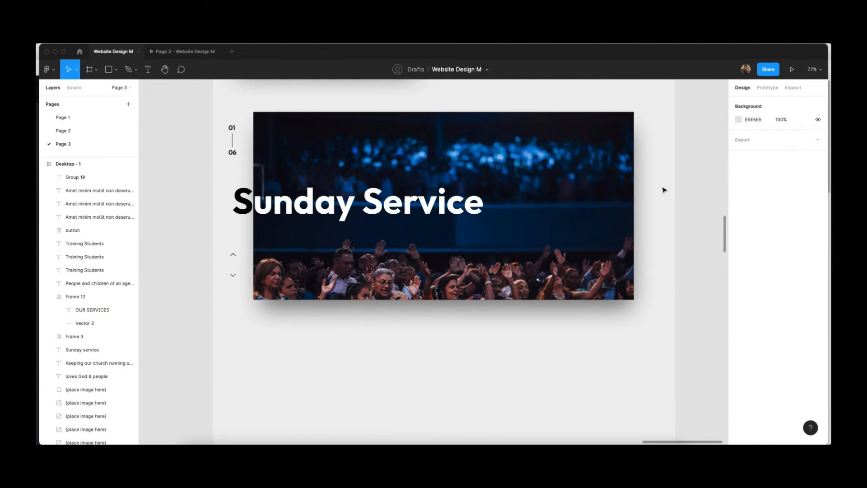
Step: Draw a rectangle about 734 × 39 along the lower edge of the Sunday Service heading and send it behind the text
scroll(664, 190, up, 3)
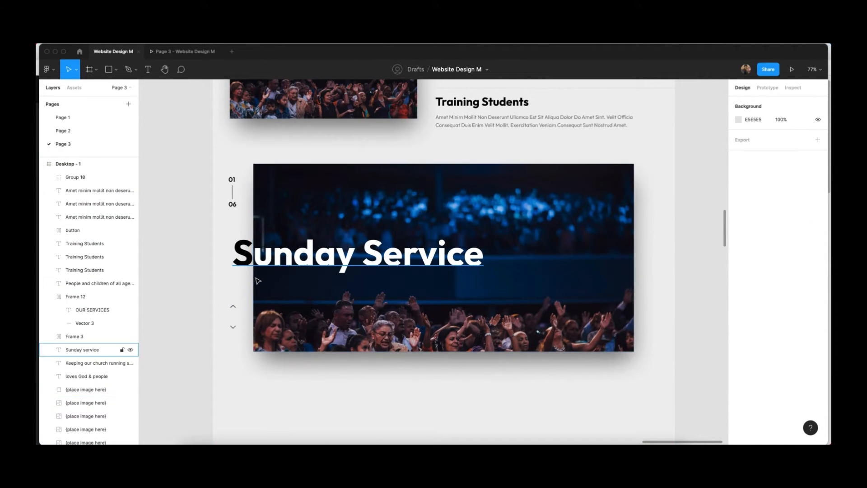
key(r)
click(117, 72)
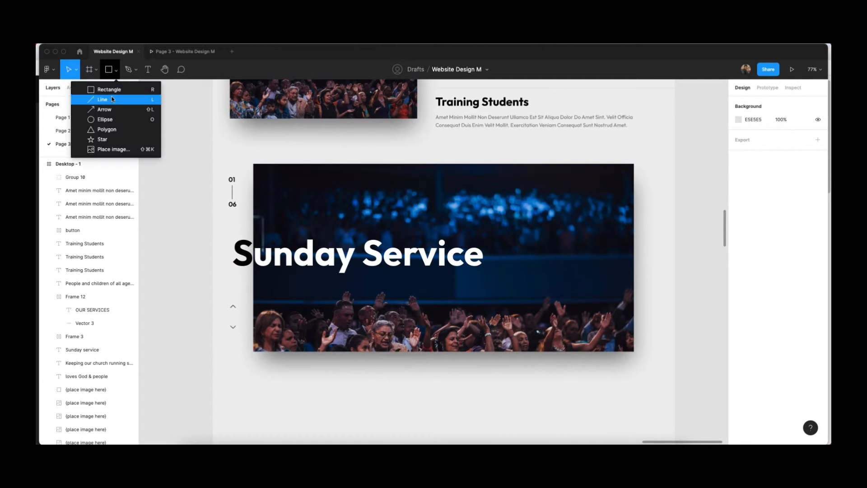
click(93, 89)
mouse_move(251, 261)
mouse_down()
mouse_move(338, 273)
mouse_move(489, 274)
mouse_up()
key(super+bracketleft)
key(super+bracketleft)
key(super+bracketleft)
key(super+bracketleft)
key(super+bracketleft)
key(super+bracketleft)
key(super+bracketleft)
key(super+bracketleft)
key(super+bracketleft)
key(super+bracketleft)
key(super+bracketleft)
key(super+bracketleft)
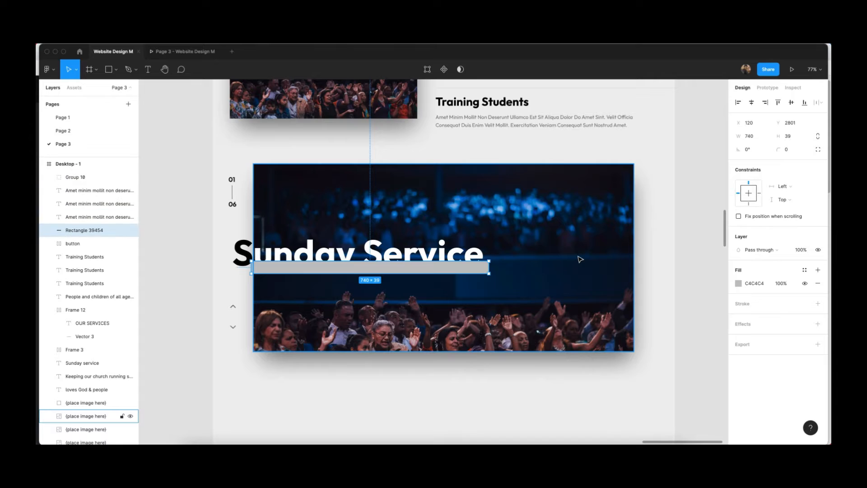
key(super+bracketleft)
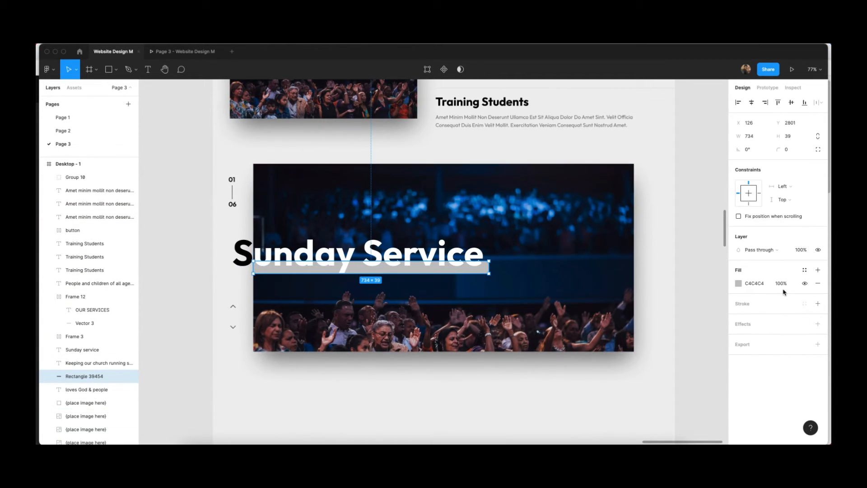
Step: Fill the rectangle behind the heading with the blue document color 127EFF
click(739, 284)
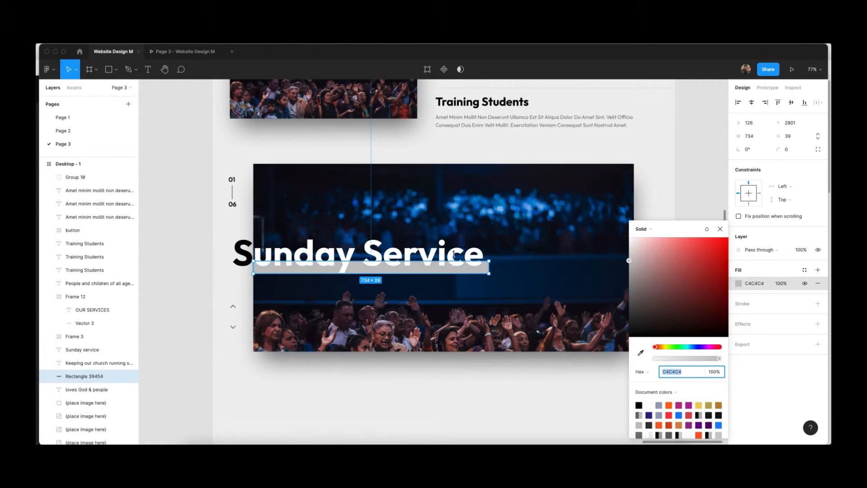
click(680, 415)
key(Escape)
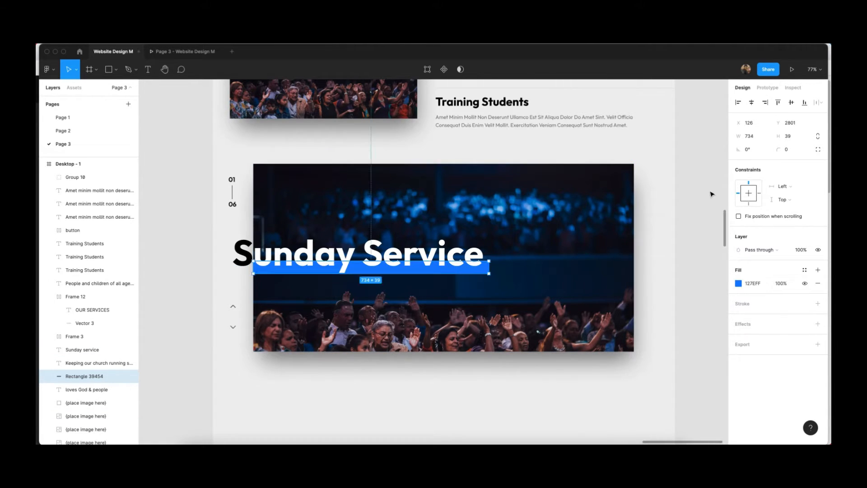
key(Escape)
Step: Search the Iconify plugin for "play" icons
scroll(402, 291, down, 3)
drag(401, 292, 406, 362)
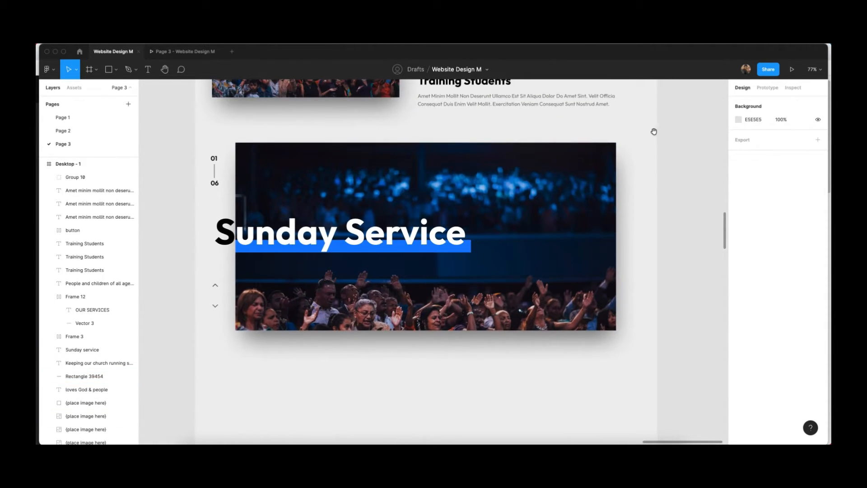
mouse_move(654, 132)
mouse_down()
mouse_move(637, 346)
mouse_move(640, 125)
mouse_up()
drag(629, 297, 627, 324)
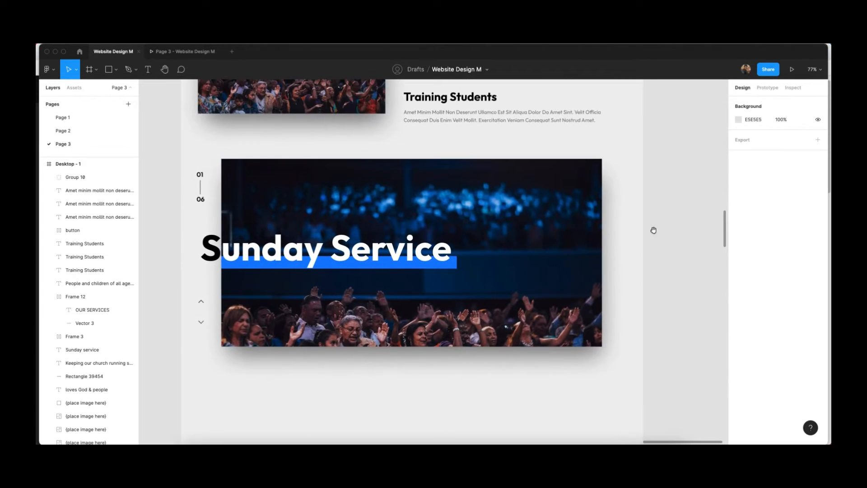
drag(654, 231, 609, 232)
right_click(632, 200)
mouse_move(714, 266)
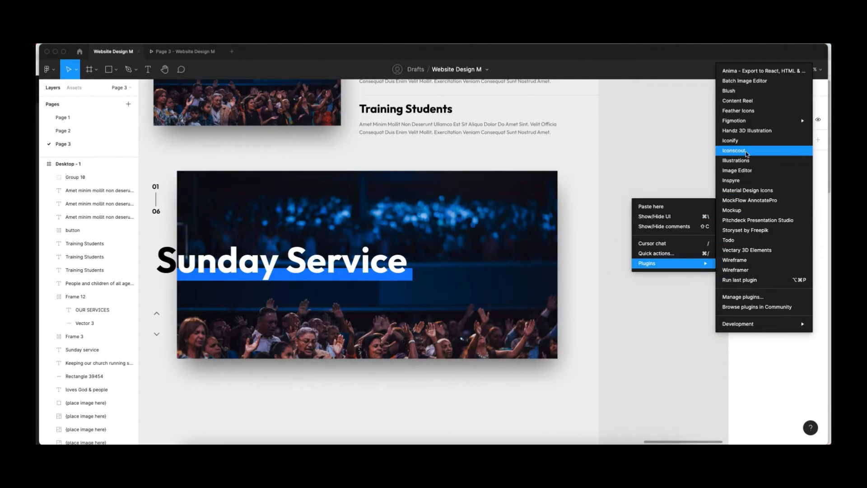
click(730, 140)
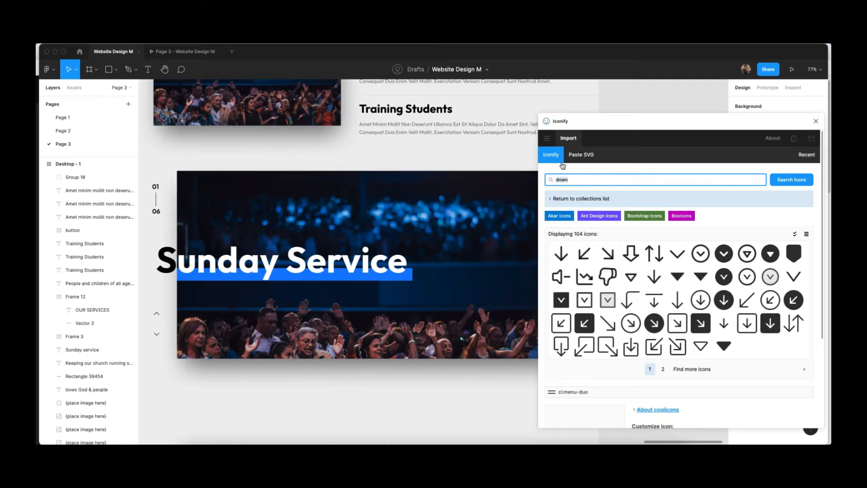
key(Return)
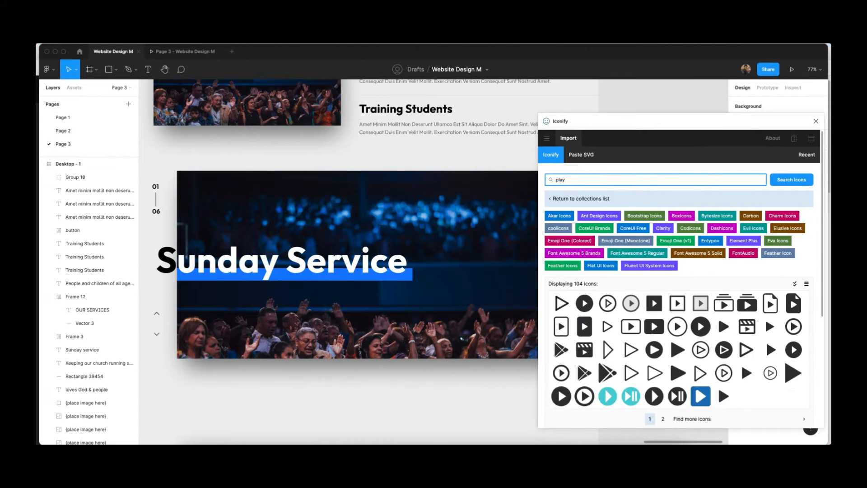
Step: Import the dashicons controls-play icon and close the Iconify plugin
scroll(659, 352, down, 1)
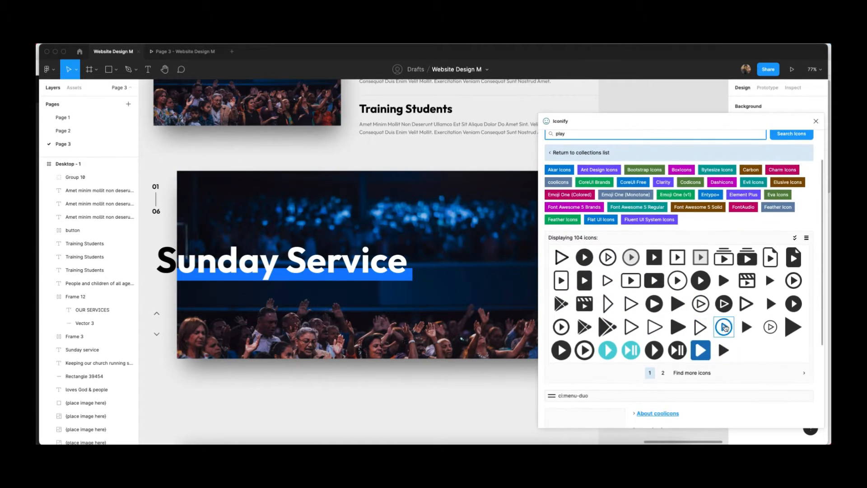
click(747, 327)
scroll(747, 327, down, 3)
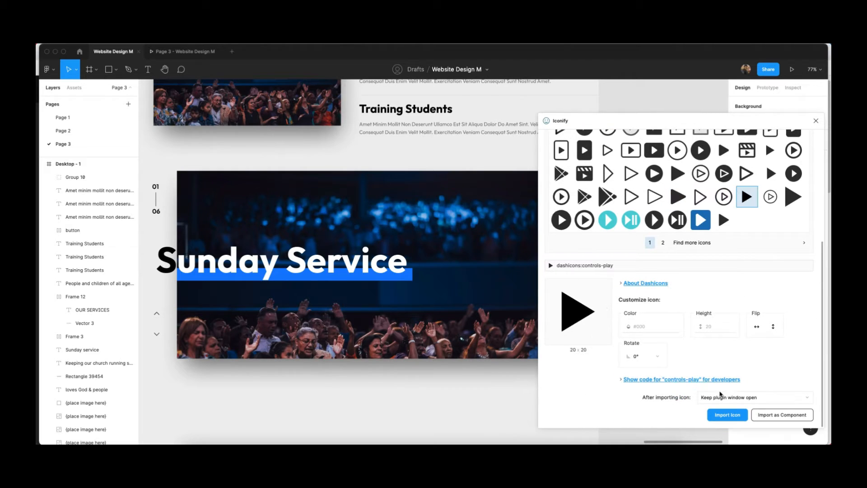
click(729, 415)
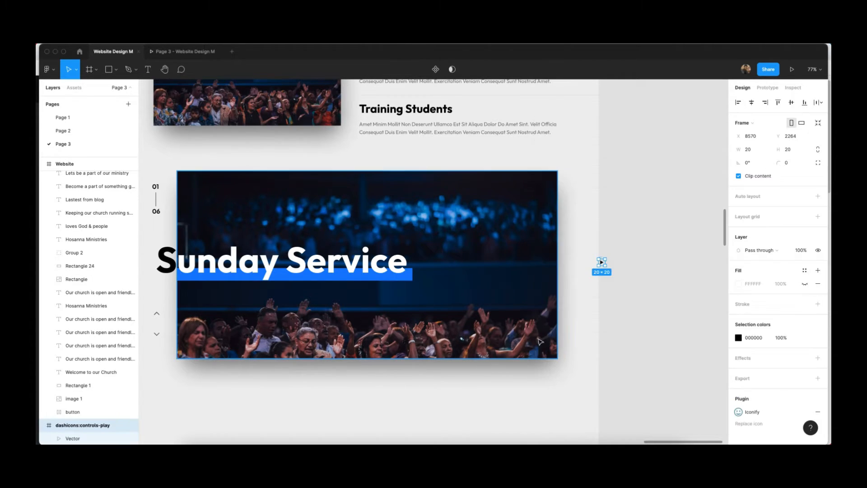
key(Escape)
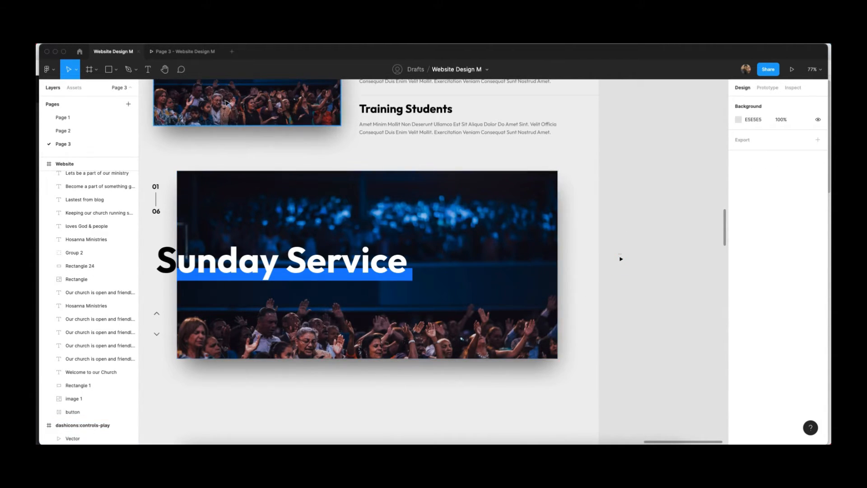
Step: Draw a circle 114 × 114 just after the Sunday Service heading on the crowd photo
click(117, 70)
click(97, 119)
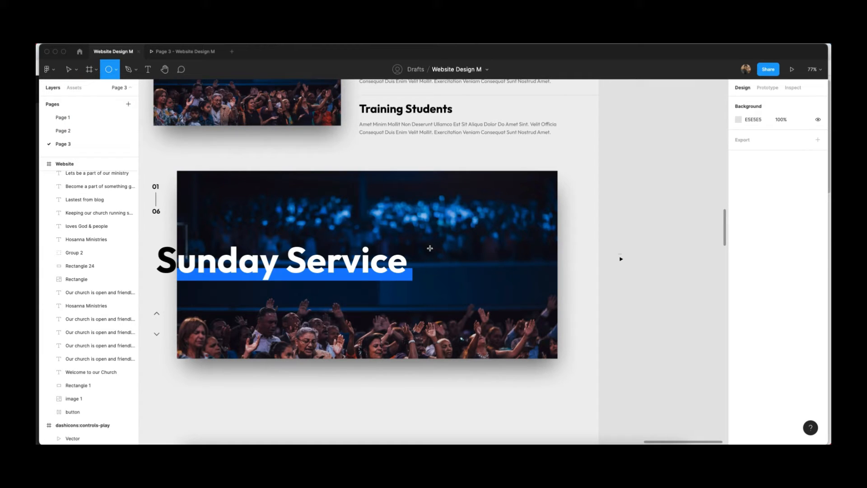
mouse_move(430, 248)
mouse_down()
mouse_move(473, 294)
mouse_move(461, 287)
mouse_up()
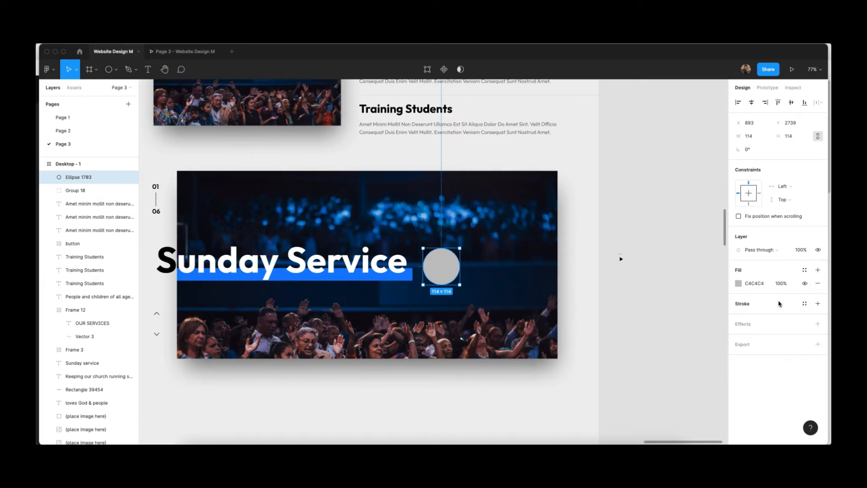
Step: Add a drop shadow with a blur of 44 to the circle beside the heading
click(772, 326)
click(753, 342)
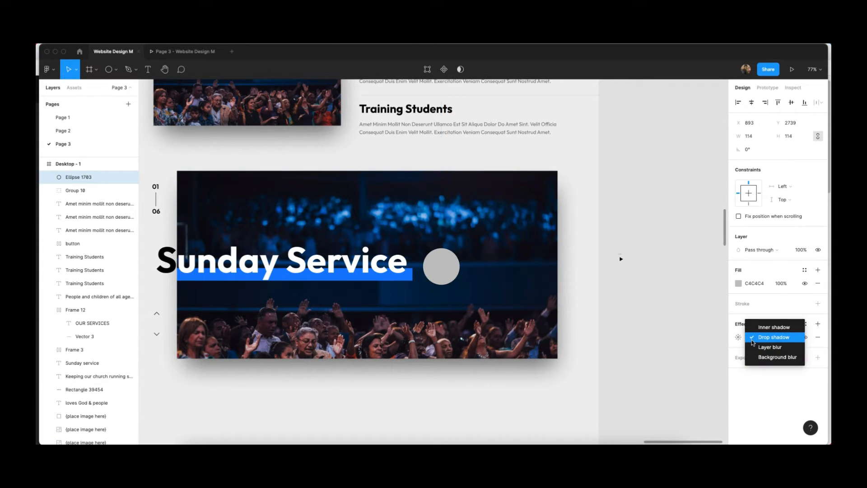
click(762, 337)
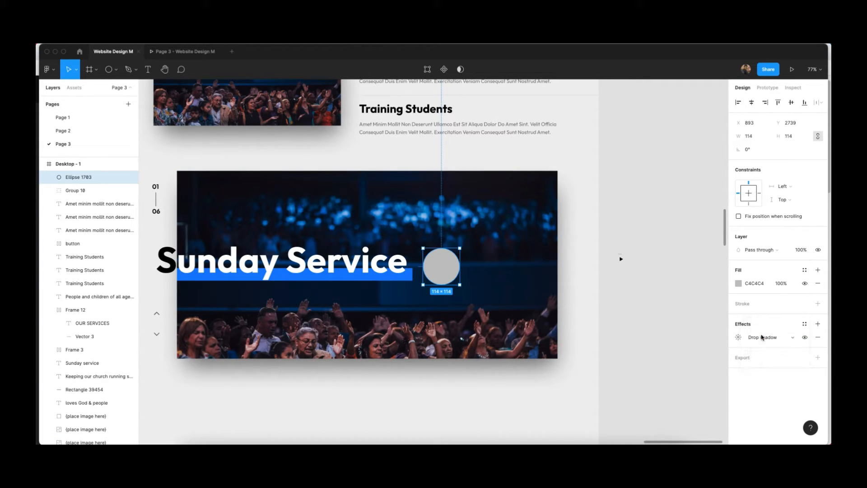
click(739, 338)
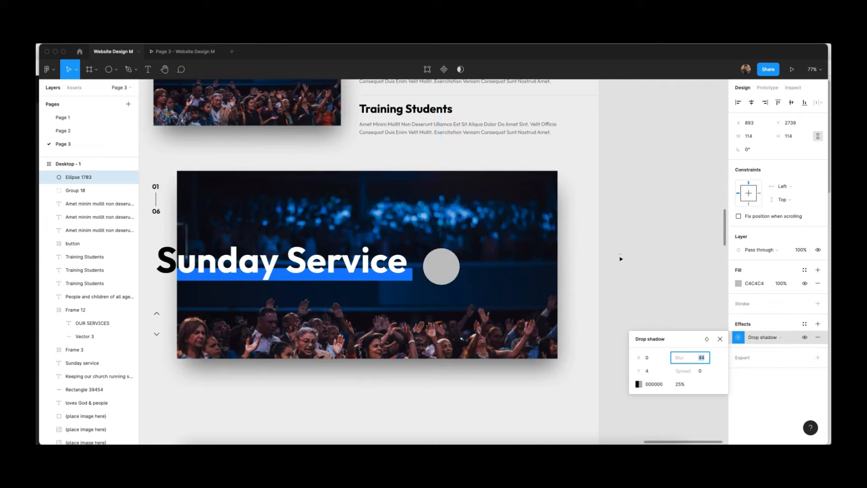
click(639, 384)
click(631, 210)
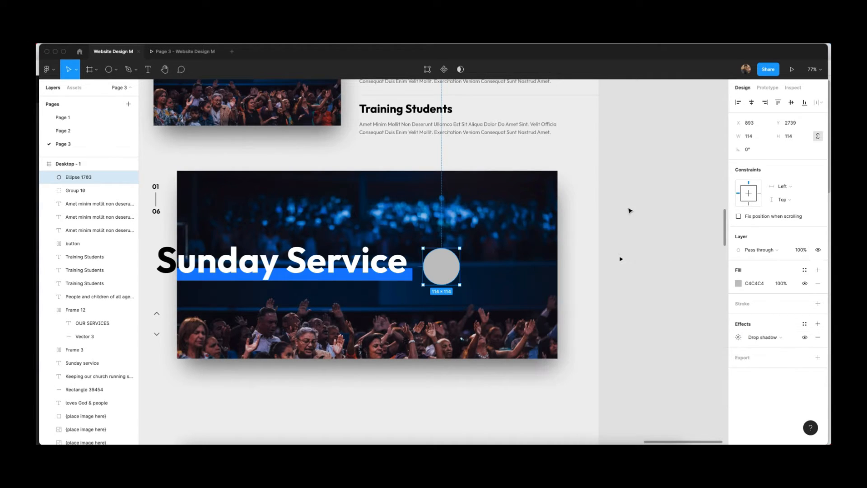
Step: Fill the circle beside the Sunday Service heading with white FFFFFF
click(738, 284)
drag(668, 285, 632, 234)
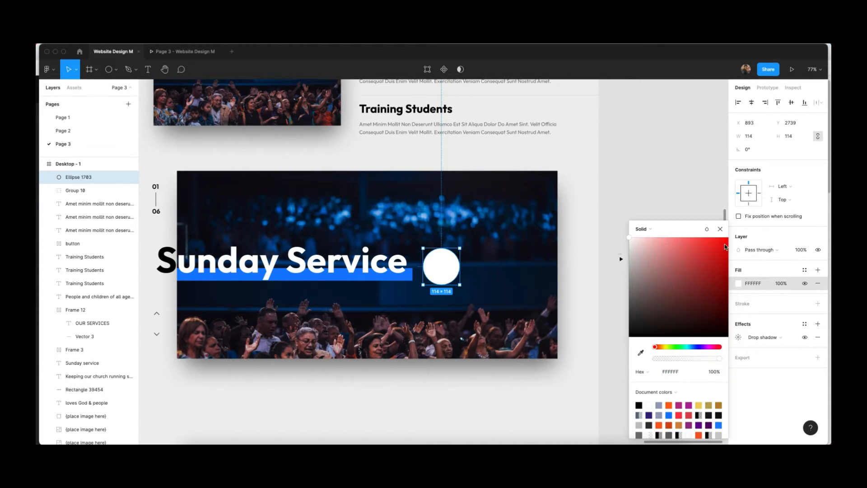
click(720, 228)
click(691, 203)
Step: Duplicate the white circle and shrink the copy to 98 × 98 inside the original
click(459, 260)
key(ctrl+d)
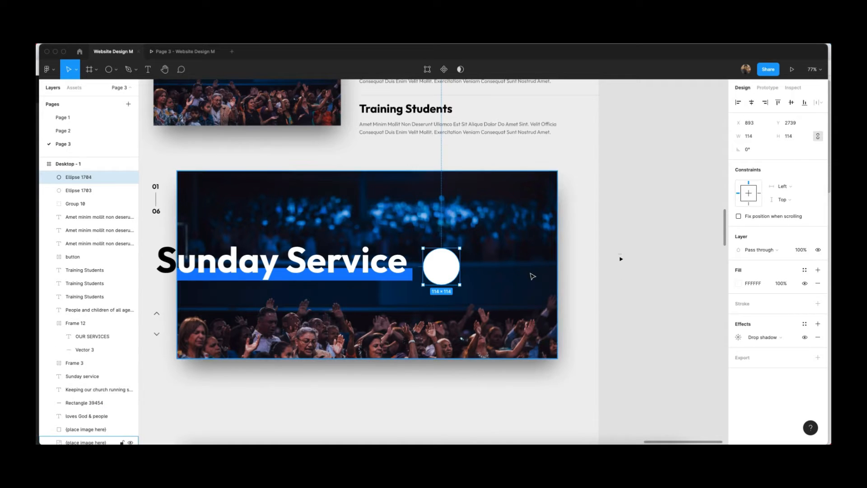
scroll(531, 272, up, 5)
drag(394, 224, 389, 230)
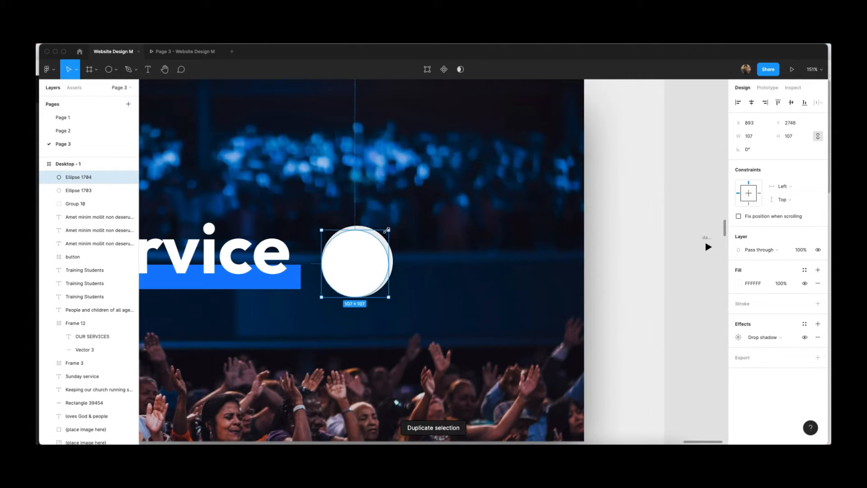
drag(320, 296, 327, 292)
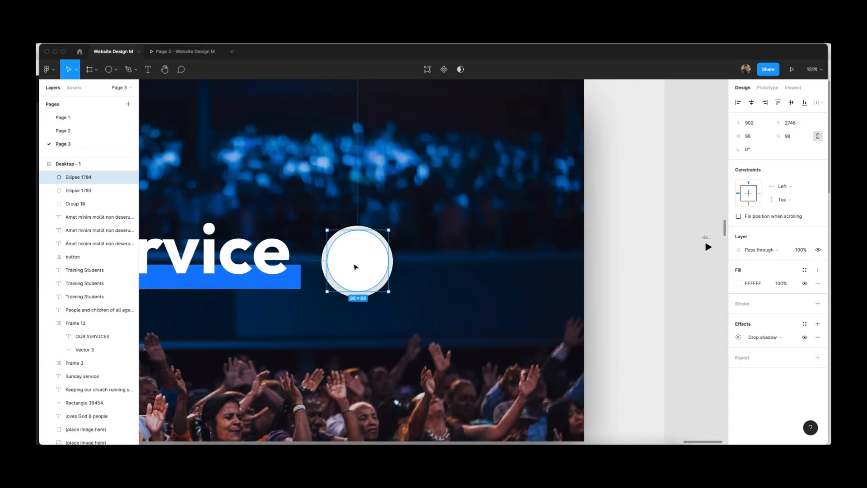
Step: Center the smaller circle in the white one and fill it with the blue document color 127EFF
click(737, 283)
click(682, 371)
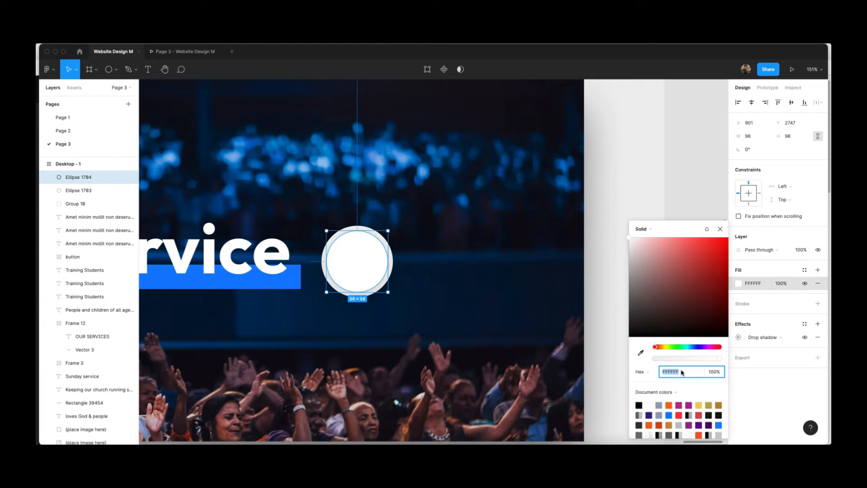
click(670, 415)
click(720, 229)
click(696, 233)
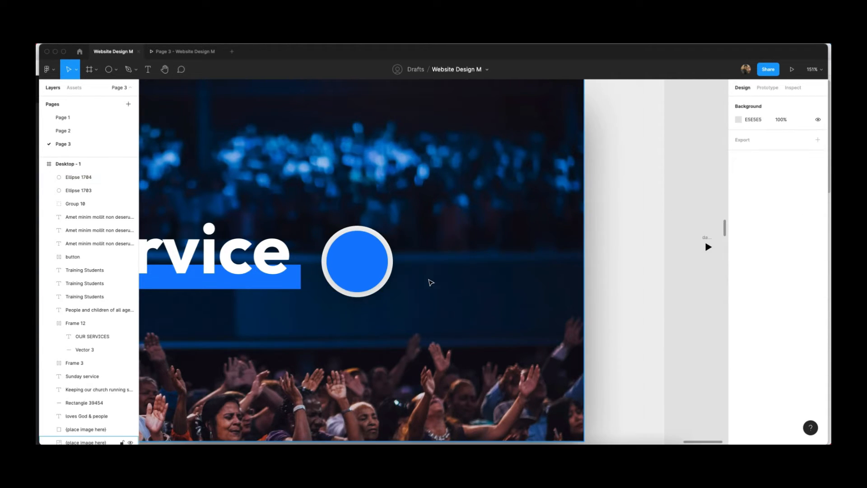
Step: Move the imported play icon from beside the page onto the center of the blue circle
scroll(429, 282, up, 2)
scroll(428, 283, down, 8)
scroll(428, 282, up, 4)
click(427, 280)
scroll(428, 281, up, 2)
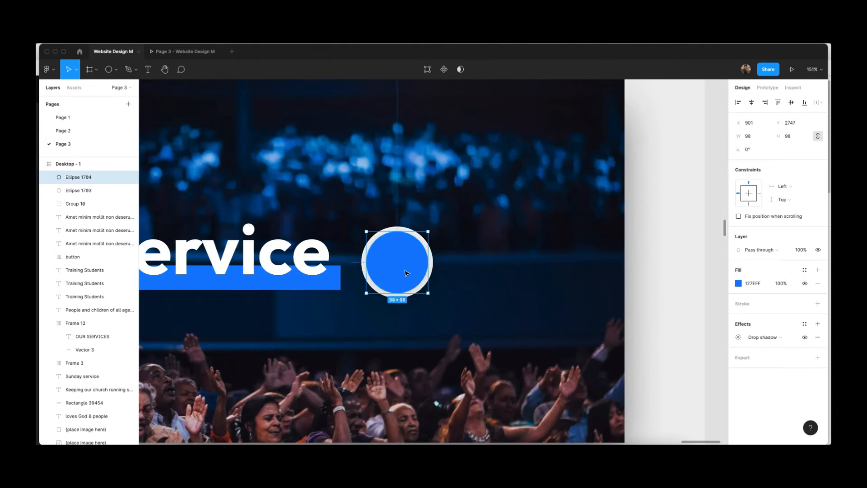
scroll(429, 258, up, 5)
click(538, 227)
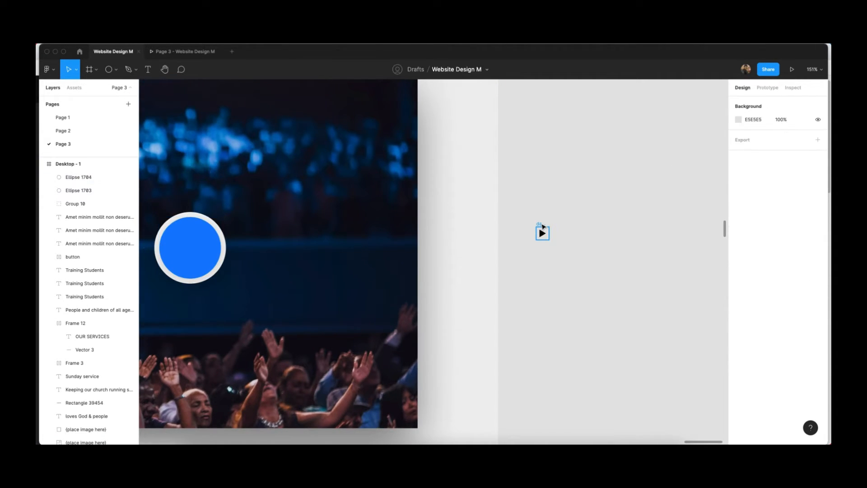
scroll(393, 240, left, 5)
drag(541, 226, 455, 246)
scroll(455, 247, up, 5)
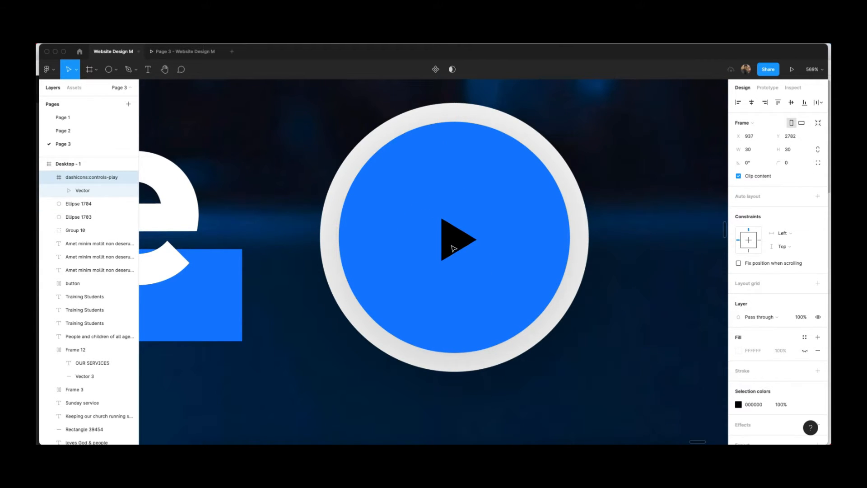
Step: Recolor the play icon inside the blue circle to white FFFFFF
click(739, 405)
drag(651, 300, 627, 233)
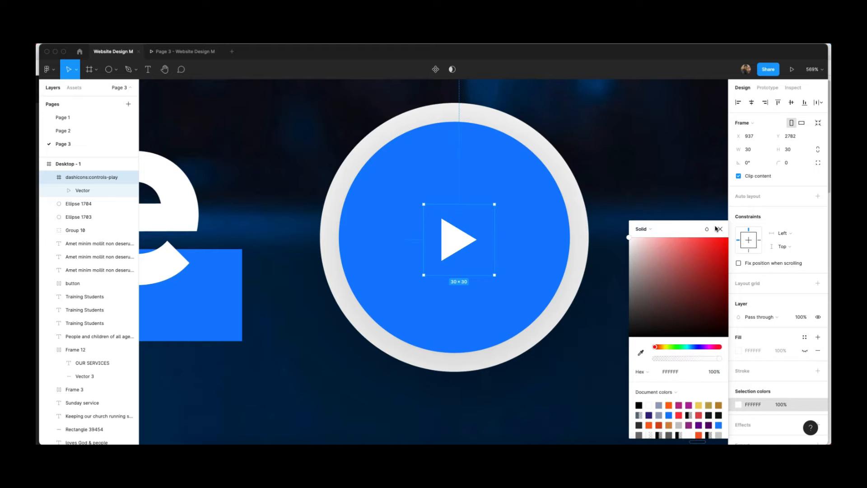
click(719, 230)
scroll(431, 271, down, 3)
scroll(431, 271, down, 5)
scroll(433, 273, up, 2)
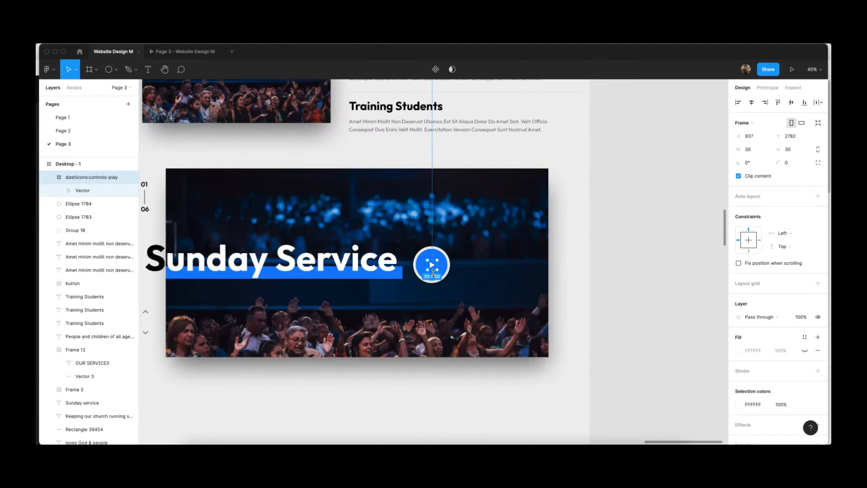
Step: Group the play icon with the blue and white circles as one play button
scroll(430, 257, up, 2)
shift+click(430, 257)
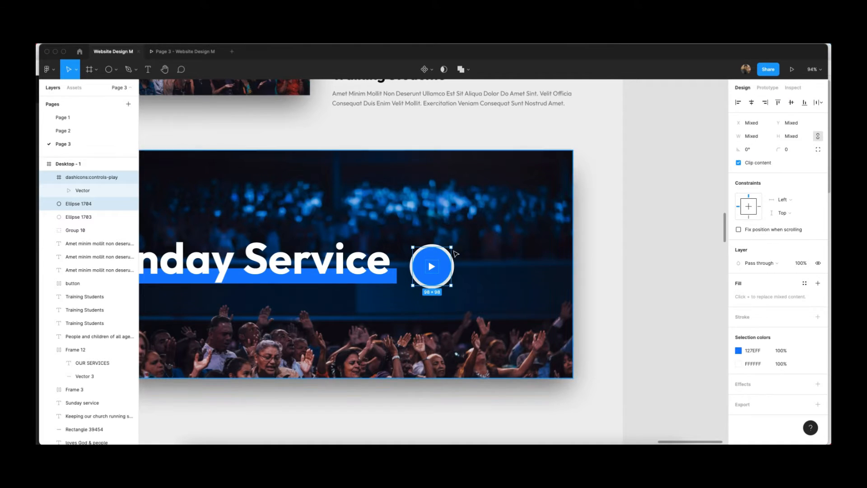
shift+click(431, 244)
key(ctrl+g)
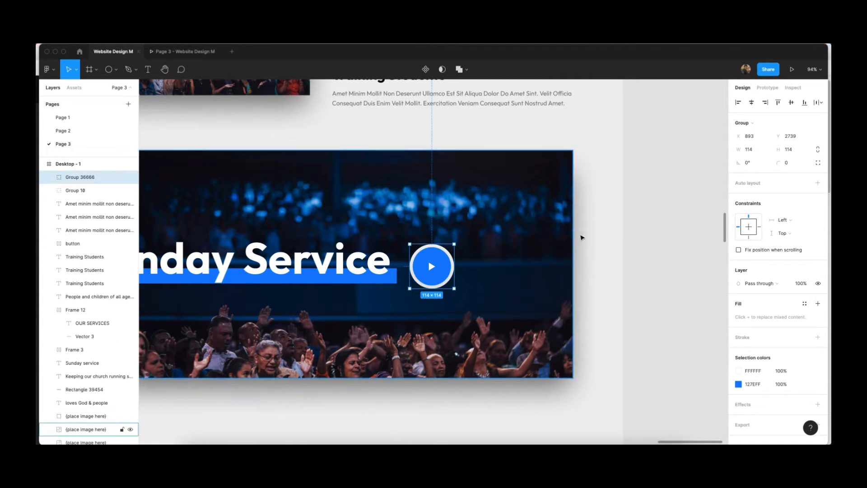
click(581, 236)
Step: Examine the section that follows Sunday Services in the Page 3 prototype and return to the design file
scroll(581, 236, left, 5)
scroll(375, 276, down, 5)
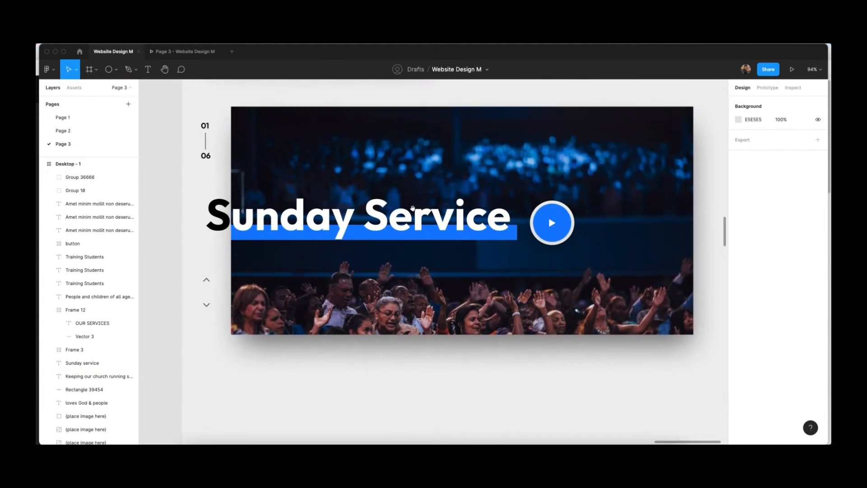
scroll(475, 249, down, 5)
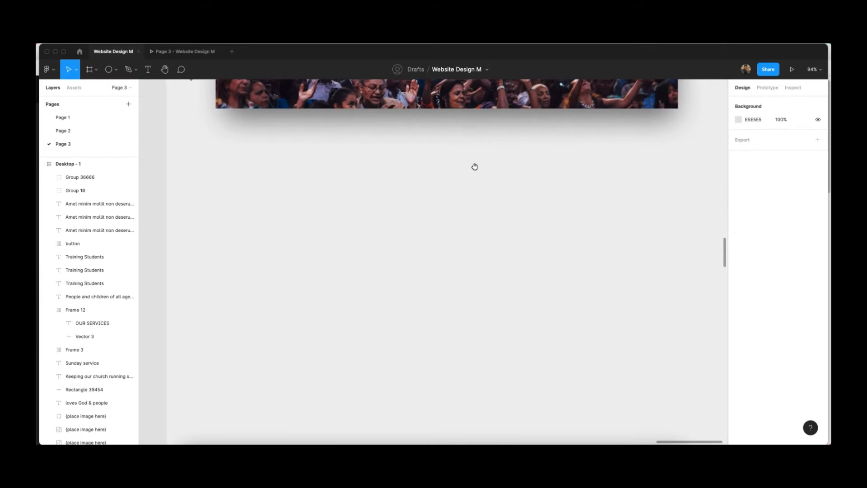
scroll(456, 225, down, 3)
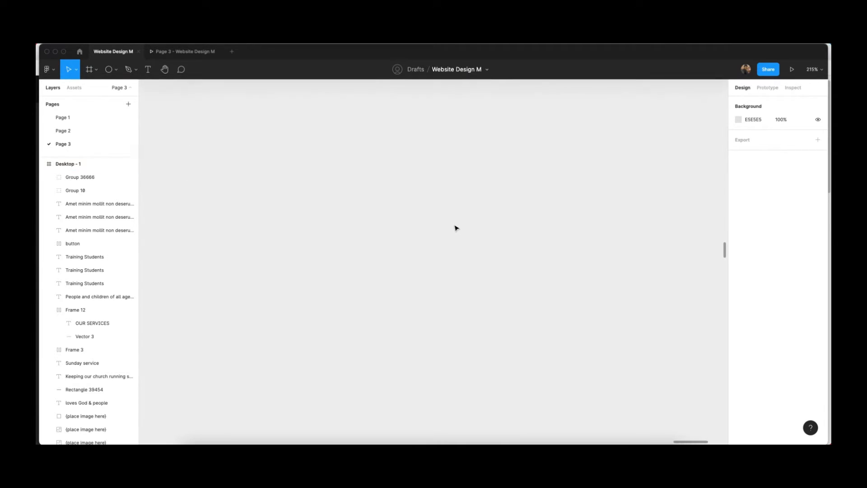
scroll(434, 216, down, 5)
click(181, 51)
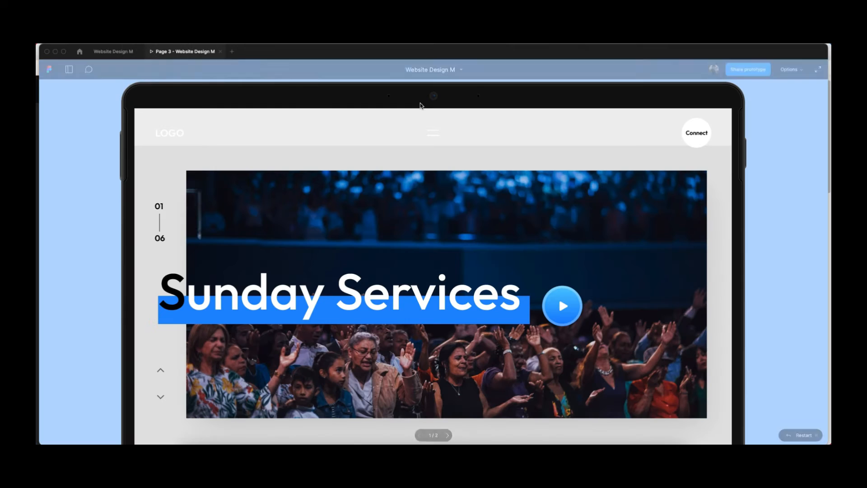
scroll(407, 189, down, 5)
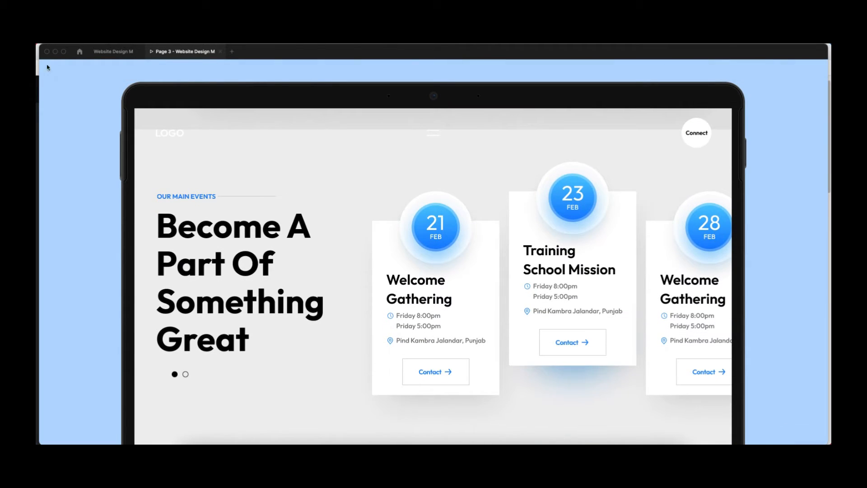
click(113, 51)
scroll(580, 296, up, 5)
scroll(466, 299, down, 3)
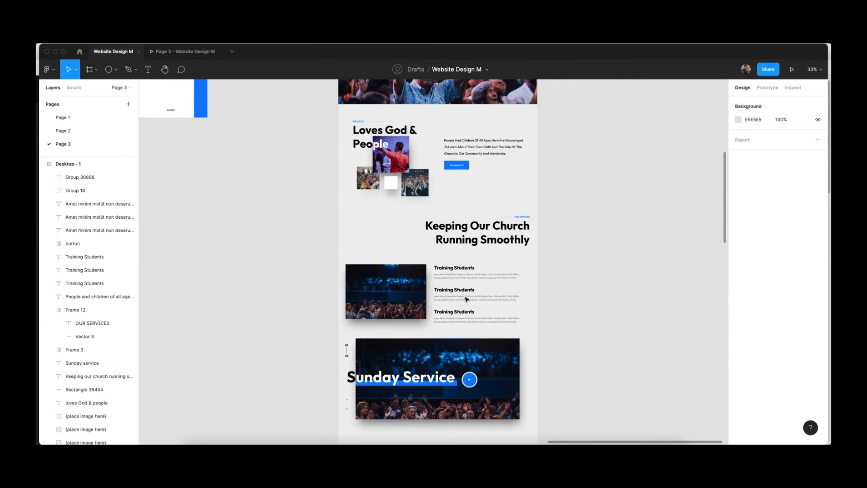
Step: Copy the About Us label and the Loves God & People heading into the empty area below the Sunday Service photo
click(90, 375)
shift+click(497, 219)
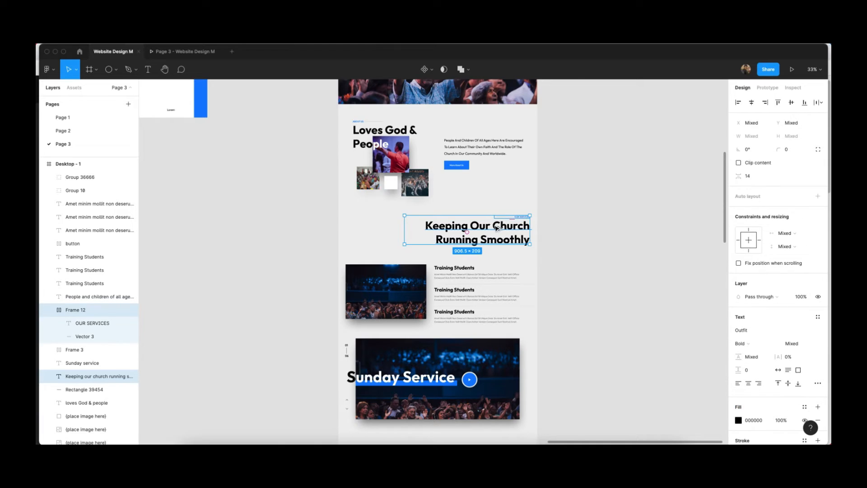
click(364, 122)
shift+click(376, 142)
drag(376, 142, 370, 333)
click(514, 342)
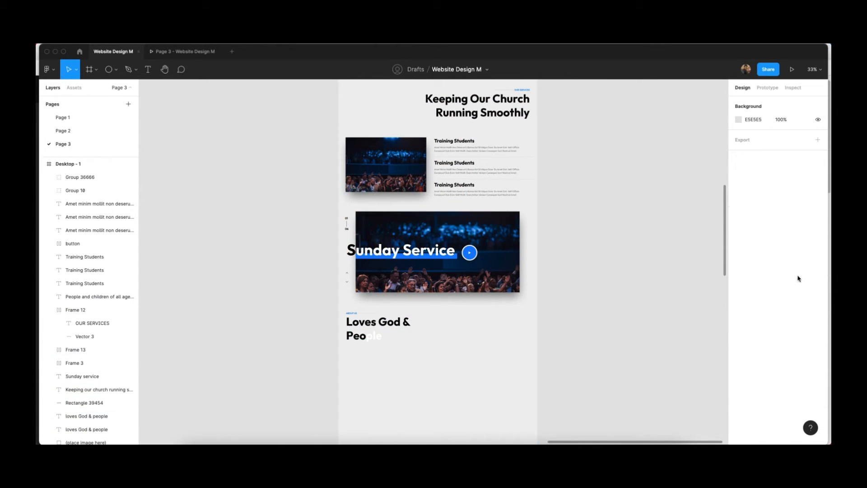
Step: Show the page's column layout grid and move the copied label and heading slightly further below the Sunday Service photo
click(807, 234)
click(516, 358)
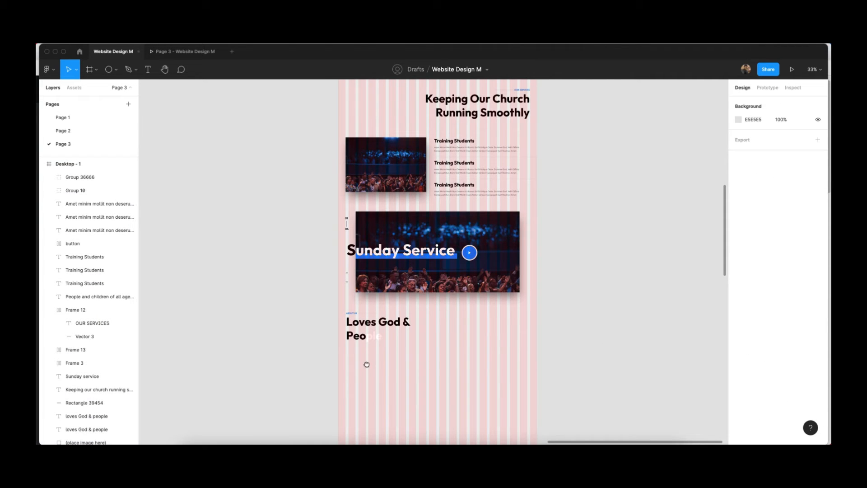
drag(367, 364, 364, 325)
scroll(349, 294, up, 4)
drag(317, 250, 356, 295)
scroll(356, 290, up, 5)
click(276, 254)
scroll(392, 249, down, 5)
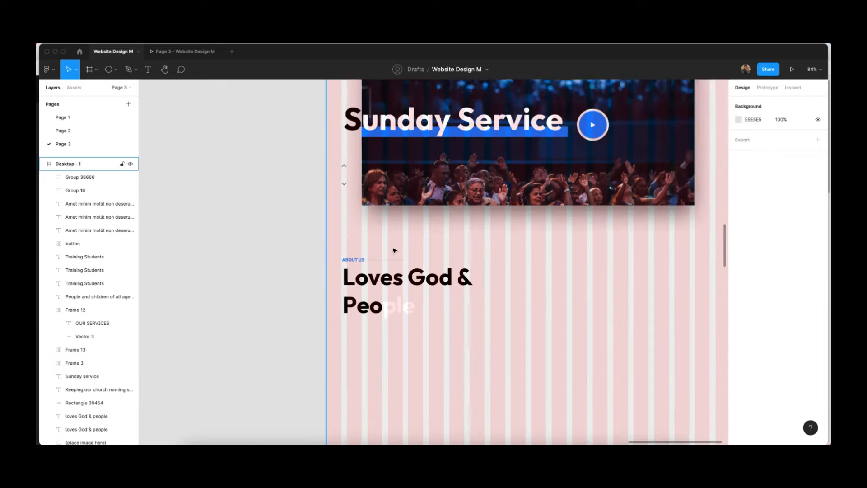
scroll(409, 262, up, 2)
Step: Check the vertical spacing around the Keeping Our Church, Training Students and Sunday Service sections
drag(320, 180, 698, 399)
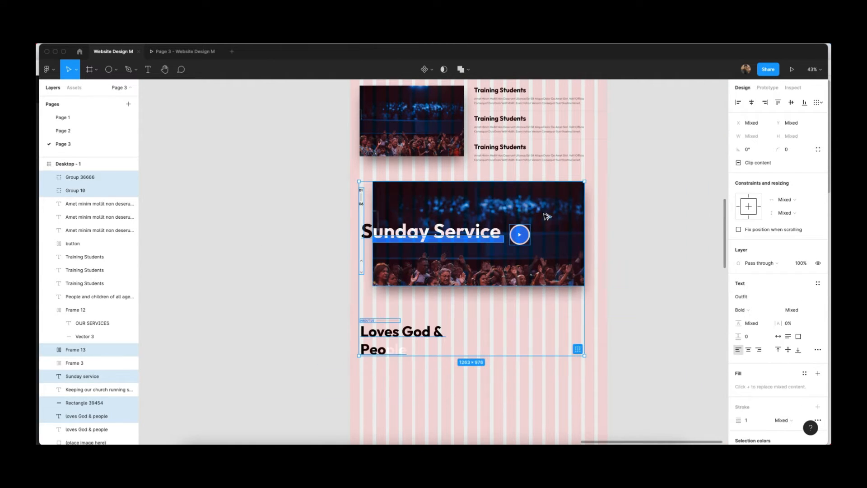
key(alt)
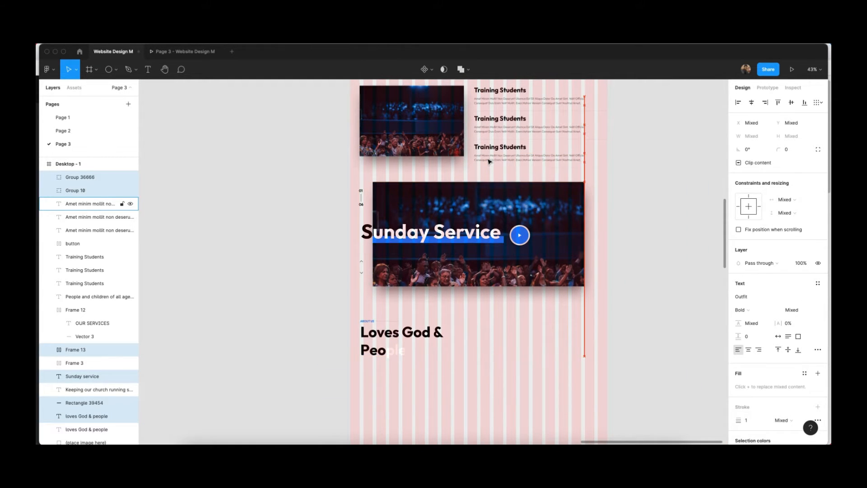
scroll(290, 166, up, 2)
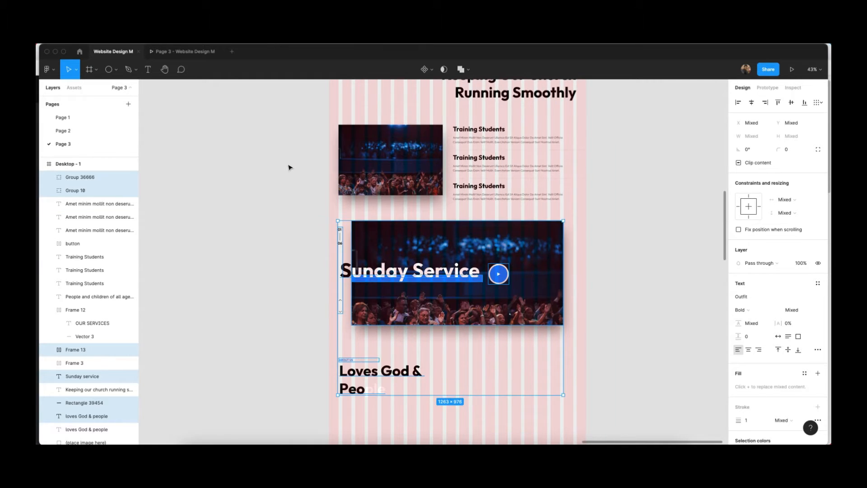
click(302, 130)
scroll(310, 191, up, 3)
drag(293, 160, 560, 259)
scroll(639, 354, down, 3)
scroll(561, 259, up, 3)
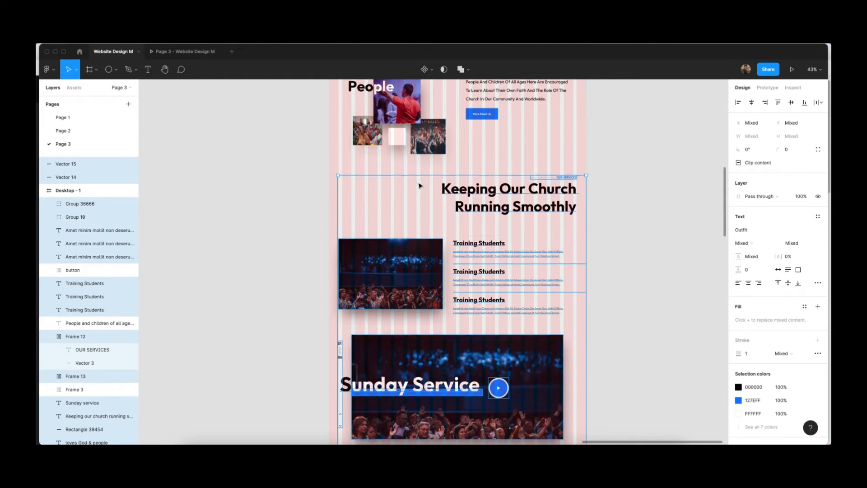
Step: Shift the Sunday Service section and the copied heading slightly down from the Training Students list
scroll(420, 185, down, 3)
drag(291, 224, 661, 425)
scroll(559, 297, down, 2)
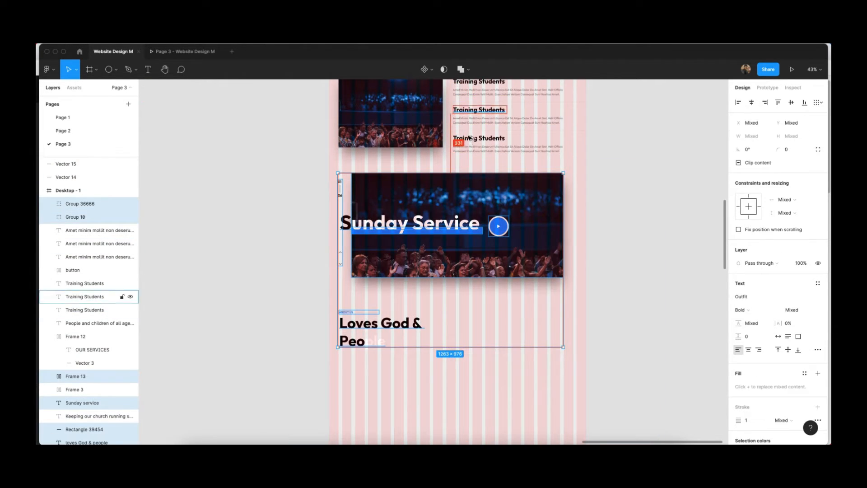
Step: Move the copied About Us label and Loves God & People heading up closer to the Sunday Service photo
click(259, 295)
drag(260, 295, 397, 353)
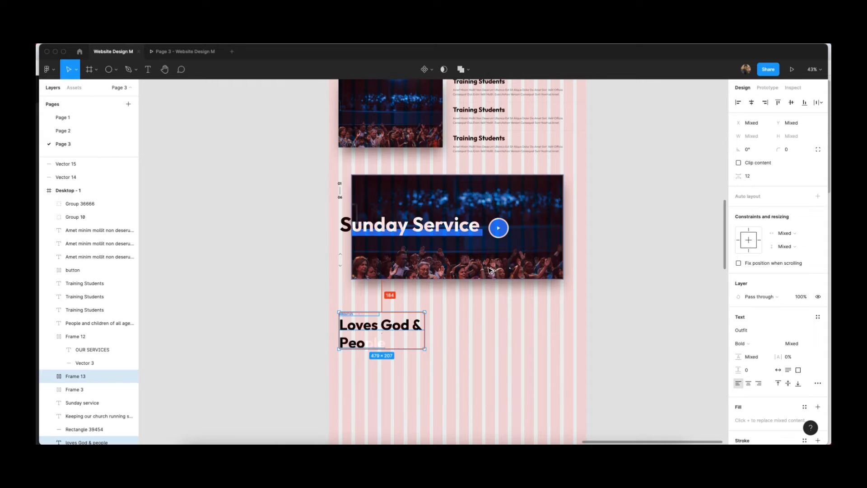
key(shift+Up)
key(shift+Up)
key(shift+Up)
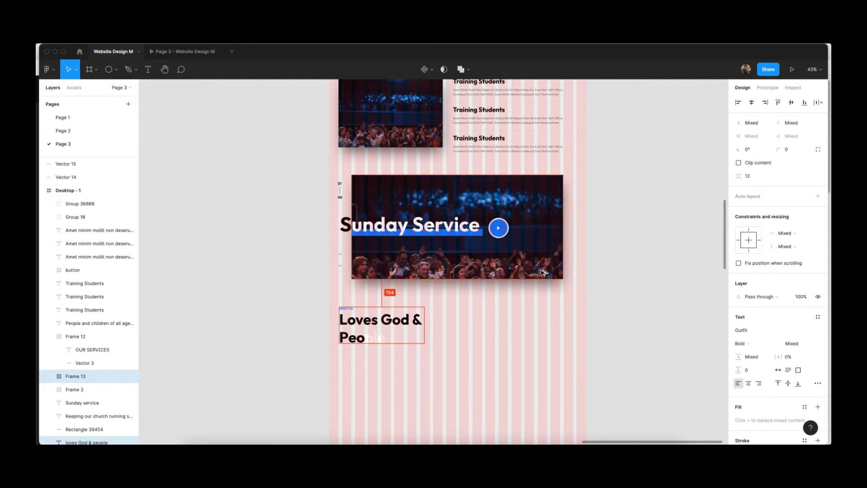
key(shift+Up)
key(shift+Up)
key(Up)
key(Up)
key(Up)
key(Up)
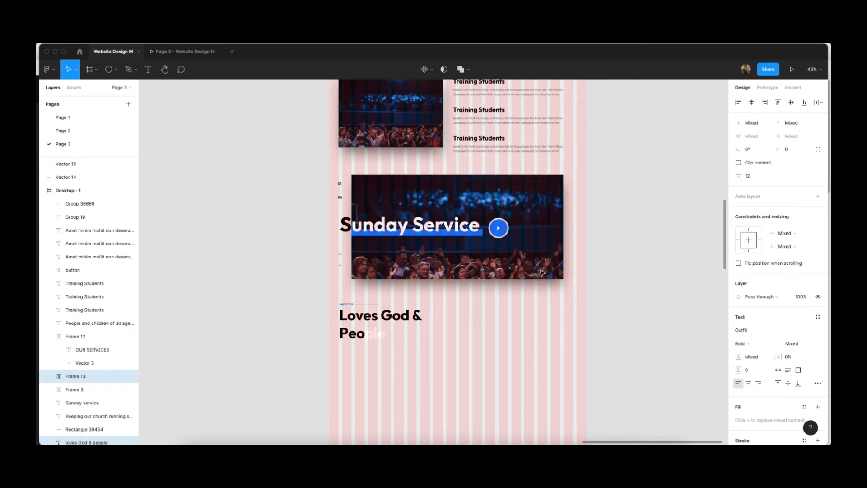
Step: Hide the column layout grid on the Desktop - 1 page
click(462, 332)
scroll(509, 330, up, 5)
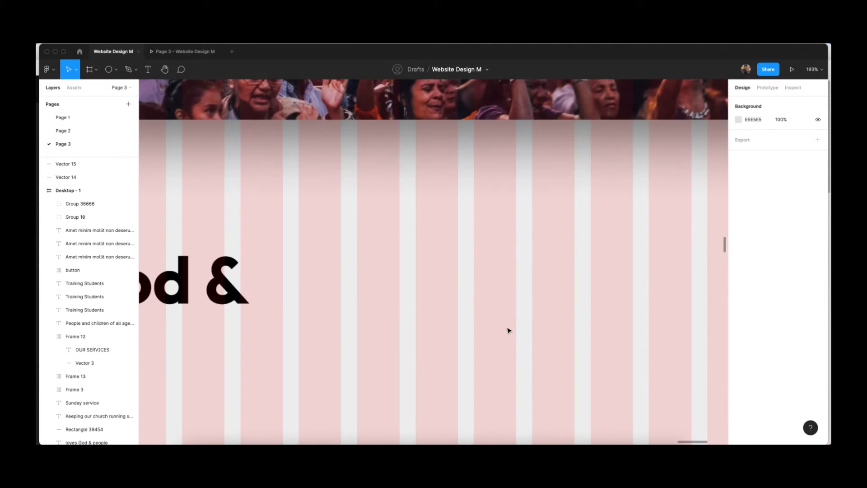
scroll(416, 272, down, 5)
click(416, 273)
click(804, 231)
click(604, 298)
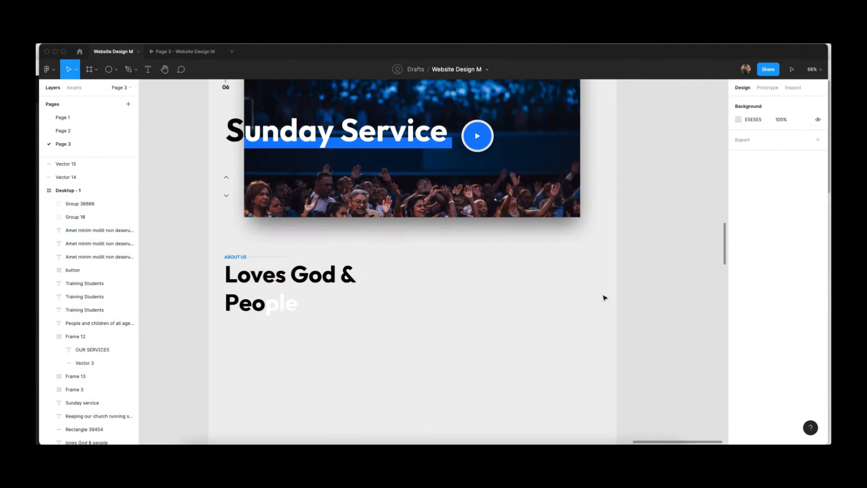
Step: Copy the heading text "Become A Part Of Something Great" from the events section of the finished Website design
scroll(417, 261, down, 2)
click(275, 215)
key(Return)
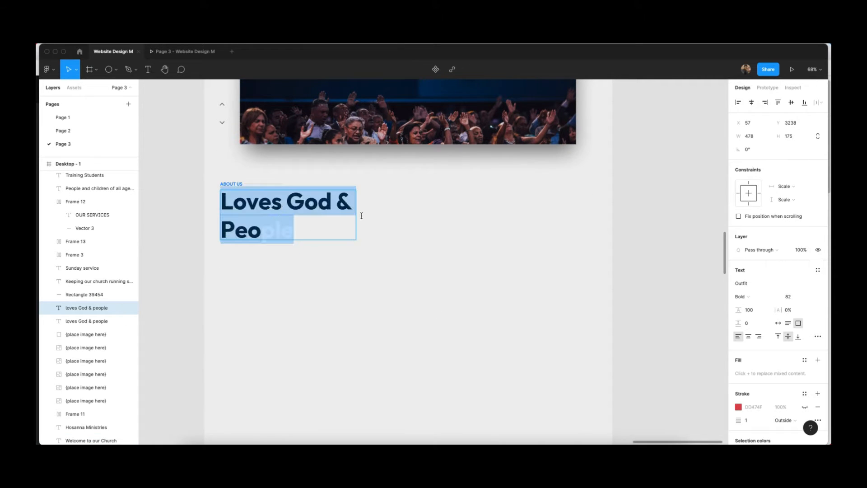
key(Escape)
scroll(303, 351, left, 20)
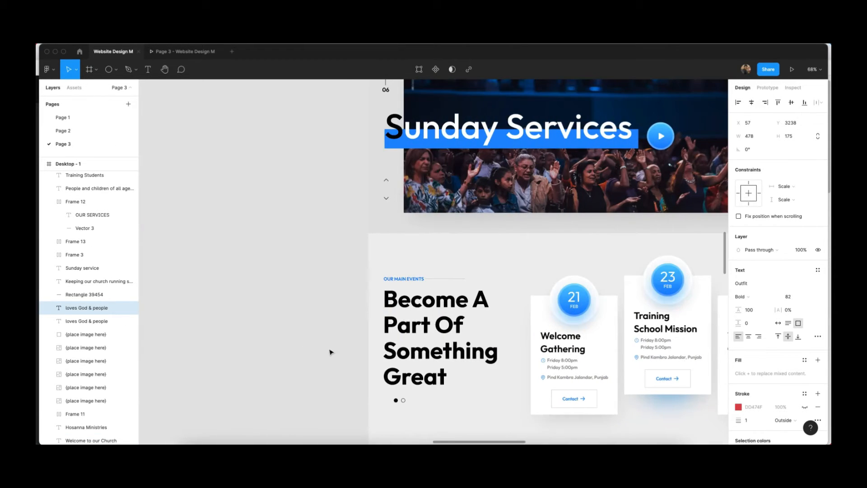
double_click(445, 337)
key(super+c)
key(Escape)
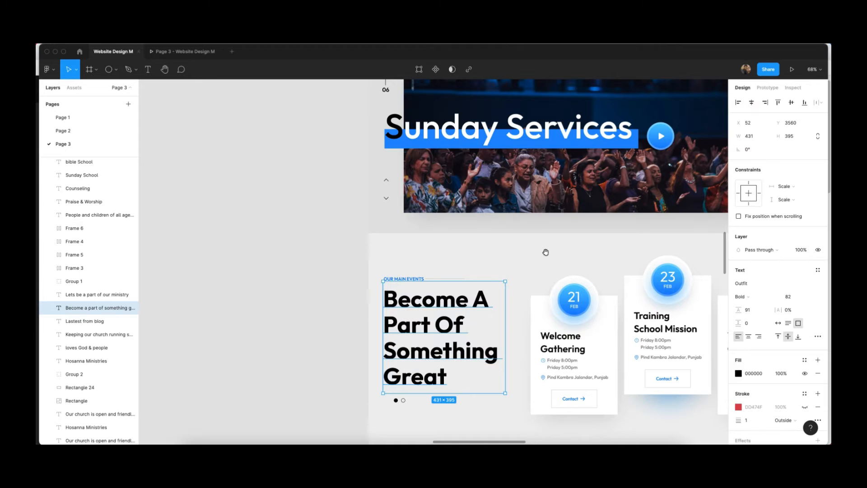
scroll(546, 252, right, 20)
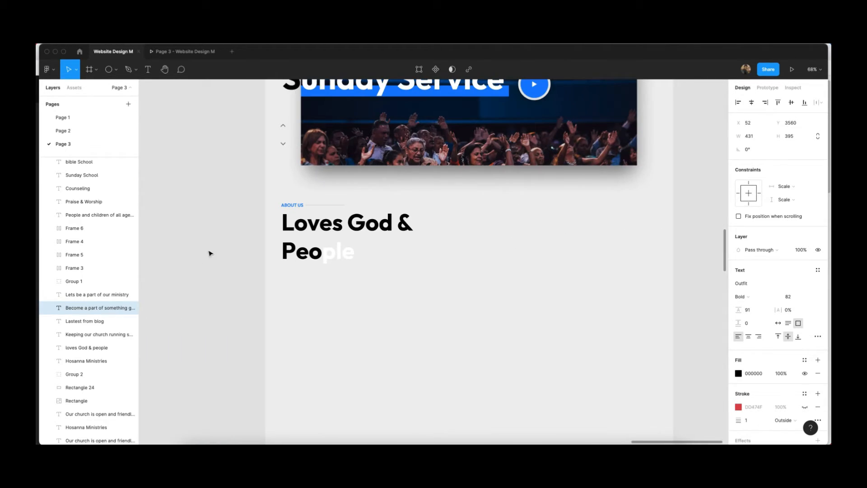
Step: Replace the Loves God & People heading text below the Sunday Service photo with the copied events heading
double_click(304, 249)
text(c)
key(super+v)
click(496, 248)
drag(340, 259, 338, 287)
double_click(312, 249)
click(282, 225)
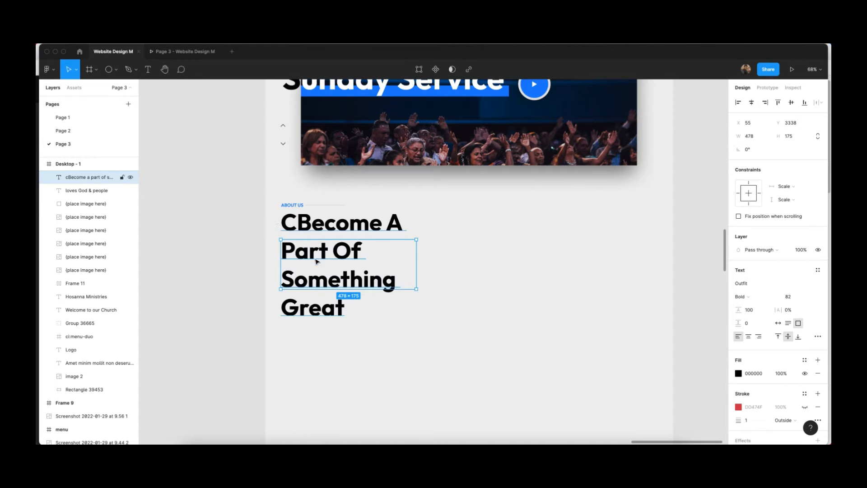
Step: Enlarge the heading's text box to fit all four lines and remove the stray C before "Become"
drag(317, 240, 280, 229)
double_click(296, 229)
key(BackSpace)
click(214, 212)
Step: Change the small blue label to "Our Main Events" and nudge the heading up slightly toward it
double_click(292, 205)
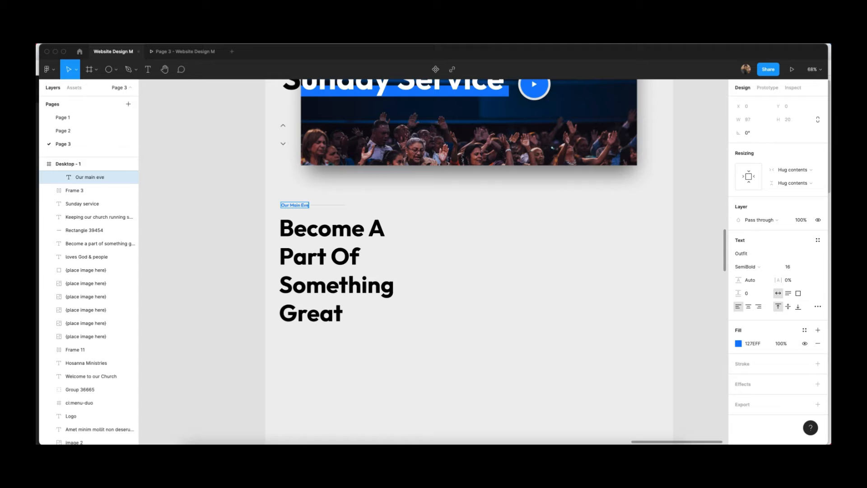
click(236, 205)
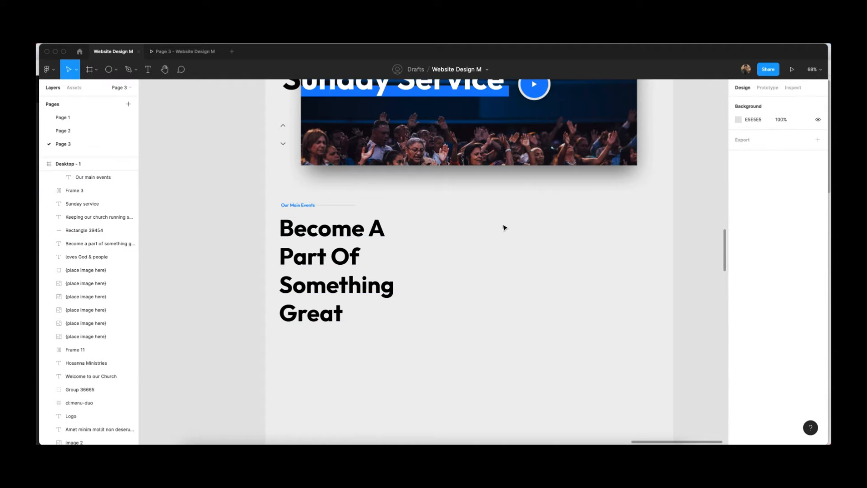
drag(234, 190, 417, 302)
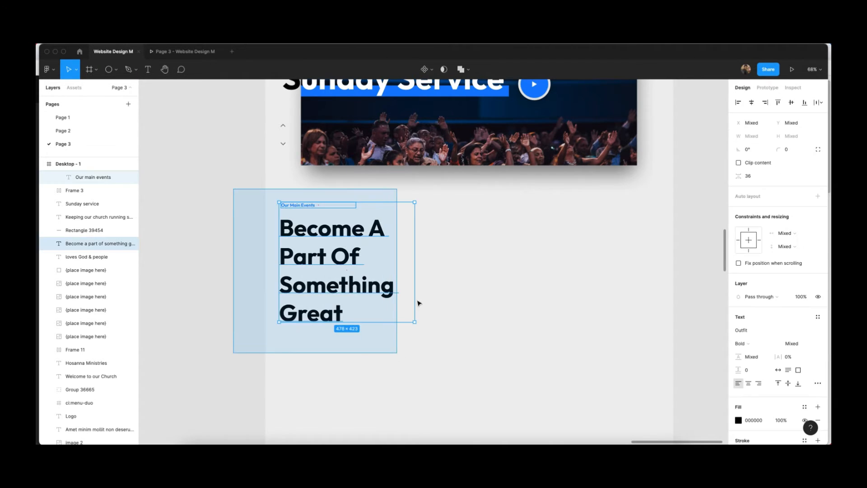
click(418, 302)
drag(209, 228, 424, 380)
key(Up)
key(Up)
key(Up)
key(Up)
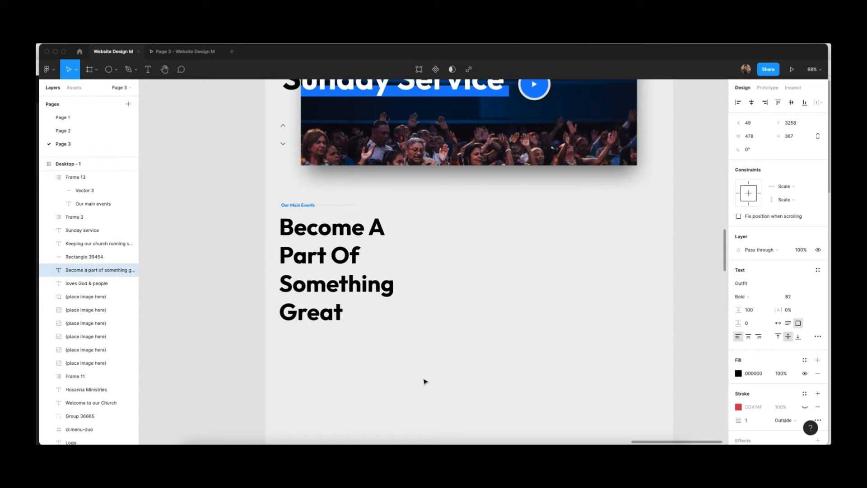
scroll(389, 316, right, 4)
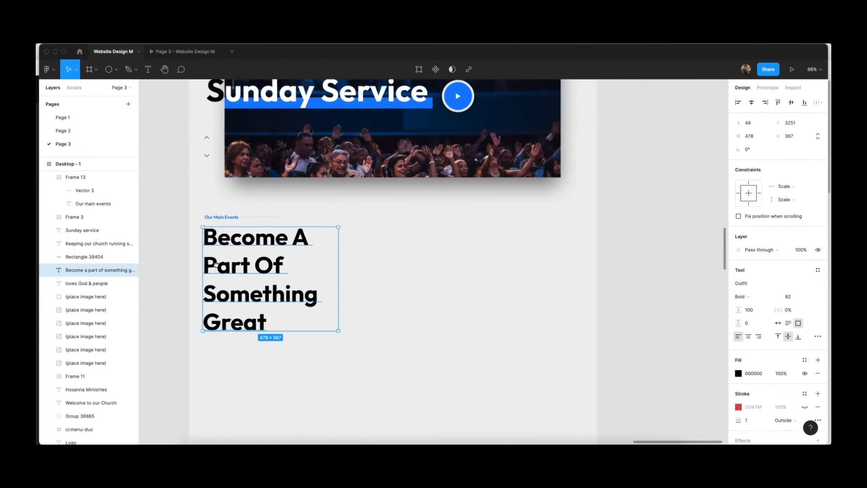
click(413, 285)
Step: Draw a 22 × 22 circle below the heading's left edge and fill it with black 000000
scroll(217, 358, left, 4)
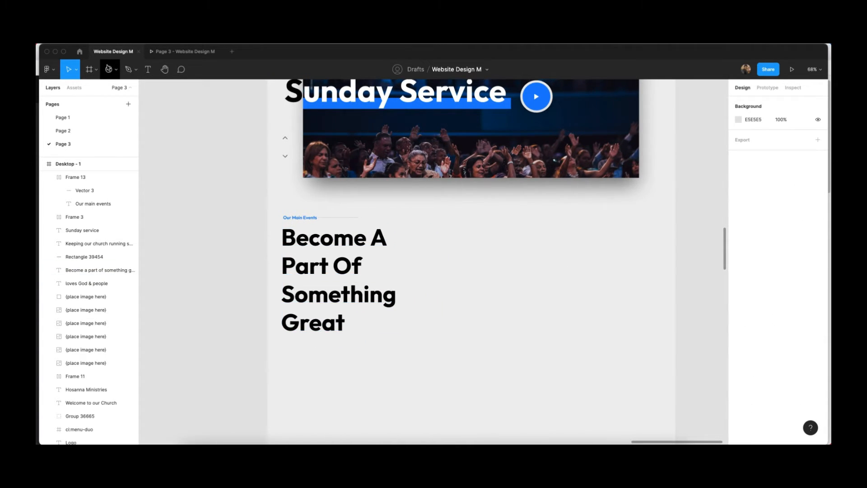
click(108, 69)
scroll(287, 352, up, 6)
mouse_move(281, 329)
mouse_down()
mouse_move(318, 365)
mouse_move(305, 352)
mouse_move(280, 363)
mouse_up()
click(739, 285)
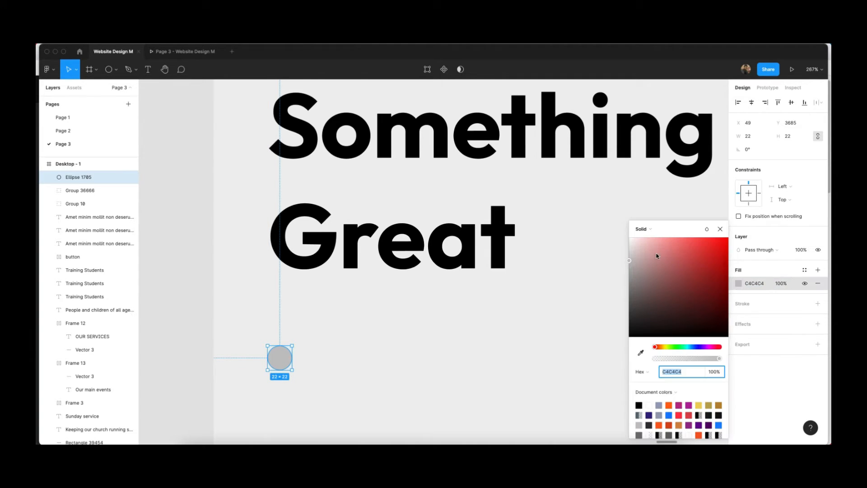
drag(657, 254, 628, 339)
click(720, 229)
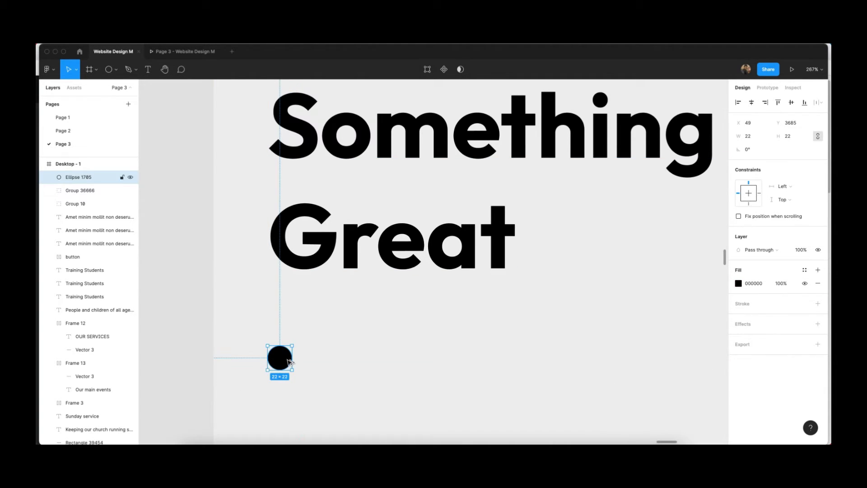
Step: Duplicate the black dot to its right with a 10 px gap and make the copy an outline with a stroke and hidden fill
drag(280, 357, 324, 361)
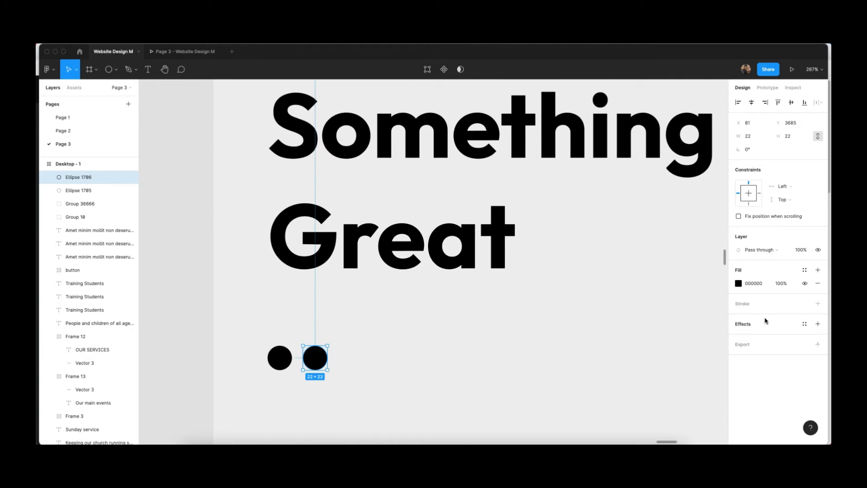
click(817, 303)
click(805, 283)
click(306, 340)
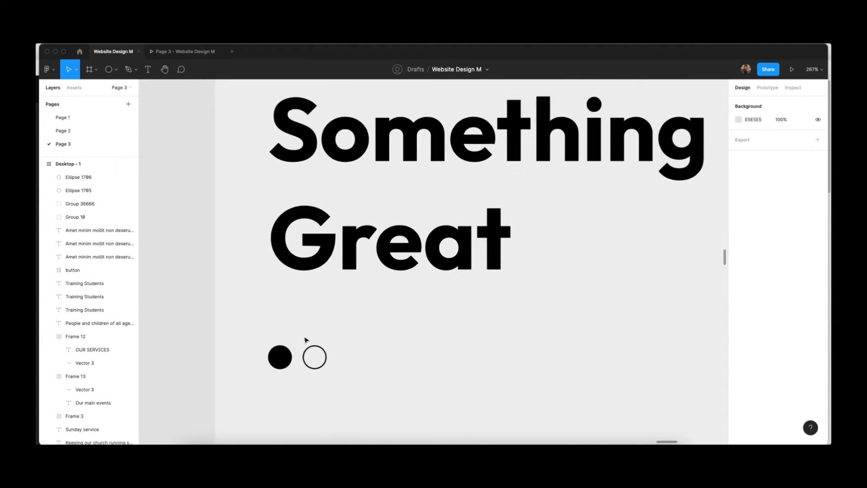
Step: Scale the two pagination dots down to 49 × 20 overall and group them
scroll(306, 339, up, 4)
scroll(302, 340, down, 10)
scroll(259, 324, up, 5)
scroll(259, 325, down, 15)
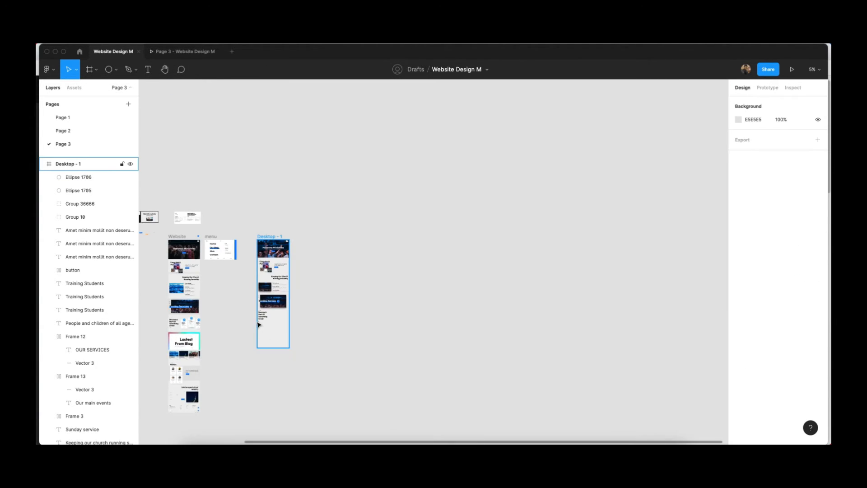
scroll(259, 324, up, 15)
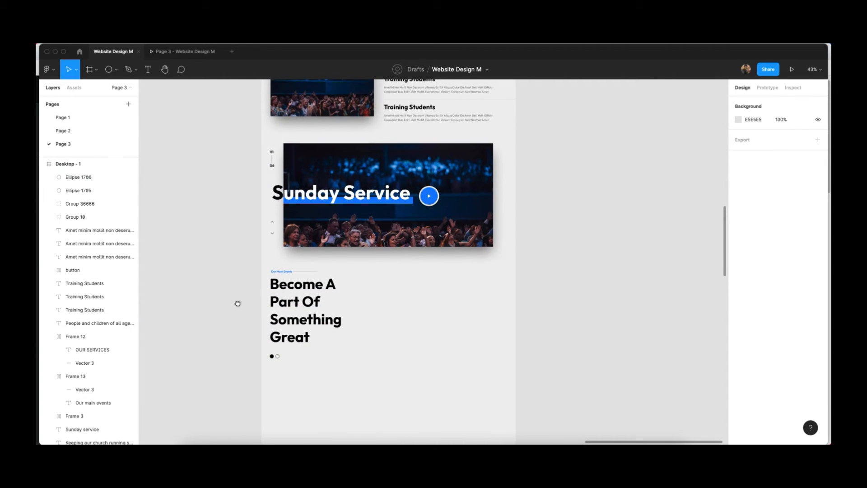
drag(235, 348, 298, 367)
scroll(274, 358, up, 3)
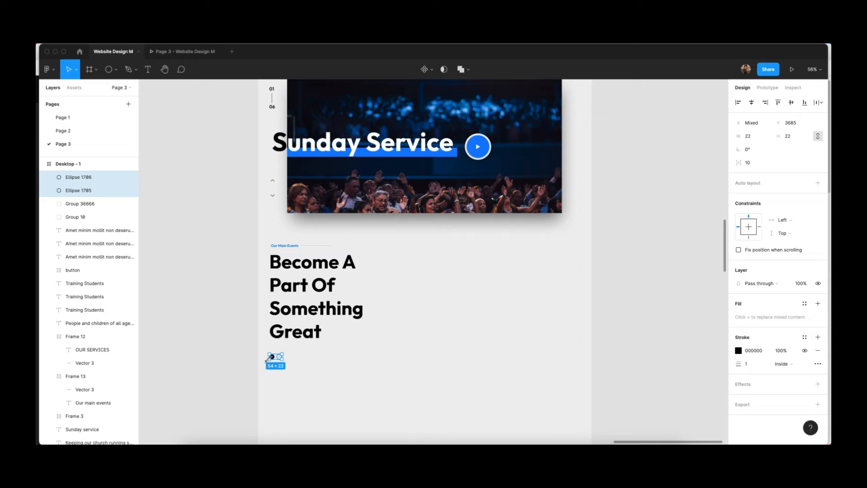
drag(270, 358, 273, 357)
key(super+g)
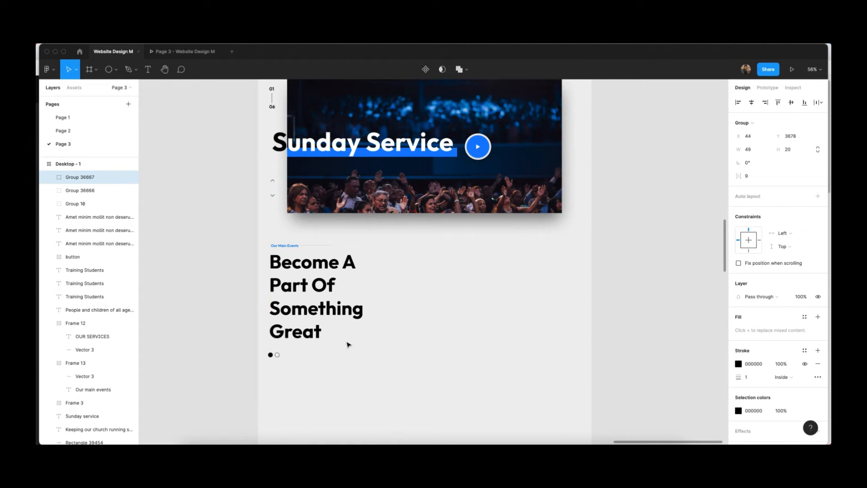
Step: Move the grouped dots to X 49, Y 3668, in line with the heading's left edge
key(Right)
key(Right)
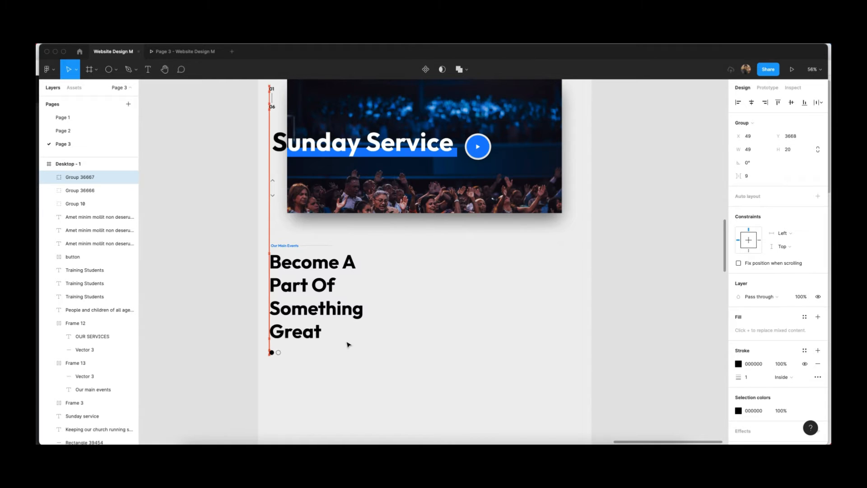
click(499, 290)
Step: Draw a card rectangle about 321 × 437 to the right of the Become A Part Of Something Great heading
drag(487, 285, 436, 234)
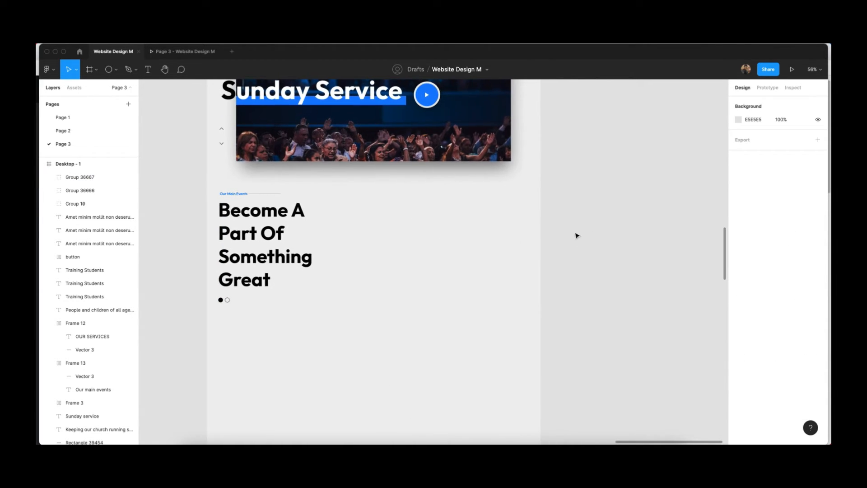
drag(324, 221, 336, 261)
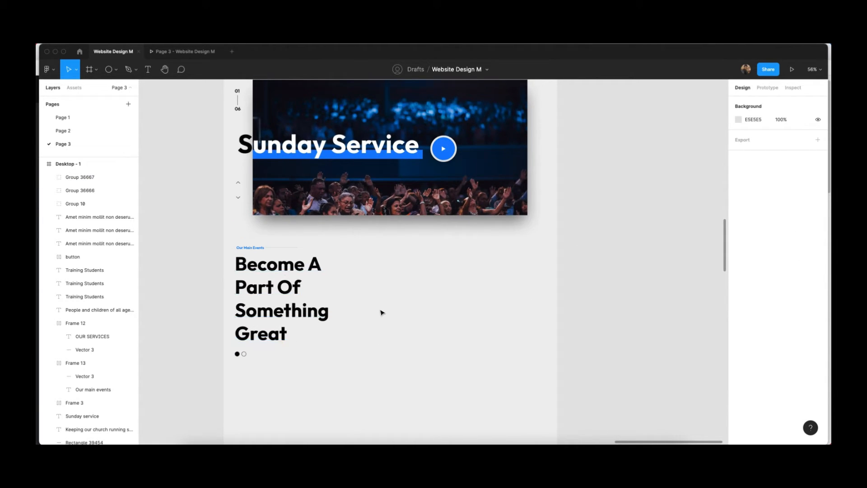
scroll(425, 289, left, 1)
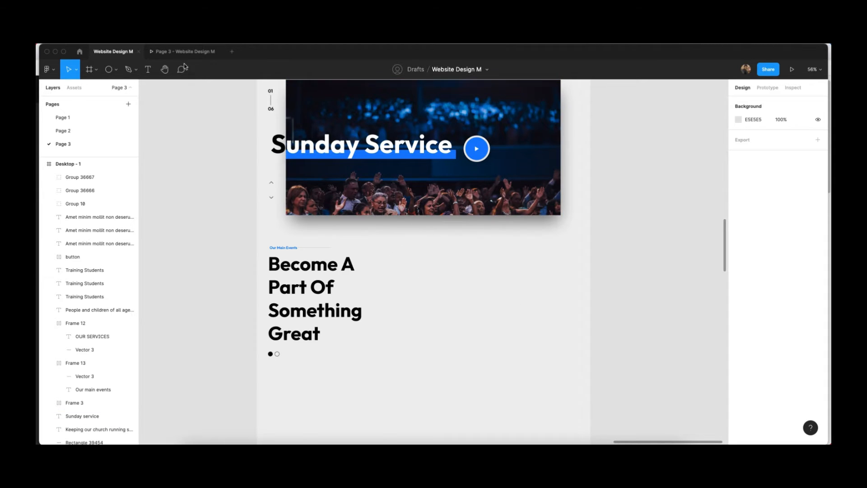
click(116, 70)
click(111, 87)
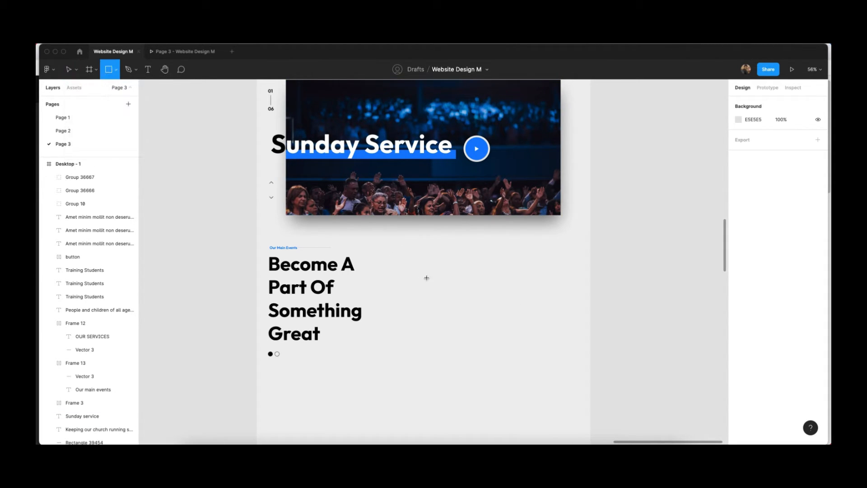
mouse_move(384, 248)
mouse_down()
mouse_move(494, 360)
mouse_move(451, 312)
mouse_move(425, 358)
mouse_move(425, 337)
mouse_move(456, 346)
mouse_up()
Step: Show the page's column grid and fit the card rectangle to it at X 493 with a width of 310
click(525, 298)
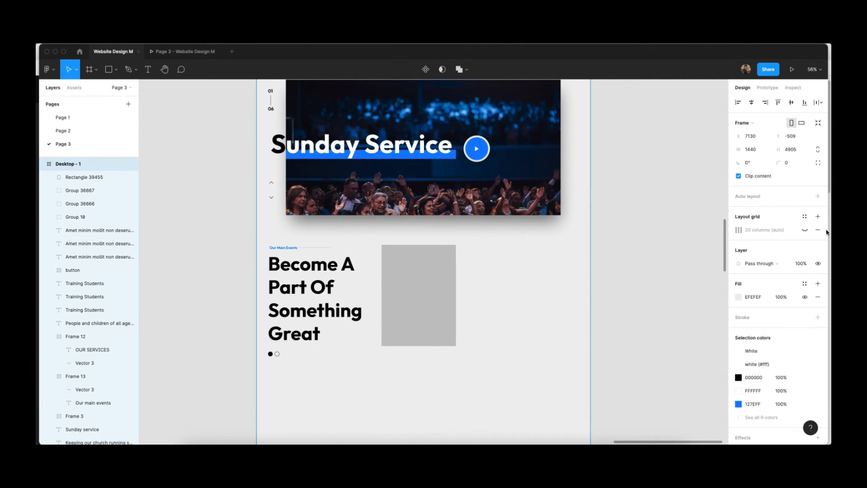
click(805, 230)
click(563, 283)
drag(419, 298, 408, 301)
scroll(407, 301, up, 10)
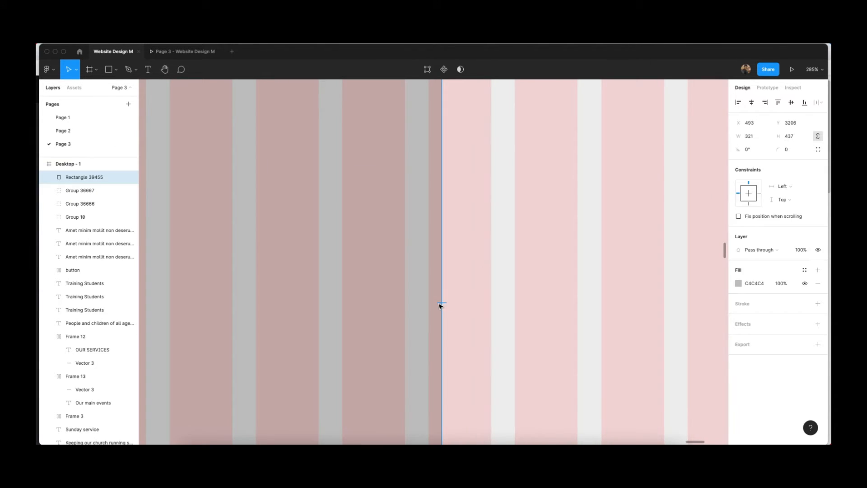
drag(438, 311, 424, 312)
scroll(401, 276, down, 10)
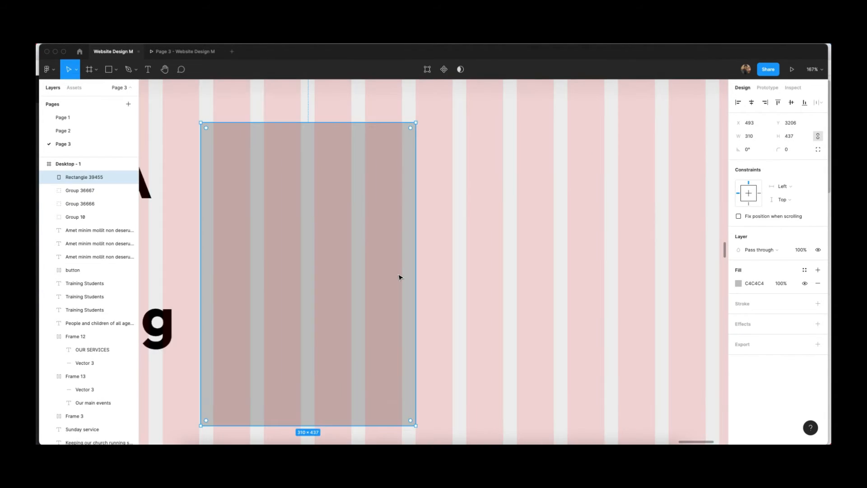
Step: Duplicate the card rectangle twice to the right and place the middle copy at X 803, directly beside the first
drag(399, 277, 565, 269)
scroll(424, 273, up, 8)
drag(489, 275, 467, 274)
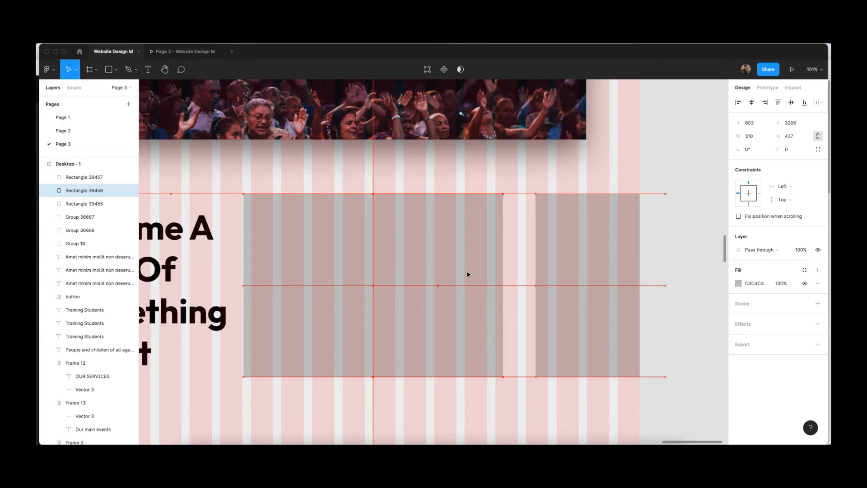
Step: Narrow the first card rectangle to 290 wide and the middle copy to 292 wide, leaving a gap after each
click(363, 274)
drag(373, 275, 365, 274)
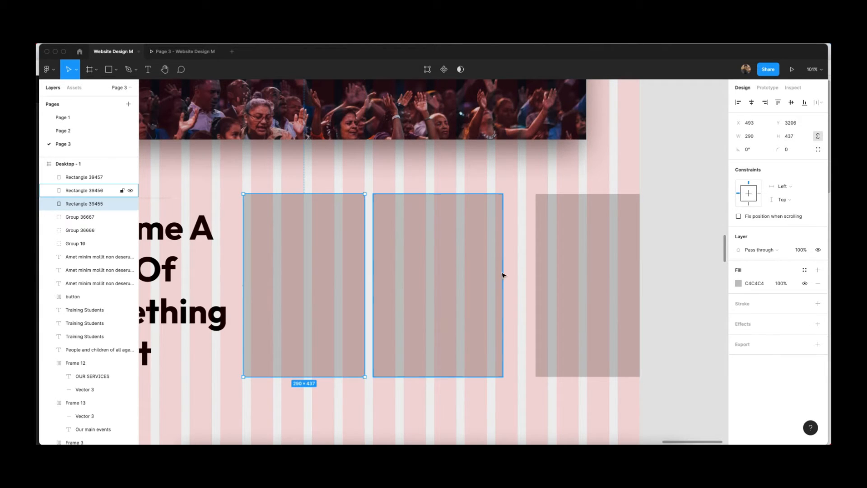
click(501, 275)
drag(502, 276, 494, 276)
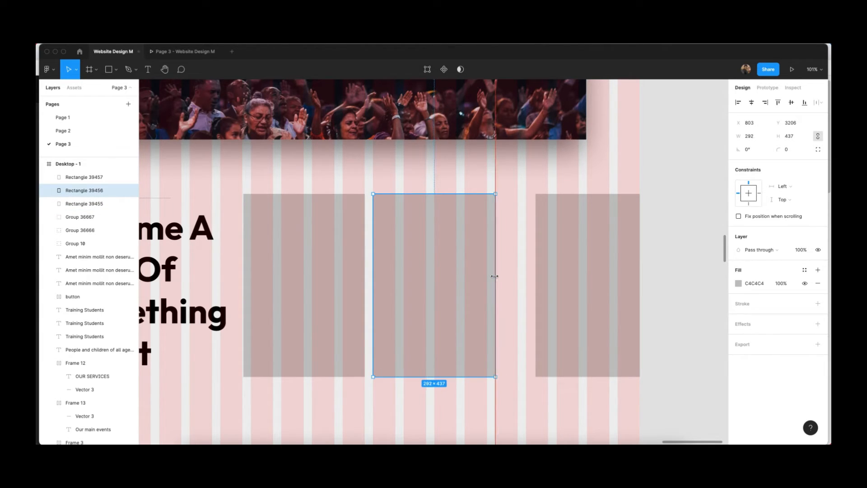
Step: Delete the two card copies and move the remaining card rectangle to X 490
key(Delete)
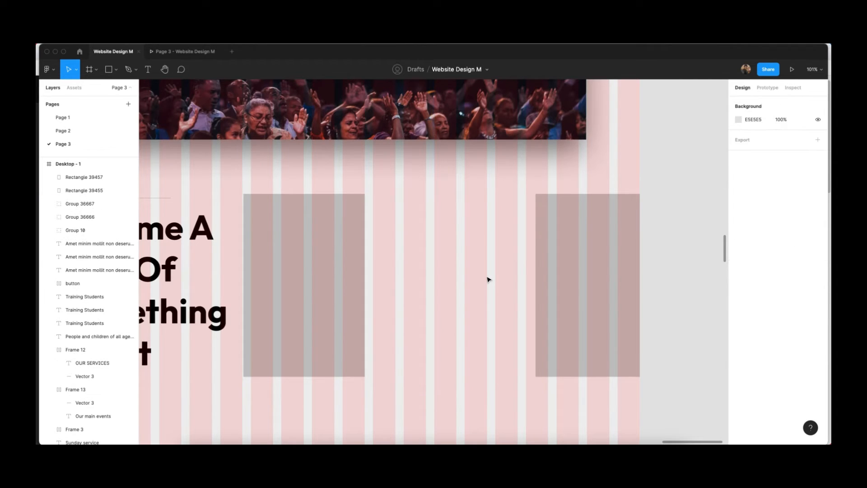
click(590, 275)
key(Delete)
click(290, 277)
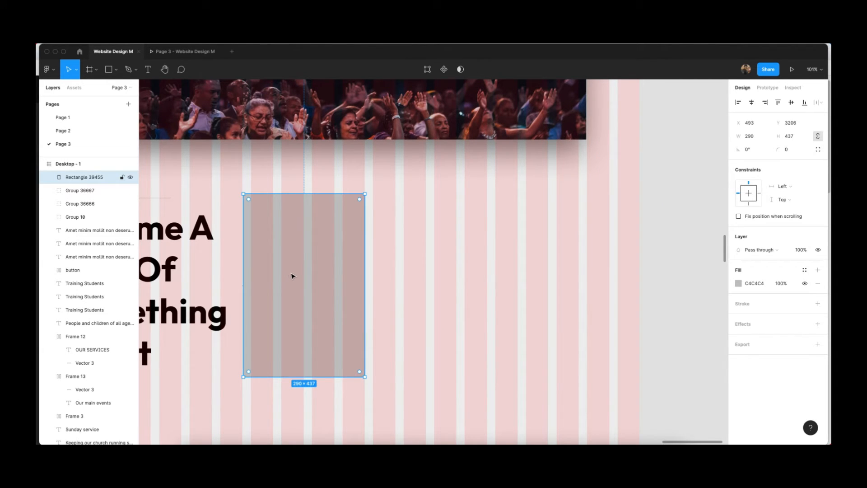
drag(292, 276, 290, 276)
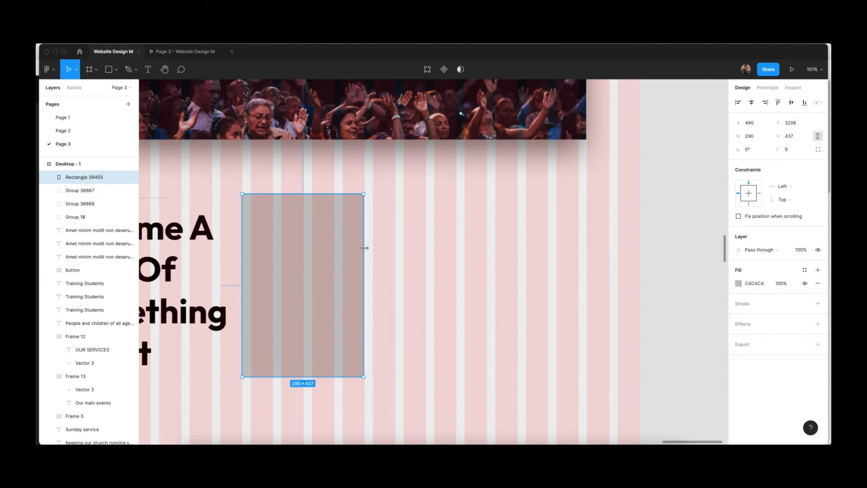
drag(319, 242, 455, 247)
key(super+d)
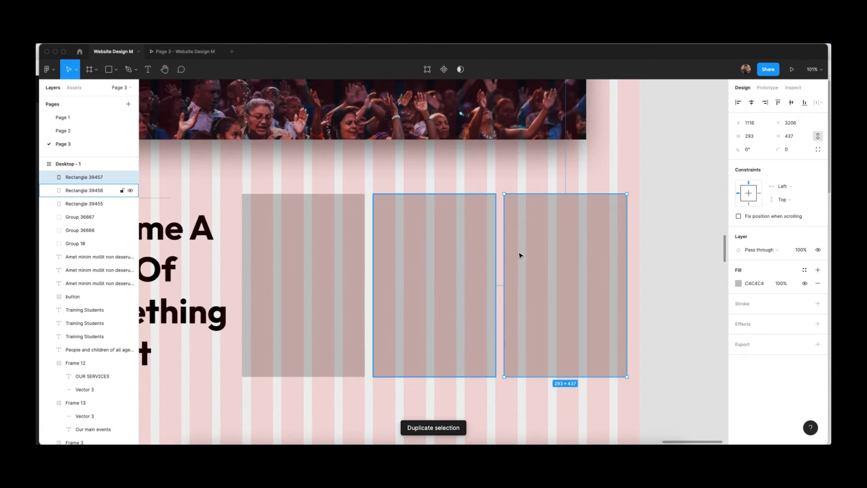
click(654, 236)
click(571, 260)
shift+click(437, 292)
key(Delete)
Step: Hide the page's column grid
scroll(437, 292, left, 1)
scroll(437, 292, left, 11)
click(478, 283)
scroll(542, 290, right, 9)
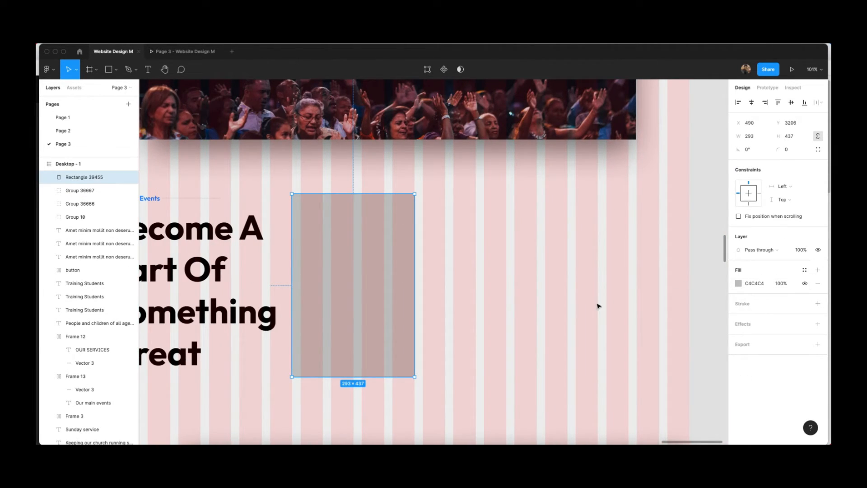
click(599, 306)
click(804, 231)
scroll(513, 324, left, 5)
Step: Fill the card rectangle beside the heading with white, FFFFFF
click(513, 324)
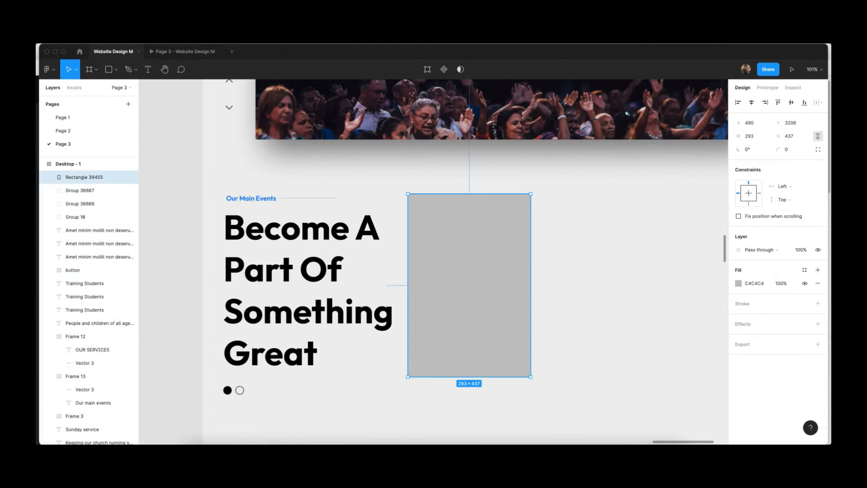
click(739, 283)
text(FFFFFF)
key(Return)
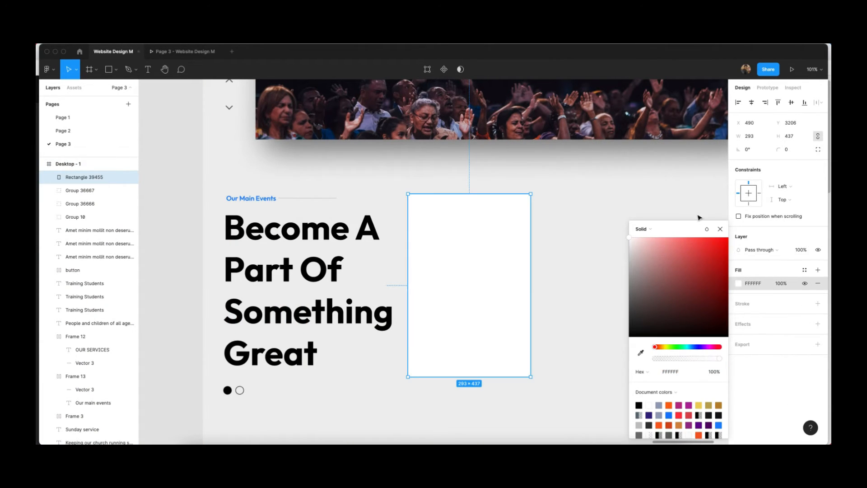
click(721, 229)
Step: Add a drop shadow to the white card with blur 24 and Y offset 27
scroll(601, 238, right, 3)
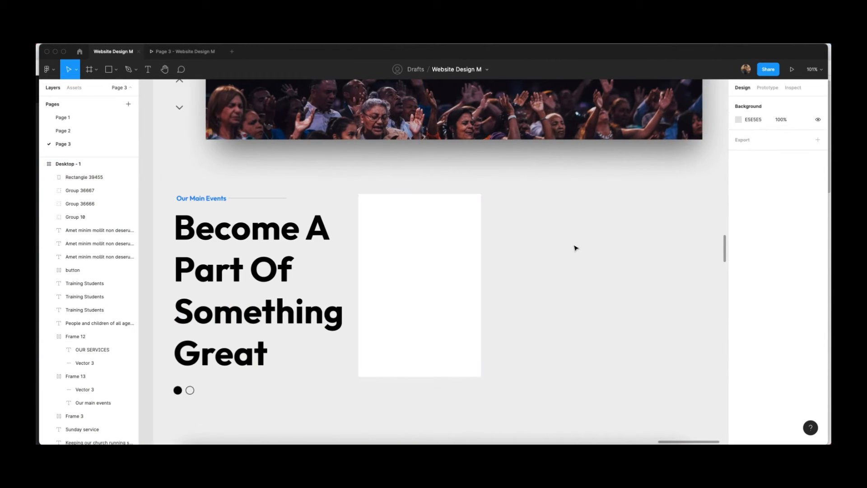
click(753, 323)
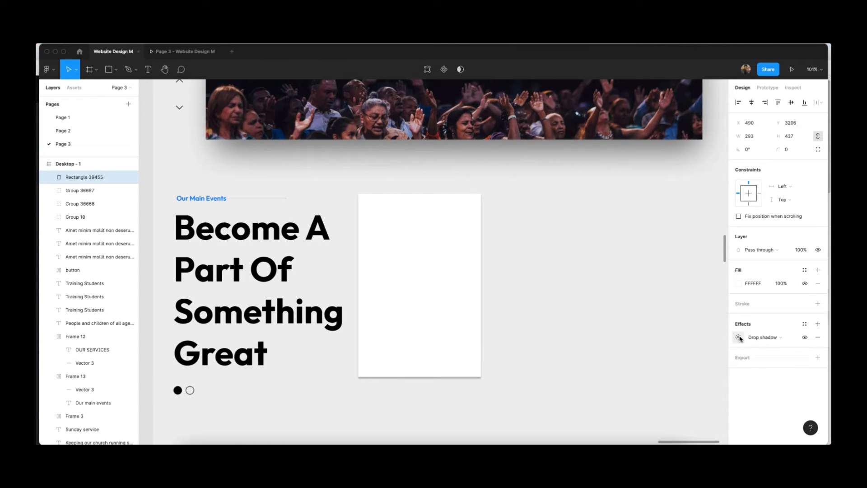
click(739, 337)
click(702, 358)
text(44)
key(Return)
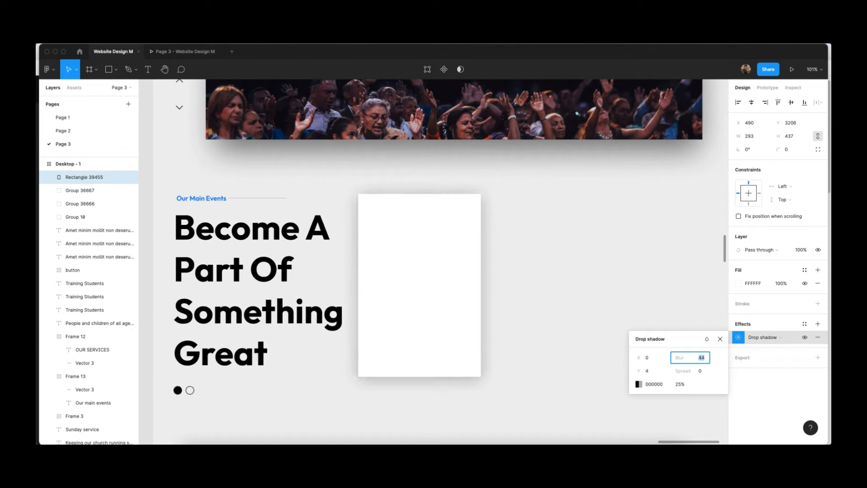
text(24)
key(Return)
click(646, 371)
text(32)
key(Return)
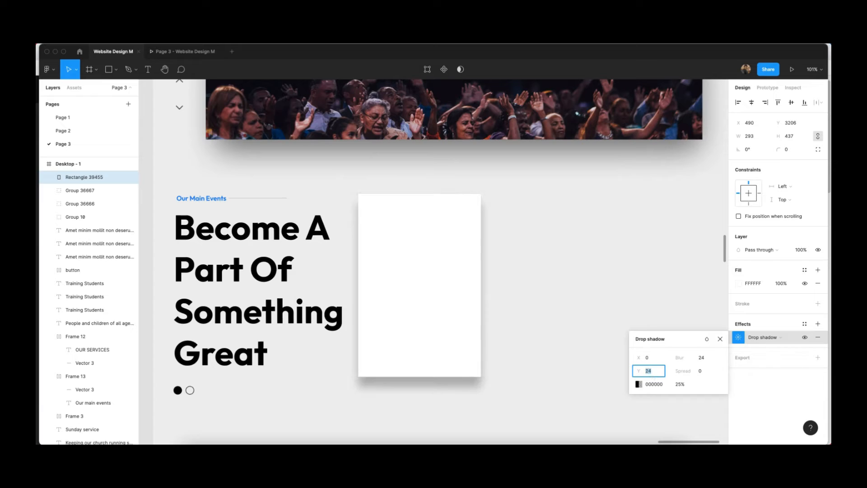
Step: Set the card's shadow opacity to 15% and its colour to the grey-blue 9AA6B5
click(680, 386)
text(15)
key(Return)
click(639, 386)
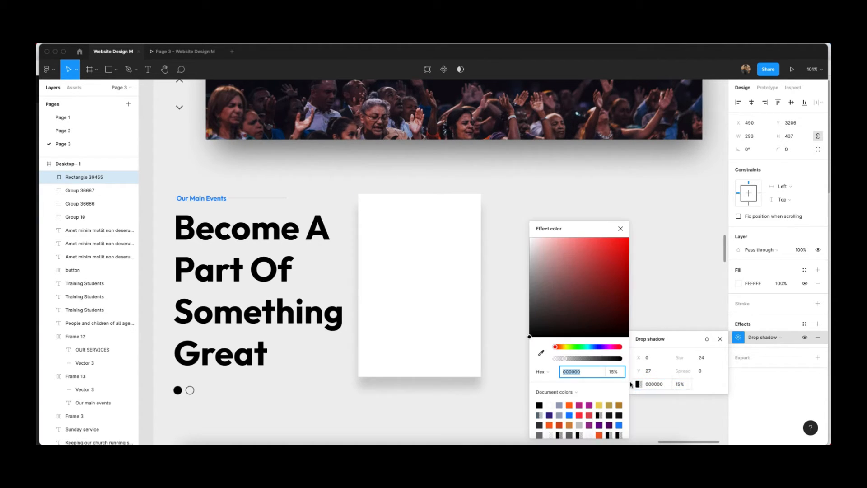
click(594, 346)
click(543, 250)
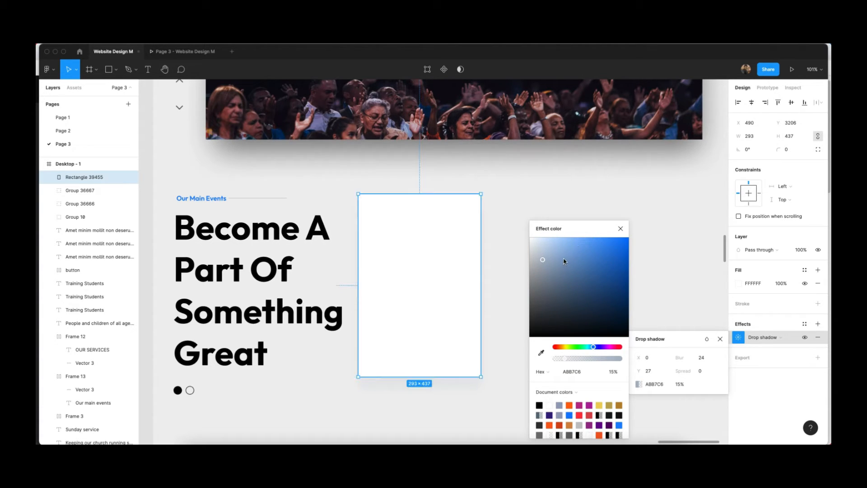
drag(547, 261, 543, 268)
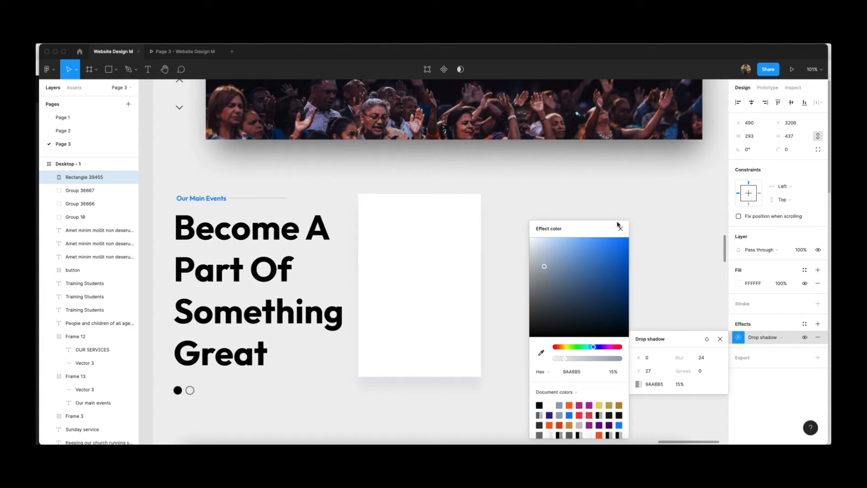
click(723, 337)
click(698, 319)
Step: Move the white card slightly down and shorten it by lowering its upper edge
scroll(459, 247, down, 1)
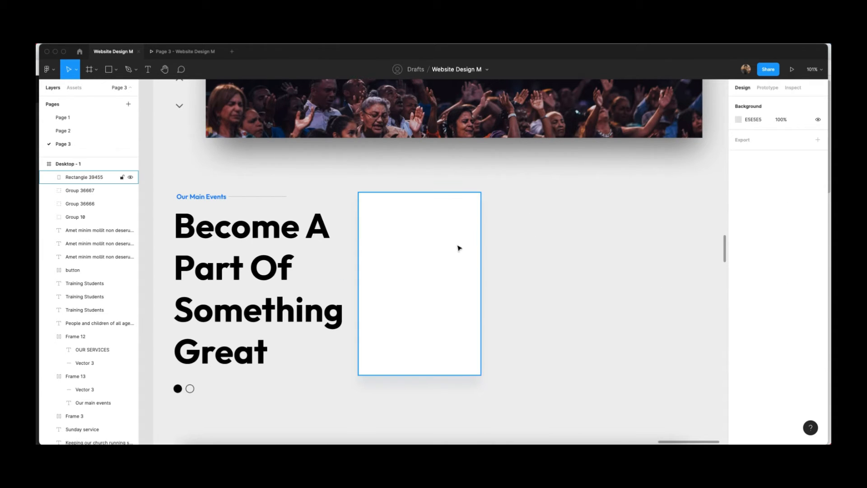
drag(451, 254, 450, 258)
click(533, 258)
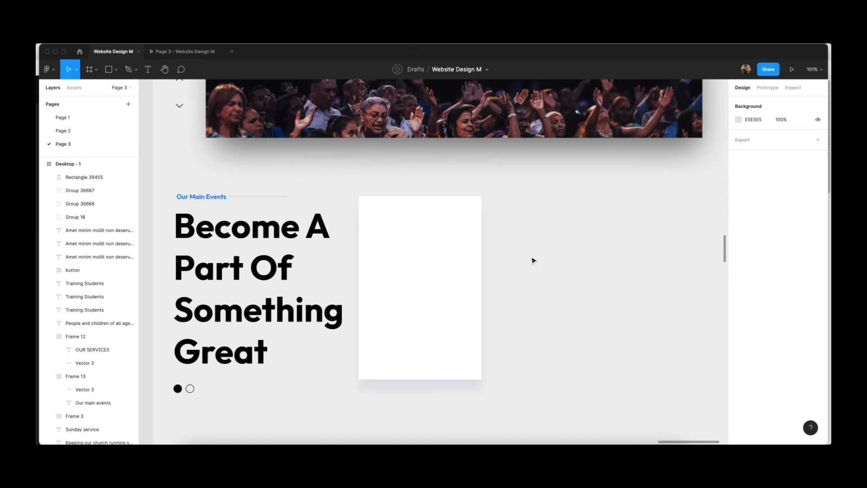
click(451, 213)
drag(443, 197, 443, 219)
click(555, 218)
Step: Copy the Sunday Service play button onto the card's upper edge at X 562, Y 3211, enlarged to 151 × 151
scroll(558, 219, right, 4)
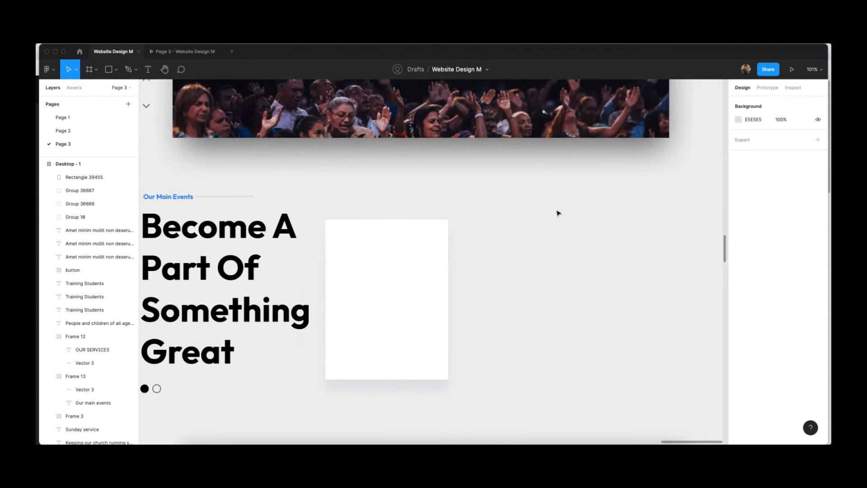
scroll(465, 155, up, 5)
click(464, 209)
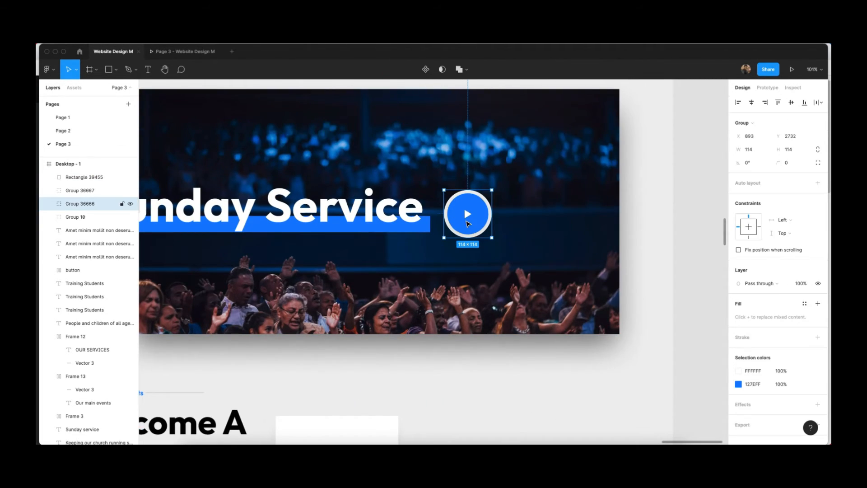
scroll(488, 269, down, 3)
scroll(487, 269, left, 3)
scroll(515, 262, down, 3)
scroll(515, 262, right, 2)
scroll(520, 251, right, 1)
click(501, 244)
scroll(357, 259, up, 3)
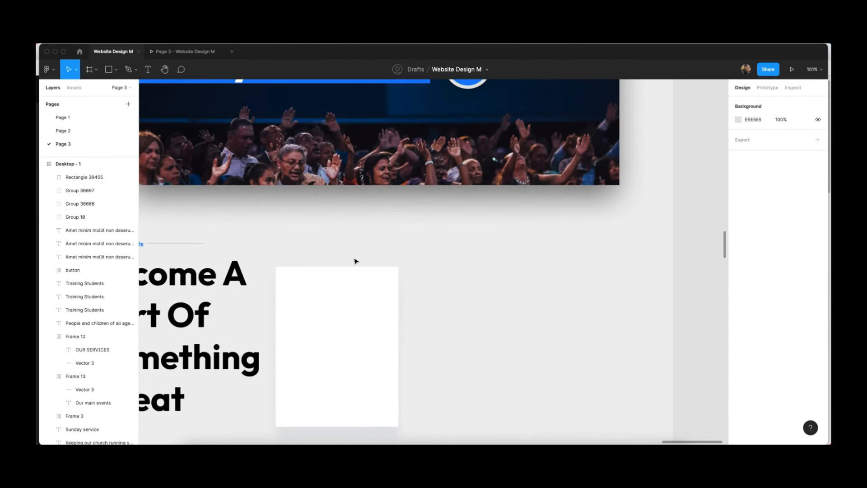
scroll(384, 303, left, 2)
click(535, 86)
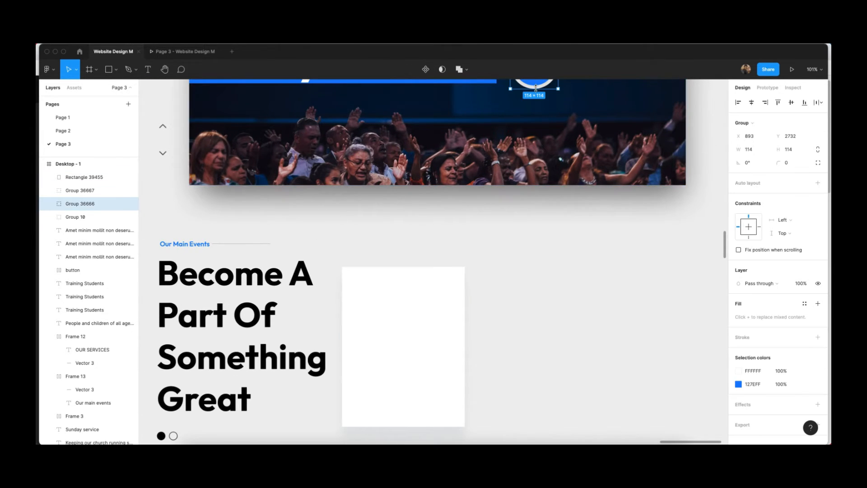
drag(540, 91, 409, 295)
click(586, 271)
click(403, 291)
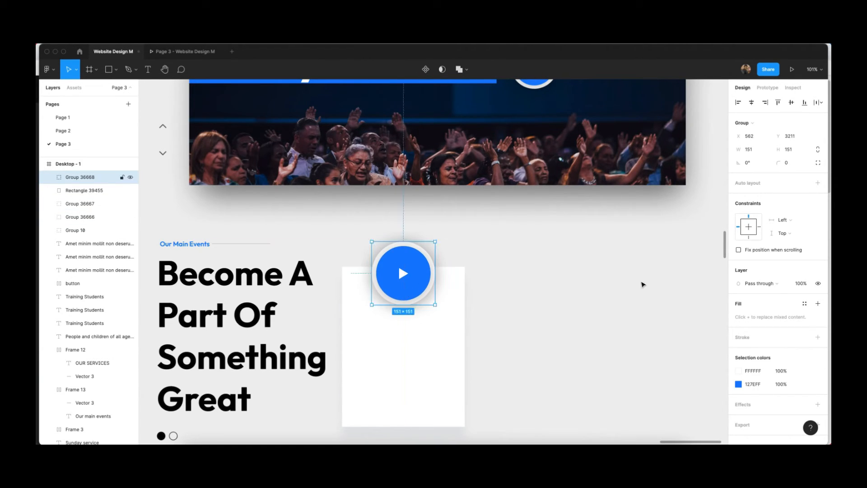
Step: Delete the play triangle from the copied button on the card
click(643, 284)
double_click(409, 279)
key(Delete)
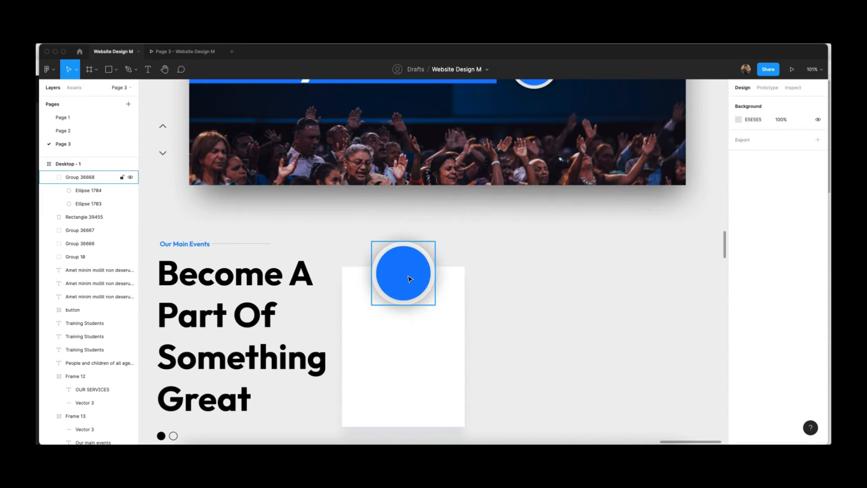
click(426, 300)
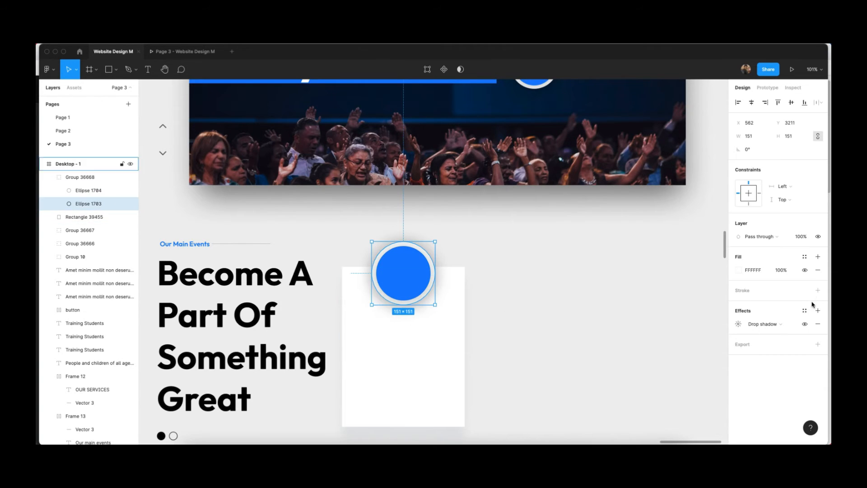
click(739, 324)
click(525, 294)
click(445, 294)
Step: Colour the inner blue circle's drop shadow 127EFF at 39% opacity
super+click(412, 291)
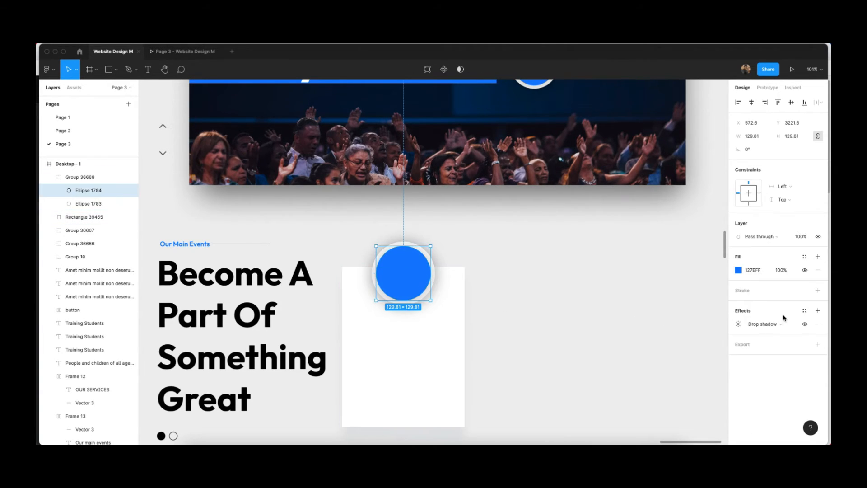
click(739, 324)
click(639, 371)
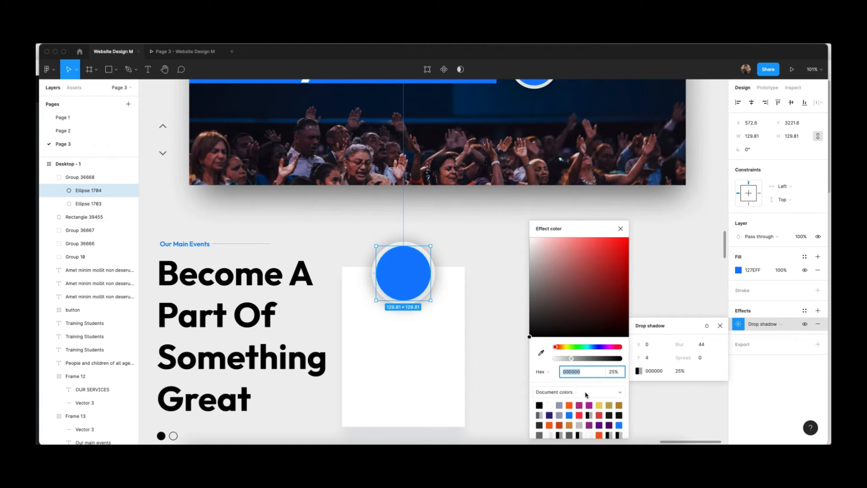
click(570, 414)
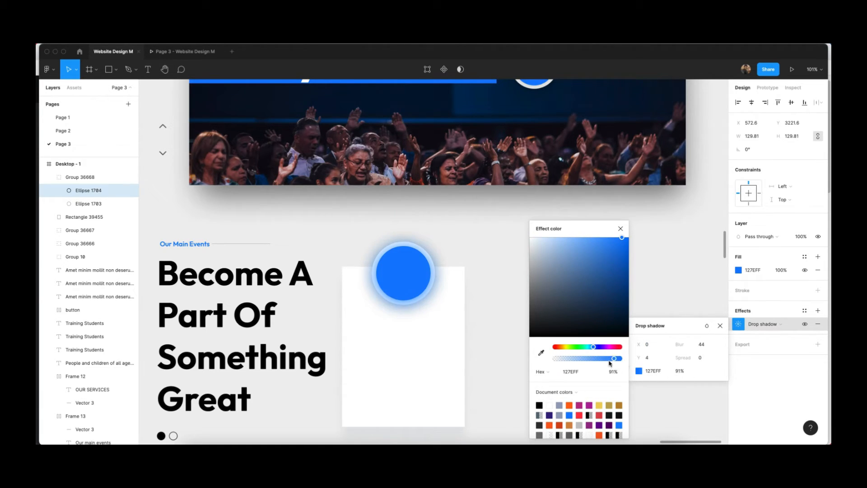
drag(609, 363, 591, 362)
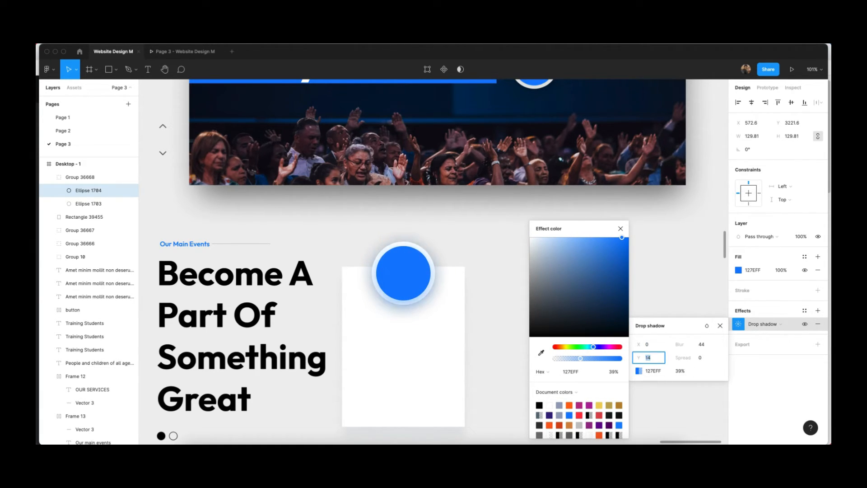
Step: Set the inner blue circle's drop shadow to blur 15 and Y offset 16
click(701, 345)
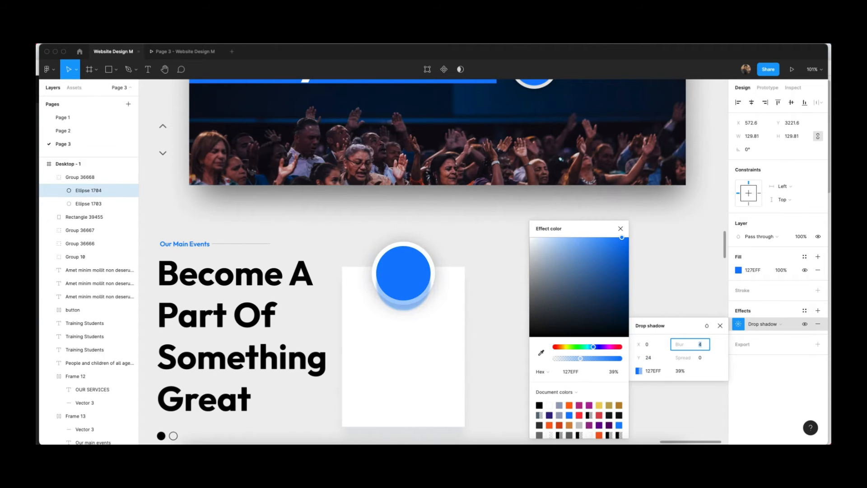
text(3)
click(648, 357)
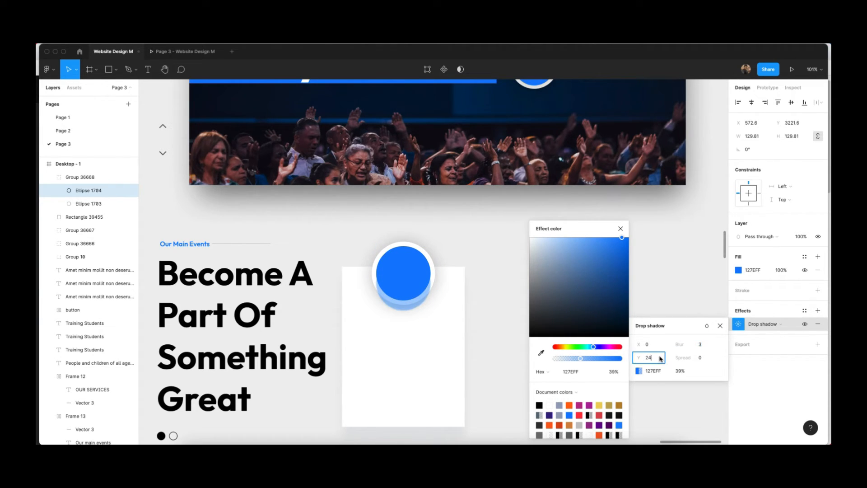
text(4)
key(Return)
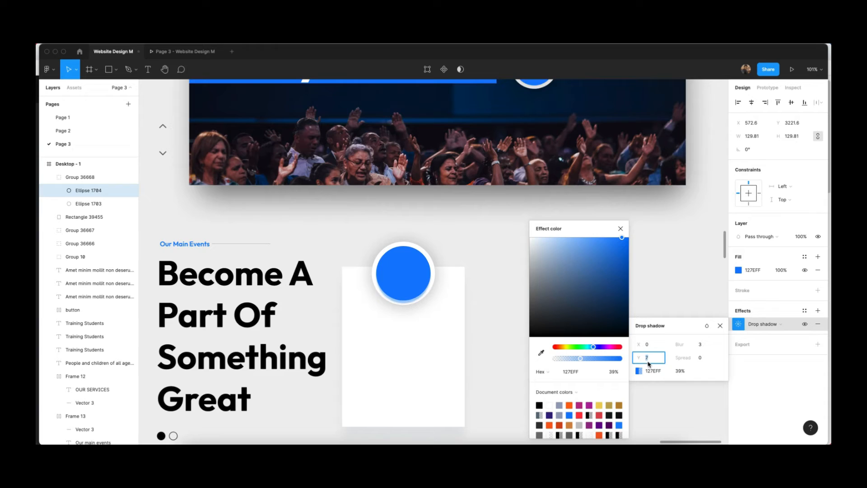
key(Up)
key(Up)
key(Up)
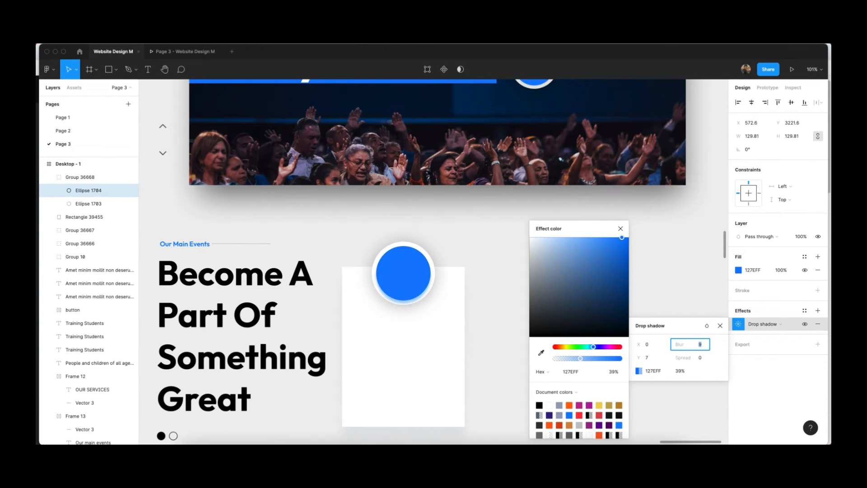
text(20)
key(Return)
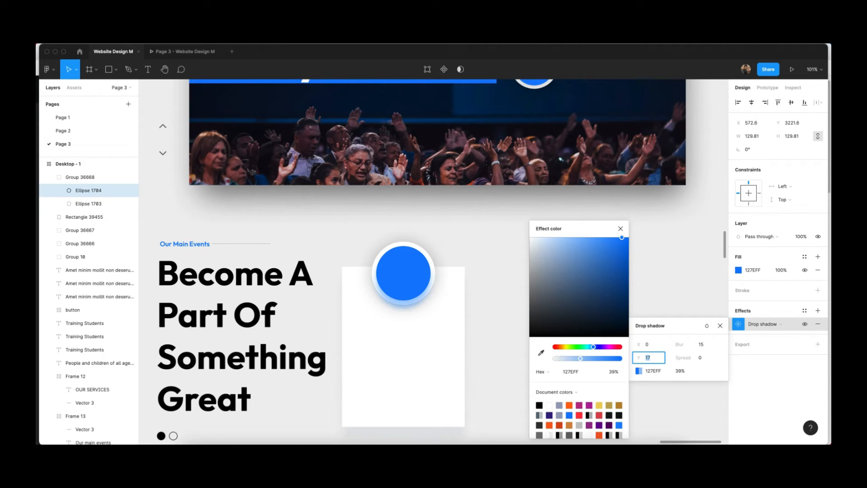
key(Down)
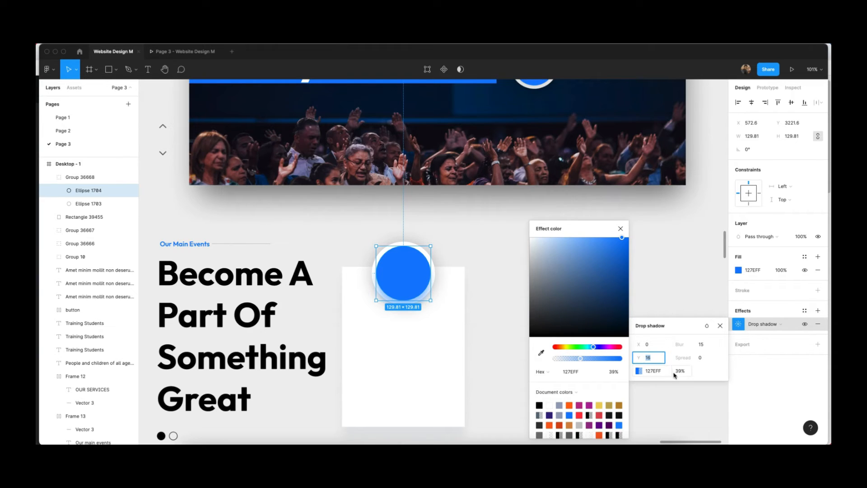
Step: Set the opacity of the inner blue circle's drop shadow to 35%
click(675, 372)
key(Down)
key(Down)
key(Down)
key(Down)
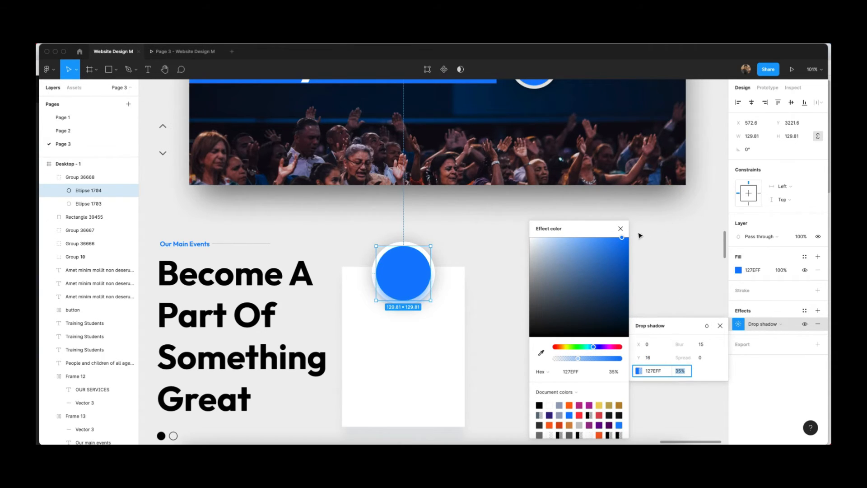
click(620, 229)
click(720, 326)
Step: Set the white outer circle's drop shadow blur to 54
click(451, 296)
click(394, 302)
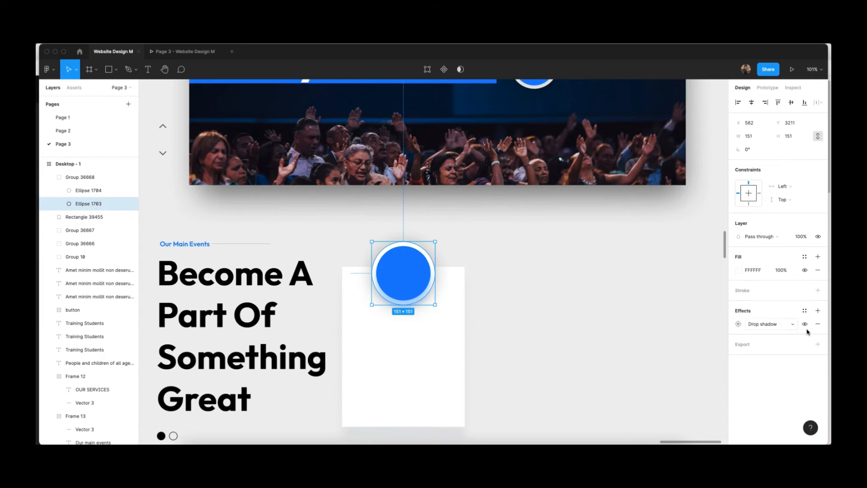
click(739, 325)
click(702, 344)
key(Up)
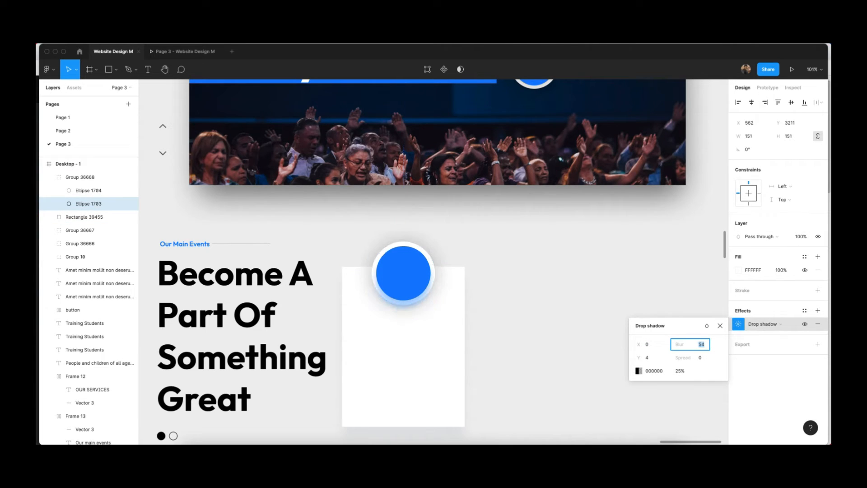
Step: Recolour the white outer circle's drop shadow to grey 696C74 at 22% opacity
click(638, 371)
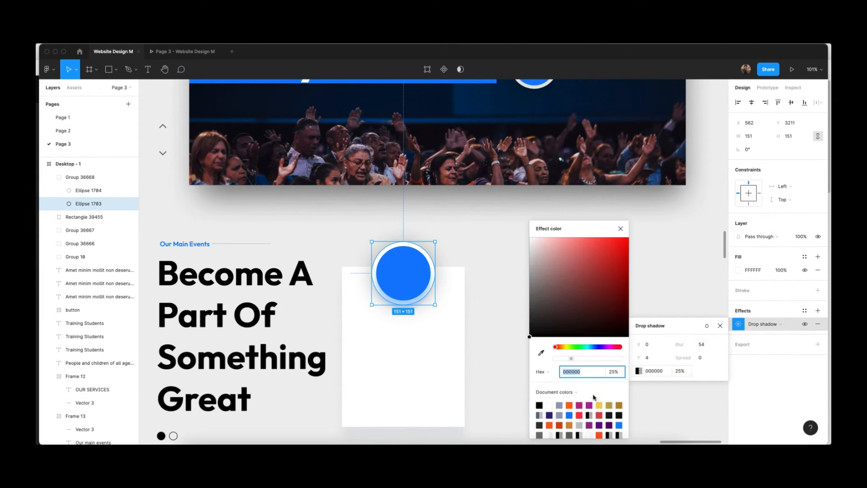
drag(572, 360, 576, 359)
click(592, 348)
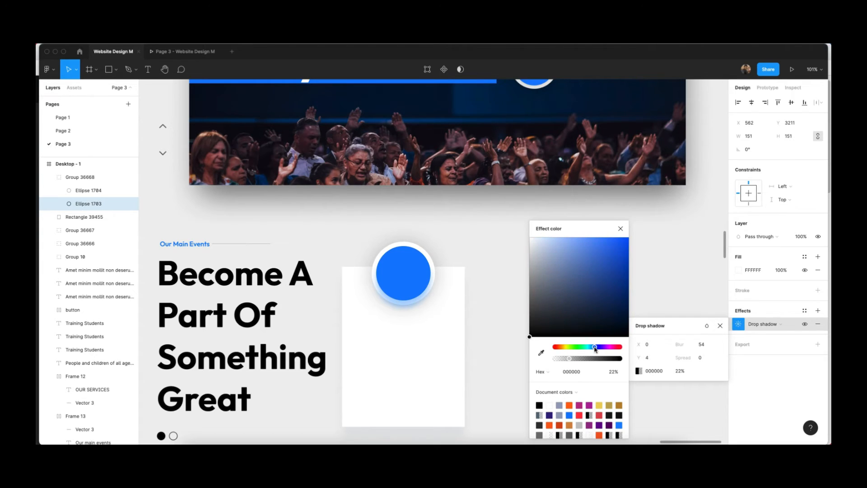
click(544, 253)
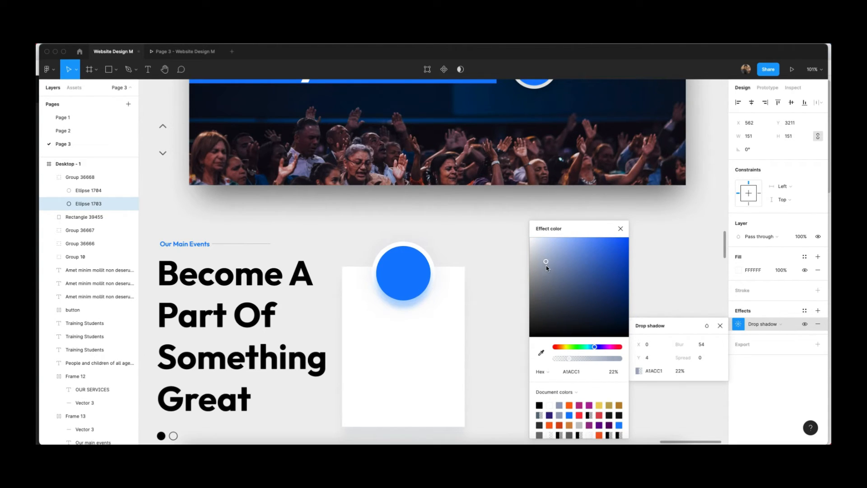
key(super+z)
drag(557, 324, 539, 295)
click(688, 342)
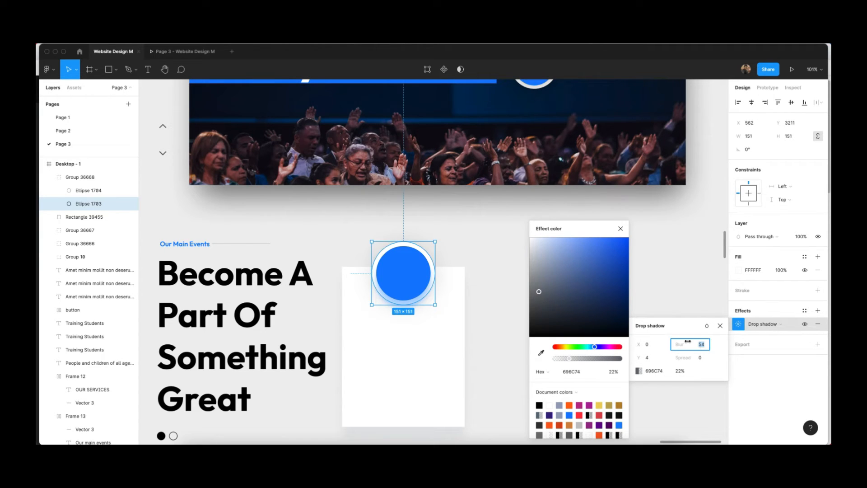
Step: Set the white outer circle's drop shadow to Y offset 31 and about 32% opacity
drag(565, 360, 601, 360)
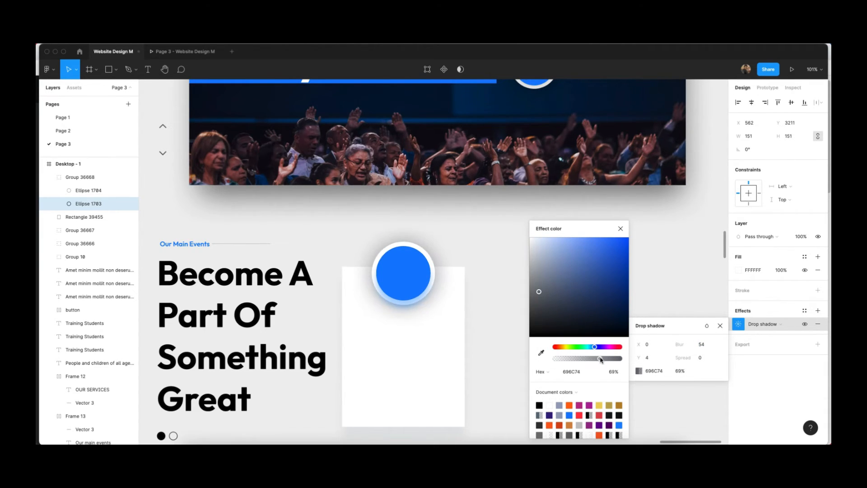
click(650, 358)
text(34)
key(Return)
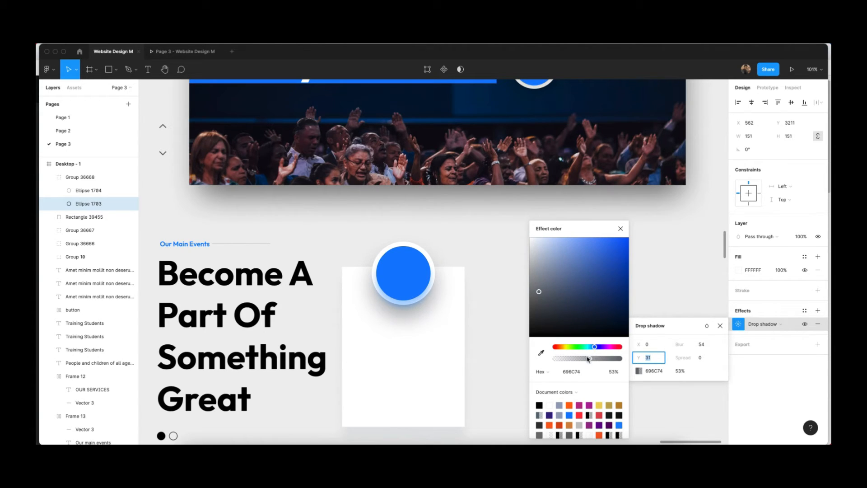
drag(588, 359, 570, 359)
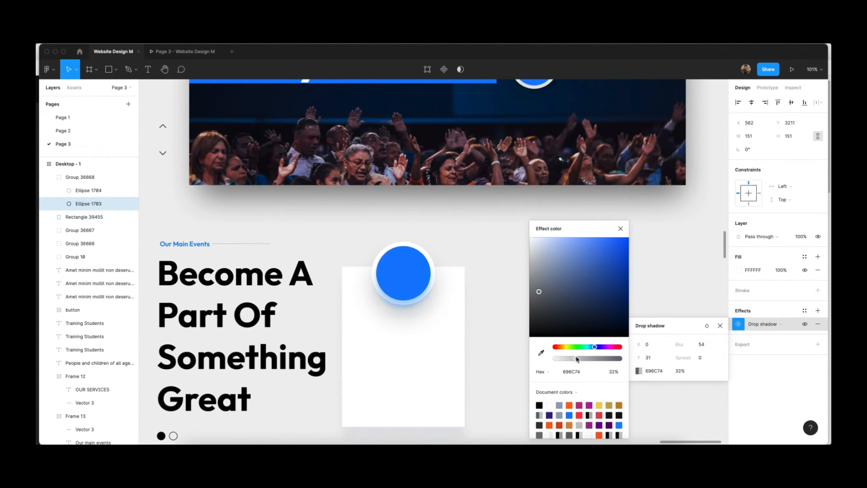
click(621, 228)
click(595, 254)
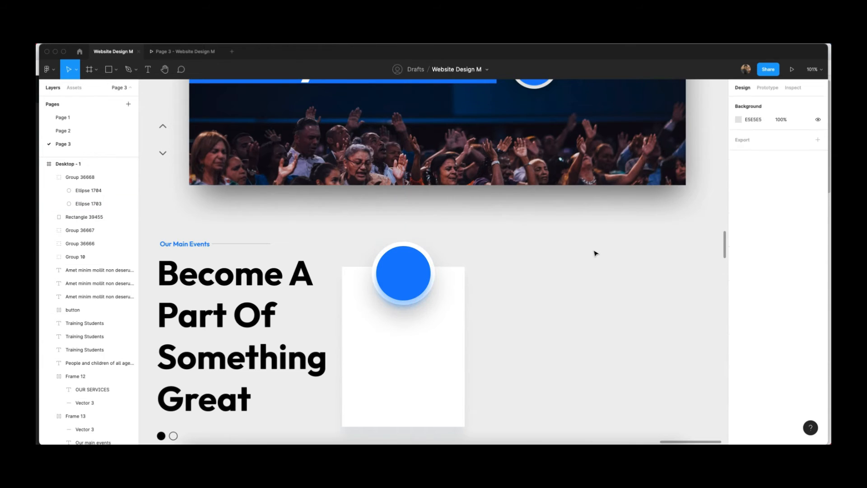
Step: Move the circular badge group about 11 px down on the event card
scroll(594, 236, down, 5)
scroll(594, 236, right, 2)
scroll(405, 300, up, 6)
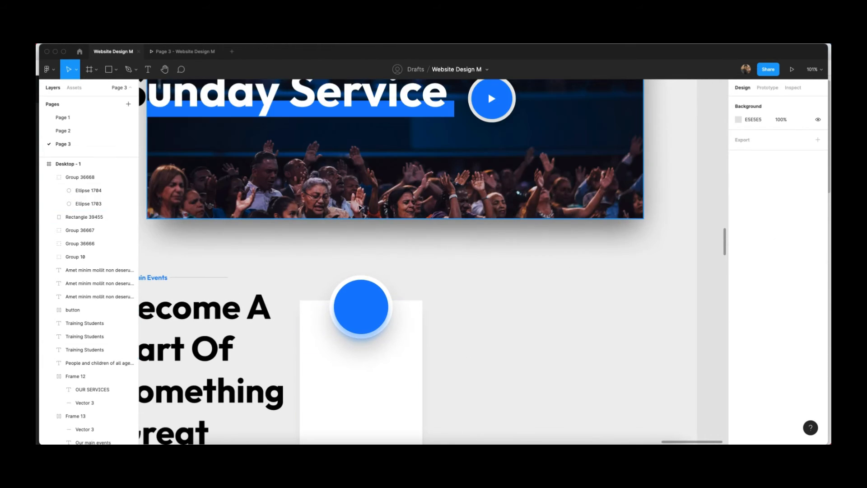
click(366, 325)
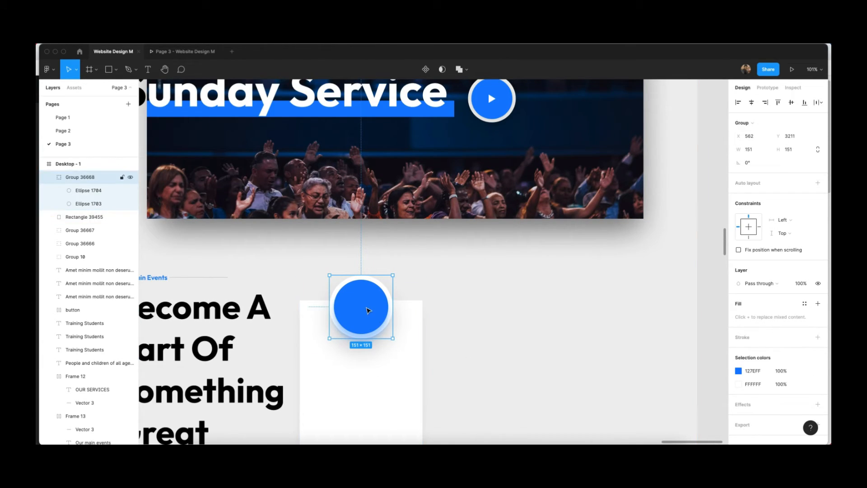
drag(368, 310, 369, 315)
click(626, 294)
scroll(527, 327, down, 4)
scroll(499, 278, up, 2)
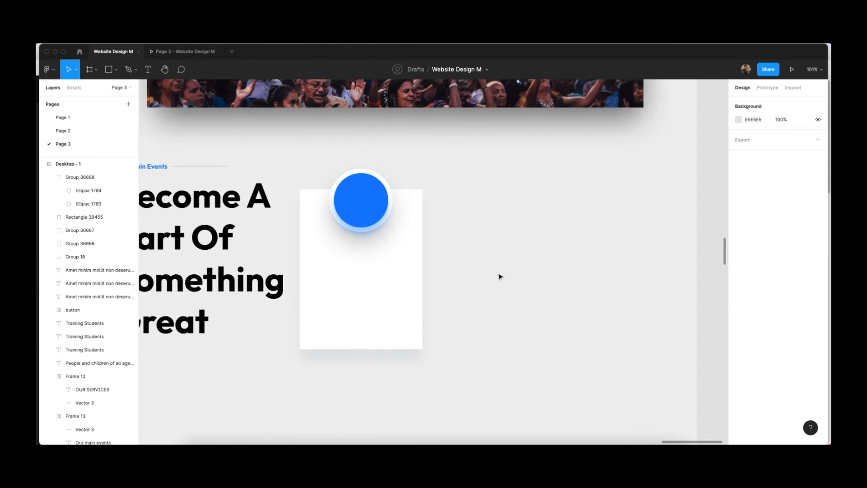
Step: Check the event badges in the Page 3 prototype and shrink the inner blue circle to 104 × 104, centred in the white circle
click(171, 52)
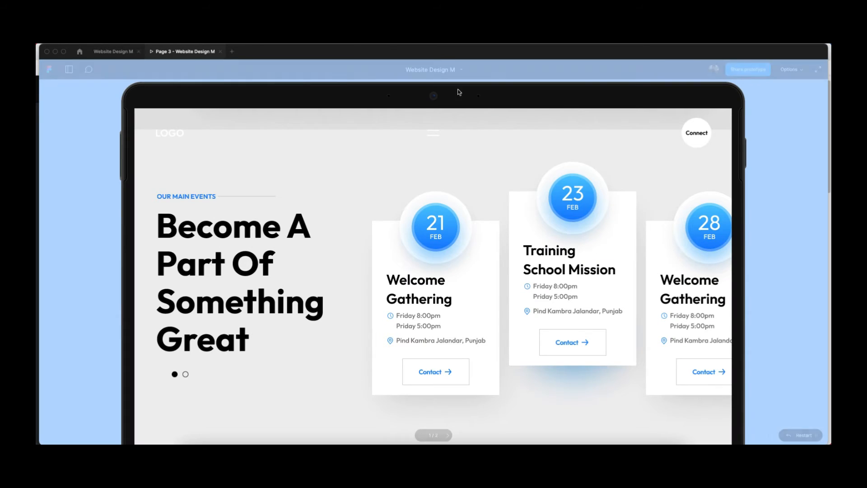
click(106, 53)
double_click(346, 174)
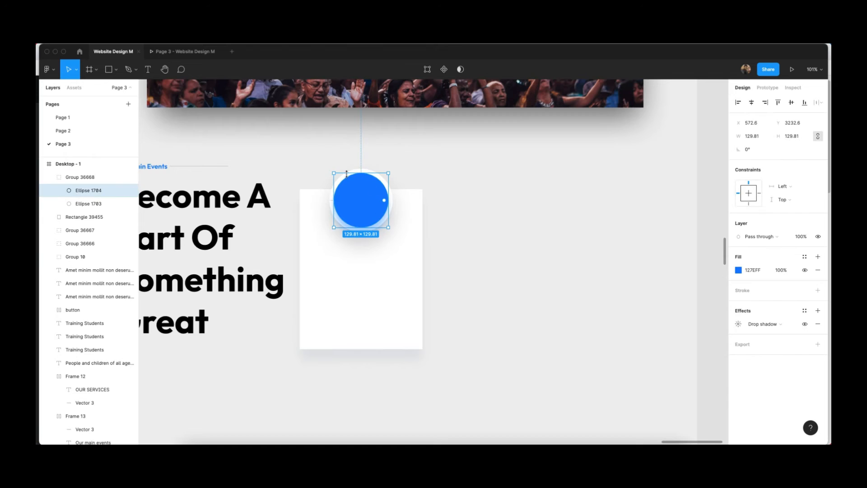
drag(346, 175, 366, 202)
click(505, 201)
double_click(367, 200)
click(498, 192)
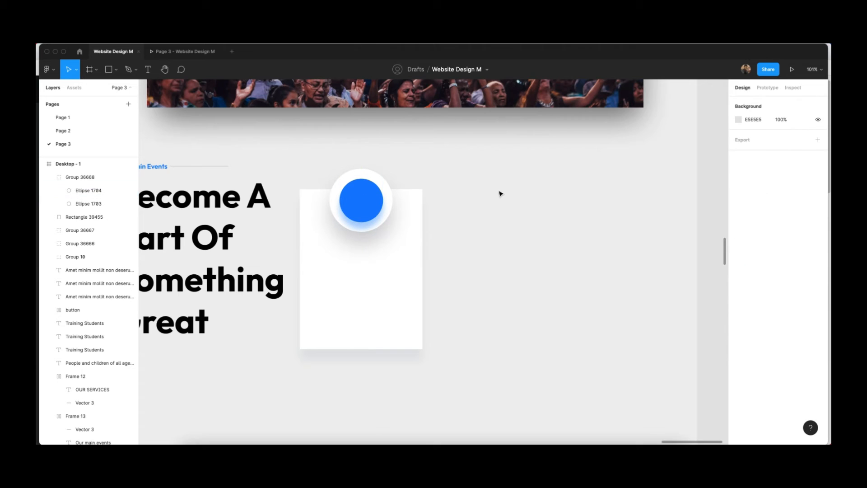
Step: Fill the inner circle with a vertical linear gradient from 127EFF to lighter blue 18ACFF
click(172, 56)
click(122, 52)
super+click(364, 201)
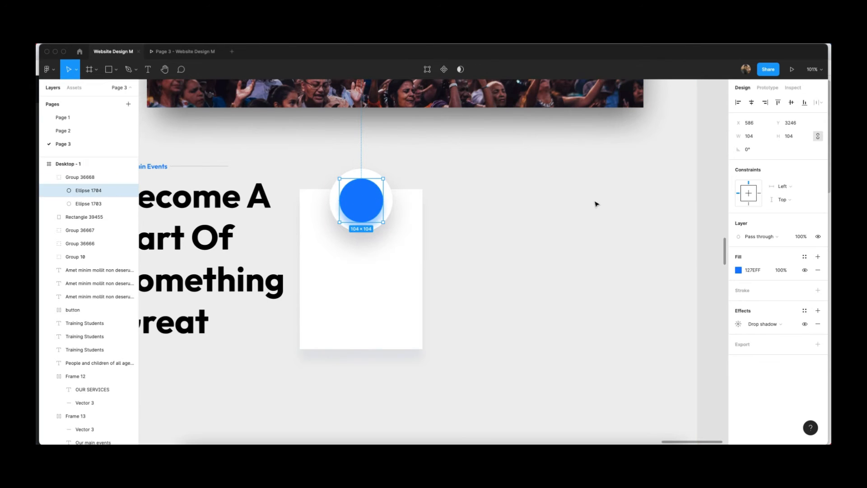
click(739, 271)
click(645, 229)
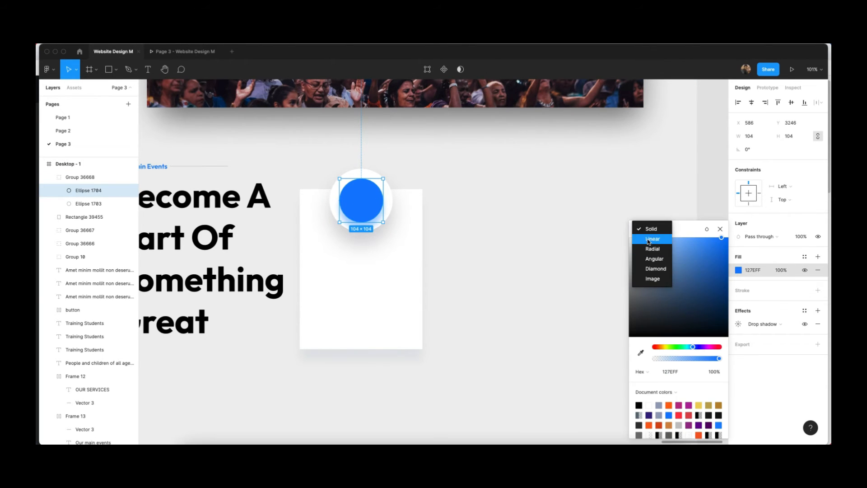
click(650, 244)
click(370, 221)
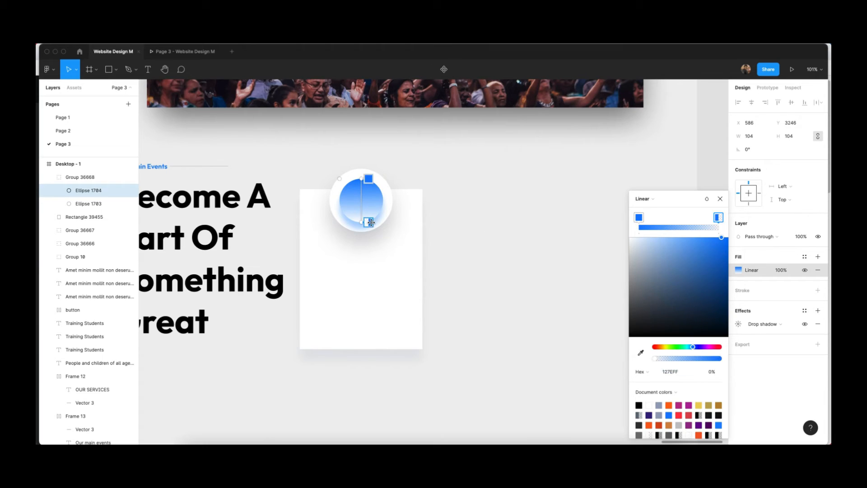
click(719, 424)
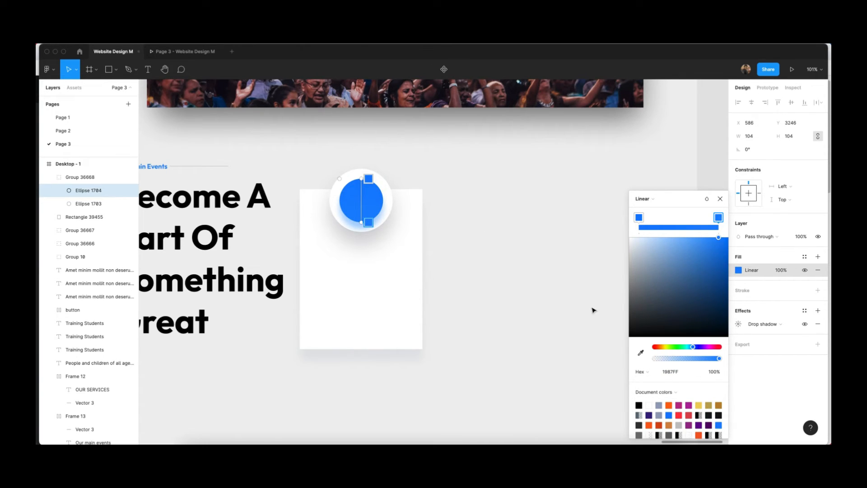
click(691, 346)
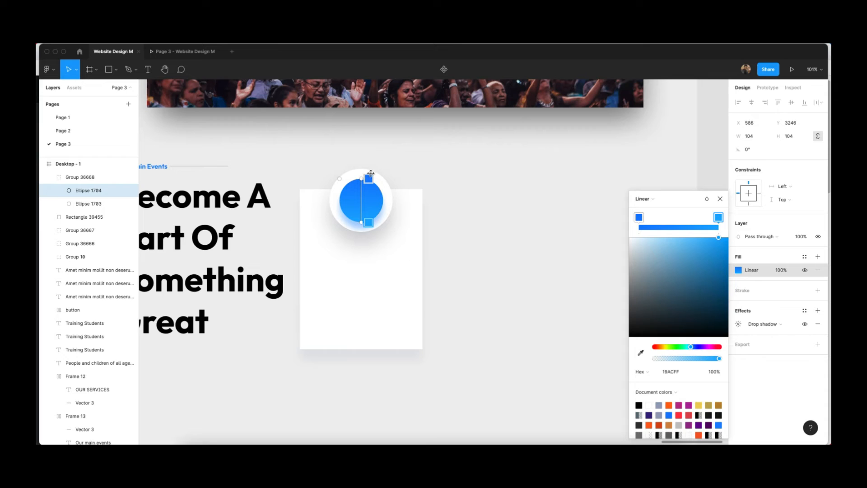
click(564, 194)
Step: Copy a Training Students heading onto the event card below the badge, at X 538, Y 3425
drag(529, 309, 492, 249)
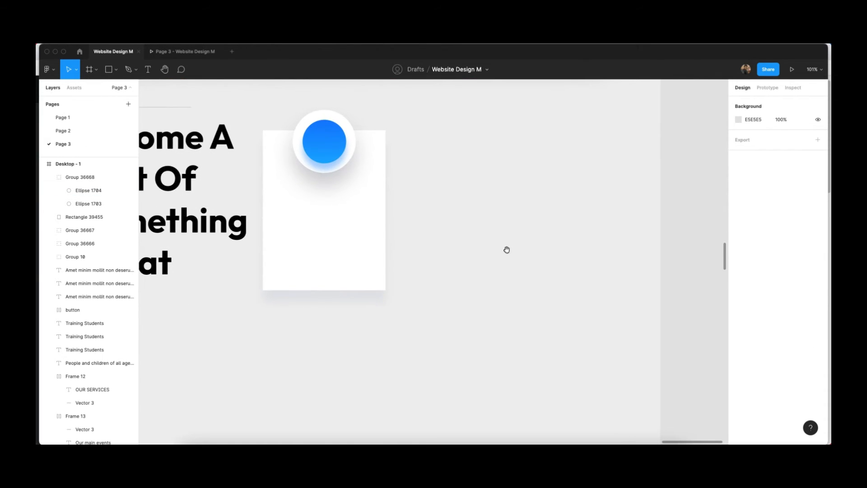
scroll(432, 258, up, 10)
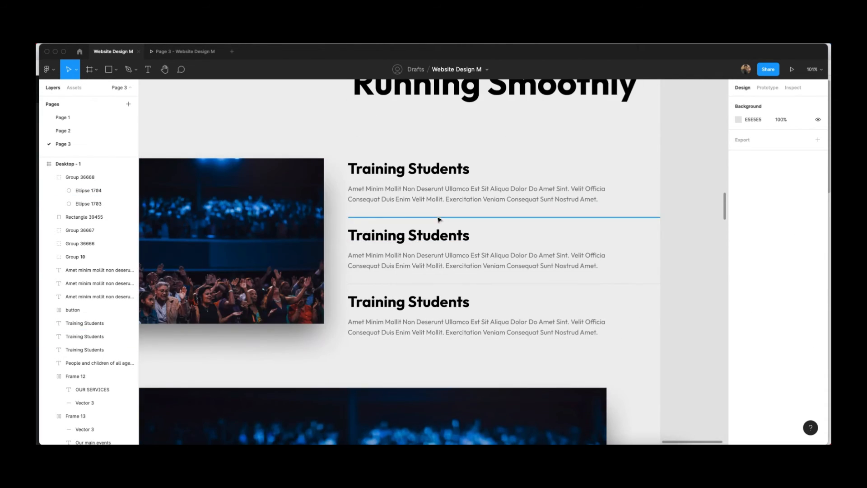
click(465, 238)
scroll(465, 239, down, 10)
click(433, 275)
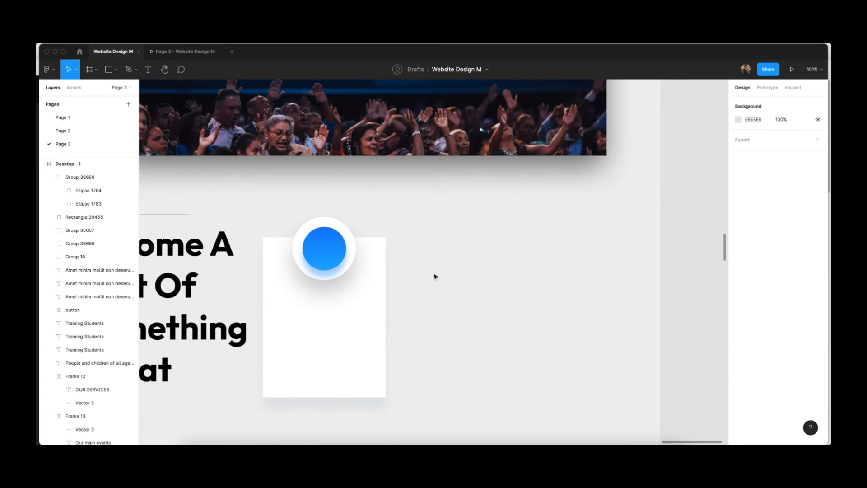
key(ctrl+v)
drag(426, 262, 332, 311)
Step: Change the copied heading's text to "Gathering Event"
double_click(330, 308)
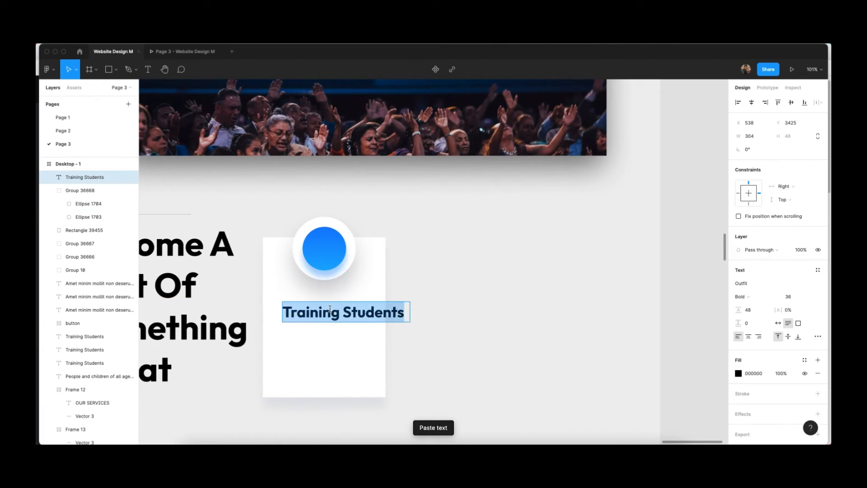
text(Gra)
key(BackSpace)
key(BackSpace)
text(a)
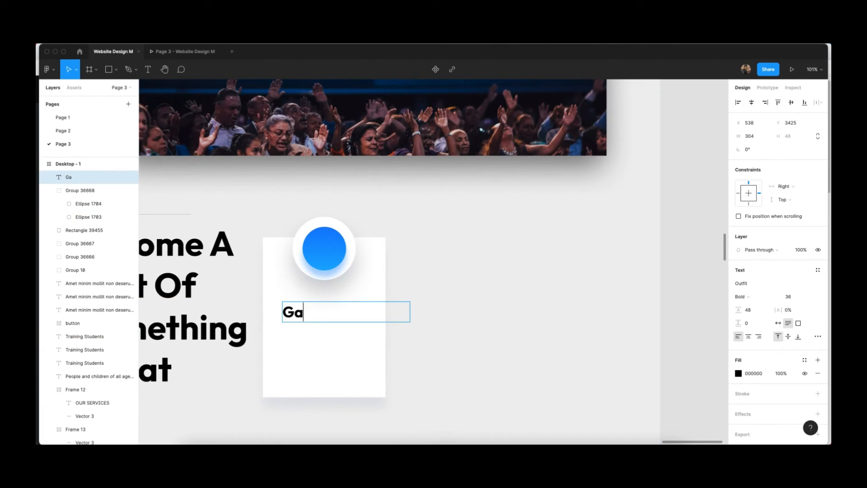
text(thering Event)
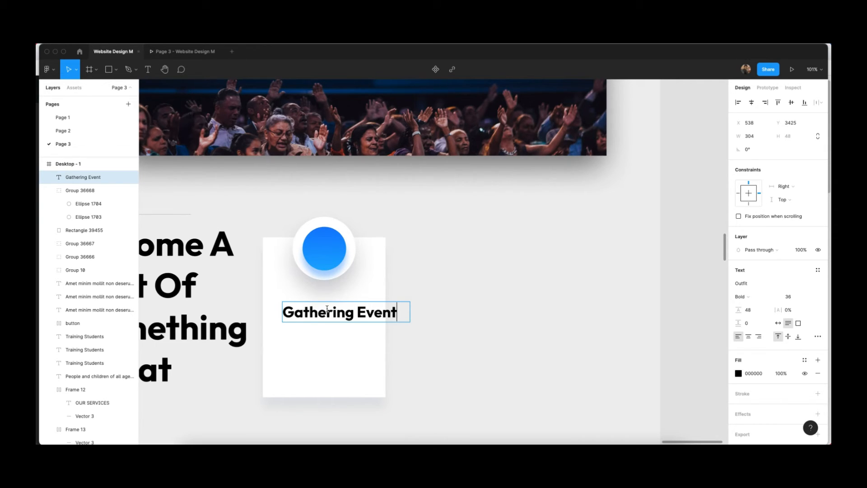
key(Escape)
Step: Fit the Gathering Event heading on two lines at X 511, Y 3398, 179 wide, with line height 44
drag(349, 318, 338, 306)
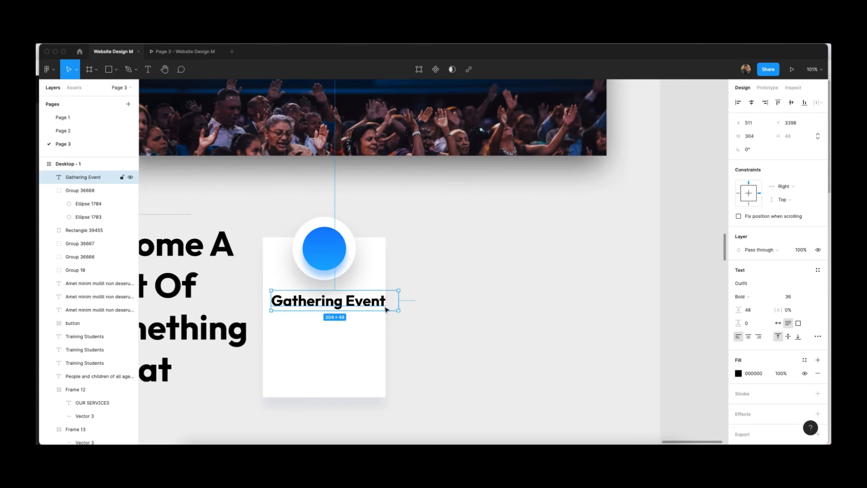
drag(398, 300, 353, 303)
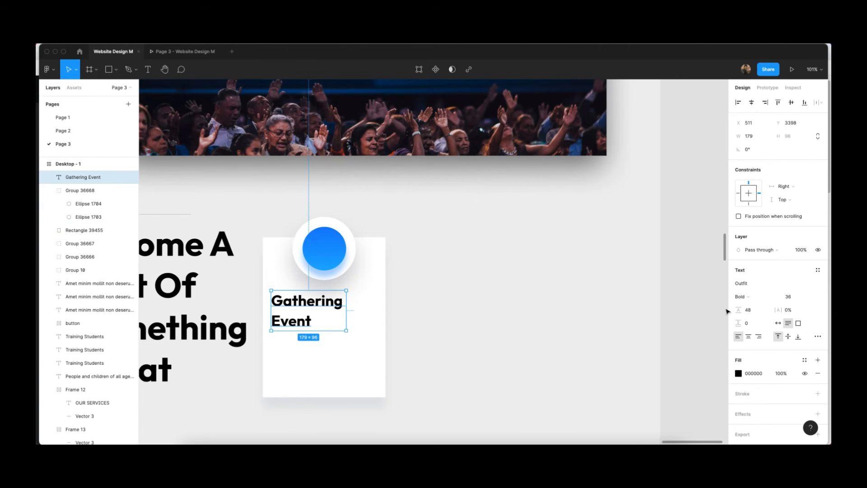
click(750, 310)
key(Up)
key(Down)
key(Down)
key(Down)
key(Down)
key(Down)
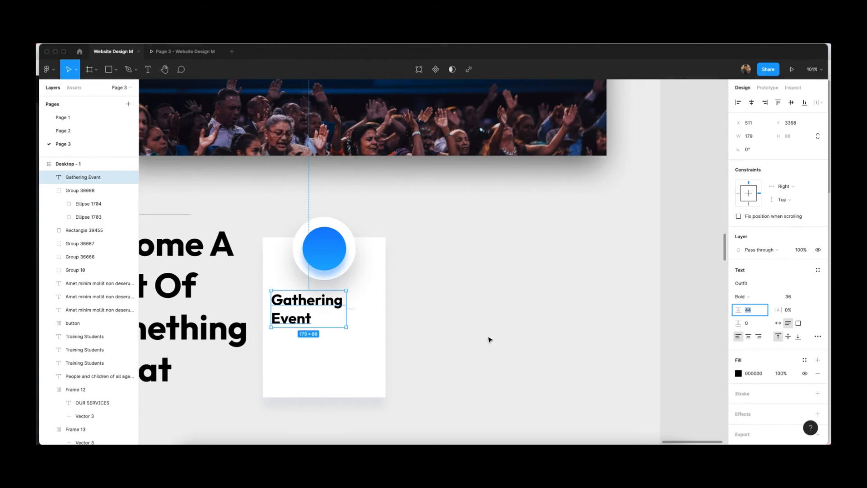
click(490, 339)
Step: Extend the white event card's lower edge to a height of 397
scroll(469, 335, left, 1)
scroll(416, 283, down, 4)
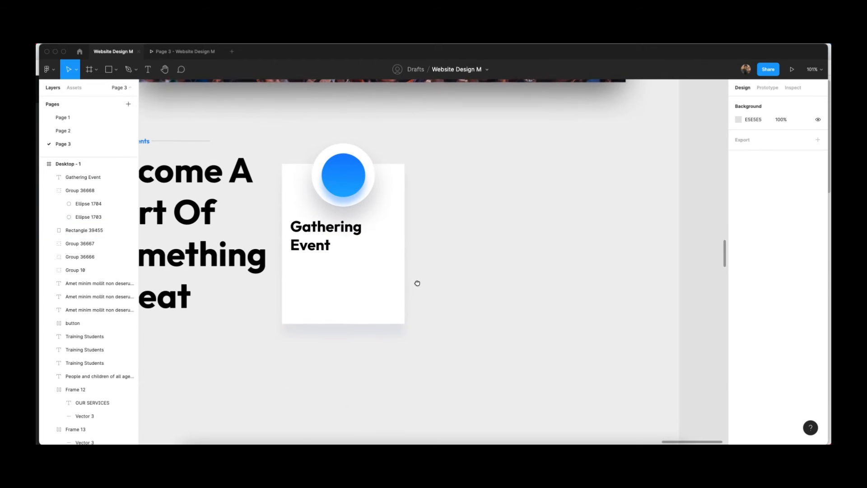
click(377, 283)
drag(367, 313, 367, 320)
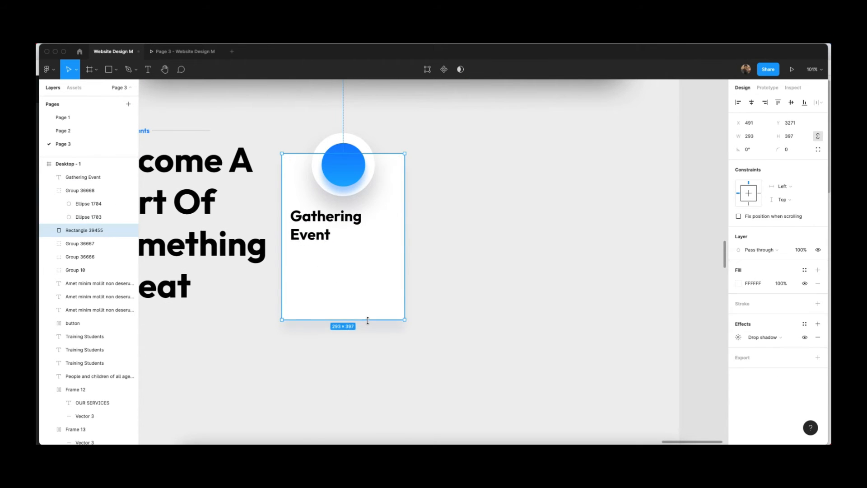
click(475, 297)
Step: Copy the last Training Students description in front of the event card, below the Gathering Event heading at X 511, Y 3486
scroll(395, 297, up, 12)
scroll(395, 297, up, 2)
click(443, 247)
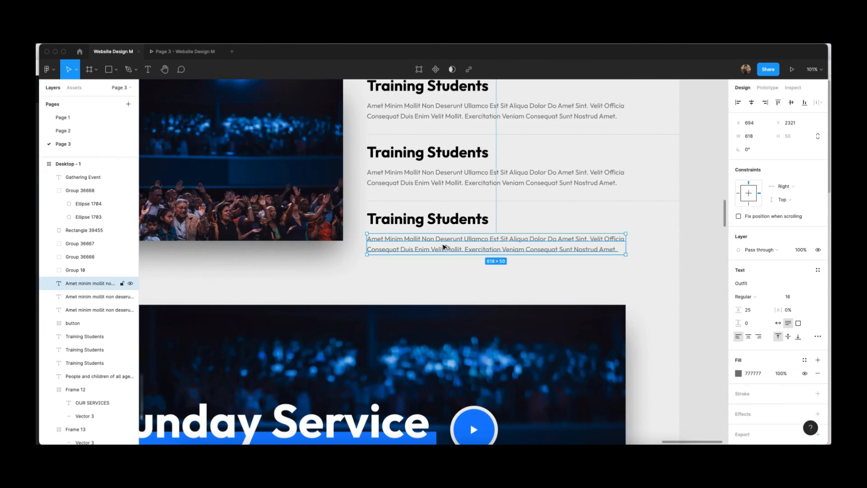
drag(443, 247, 369, 432)
scroll(424, 341, down, 10)
key(super+])
key(super+])
key(super+])
key(super+])
key(super+])
key(super+])
scroll(425, 340, up, 5)
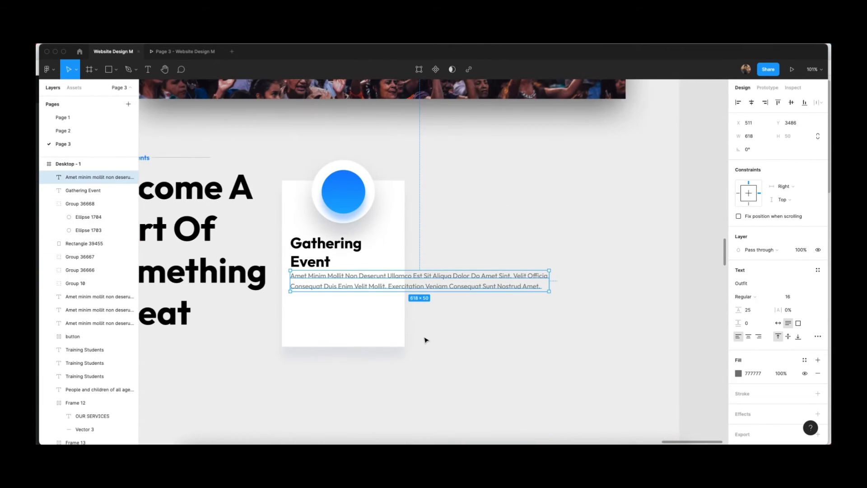
Step: Replace the copied description with "Friday 5:00pm" and "Friday: 8:00pm" on two lines, and narrow its box to 118 wide slightly lower beneath the heading
key(Return)
text(PM)
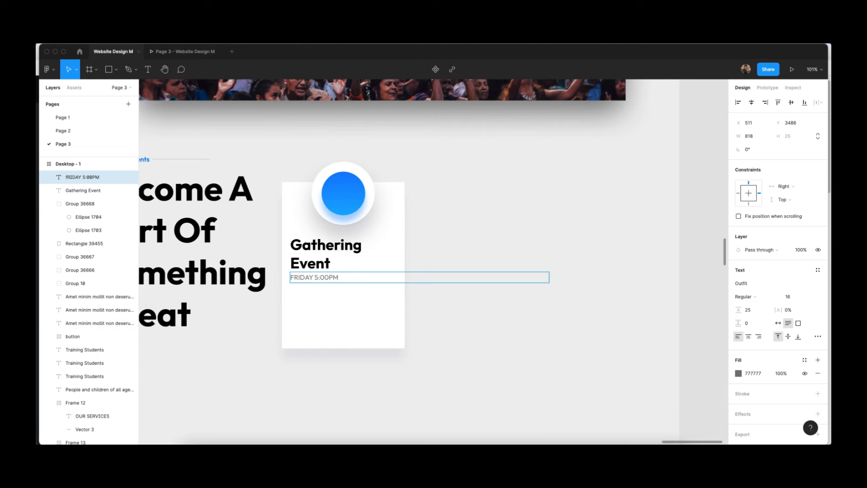
key(Return)
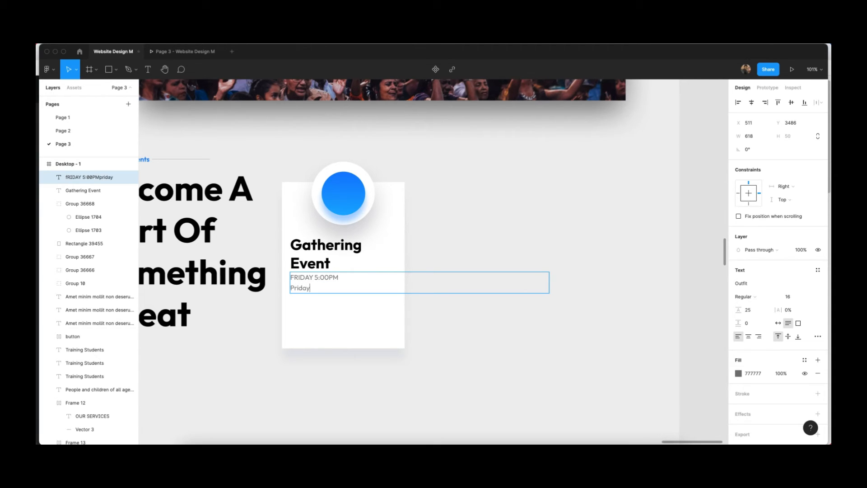
key(BackSpace)
text(F)
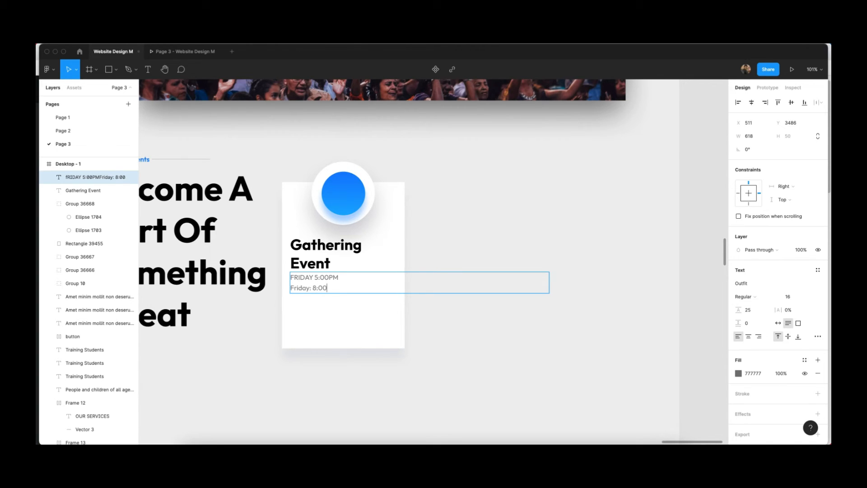
drag(338, 277, 295, 274)
text(pm F)
text(riday)
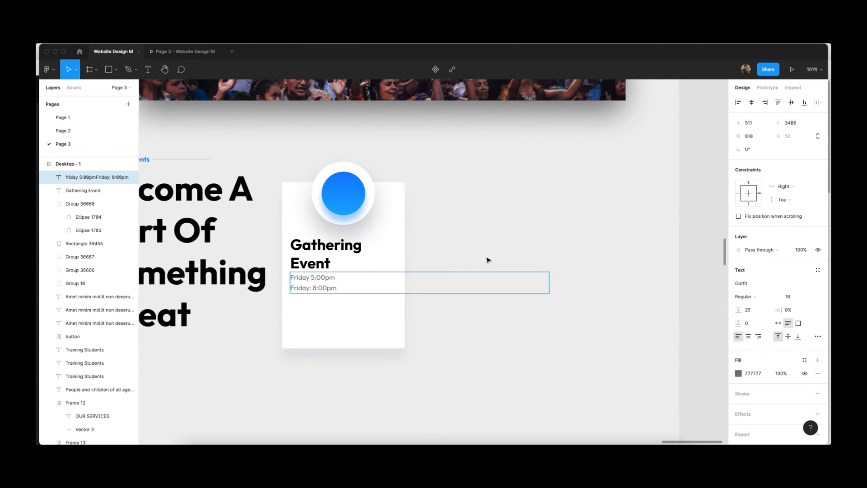
drag(549, 282, 341, 287)
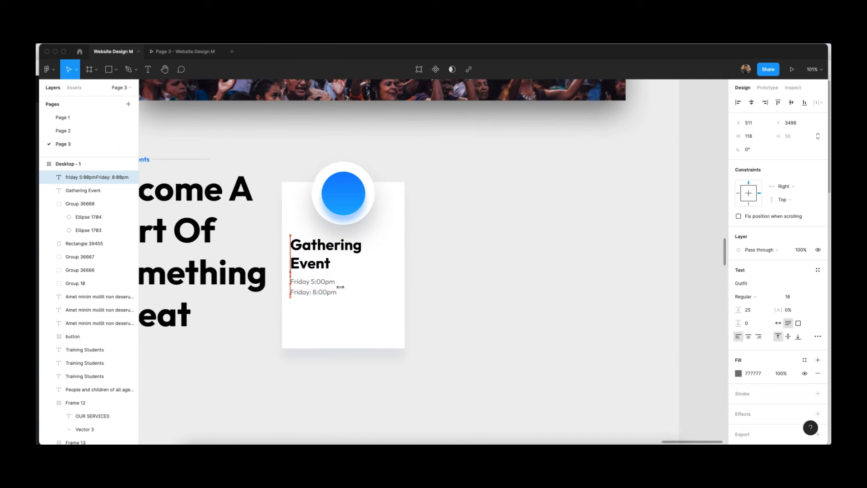
key(Escape)
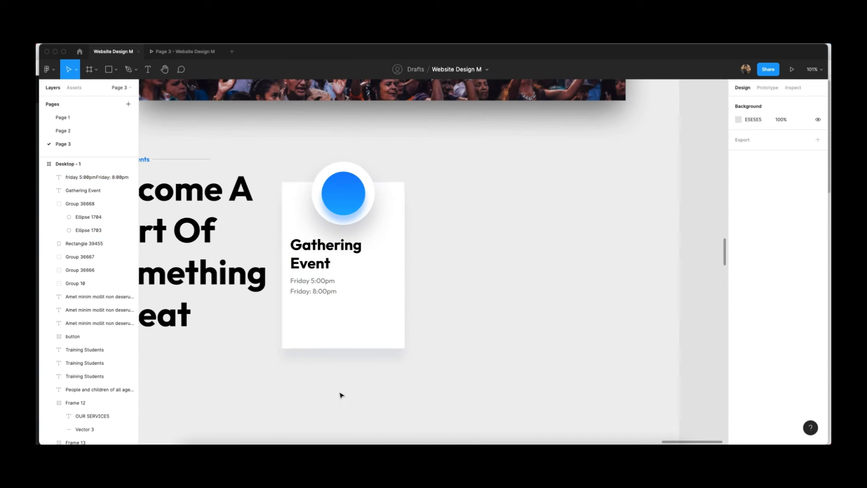
Step: Copy the time text below itself on the event card, change it to "Los Angeles, CA" and place it at Y 3555
drag(424, 339, 422, 307)
scroll(460, 287, up, 1)
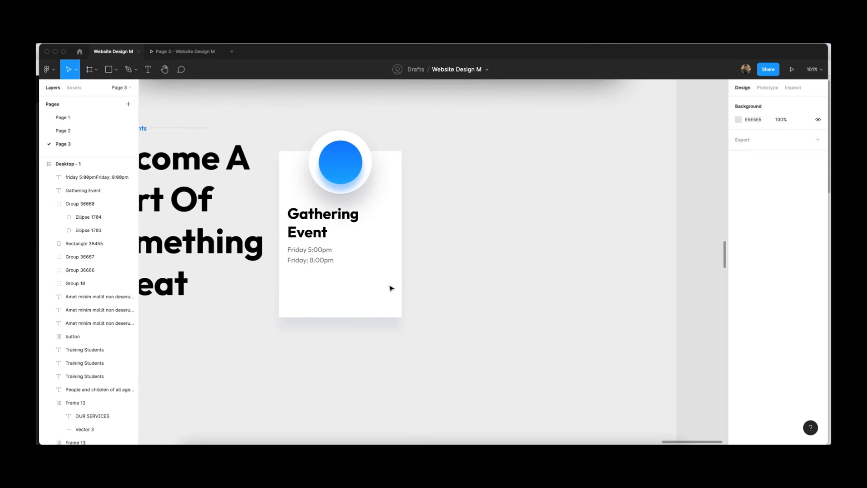
drag(305, 261, 307, 283)
click(431, 259)
click(303, 261)
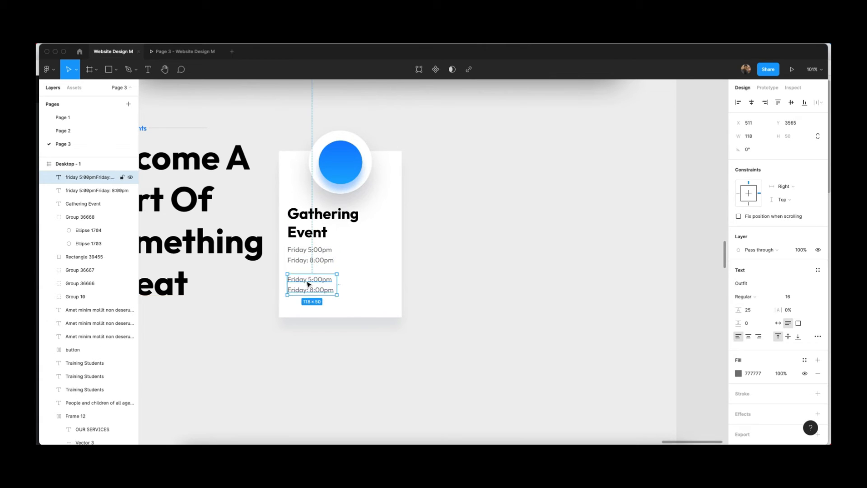
double_click(306, 281)
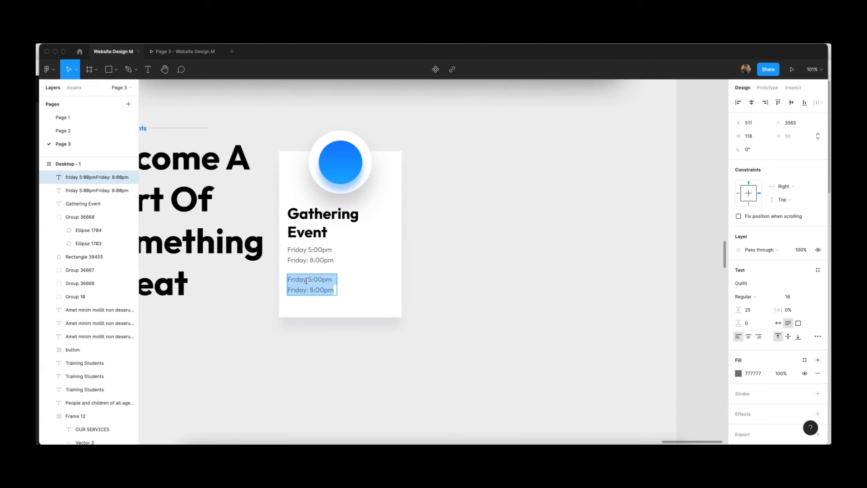
text(Los Angeles, CA)
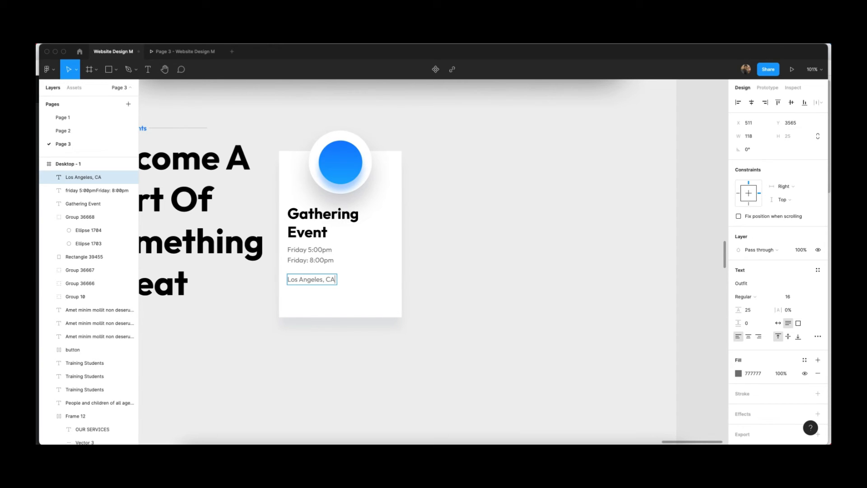
key(Escape)
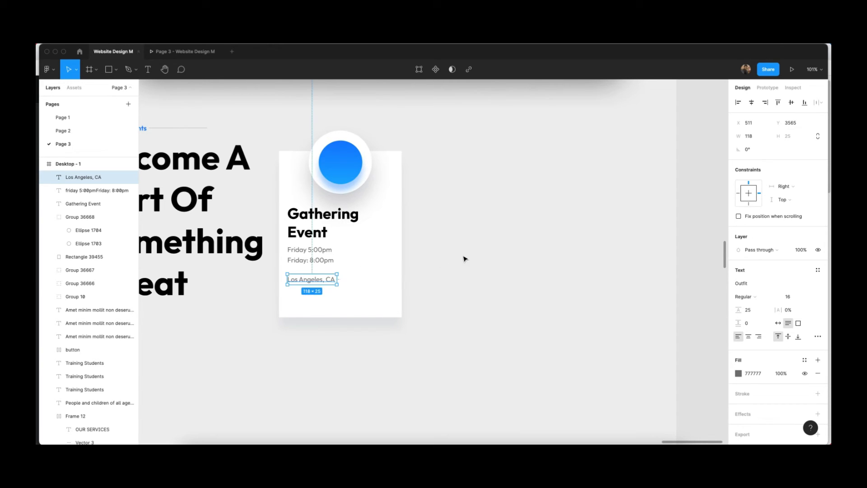
key(shift+Up)
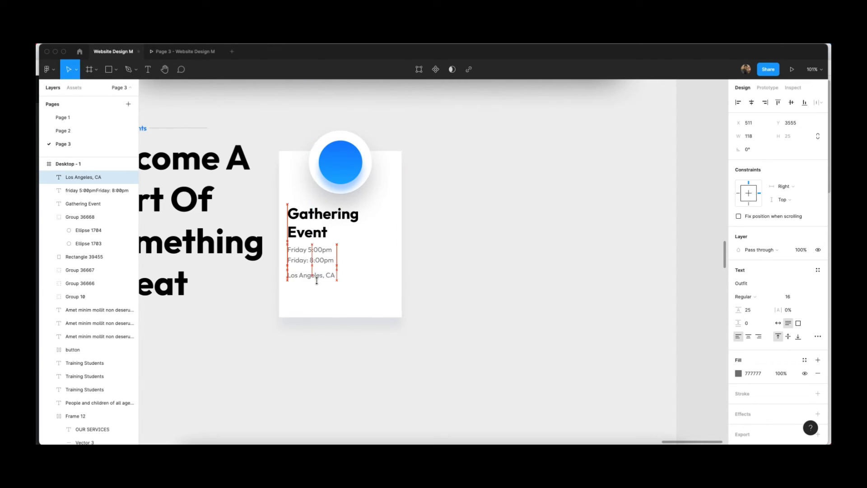
Step: Shift the Friday times and the Los Angeles, CA text together to X 531, leaving room for icons
click(412, 250)
click(317, 260)
shift+click(310, 276)
key(shift+Right)
key(shift+Right)
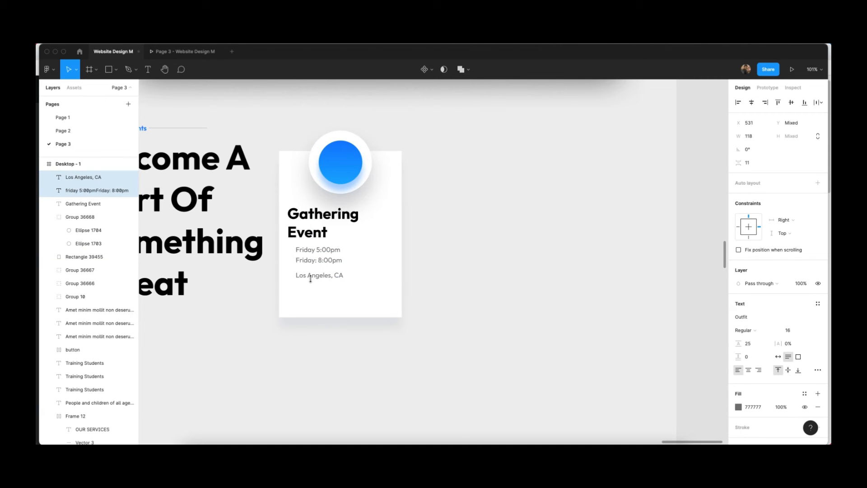
key(Escape)
Step: Copy the time and location icons from the reference Welcome Gathering card and place them beside the event card's time and location lines
scroll(352, 300, up, 5)
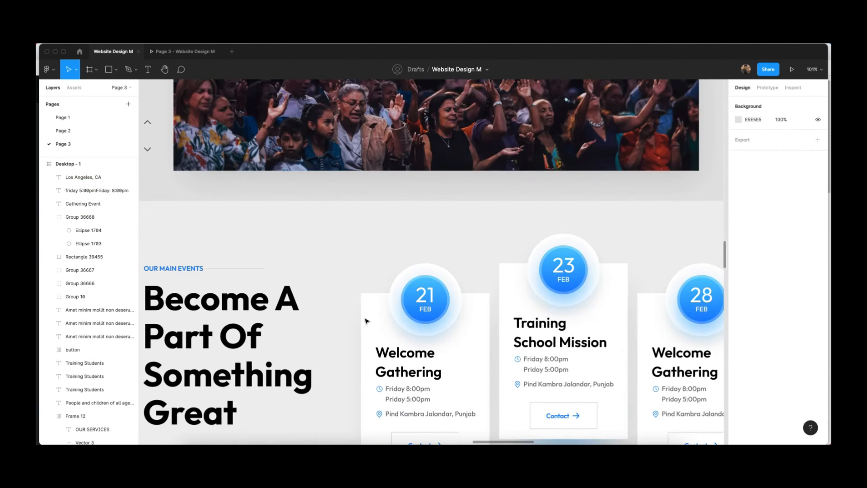
click(380, 388)
click(380, 389)
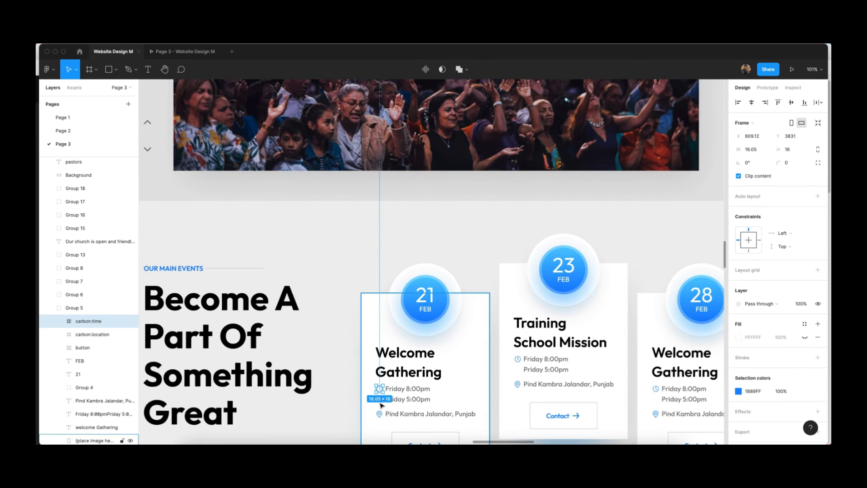
shift+click(380, 414)
drag(586, 261, 301, 266)
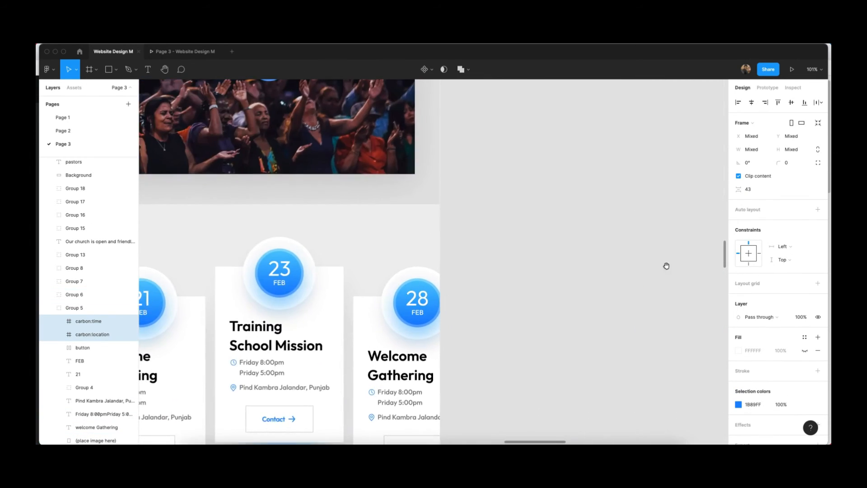
drag(666, 266, 90, 289)
drag(682, 285, 242, 292)
drag(416, 297, 350, 326)
key(super+v)
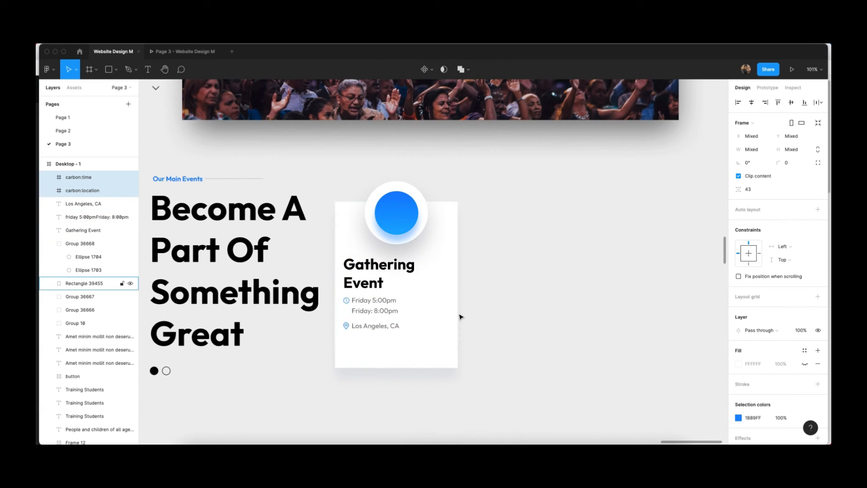
click(460, 317)
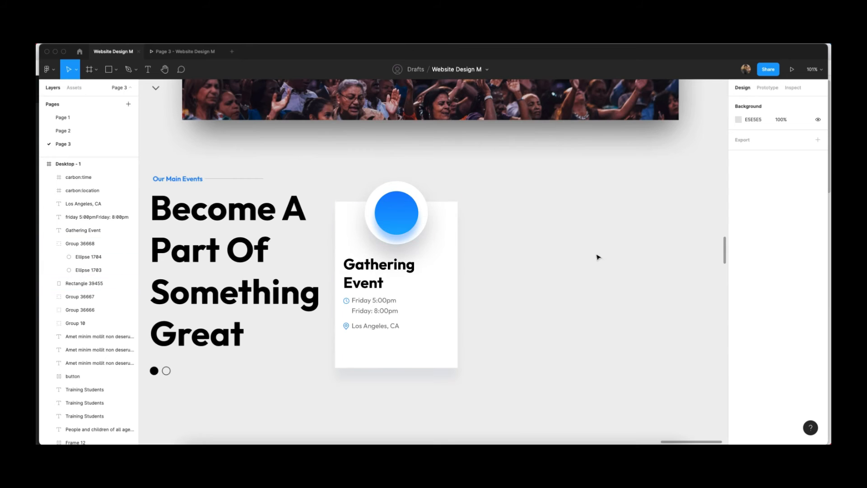
Step: Duplicate the Gathering Event heading outside the card, change its text to "23" and narrow its box to 49 wide
click(379, 271)
key(super+d)
drag(505, 269, 534, 273)
double_click(534, 273)
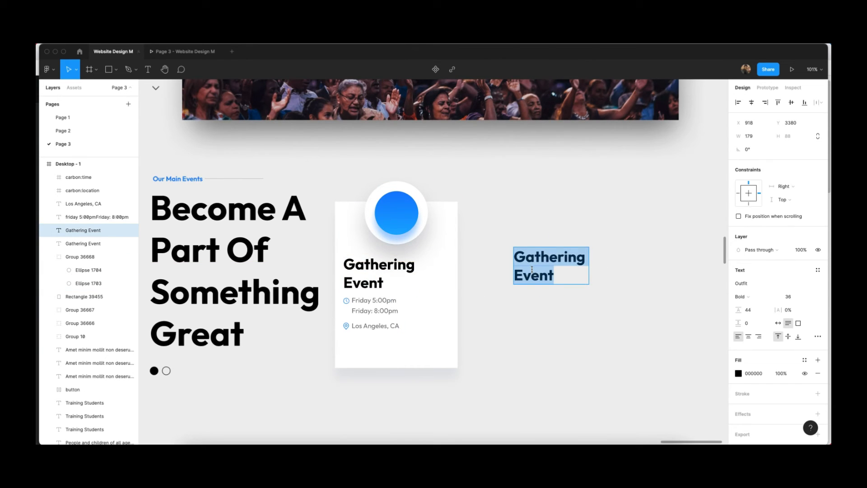
text(23)
key(Escape)
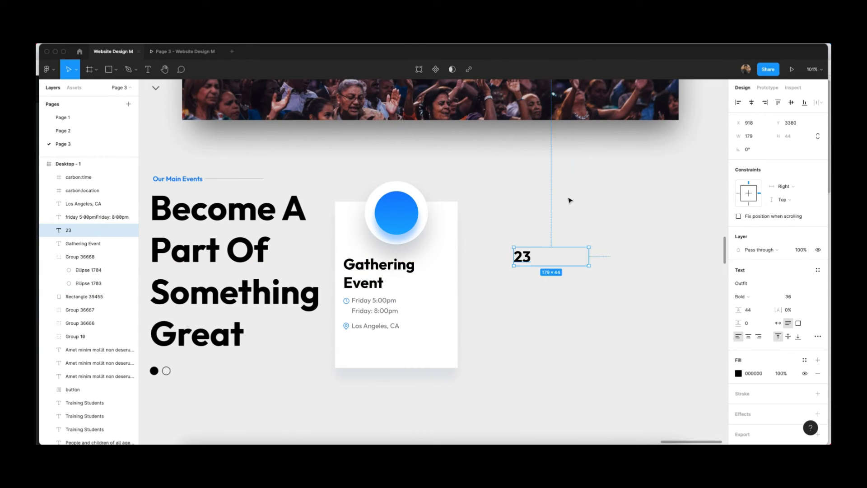
drag(591, 252, 534, 256)
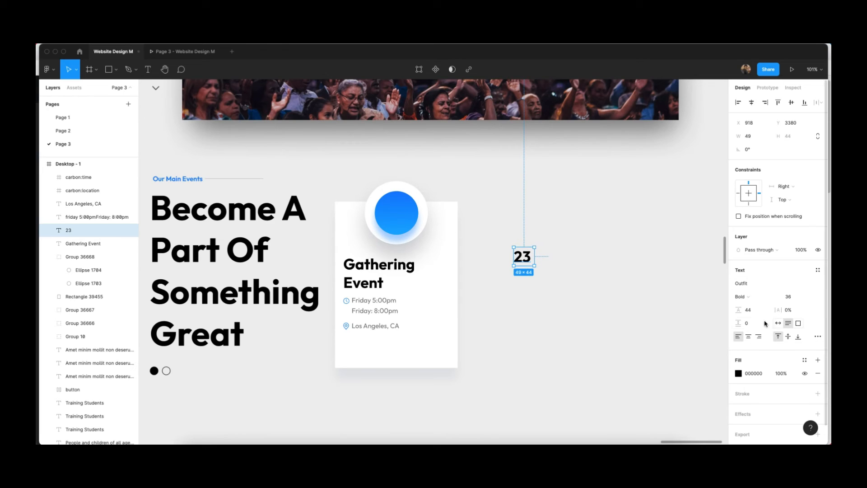
Step: Set the number 23 to Light weight and move it onto the blue badge circle at X 613, Y 3276
click(741, 297)
click(752, 256)
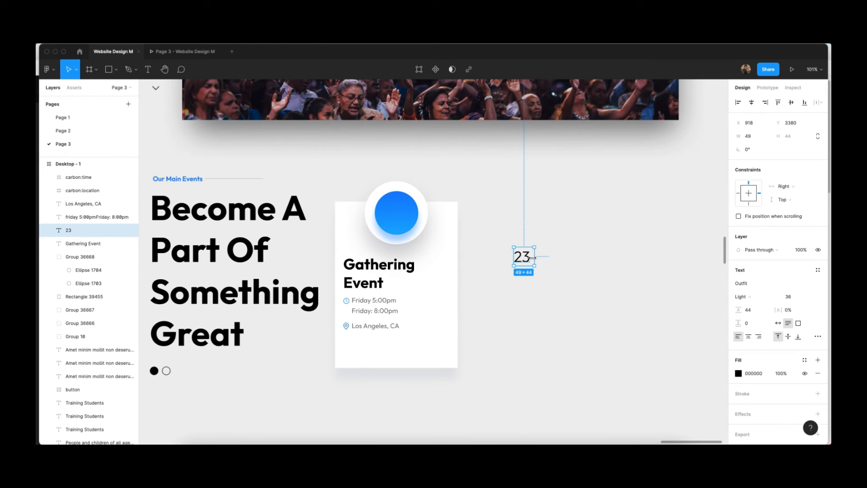
drag(530, 262, 391, 214)
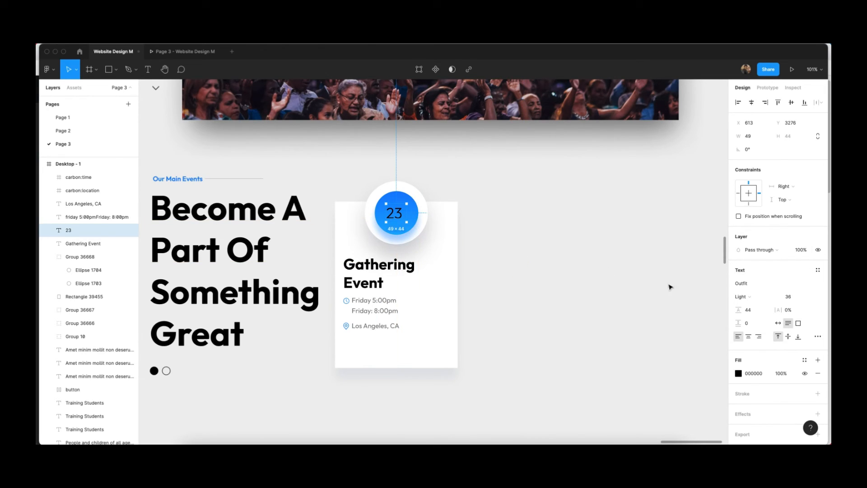
Step: Color the badge number white (FFFFFF) and set its font weight to Regular
click(738, 373)
drag(666, 320, 629, 237)
click(743, 297)
click(755, 307)
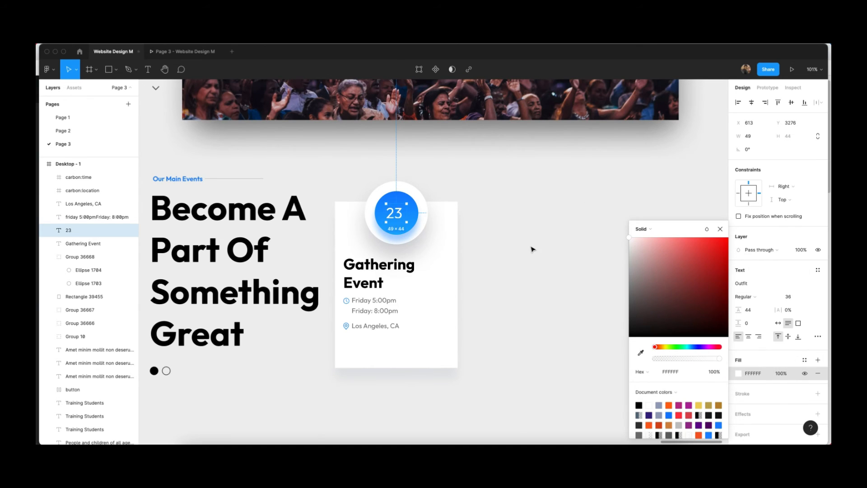
click(532, 248)
Step: Center-align the badge number's text and raise it to Y 3268
click(401, 219)
click(655, 273)
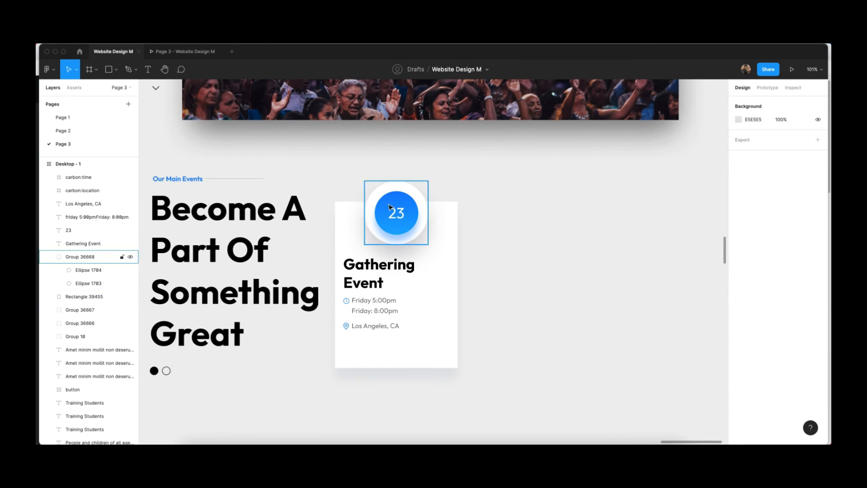
click(408, 218)
click(402, 215)
key(Up)
key(Up)
key(Up)
key(Up)
key(Up)
key(Up)
key(Up)
key(Up)
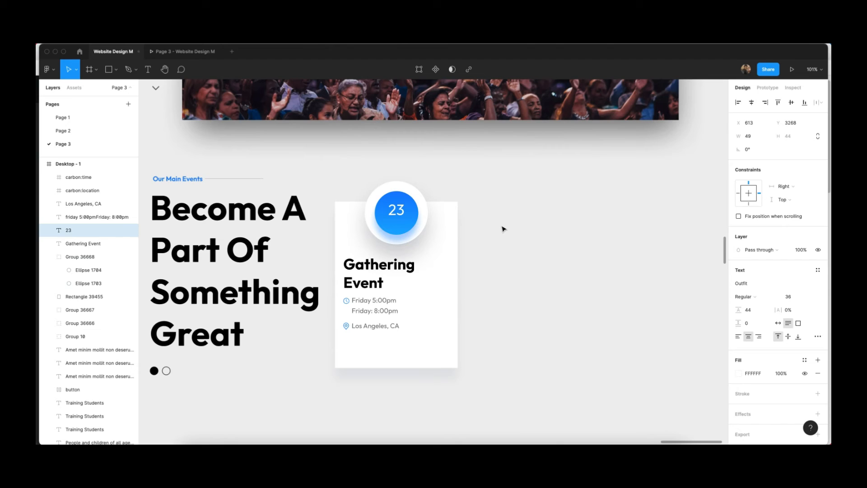
click(502, 227)
Step: Copy the time text into the blue badge below the number, change it to "Feb" and set it to Medium weight
drag(389, 309, 400, 228)
text(Feb)
key(Escape)
click(746, 296)
click(754, 310)
double_click(400, 227)
drag(409, 282, 400, 224)
Step: Color the Feb text white (FFFFFF) and nudge it down 2 px inside the badge
click(739, 373)
drag(656, 317, 629, 237)
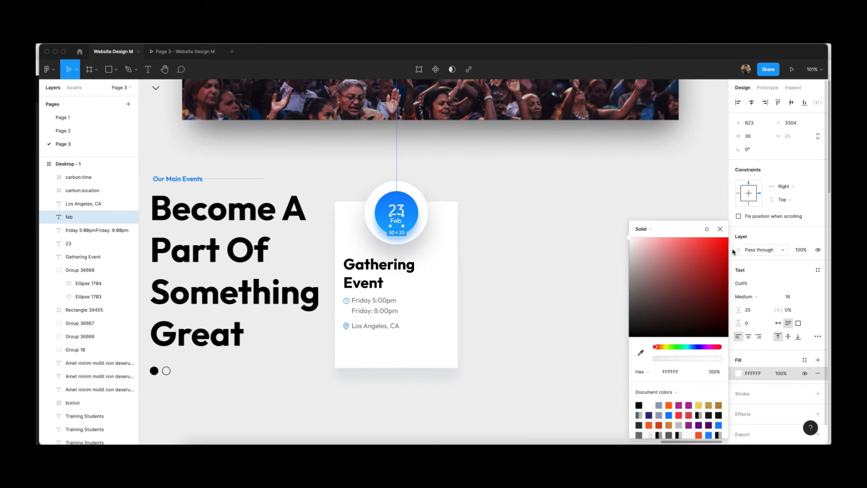
click(721, 231)
click(611, 233)
click(393, 226)
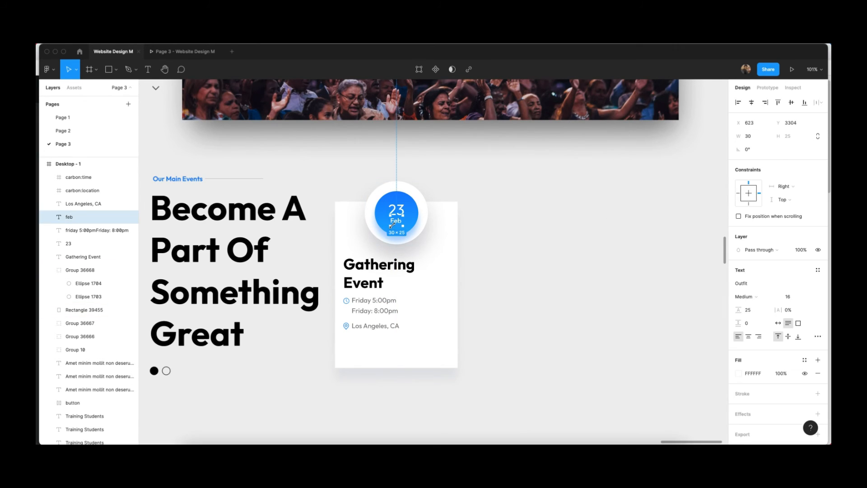
key(Down)
key(Down)
click(502, 229)
drag(488, 252, 467, 239)
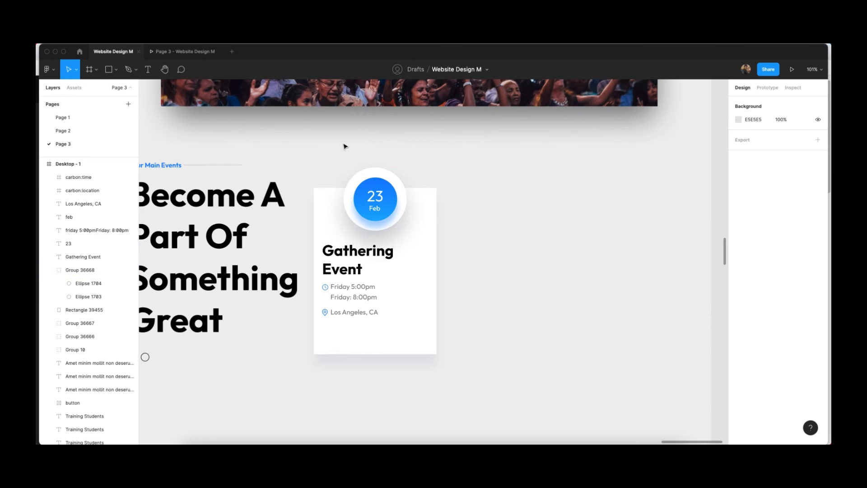
drag(343, 143, 415, 232)
shift+click(418, 232)
click(566, 243)
scroll(566, 242, down, 3)
scroll(566, 243, right, 1)
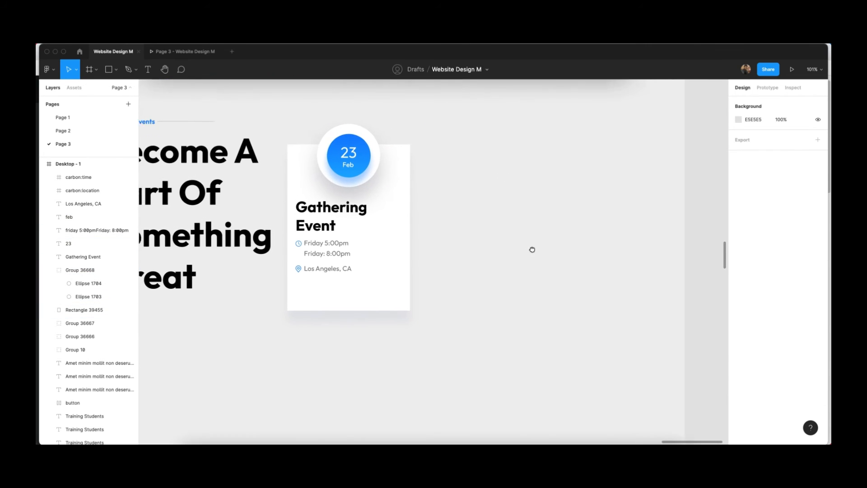
Step: Extend the white event card's lower edge slightly downward to make room below the location line
click(339, 288)
drag(338, 288, 341, 298)
key(super+z)
click(507, 288)
Step: Copy the More About Us button from the section above into the event card, below the location line at X 547, Y 3600
scroll(508, 288, up, 5)
scroll(507, 288, up, 15)
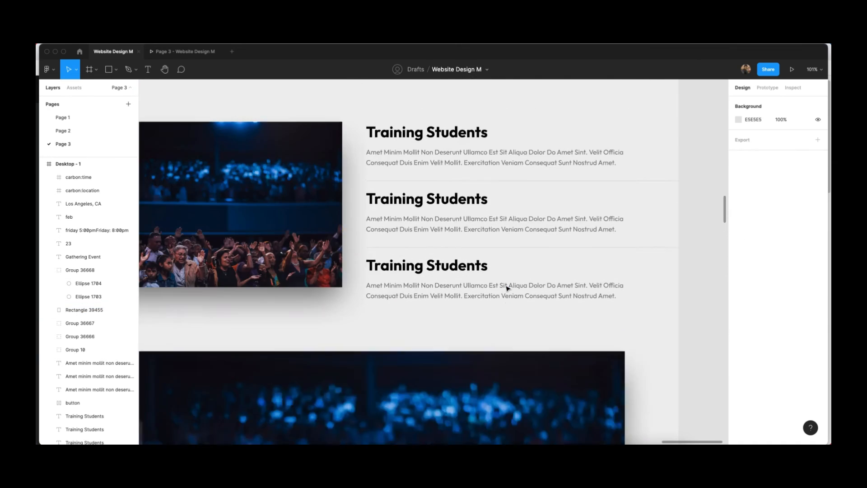
click(420, 362)
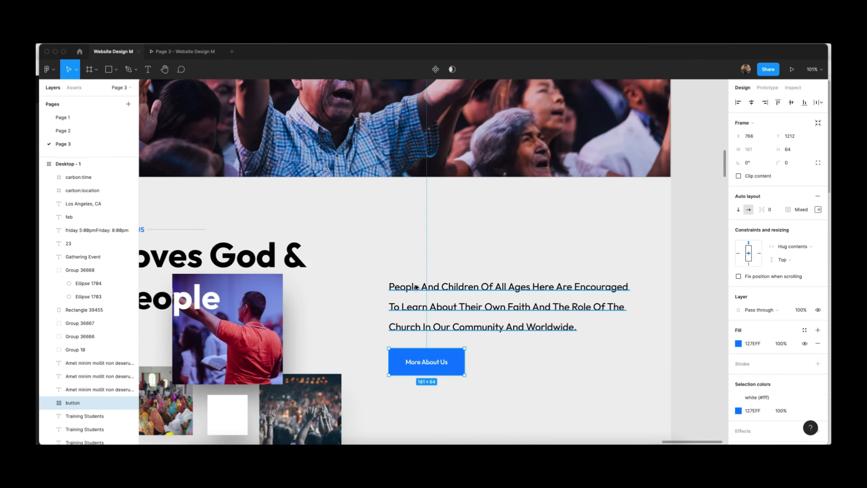
scroll(425, 312, down, 15)
scroll(440, 203, down, 2)
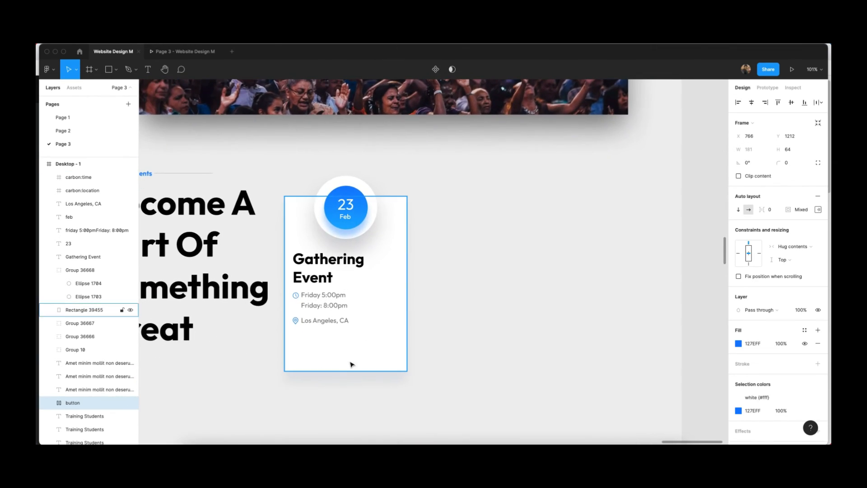
key(super+v)
drag(439, 265, 351, 350)
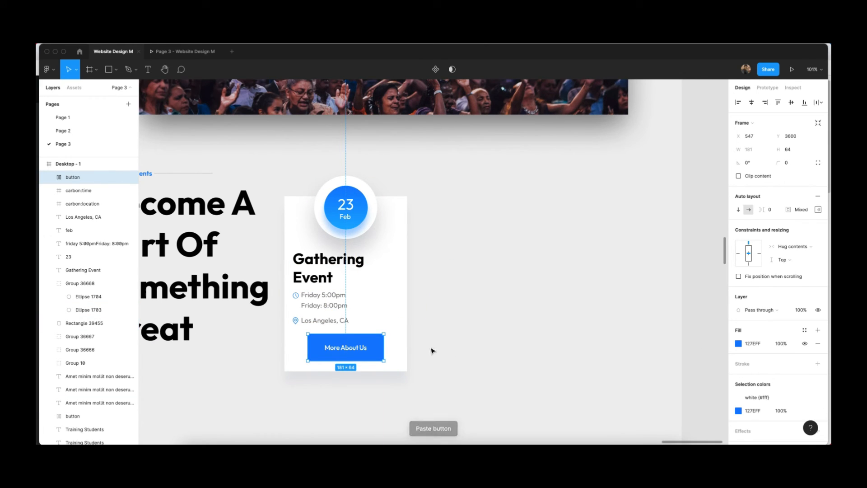
Step: Give the copied More About Us button a 1 px inside stroke in light grey DADADA and hide its blue fill
click(818, 363)
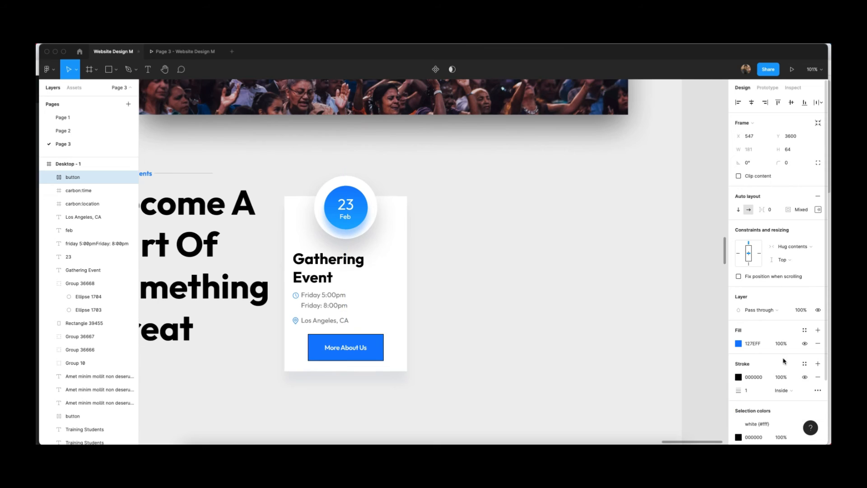
click(805, 343)
click(739, 377)
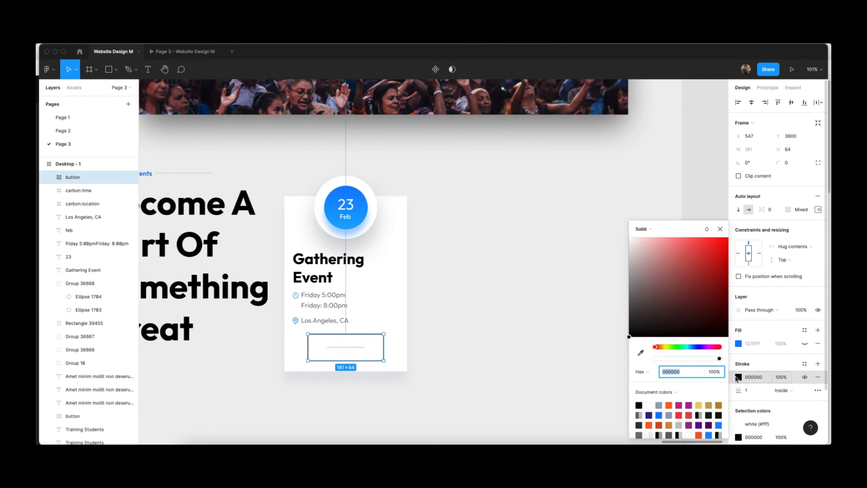
drag(655, 309, 589, 249)
click(563, 274)
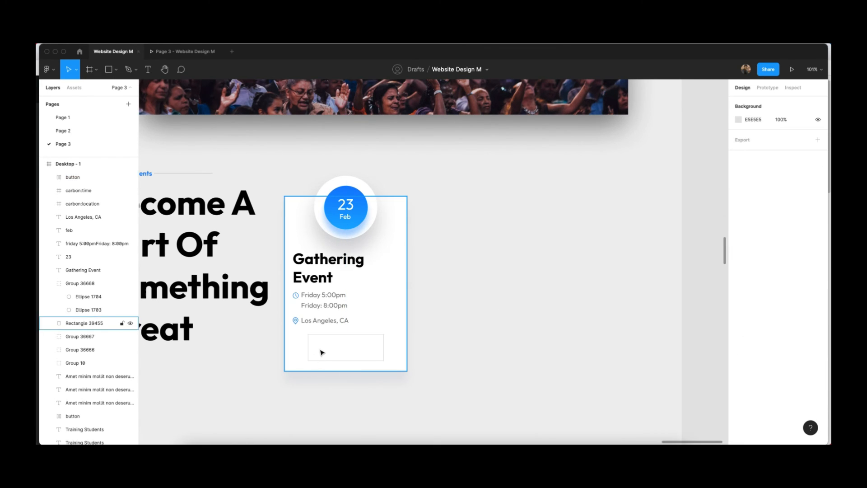
Step: Recolor the button's label with the blue (1384FF) sampled from the date badge
double_click(346, 347)
click(740, 344)
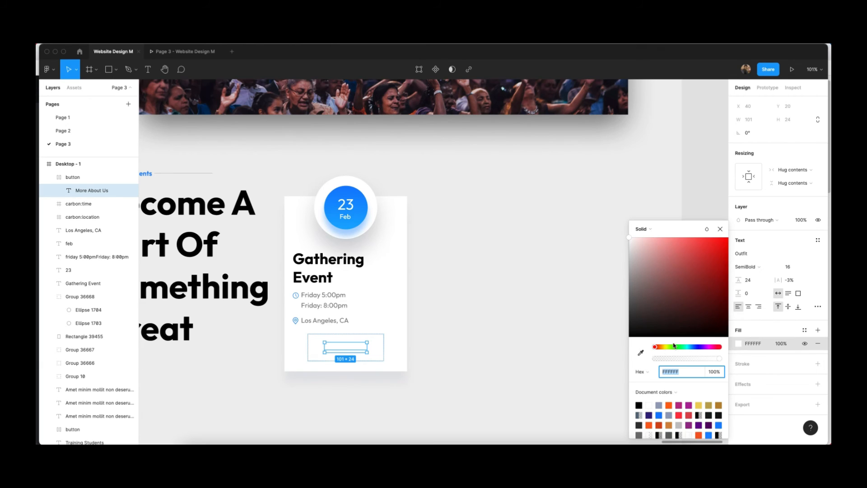
drag(692, 347, 695, 348)
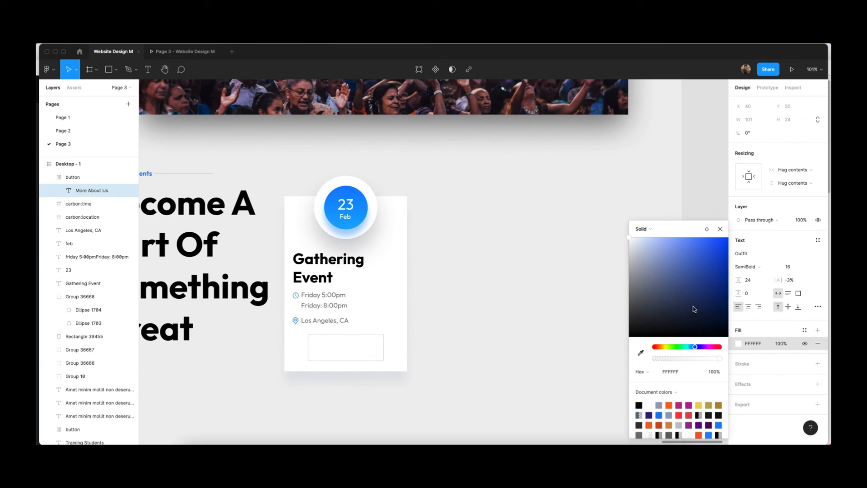
drag(665, 280, 703, 237)
click(642, 352)
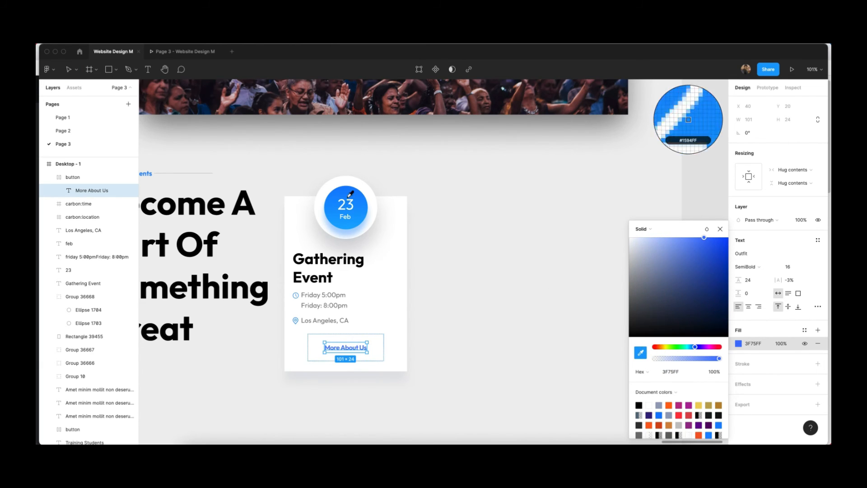
click(349, 188)
click(519, 203)
Step: Change the event card button's label to "Contact Us"
scroll(562, 328, left, 3)
double_click(478, 346)
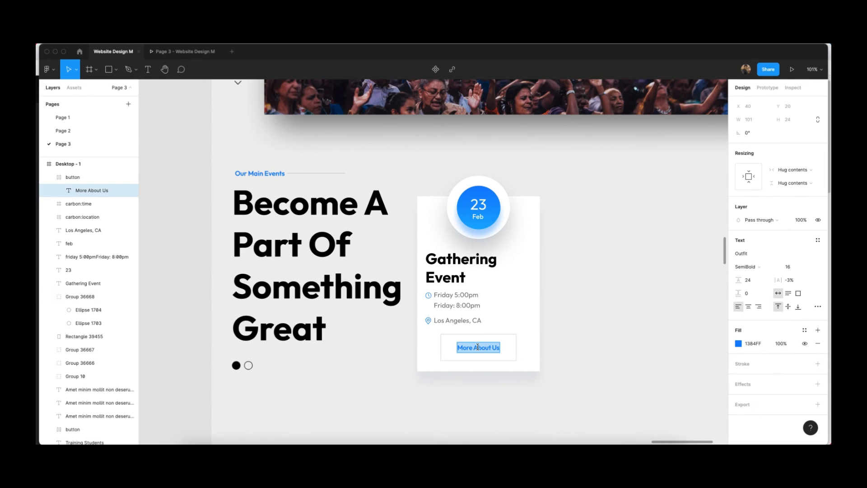
text(Contact)
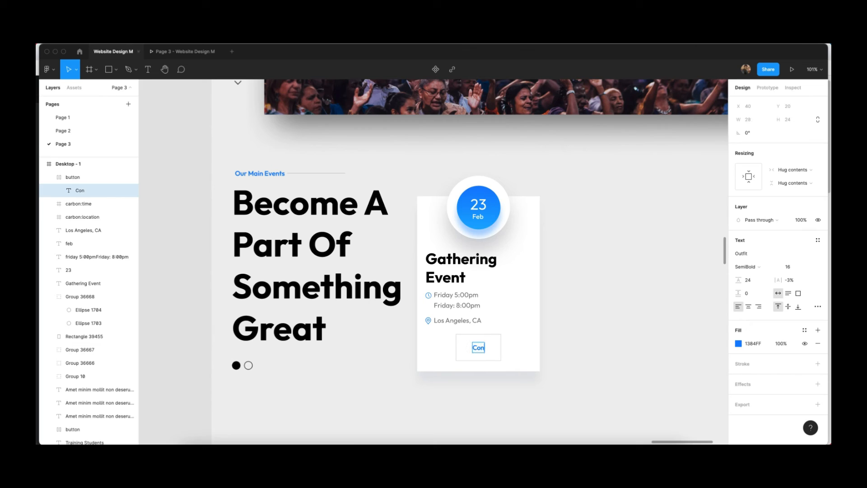
click(564, 318)
Step: Make the Contact Us button slightly shorter by lowering its upper edge
click(492, 349)
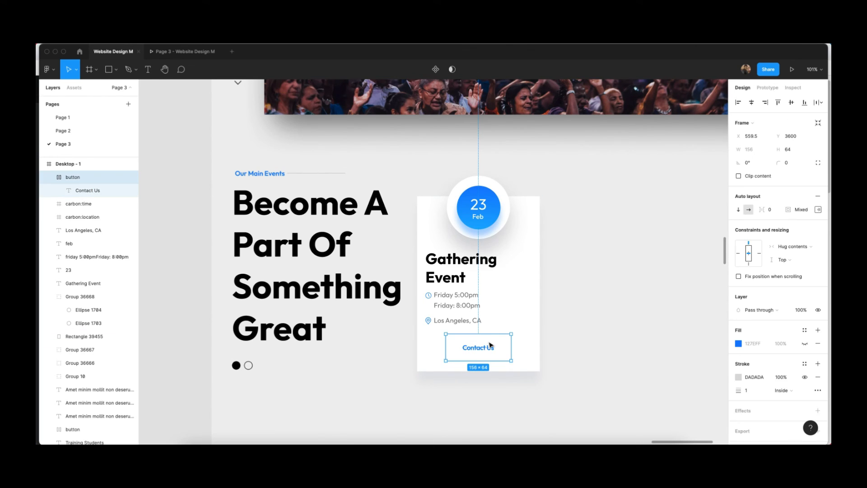
shift+click(524, 329)
click(602, 292)
Step: Group the event card's background, date badge, texts, location icon and button into one group
scroll(396, 258, right, 5)
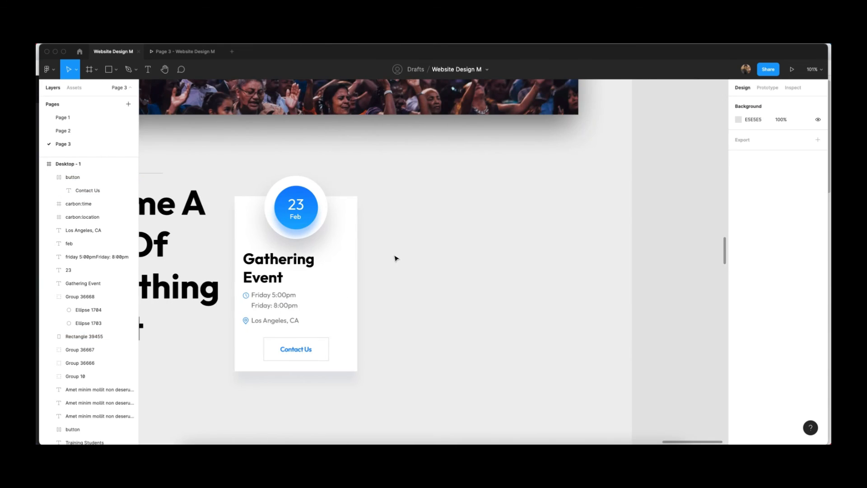
drag(463, 187, 251, 392)
key(super+g)
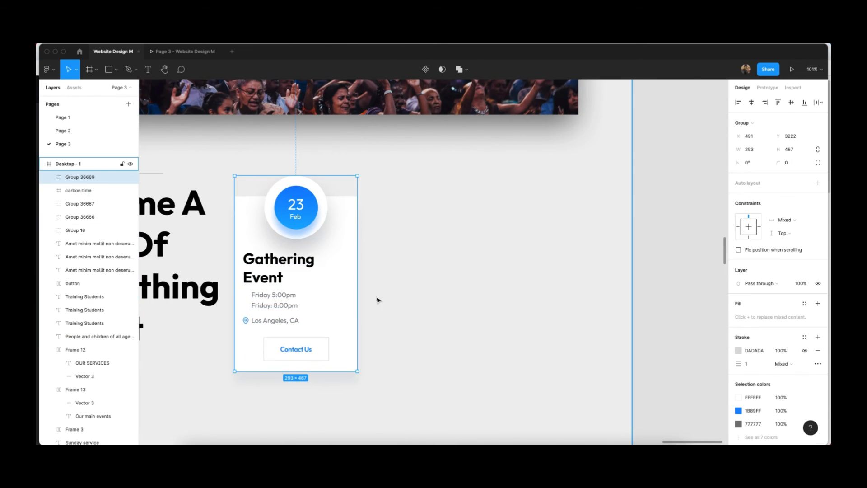
scroll(407, 286, left, 1)
click(406, 287)
Step: Set the drop shadow color of the date badge's white circle to light blue-grey A0B1CB at 32% opacity
super+click(345, 235)
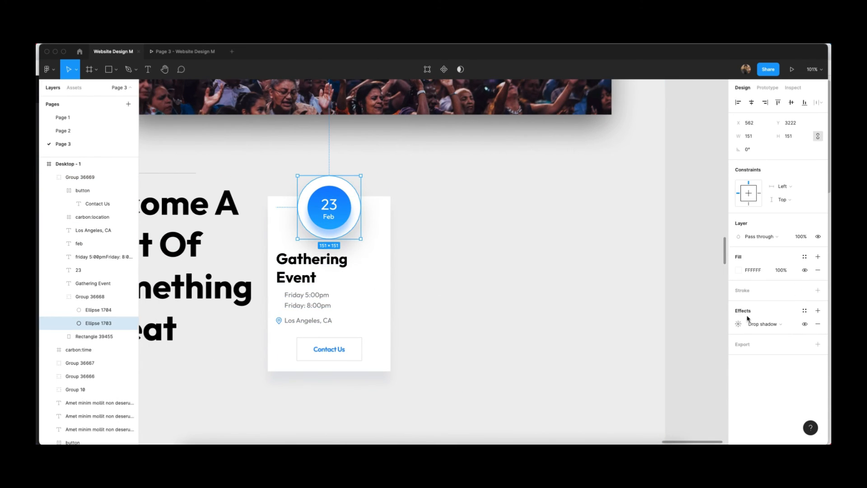
click(739, 324)
click(639, 370)
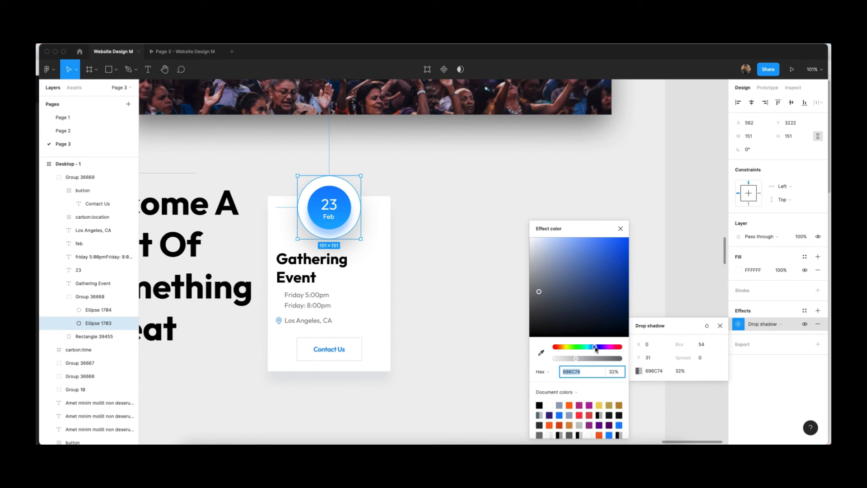
click(595, 347)
click(594, 347)
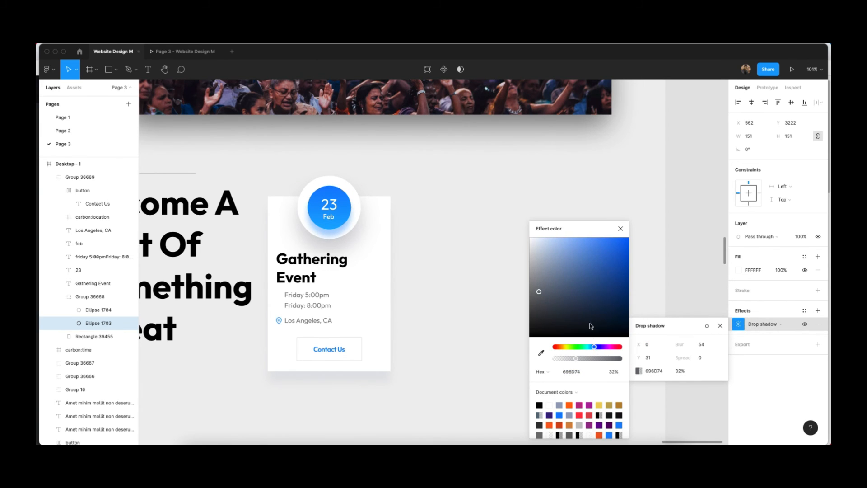
click(572, 249)
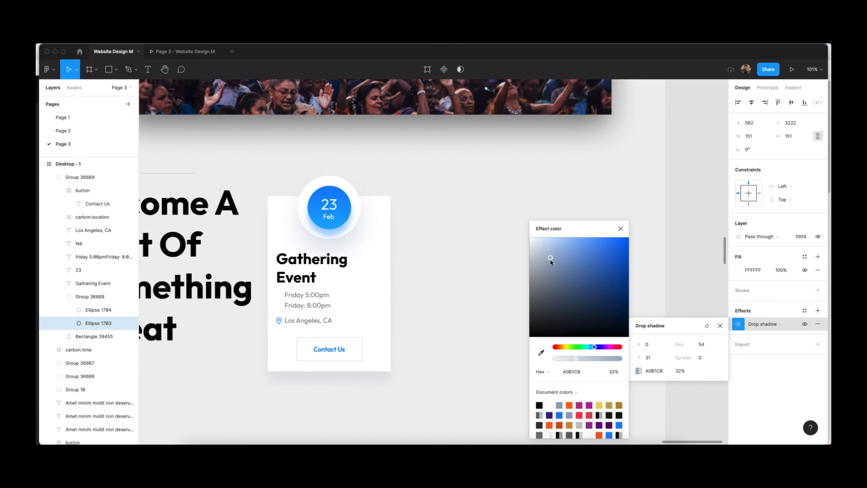
click(620, 229)
click(488, 281)
Step: Duplicate the event card group to the right at X 803 and repeat the copy twice to form a row of four cards
scroll(497, 235, left, 2)
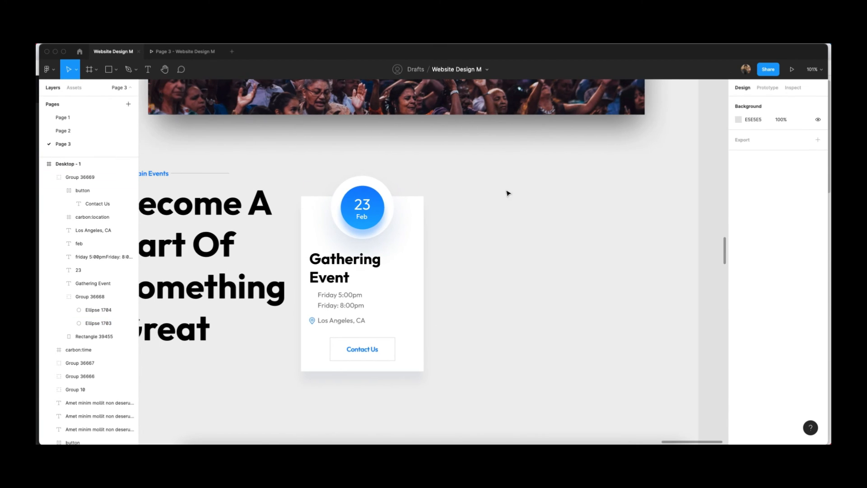
drag(501, 187, 339, 370)
key(super+d)
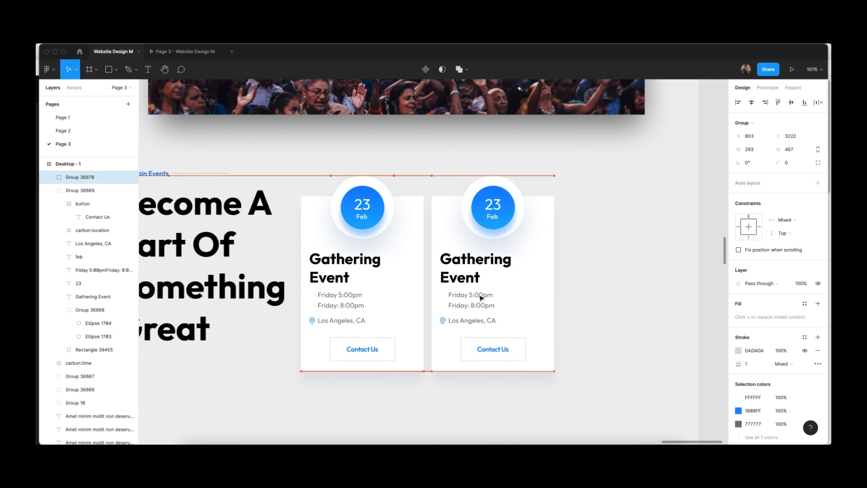
key(super+d)
key(super+d)
click(670, 172)
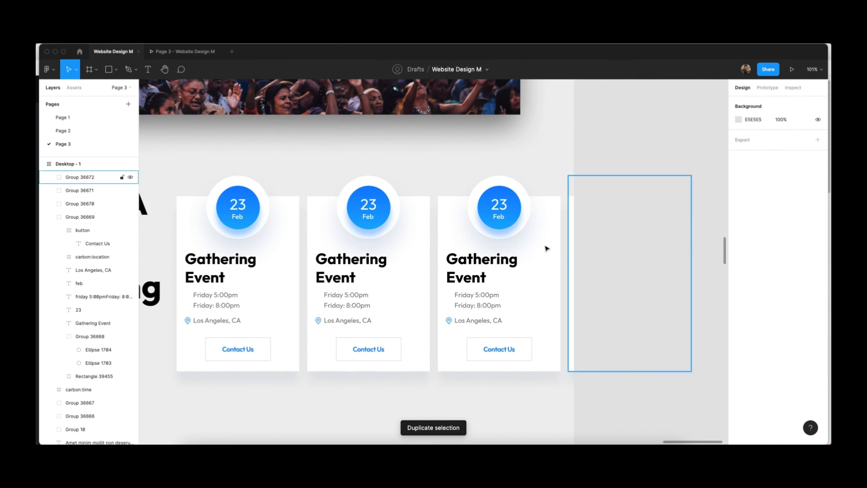
Step: Raise the second event card 30 px above its neighbours
scroll(546, 248, left, 4)
scroll(248, 261, up, 1)
scroll(318, 260, left, 1)
scroll(317, 260, down, 4)
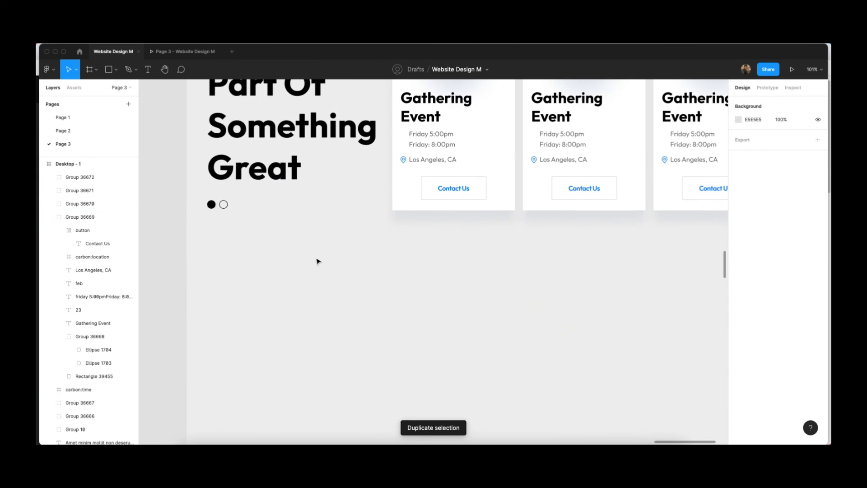
scroll(317, 260, up, 1)
scroll(318, 260, left, 1)
scroll(483, 289, right, 3)
click(533, 267)
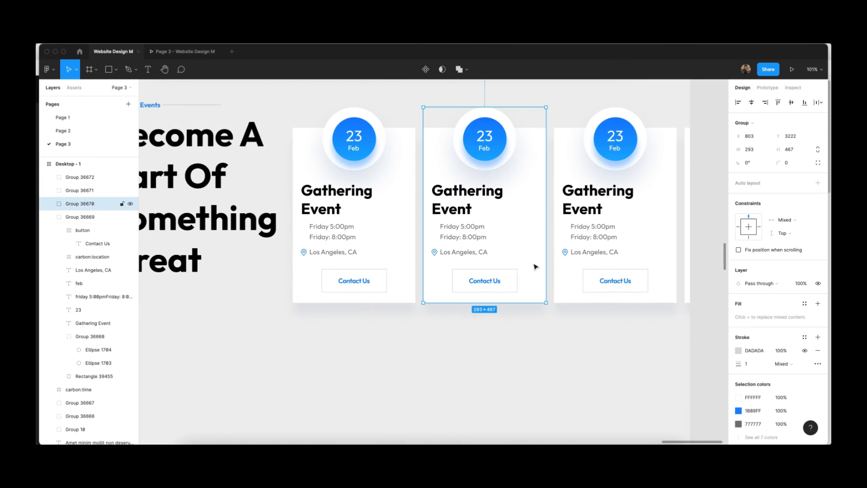
key(shift+Up)
key(shift+Up)
key(shift+Up)
scroll(534, 267, right, 3)
click(453, 319)
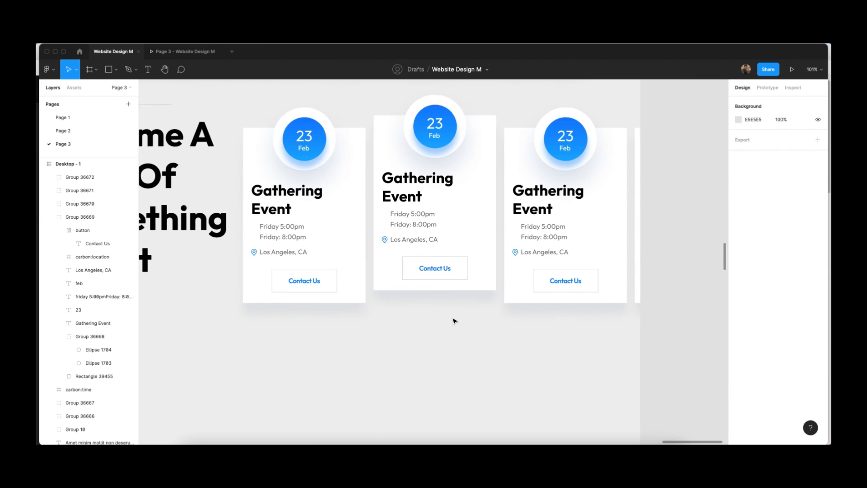
Step: Draw a rectangle about 236 by 28 px over the second card's lower edge and apply a layer blur of 44
key(r)
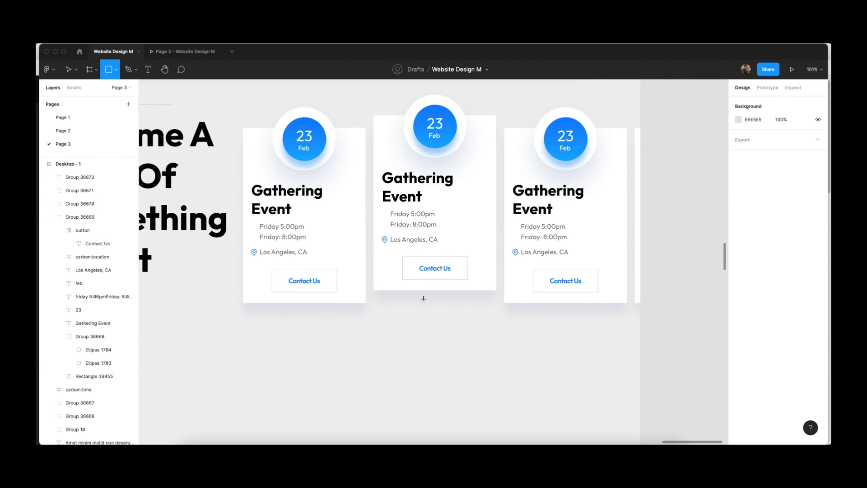
drag(384, 276, 483, 295)
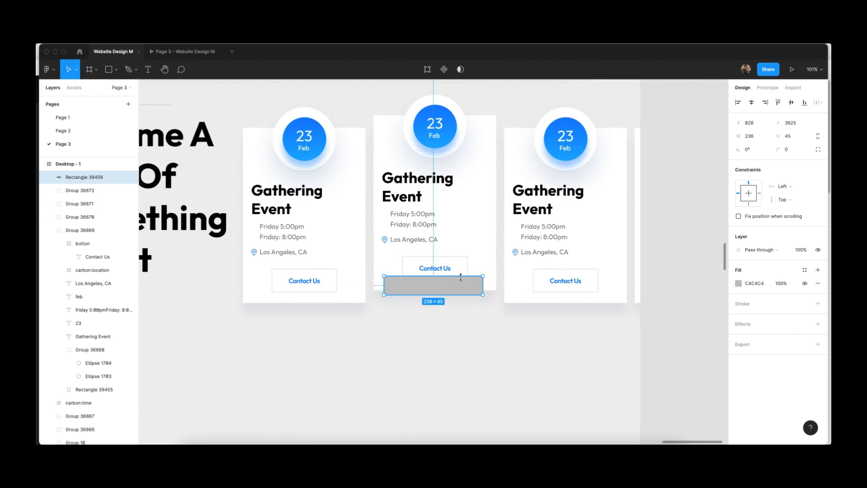
click(761, 324)
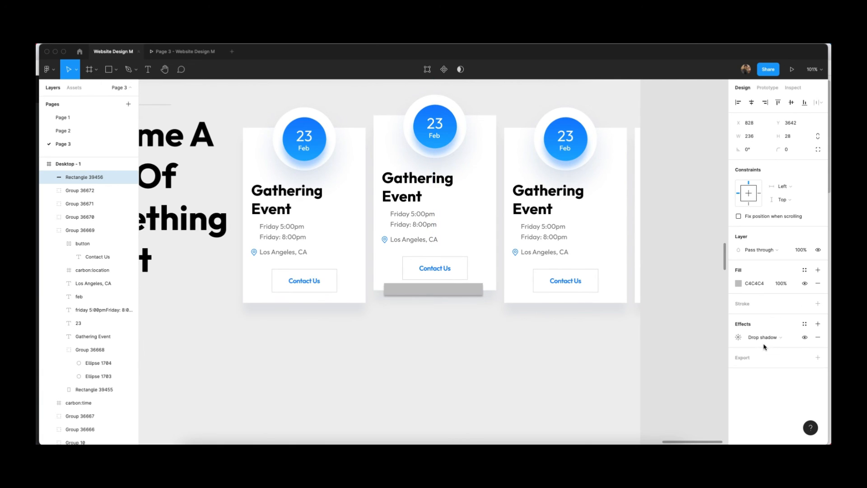
click(765, 338)
click(767, 347)
click(739, 338)
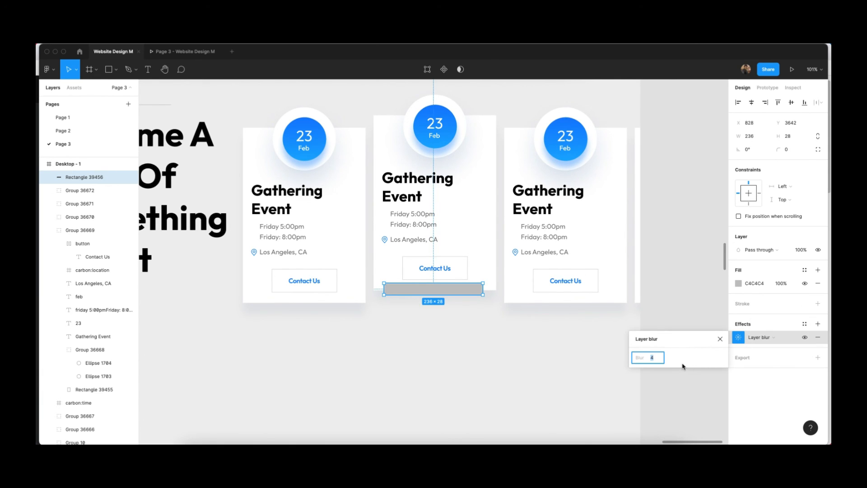
text(44)
key(Return)
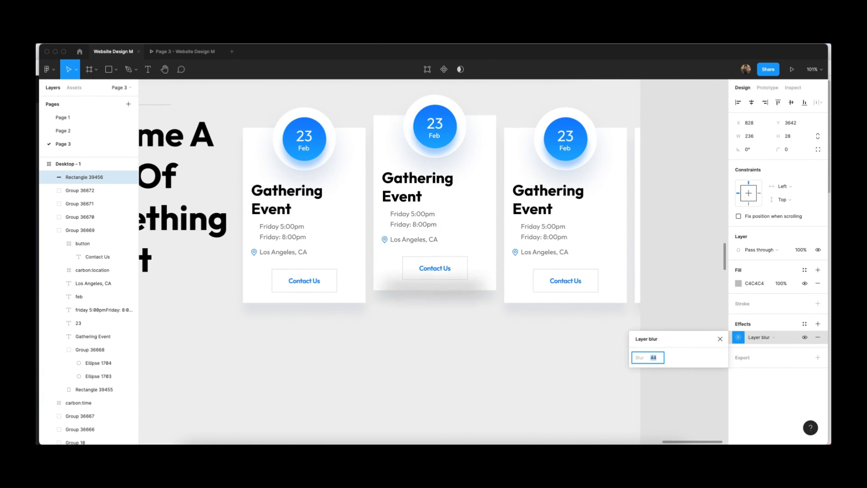
click(720, 339)
Step: Fill the blurred rectangle with the blue (1386FF) sampled from the third card's badge and set its layer blur to 74
click(739, 284)
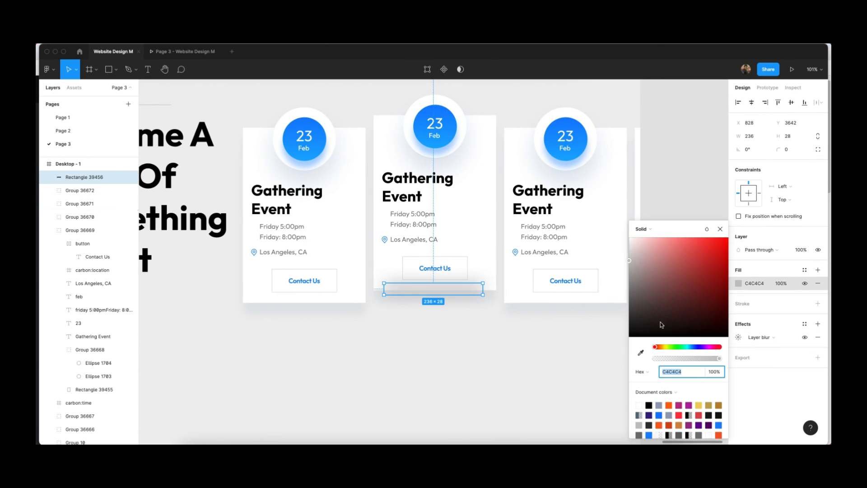
click(641, 352)
click(573, 131)
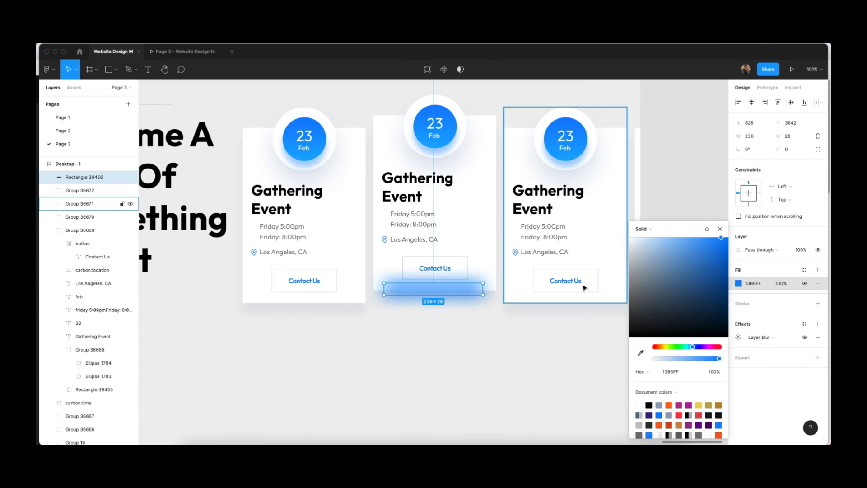
click(739, 337)
text(74)
key(Return)
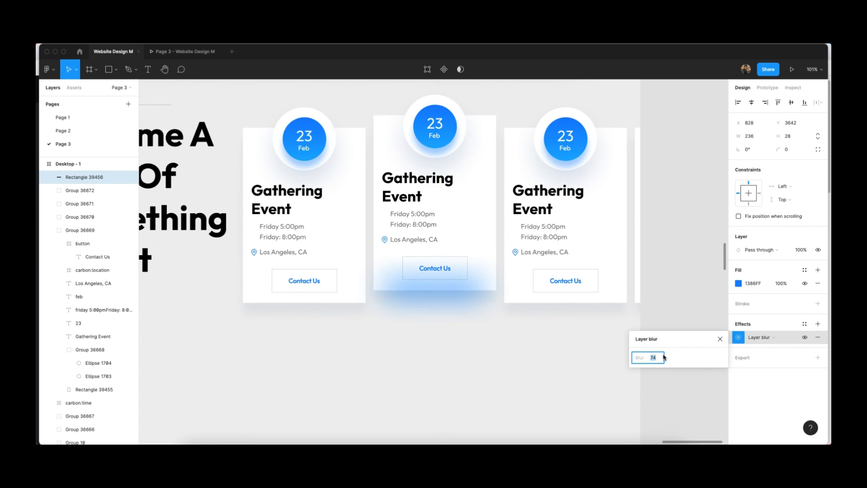
click(519, 326)
Step: Send the blurred blue rectangle backward in the layer order, behind all four event cards
click(440, 293)
key(super+[)
key(super+[)
key(super+[)
key(super+[)
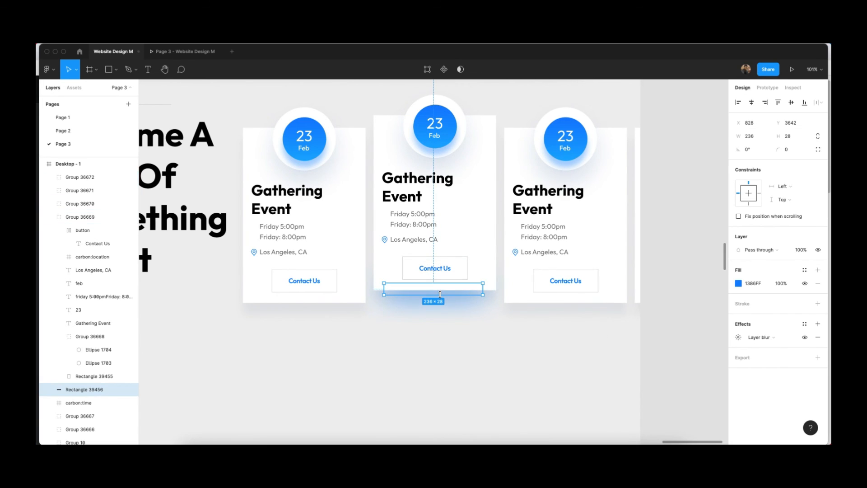
Step: Nudge the blue glow rectangle up to Y 3634 beneath the second card
key(Up)
key(Up)
key(Up)
key(Up)
key(Up)
key(Up)
key(Up)
key(Up)
key(Up)
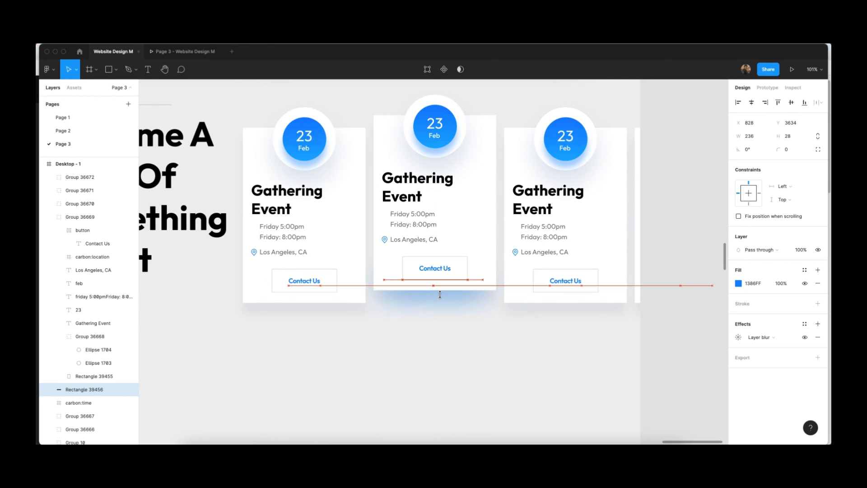
click(652, 223)
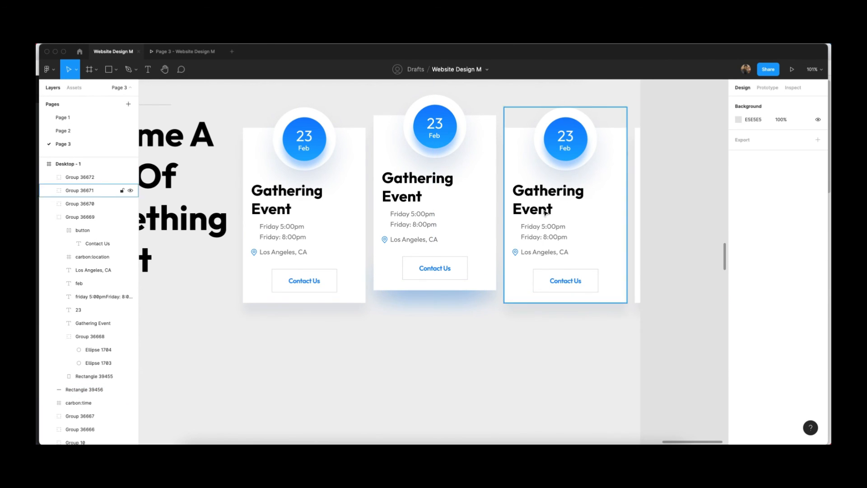
Step: Examine the event card row and the overall page layout from the events section up to the hero
scroll(470, 229, up, 3)
scroll(470, 229, left, 2)
scroll(471, 229, down, 3)
click(631, 274)
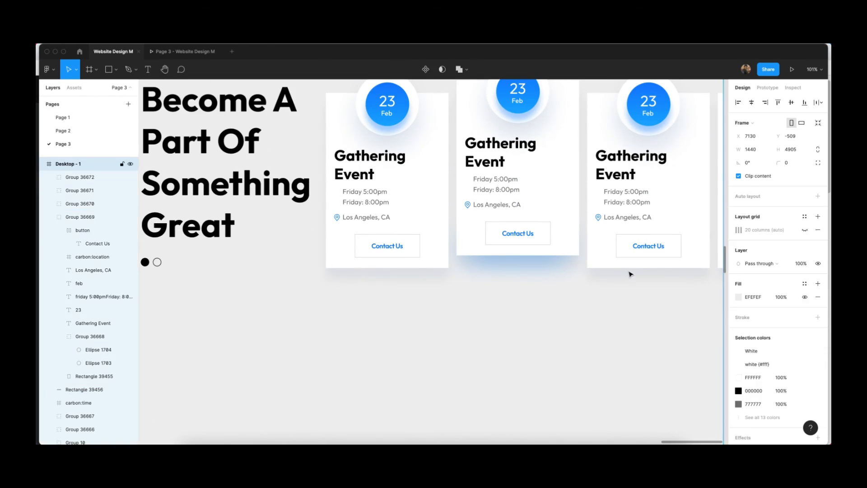
click(488, 321)
scroll(447, 324, down, 2)
scroll(440, 323, down, 5)
scroll(435, 321, right, 1)
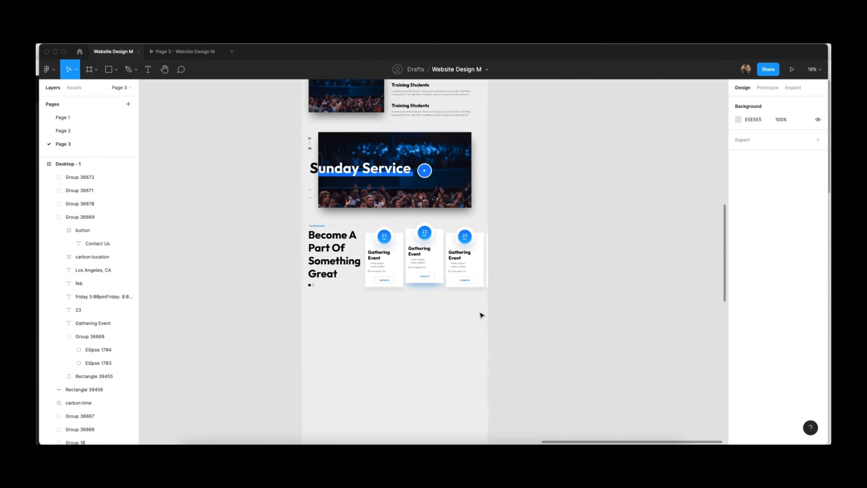
scroll(481, 315, up, 2)
scroll(519, 280, up, 5)
scroll(411, 262, up, 3)
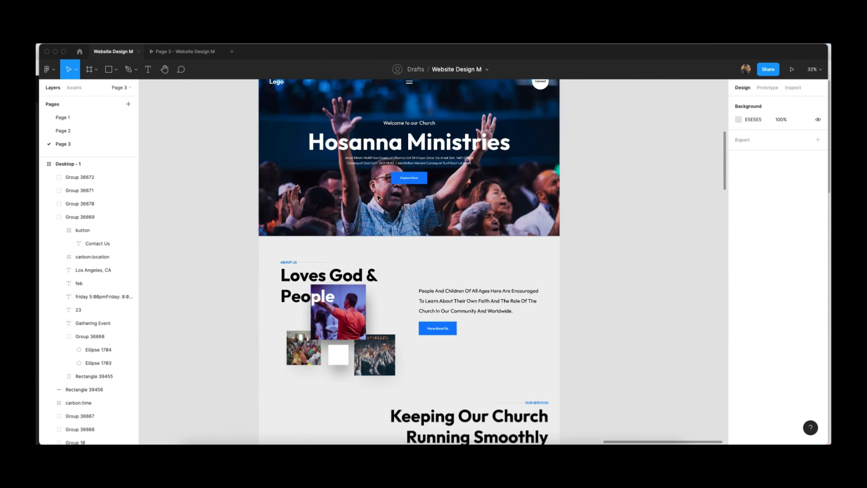
Step: Review the Desktop - 1 frame from the About Us section down to the Our Main Events cards
click(411, 262)
scroll(365, 361, up, 3)
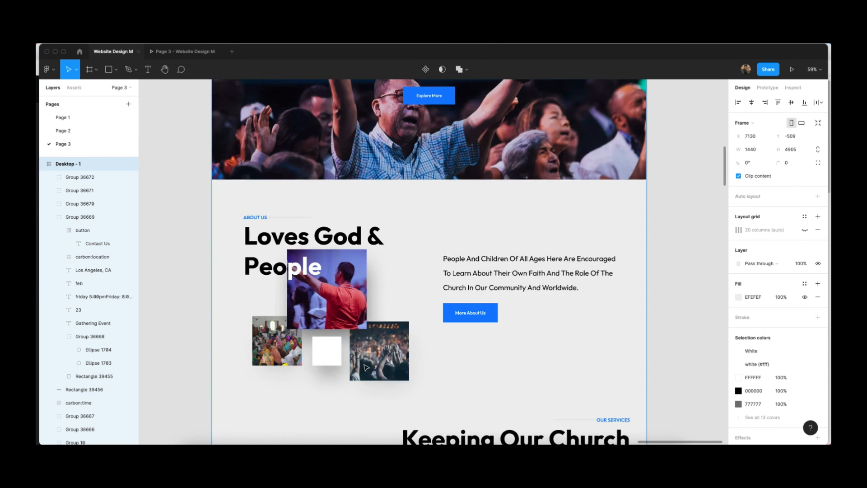
scroll(417, 321, down, 1)
scroll(417, 322, down, 15)
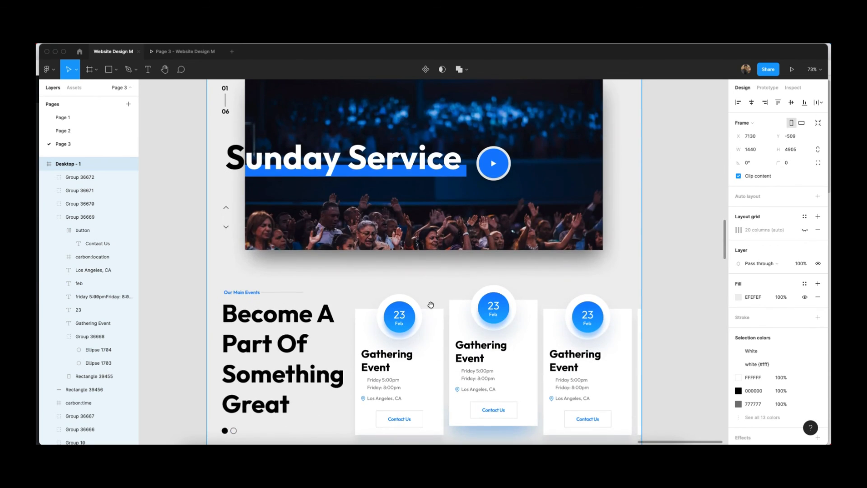
scroll(434, 242, up, 4)
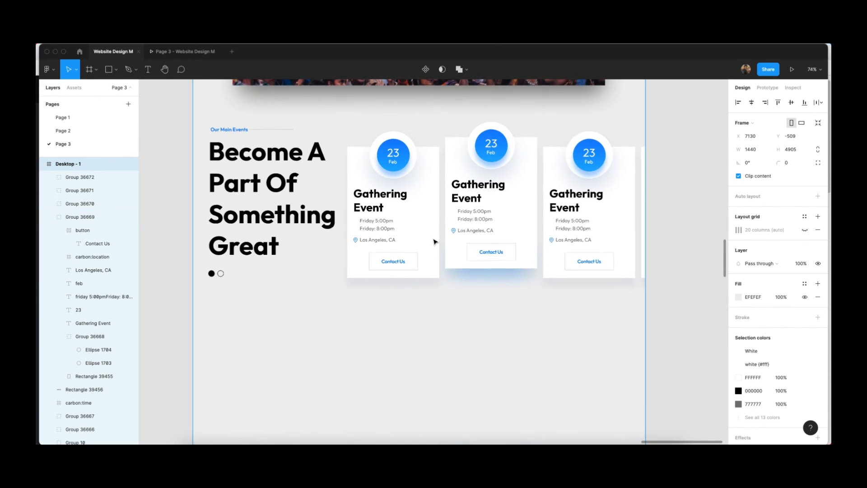
scroll(435, 242, down, 5)
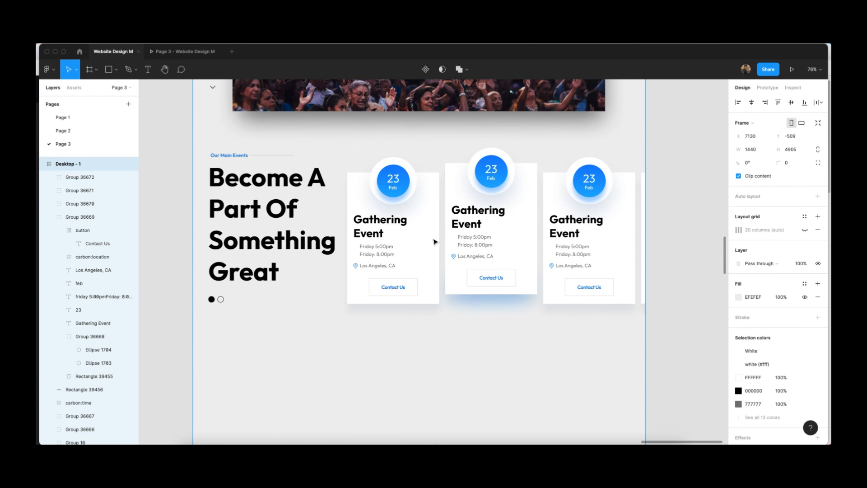
Step: Switch to the Page 3 prototype and examine its events, pastors, contact form and footer sections, returning to the hero
click(182, 55)
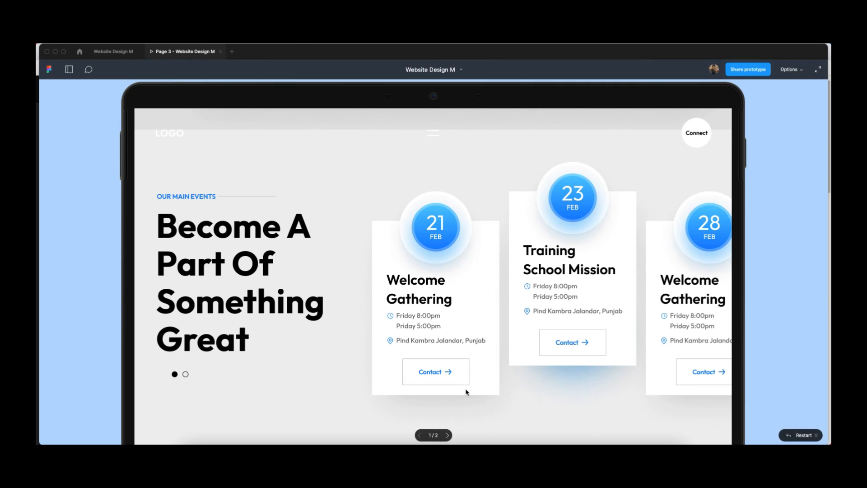
scroll(467, 392, down, 10)
scroll(475, 384, up, 1)
scroll(474, 393, down, 10)
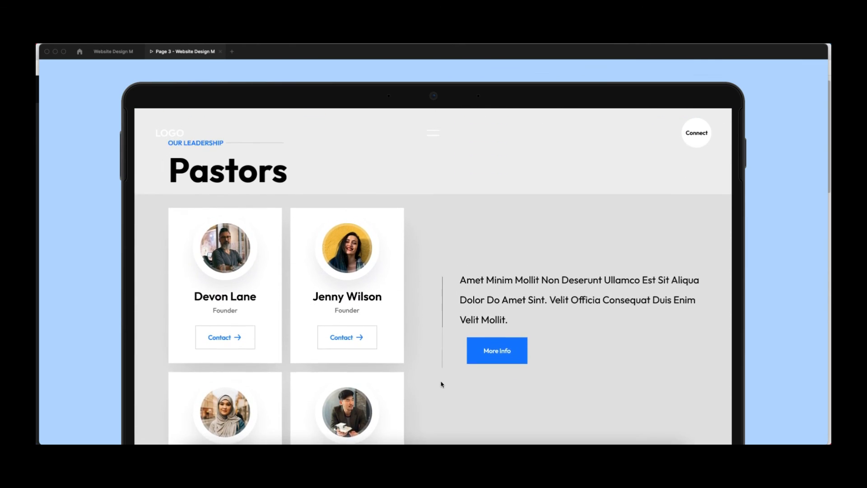
scroll(447, 348, down, 10)
scroll(467, 310, down, 3)
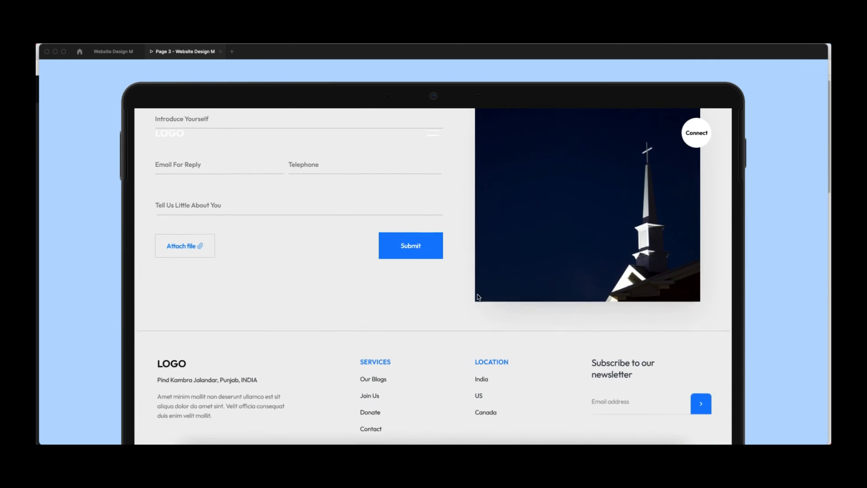
scroll(465, 280, up, 10)
scroll(652, 157, up, 15)
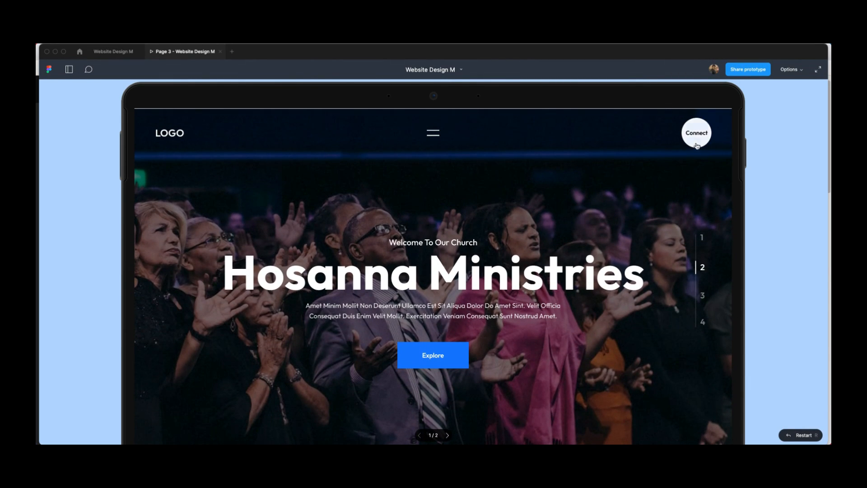
Step: Test the prototype's Connect link and navigation menu, and review the page between the hero and the Our Main Events section
click(697, 145)
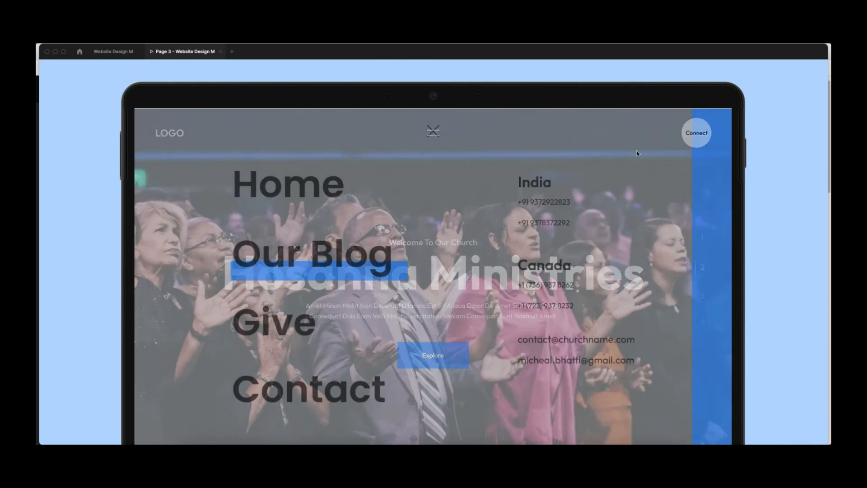
click(433, 131)
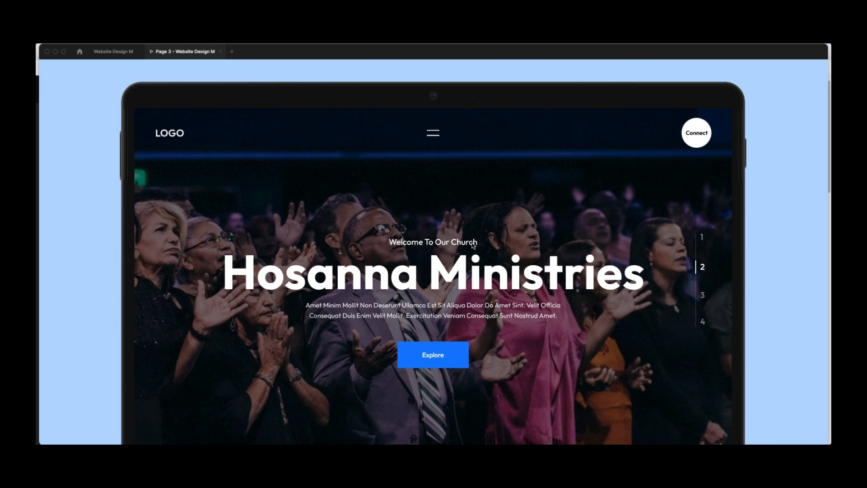
scroll(475, 268, down, 15)
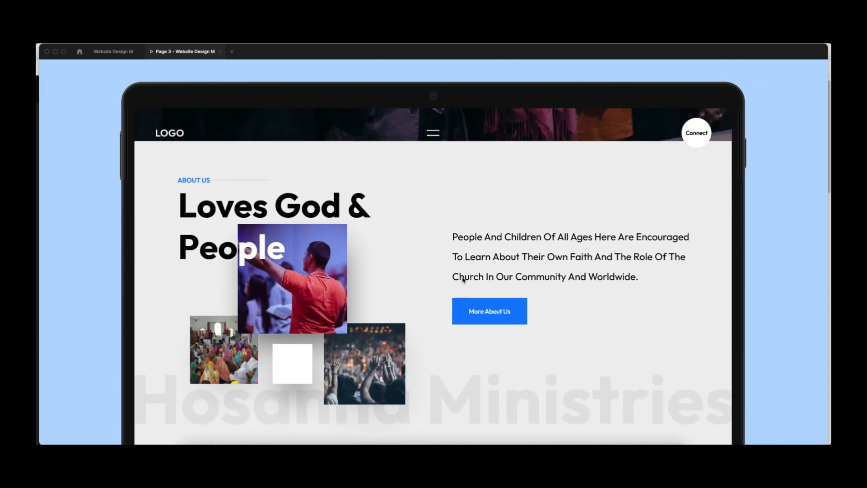
scroll(436, 167, down, 15)
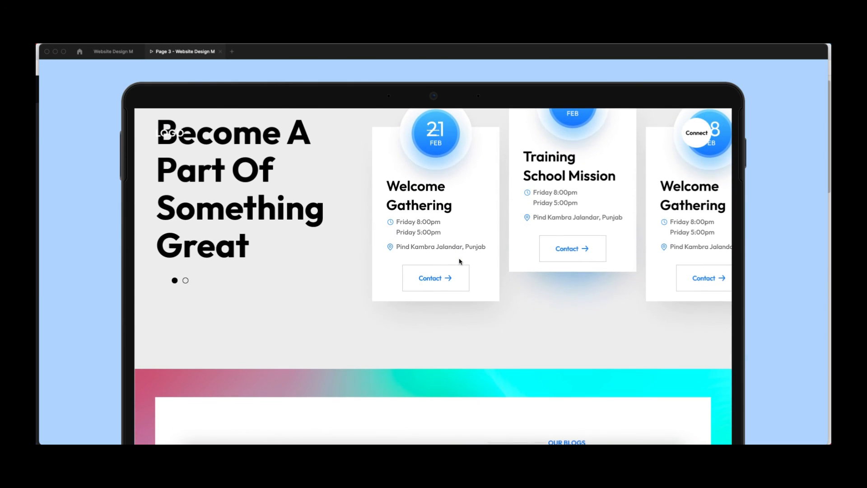
scroll(502, 274, up, 20)
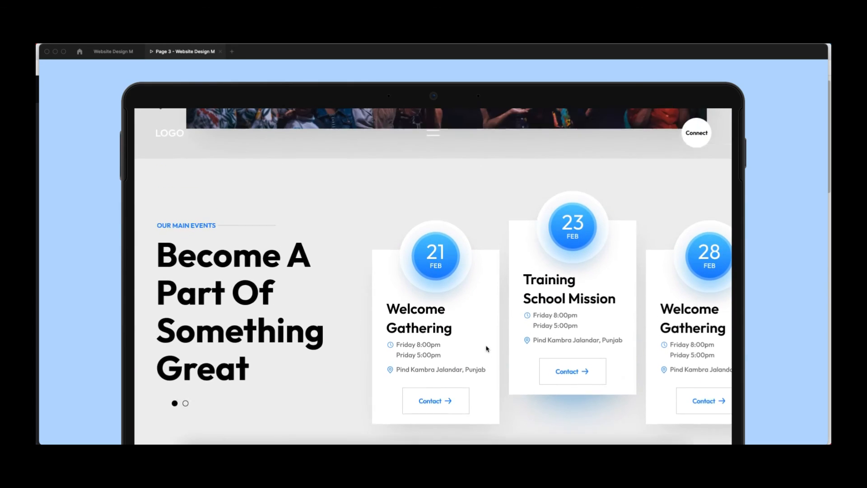
scroll(513, 288, up, 8)
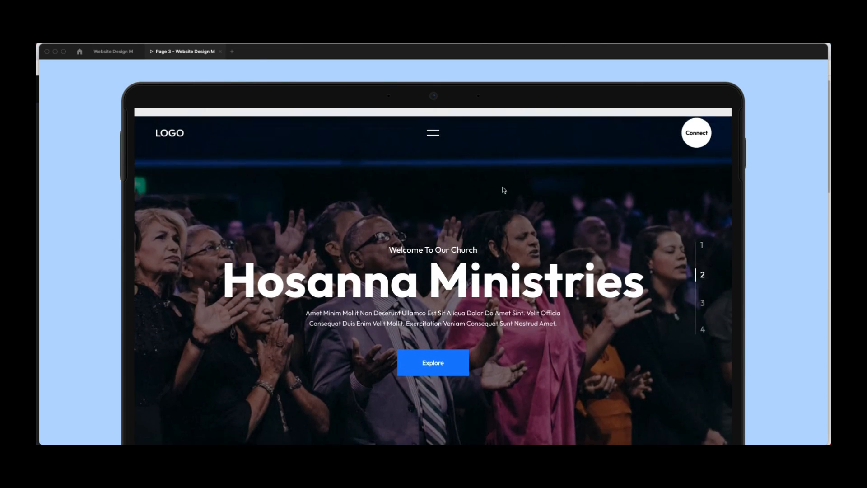
click(700, 139)
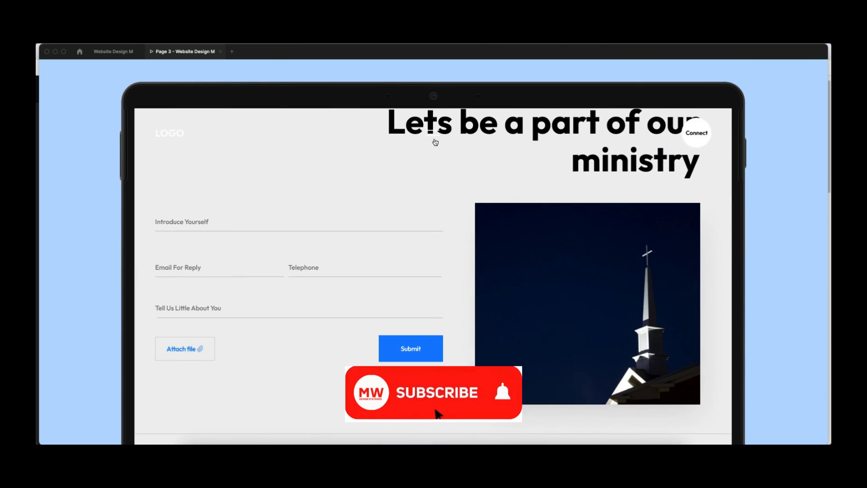
click(432, 133)
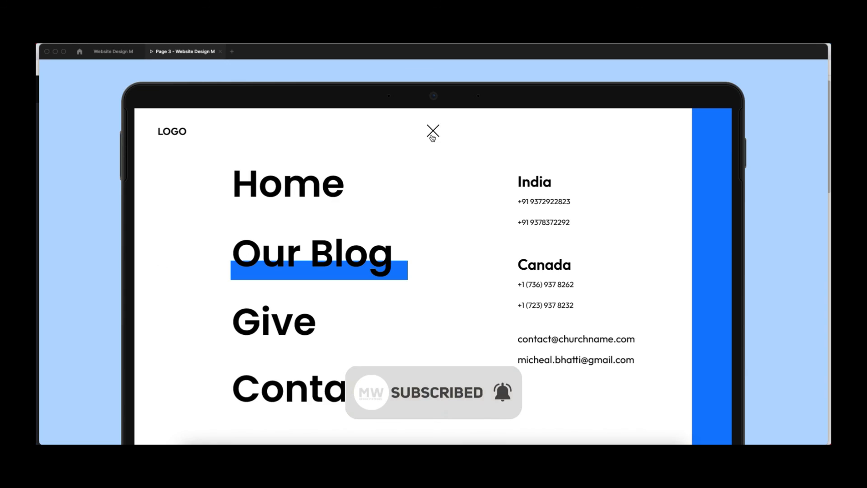